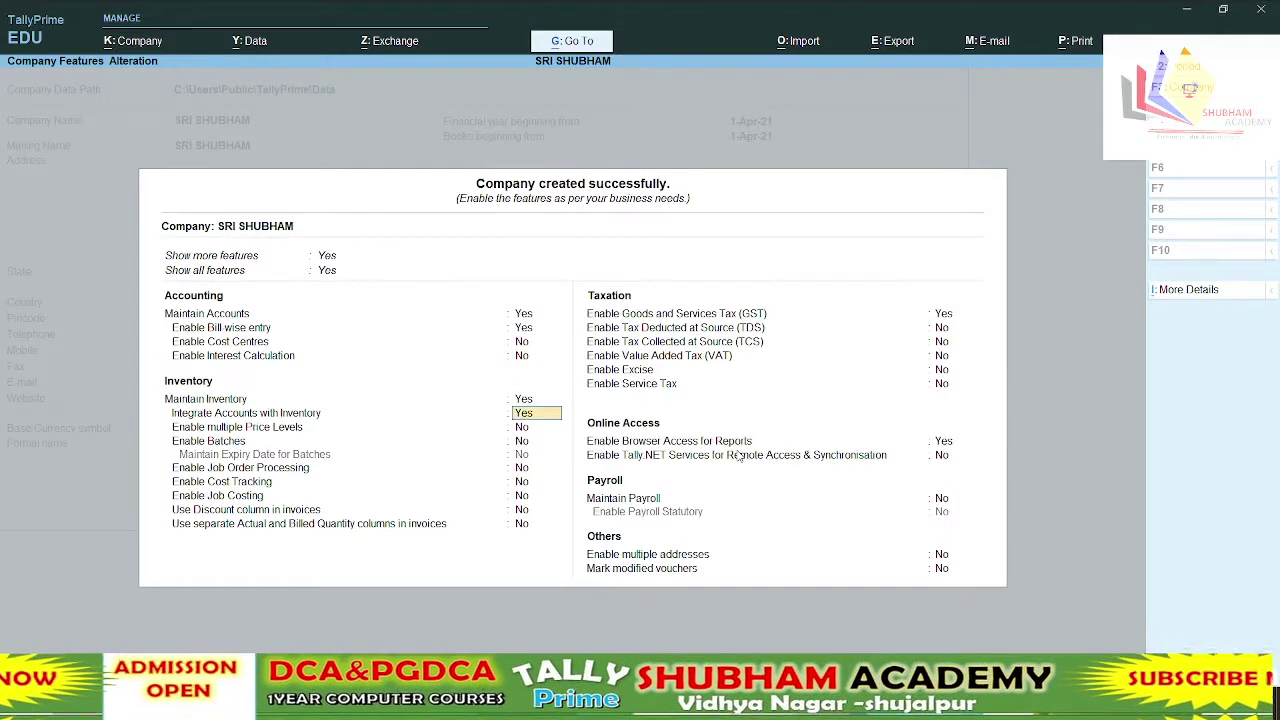
Enable separate Actual and Billed Quantity columns in invoices for the new company and save its features
key("Return")
key("Return")
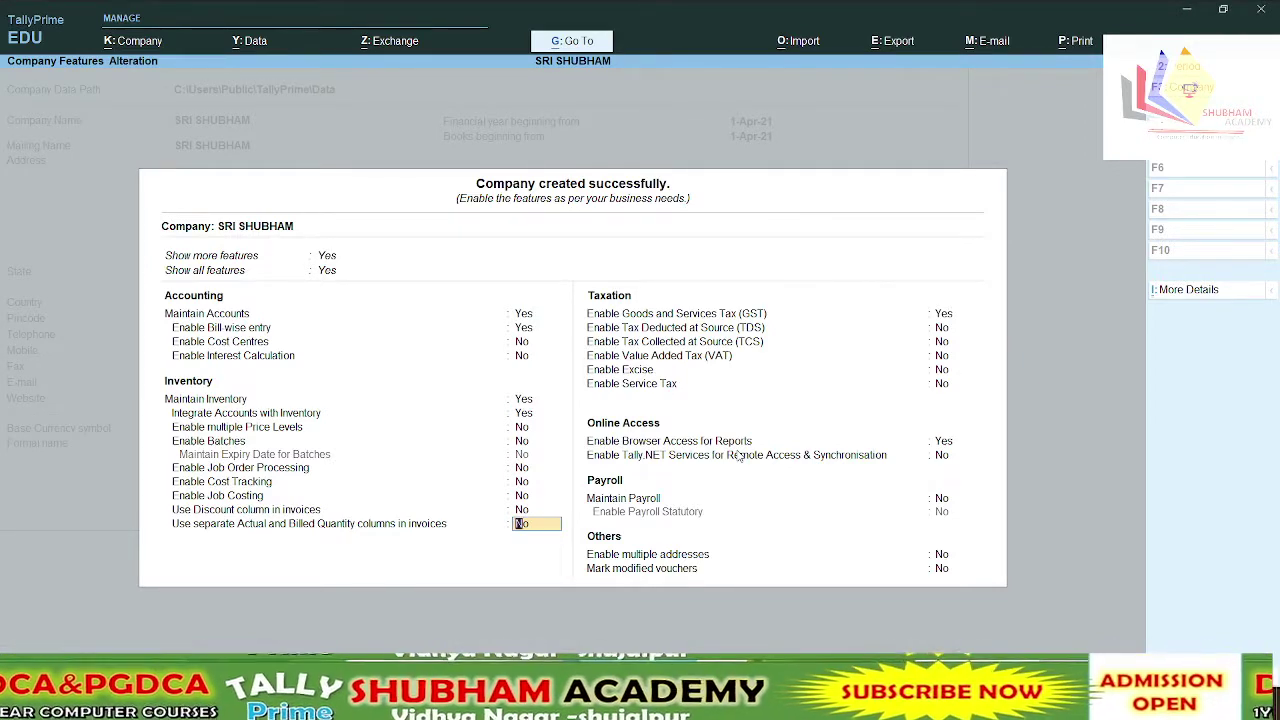
type("y")
key("Return")
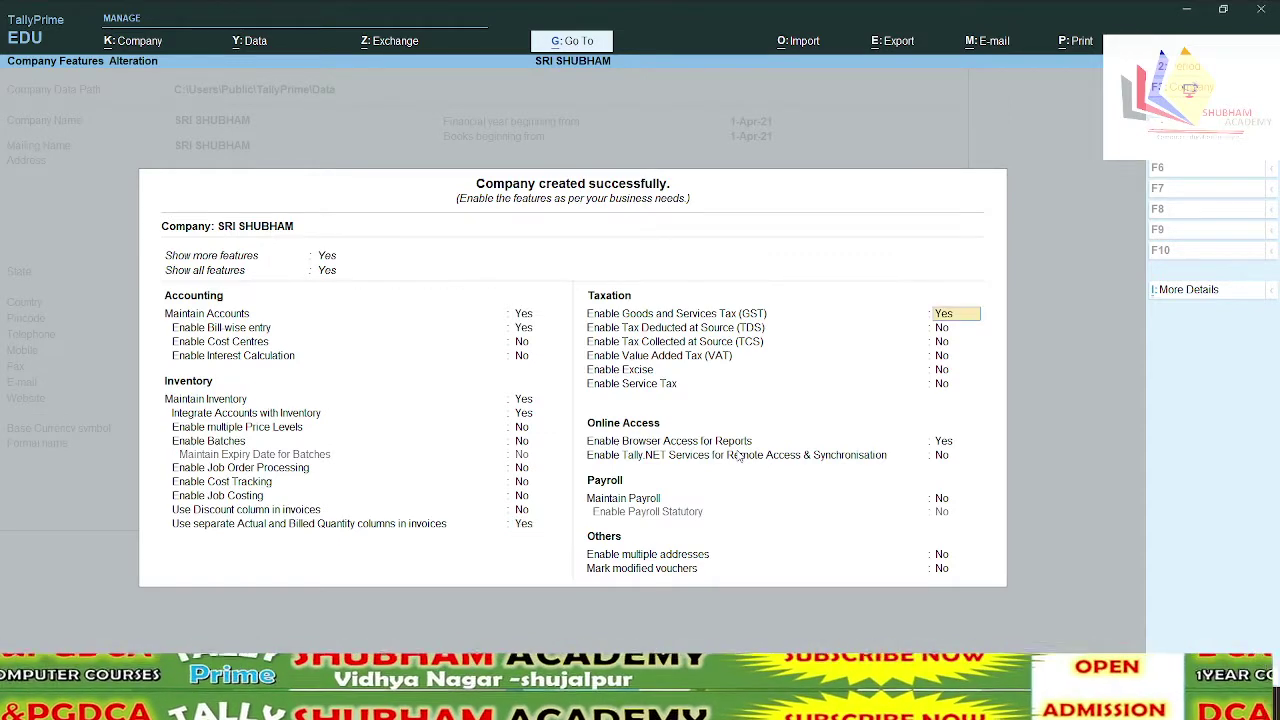
key("ctrl+a")
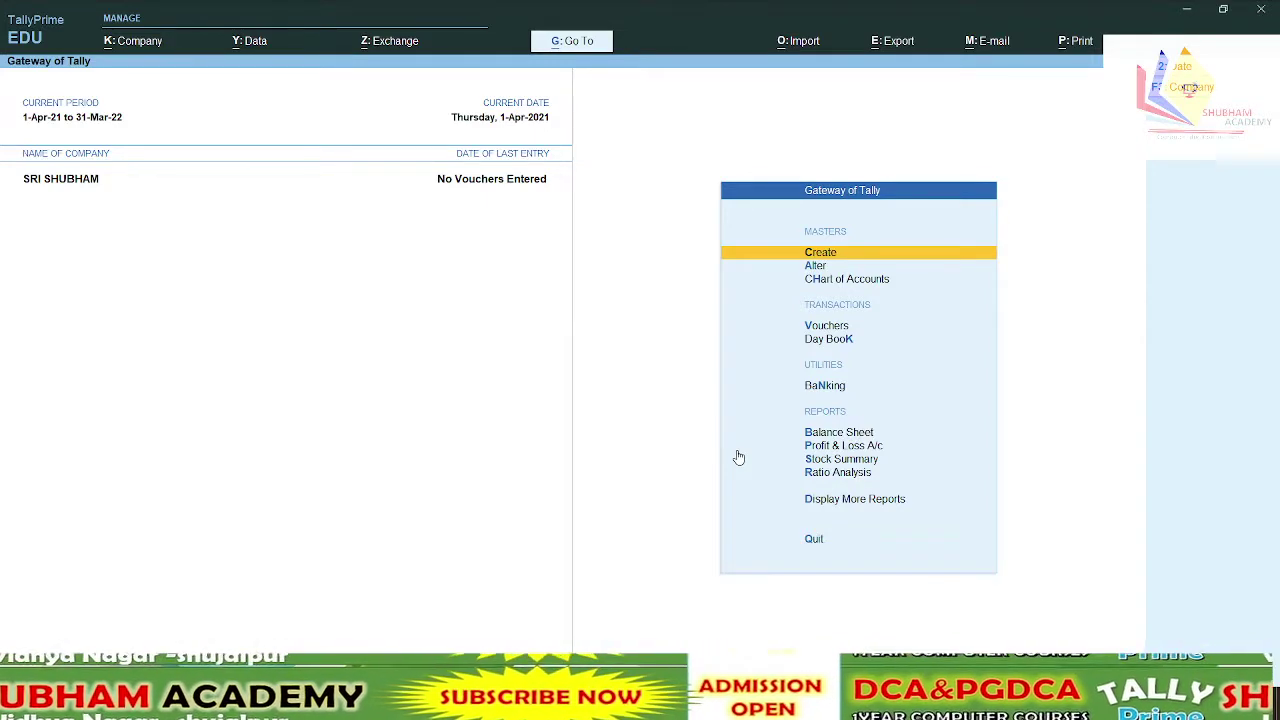
Start a Receipt voucher and create a ledger named CAPITAL AC under Capital Account for its credit entry
key("v")
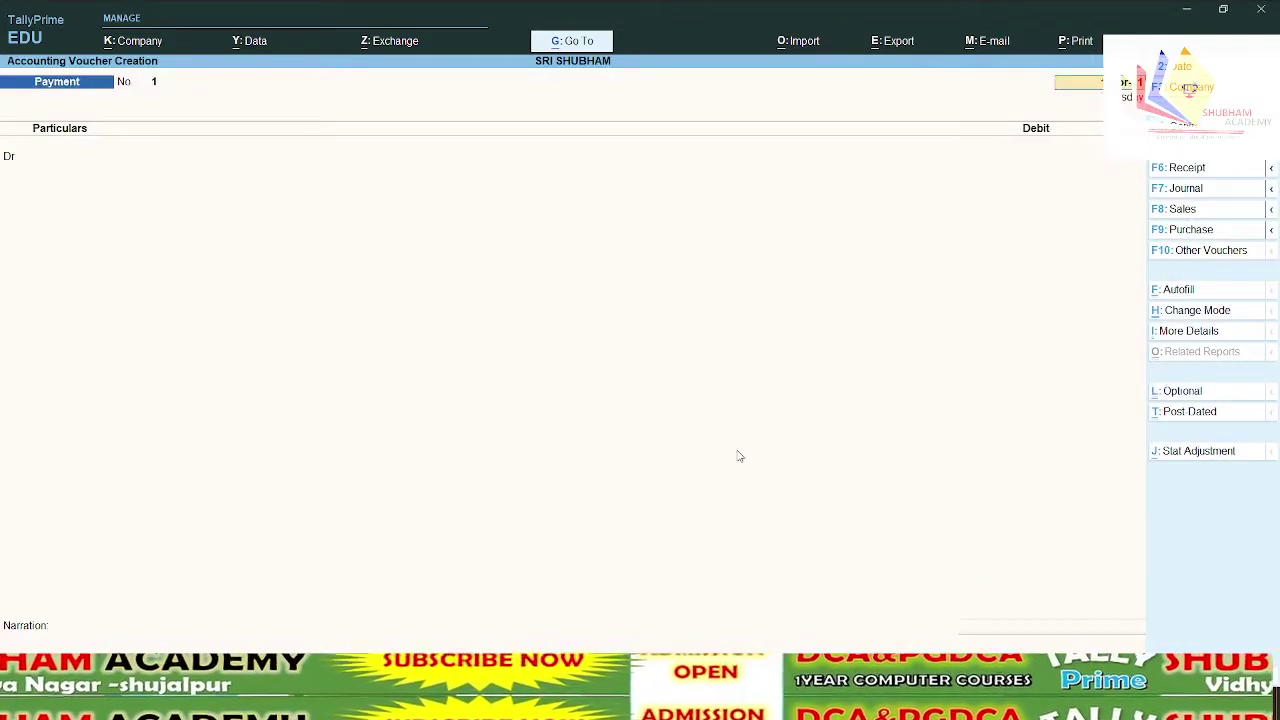
key("F6")
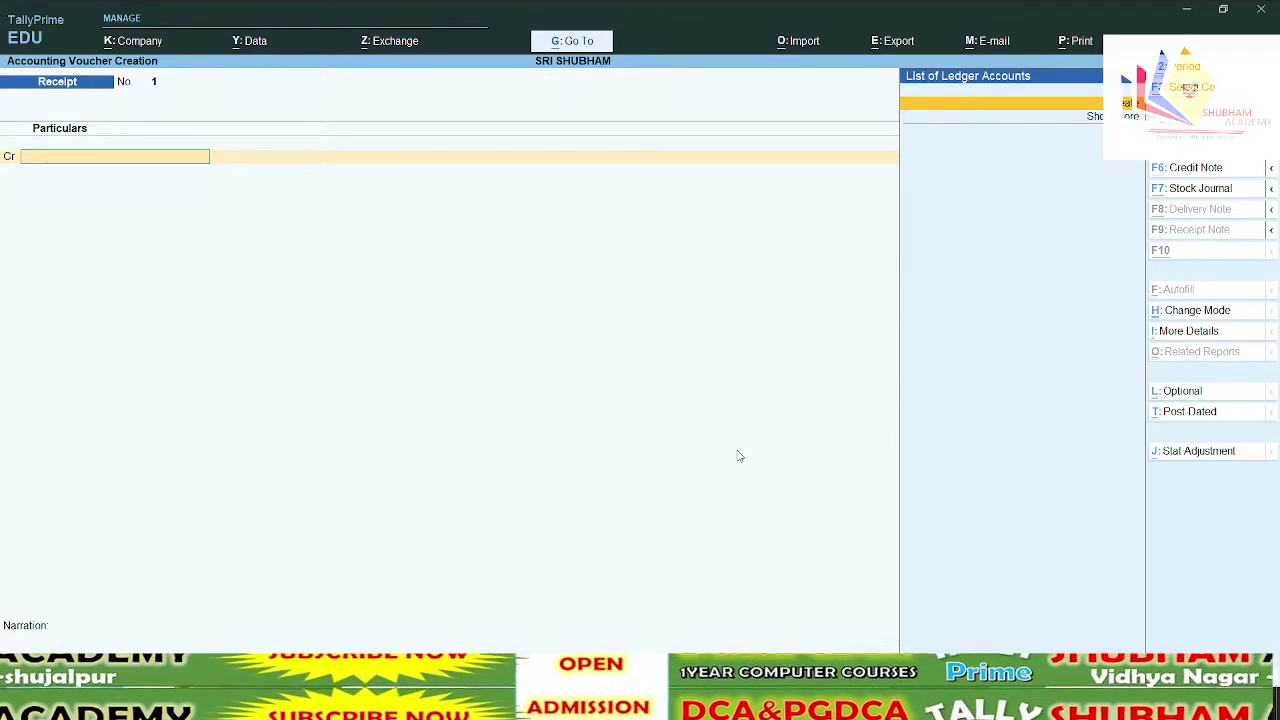
key("alt+c")
type("CAPIT")
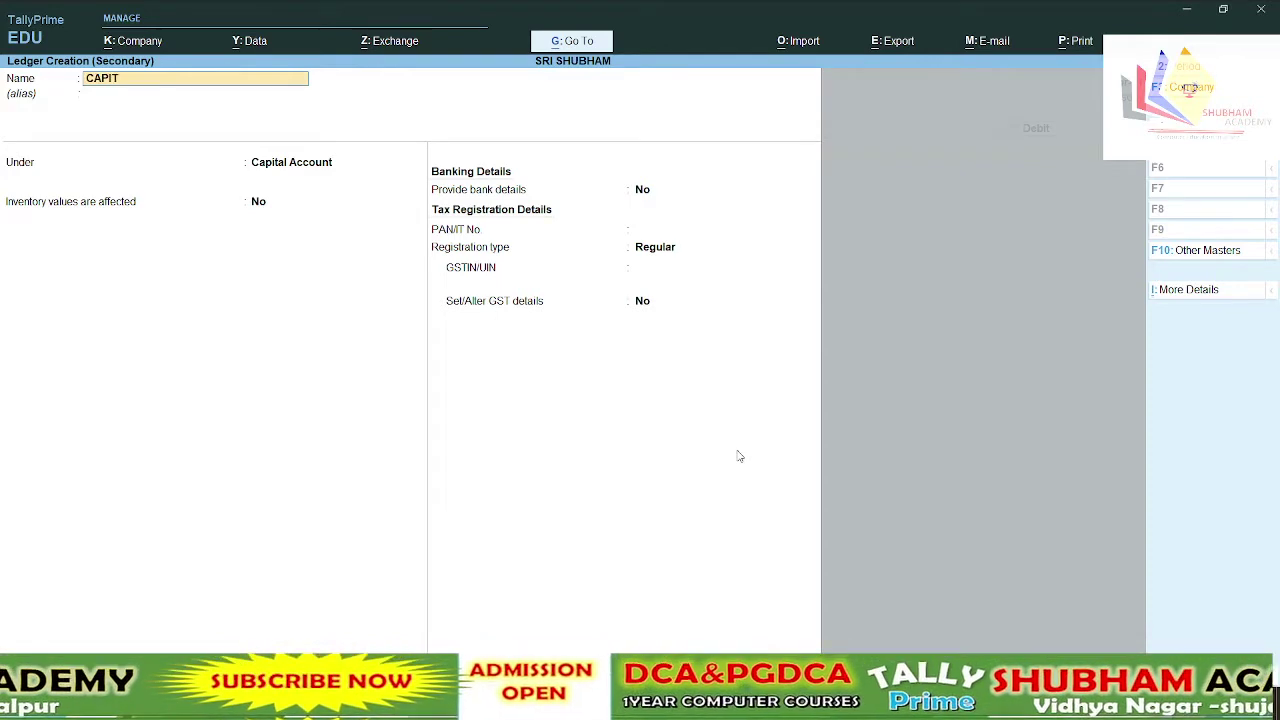
type("AL AC")
key("Return")
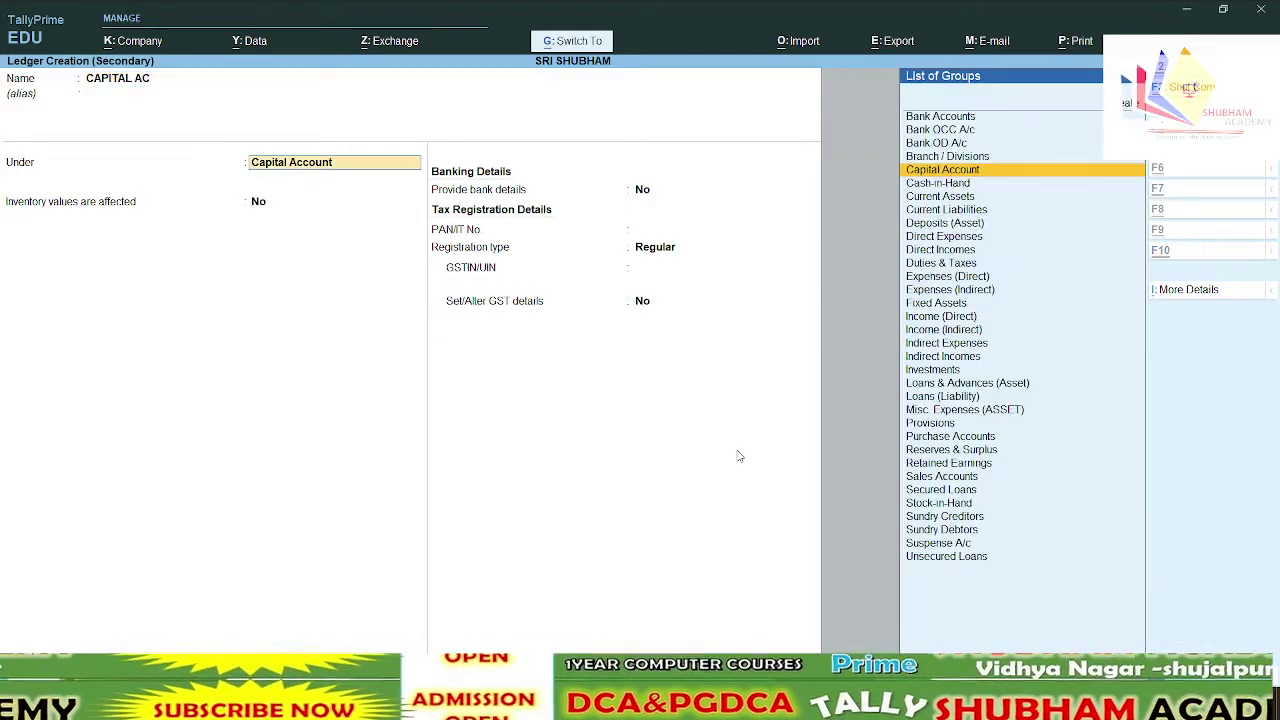
key("ctrl+a")
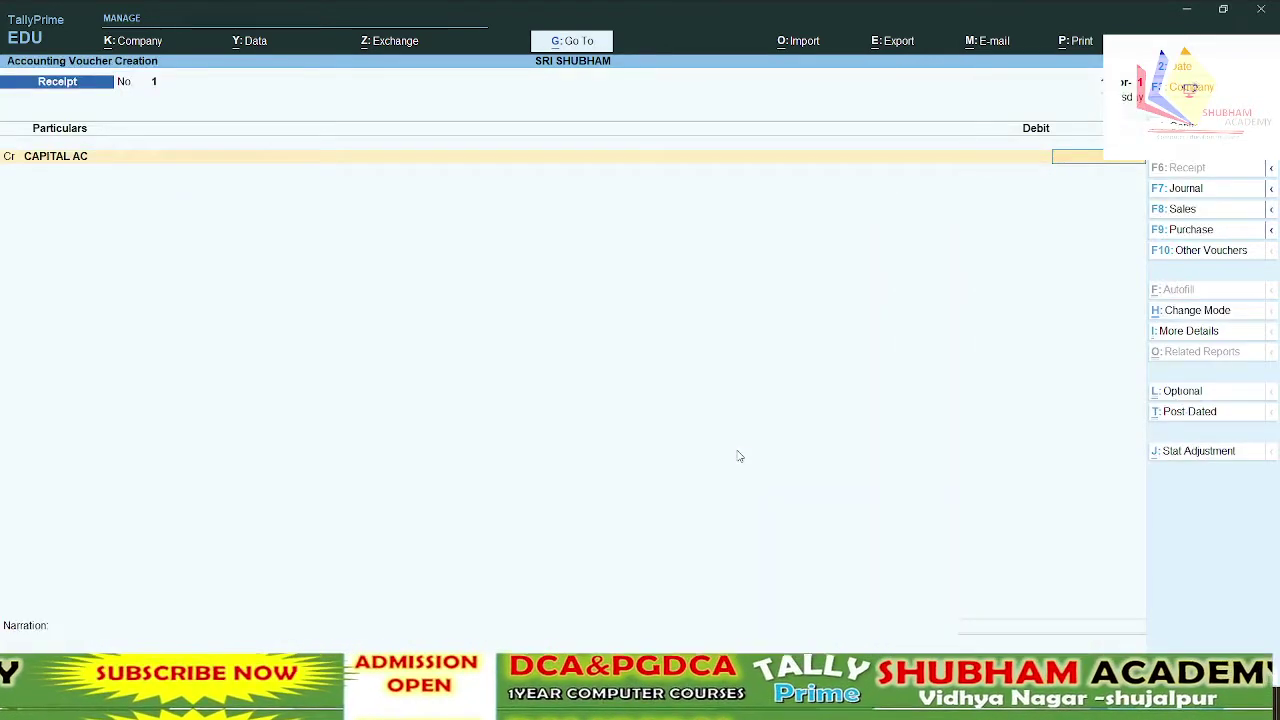
Credit CAPITAL AC with 500000, debit Cash for the same amount, save the receipt and leave voucher entry
type("500000")
key("Return")
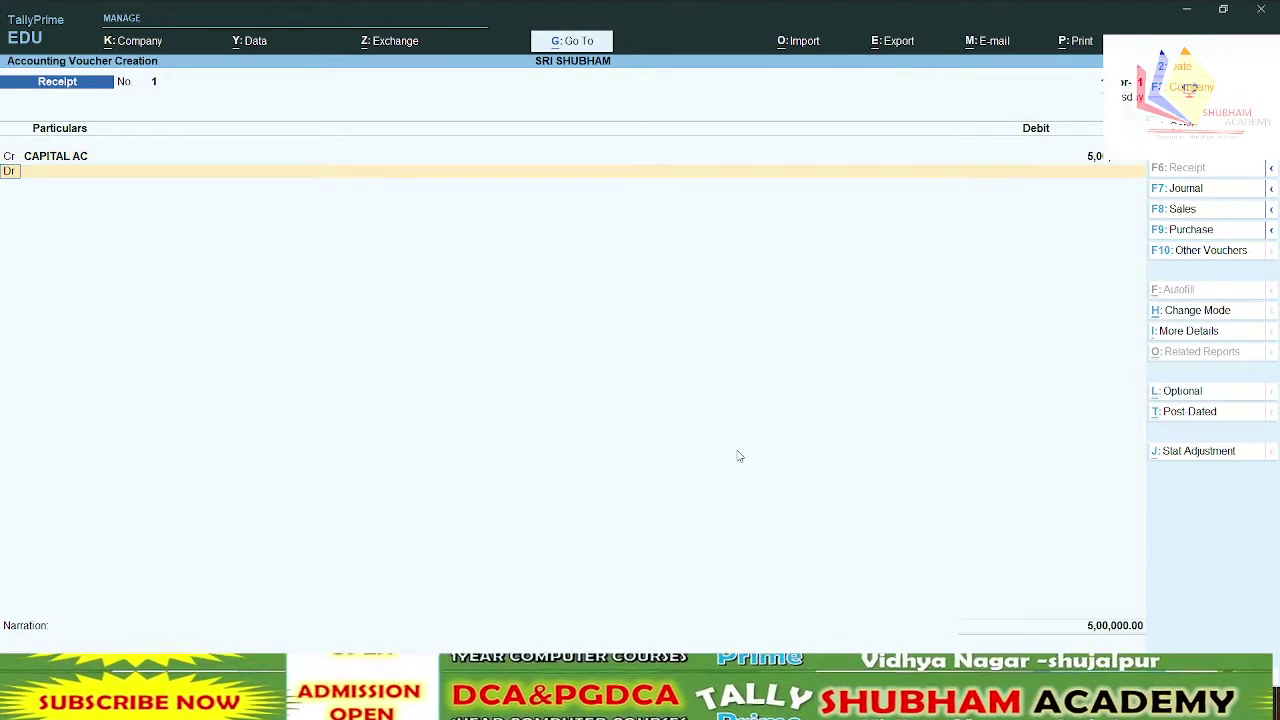
key("Return")
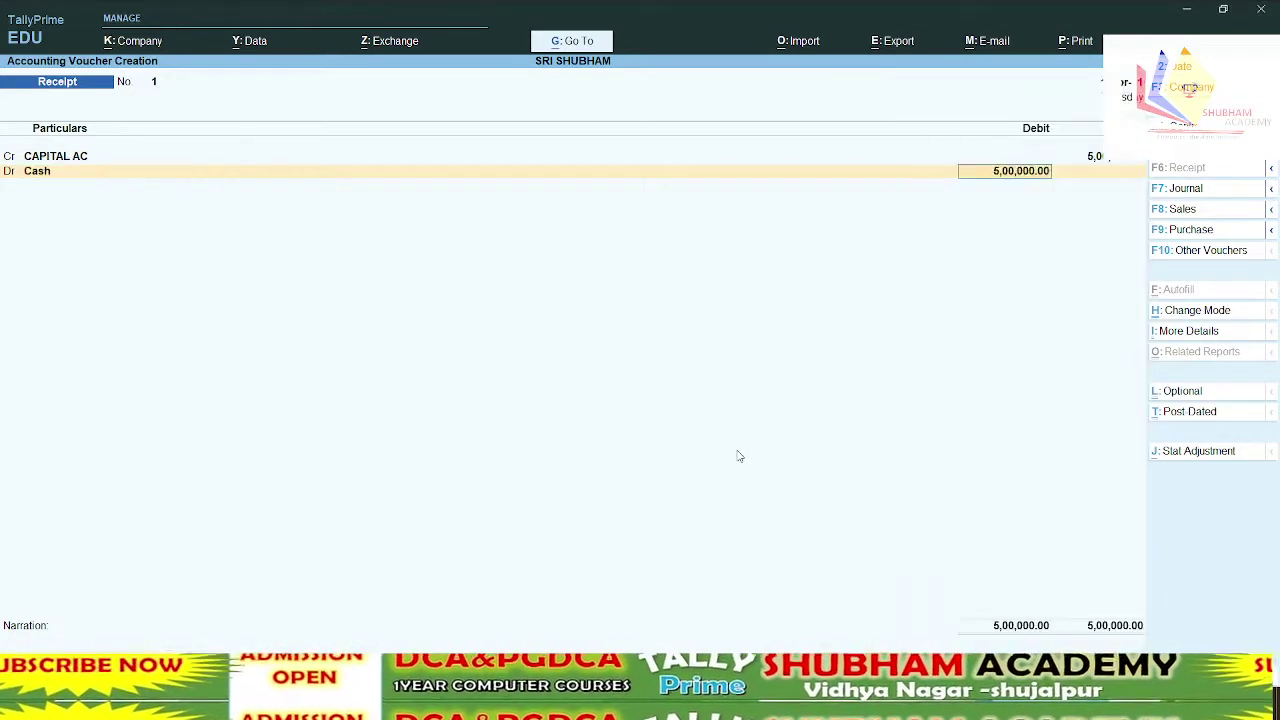
key("Return")
key("ctrl+a")
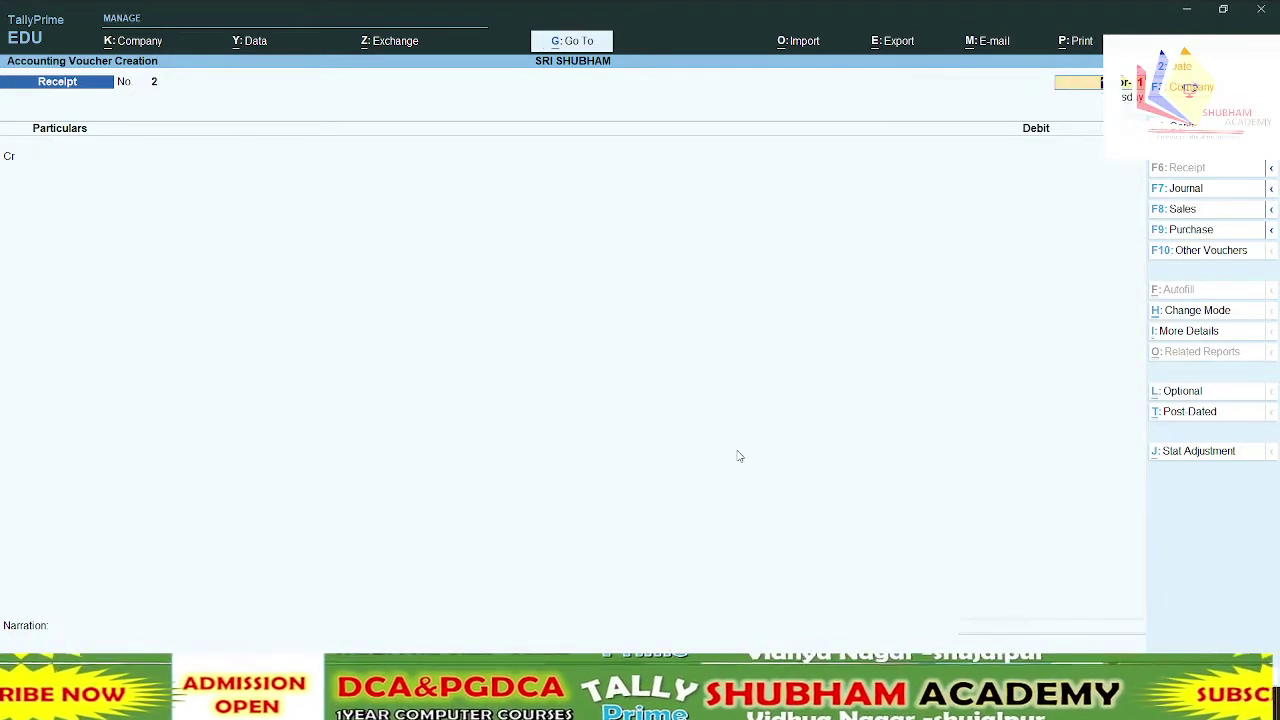
key("Escape")
key("y")
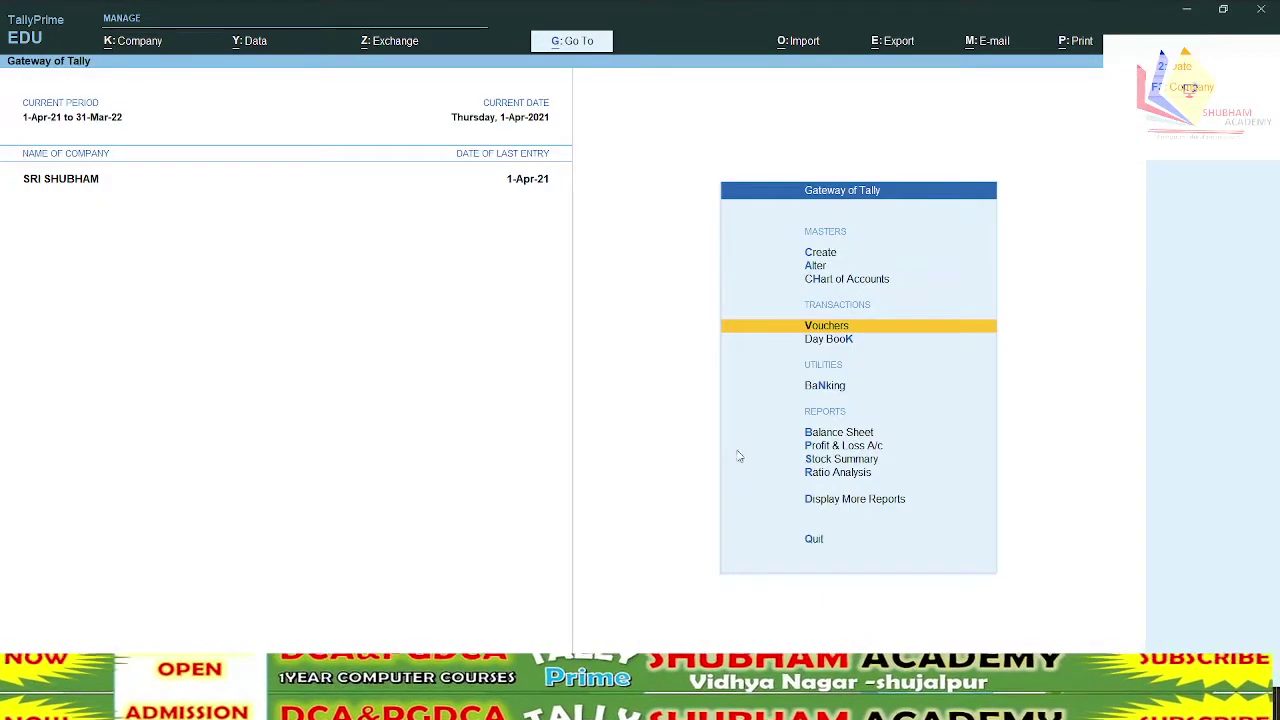
Open a new Purchase voucher
key("Up")
key("Up")
key("Up")
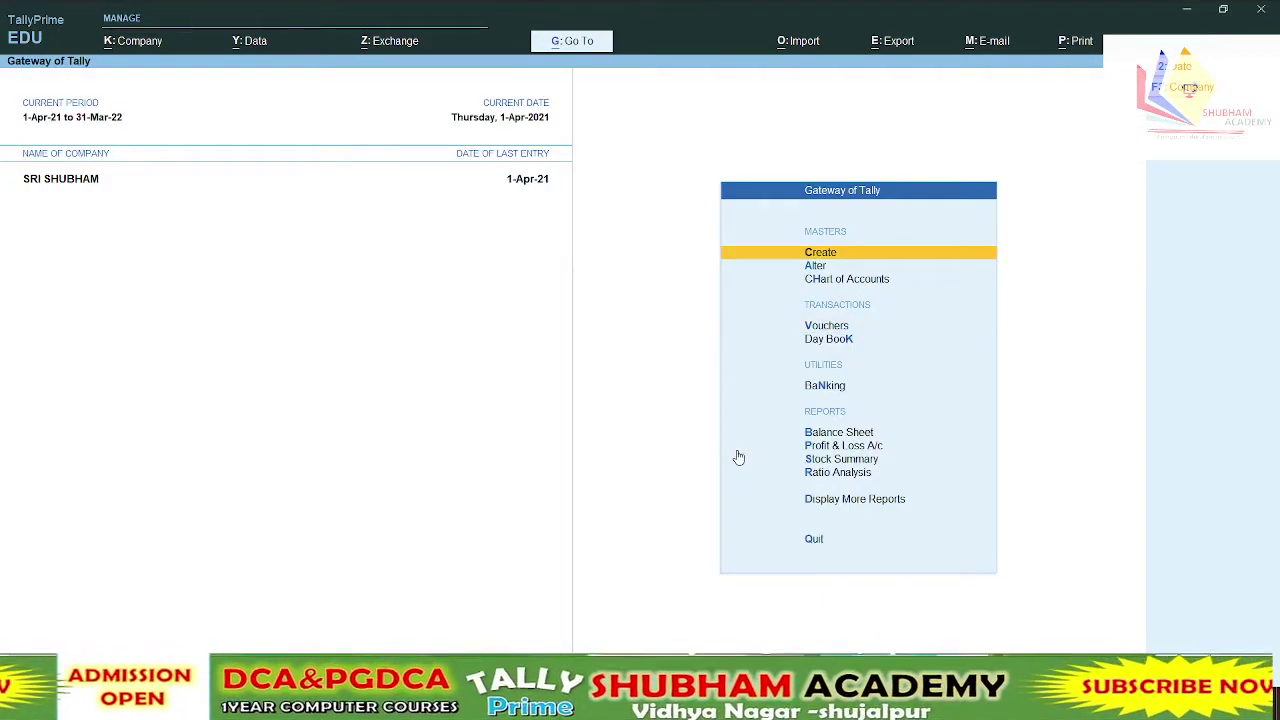
key("v")
key("F9")
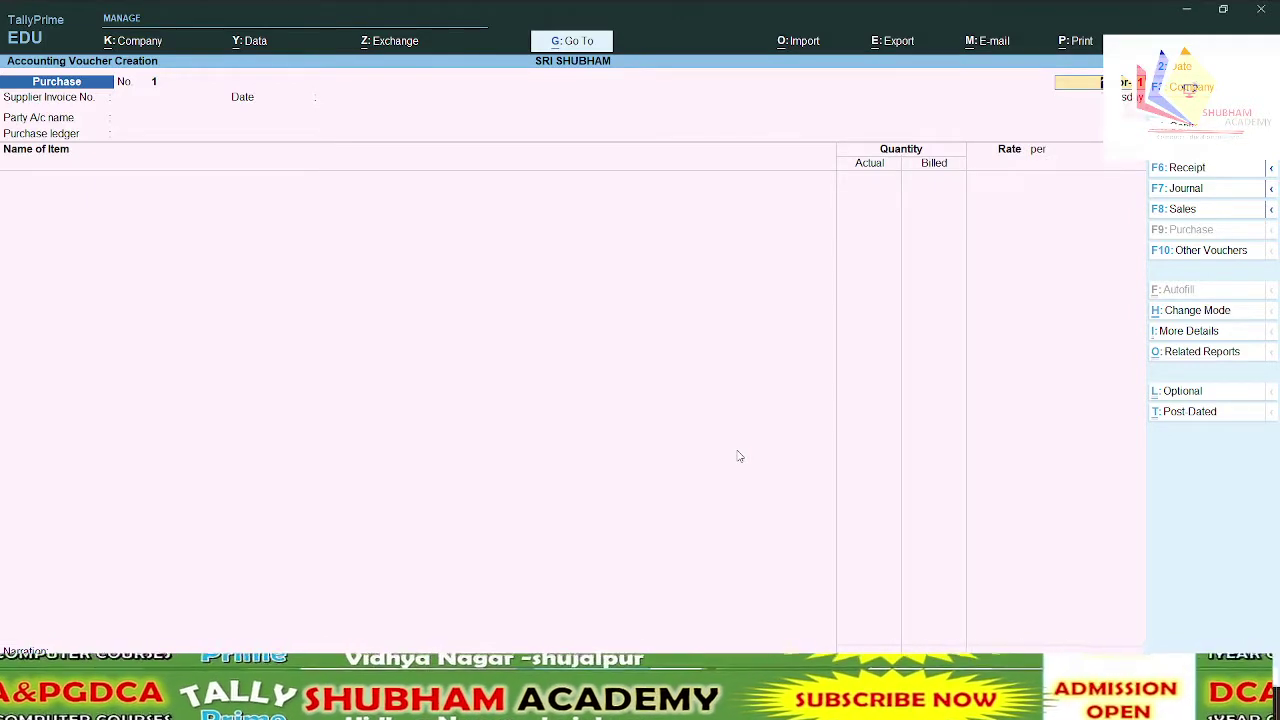
Set the use of separate Actual and Billed Quantity columns in invoices to No in the company features and save
key("F11")
key("Return")
key("Return")
key("Return")
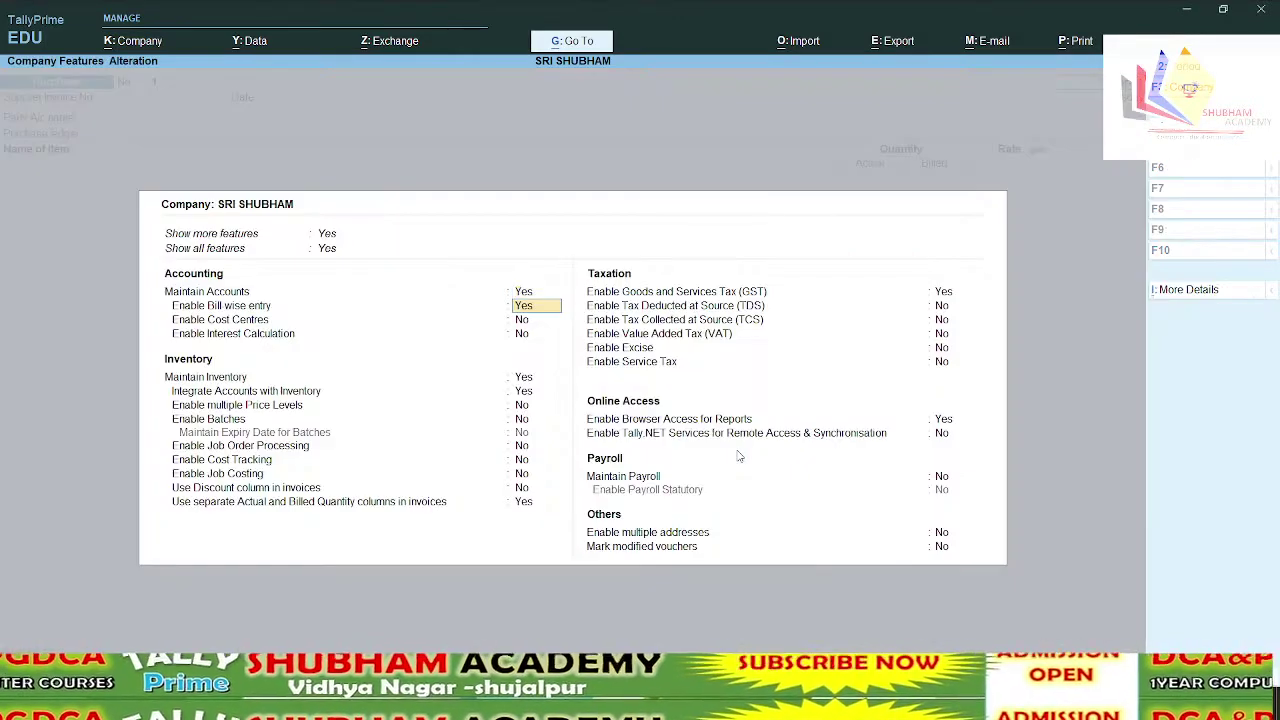
key("Return")
key("Return")
key("Return")
key("Return")
key("Return")
key("Return")
key("Return")
key("Return")
key("Return")
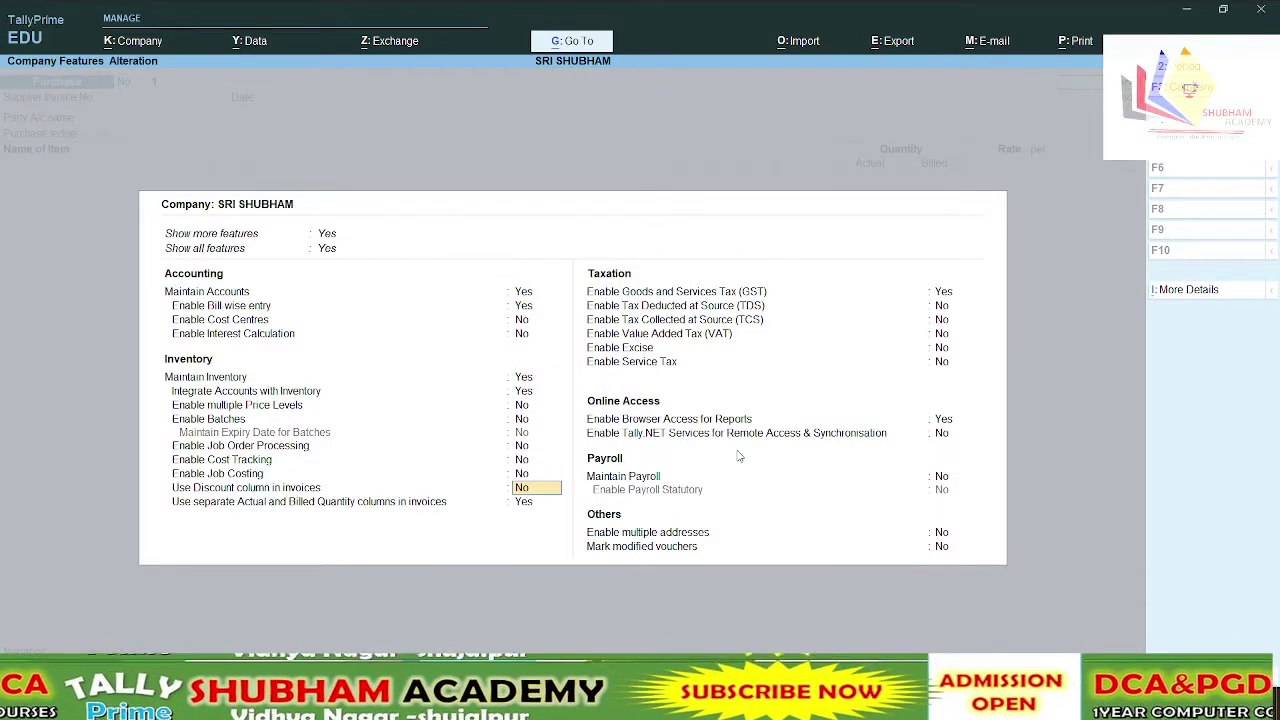
type("N")
key("Return")
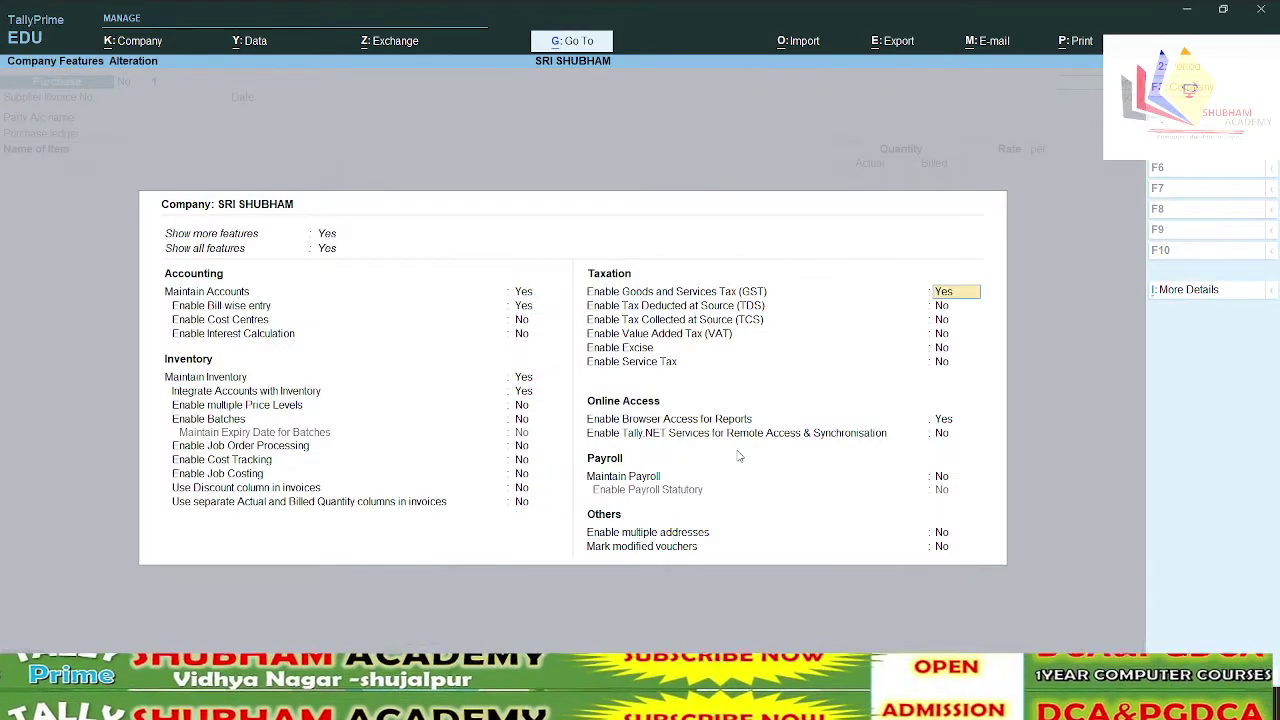
key("ctrl+a")
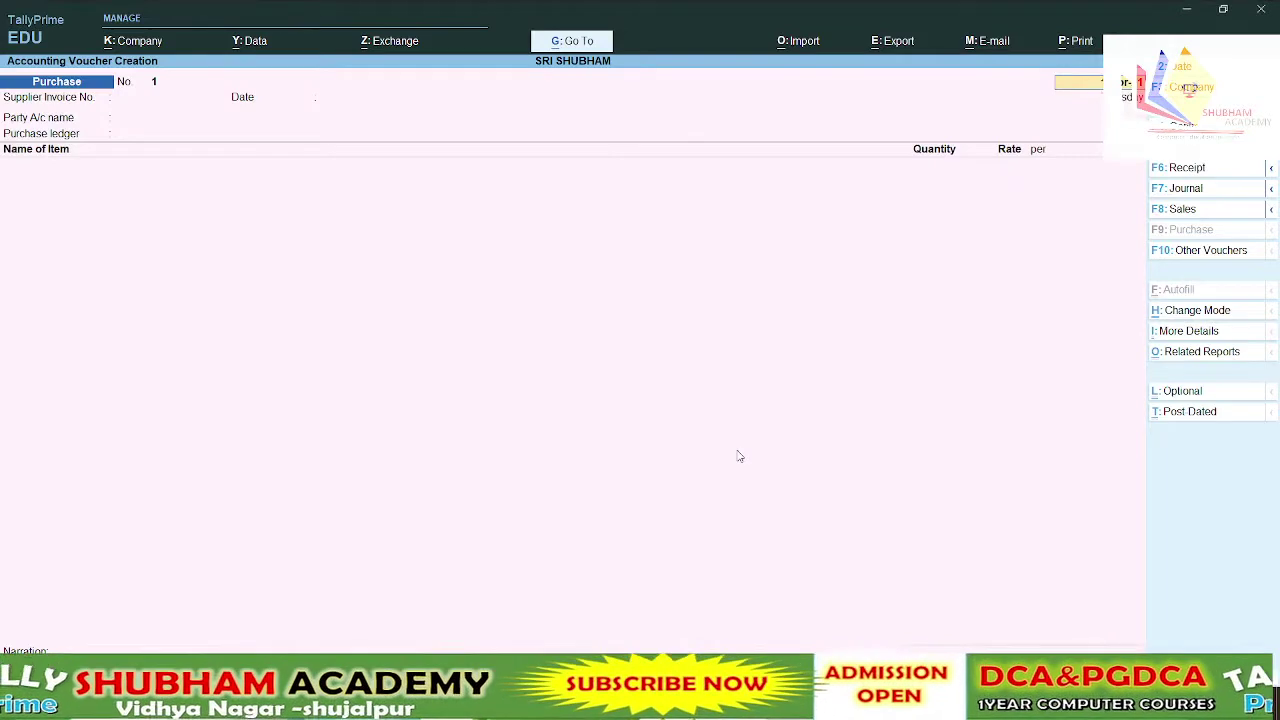
Set the use of separate Actual and Billed Quantity columns in invoices to Yes in the company features and save
key("F11")
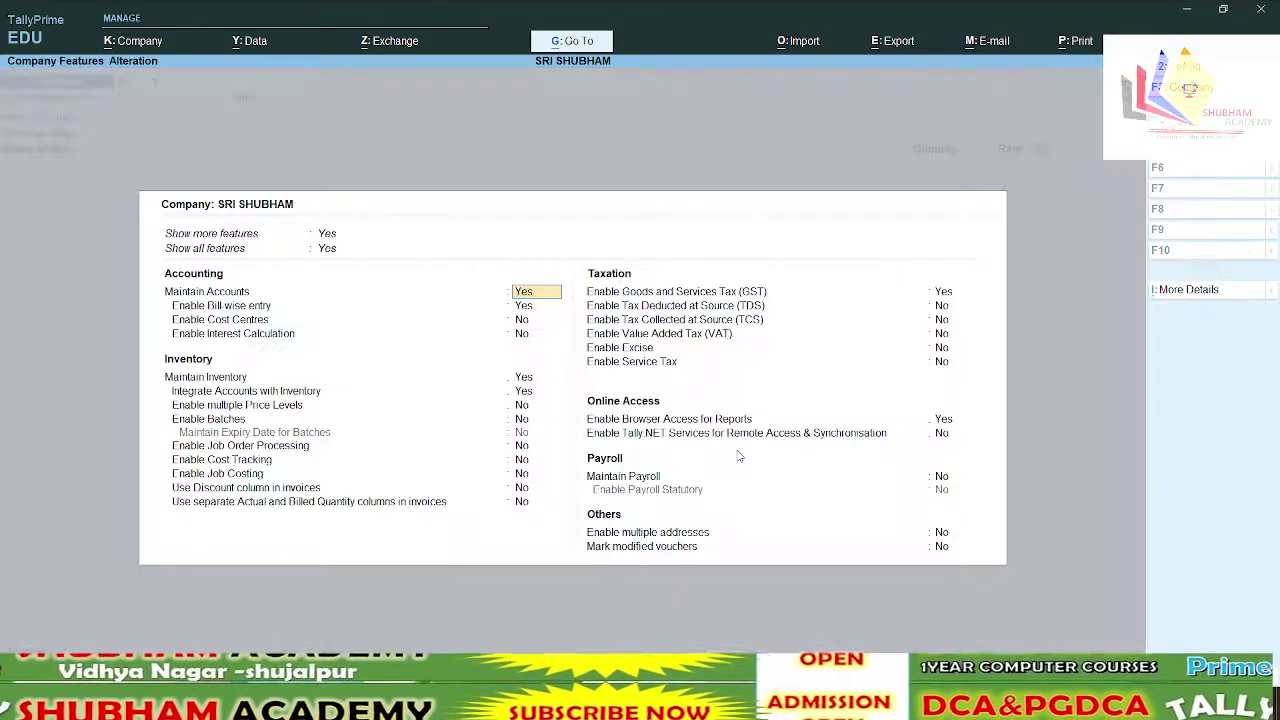
key("Down")
key("Down")
key("Down")
key("Down")
key("Down")
key("Down")
key("Down")
key("Down")
key("Down")
key("Down")
key("Down")
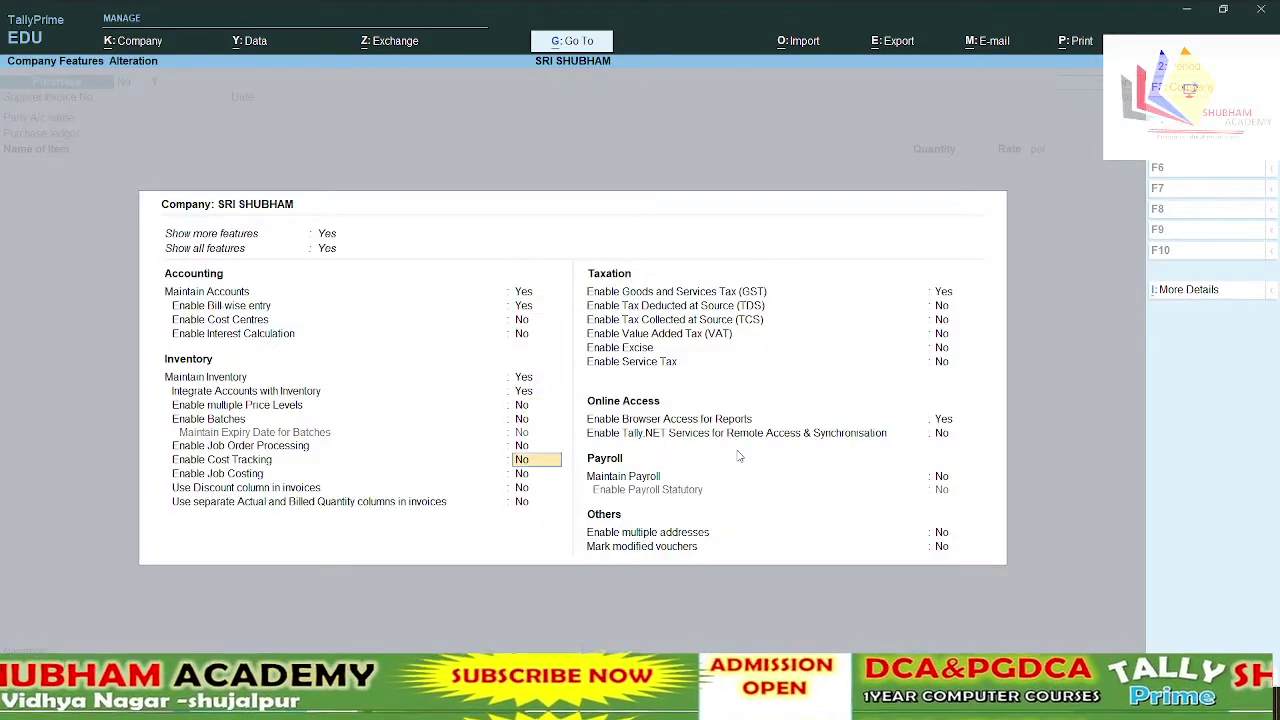
type("Y")
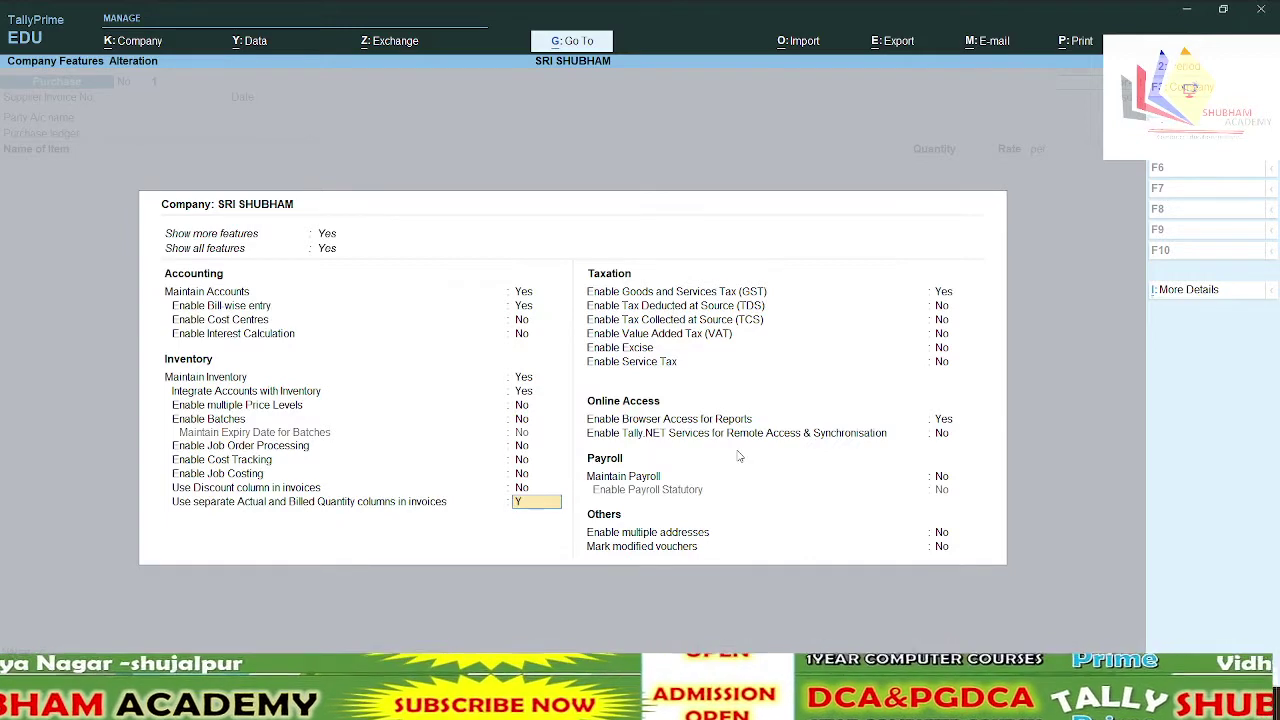
key("Return")
key("ctrl+a")
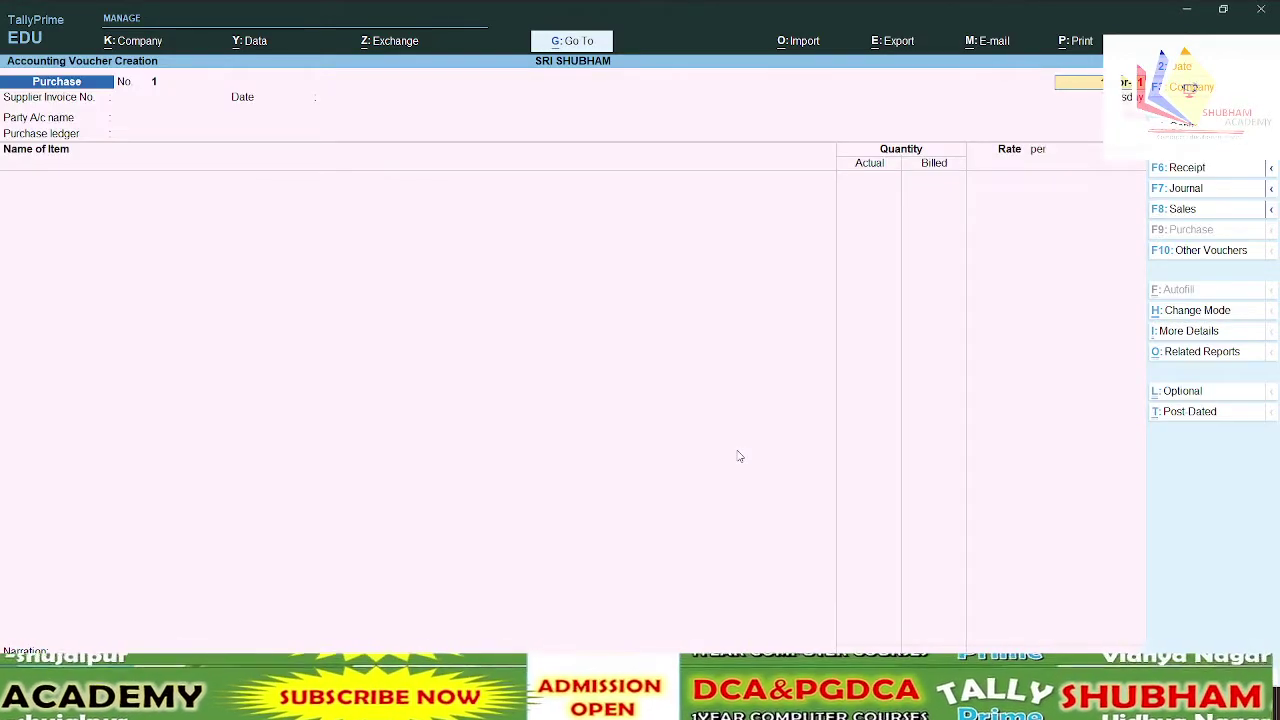
Create a party ledger named GAYATRI COMPUTER under Sundry Creditors for the purchase voucher, leaving the supplier invoice number blank
key("Return")
key("Return")
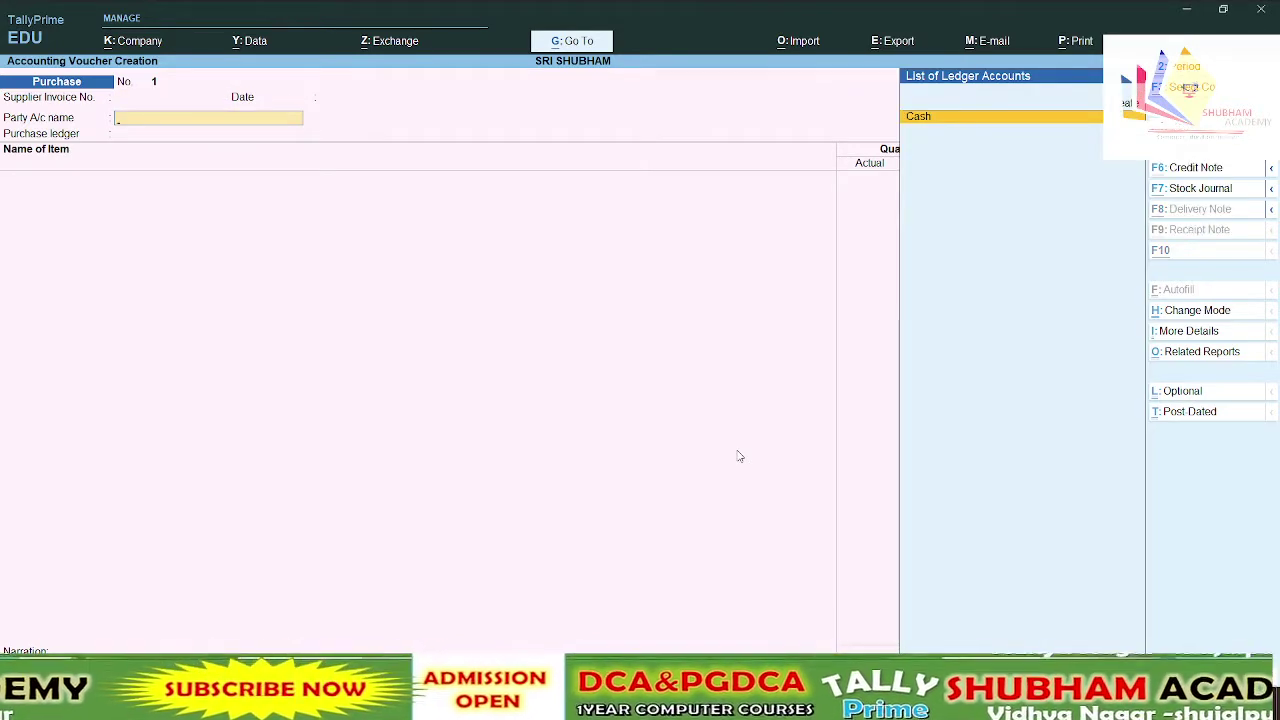
key("alt+c")
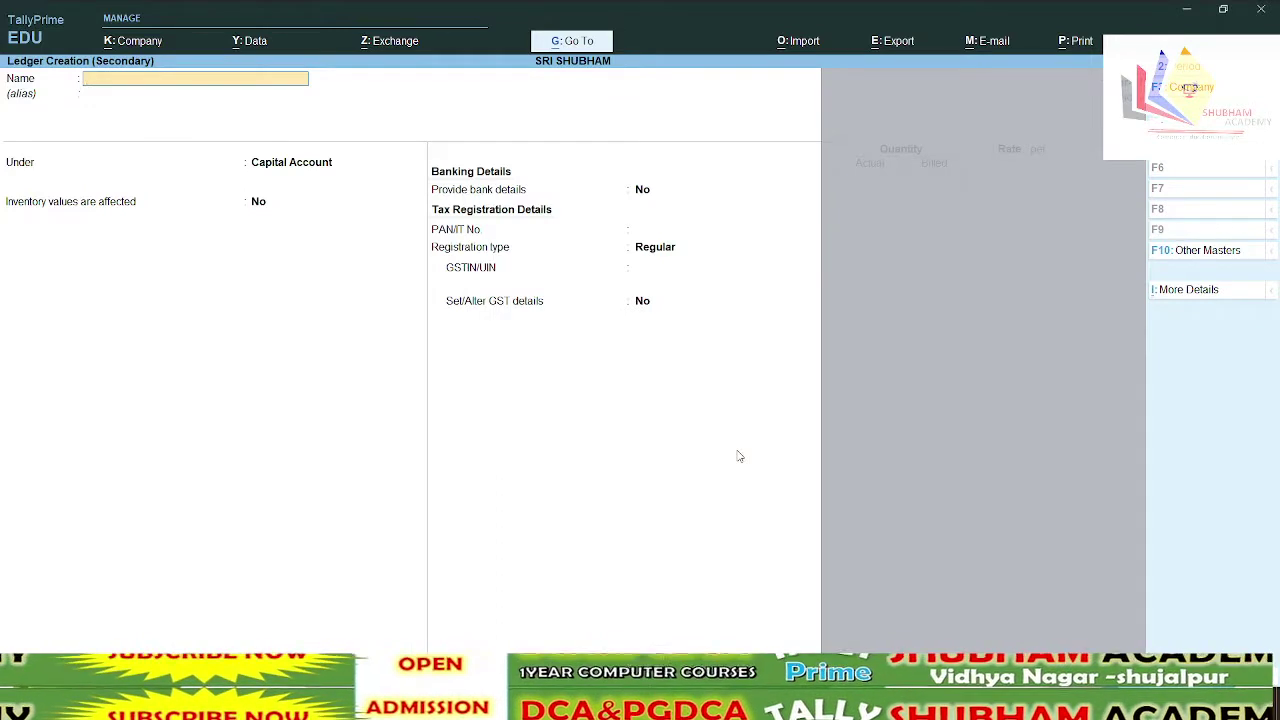
type("G")
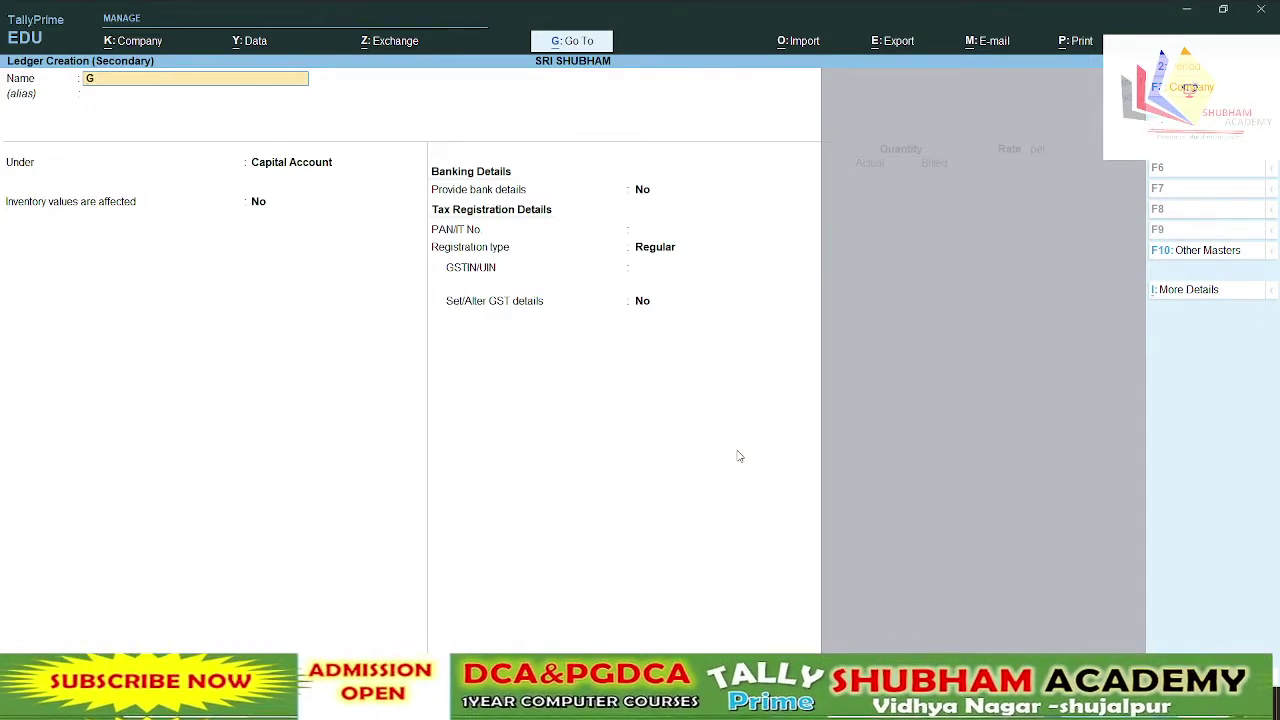
type("AYATRI")
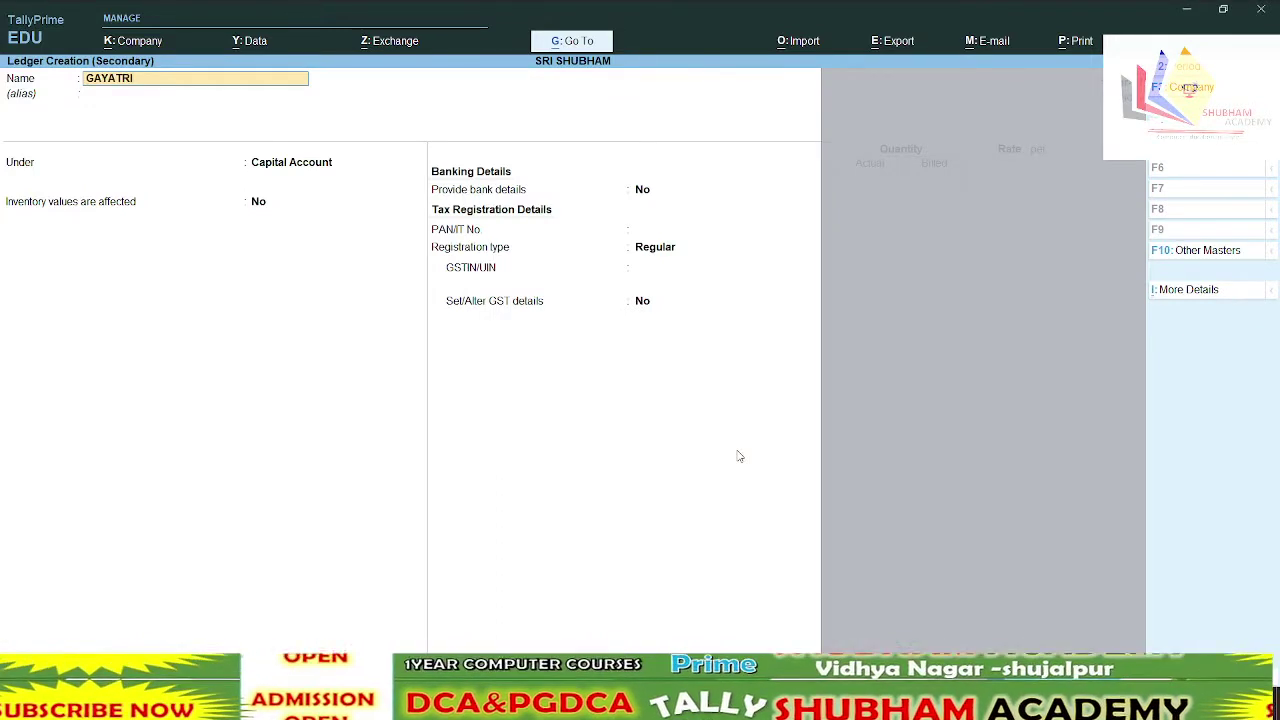
type(" COMPUTER")
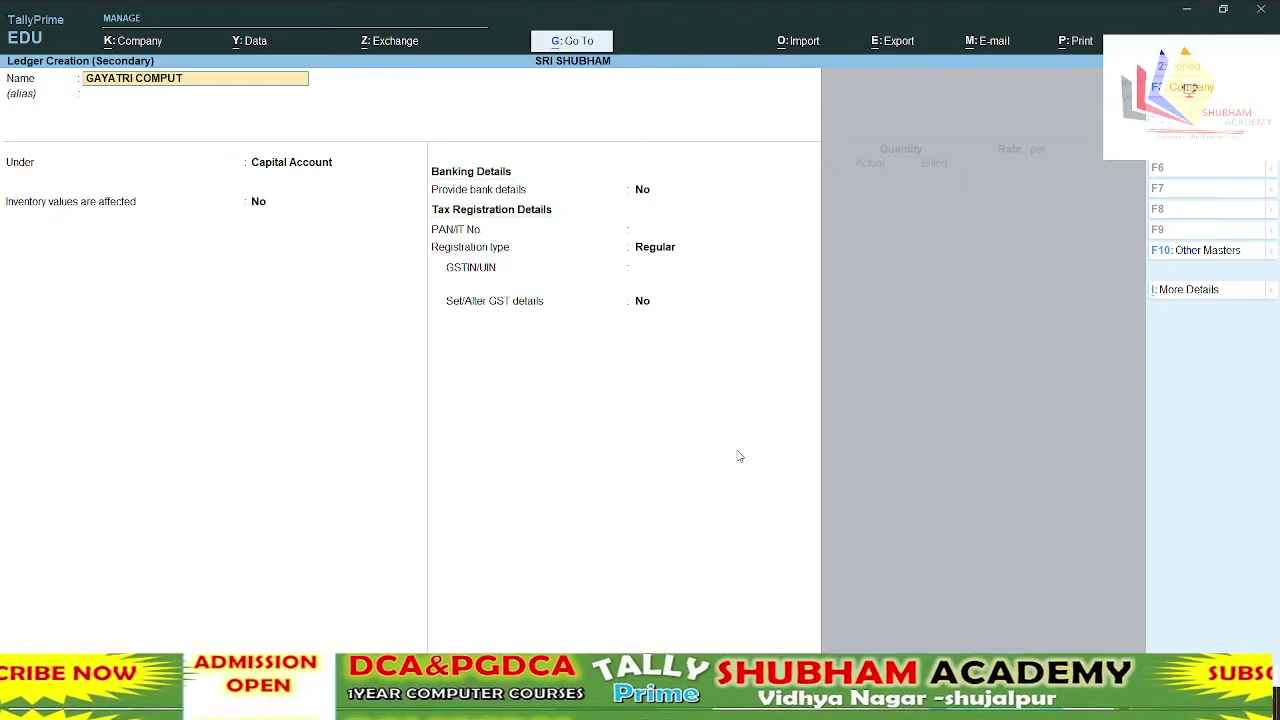
key("Return")
key("Return")
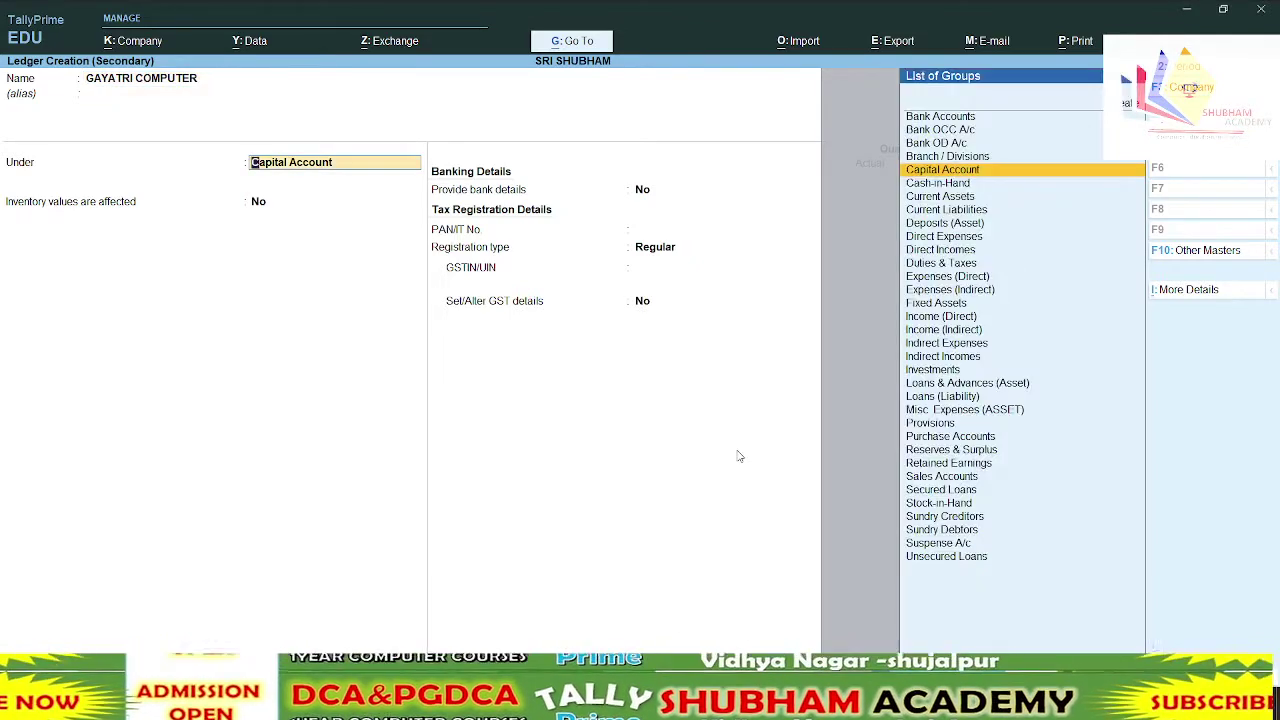
type("SU")
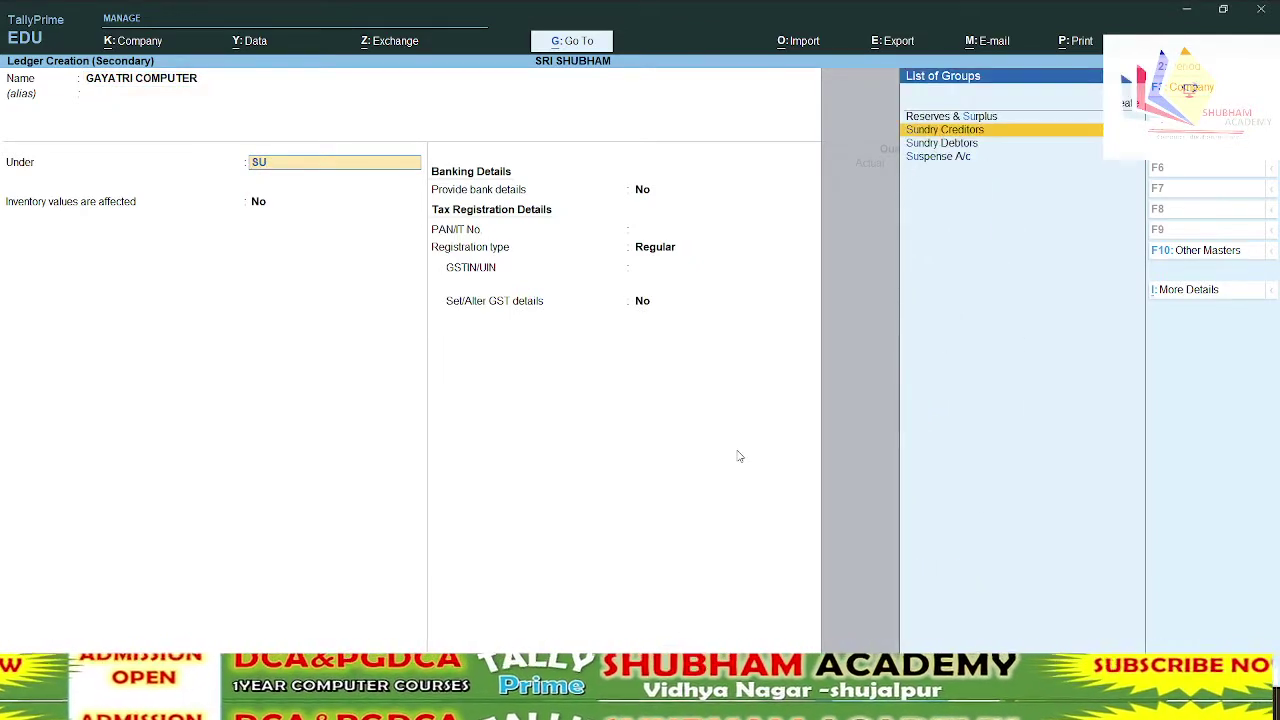
key("Down")
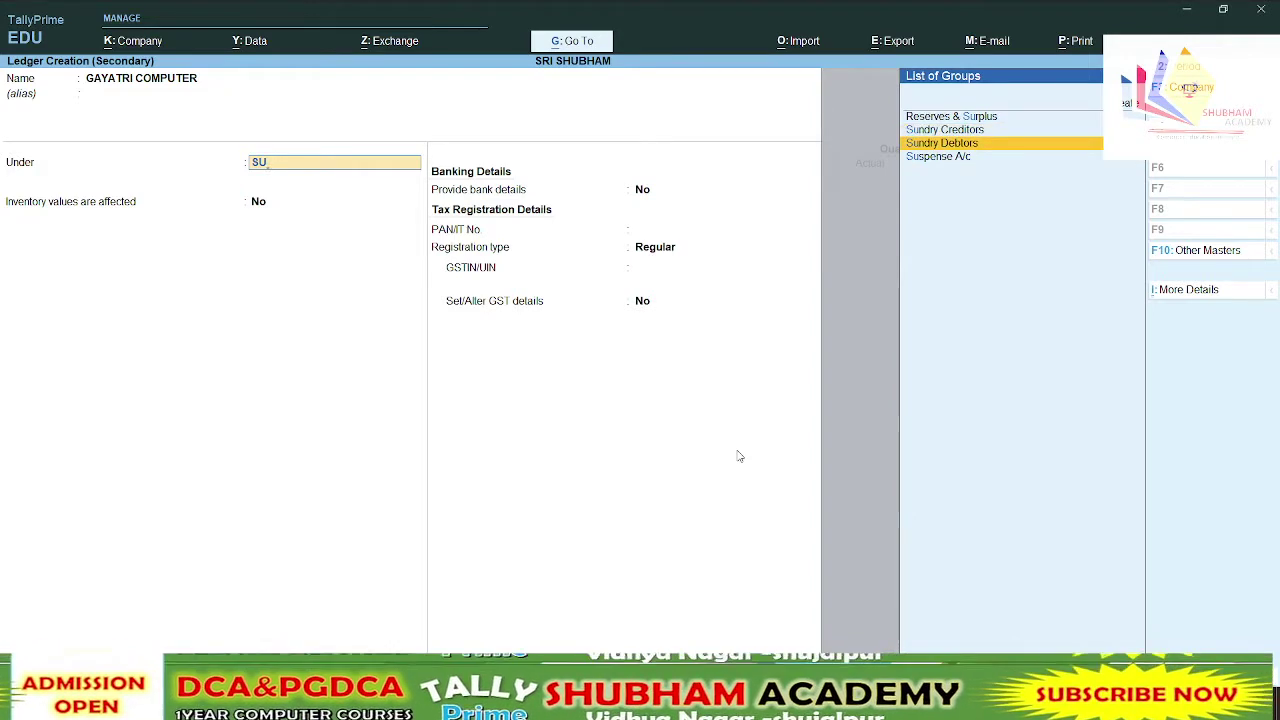
key("Up")
key("Return")
key("ctrl+a")
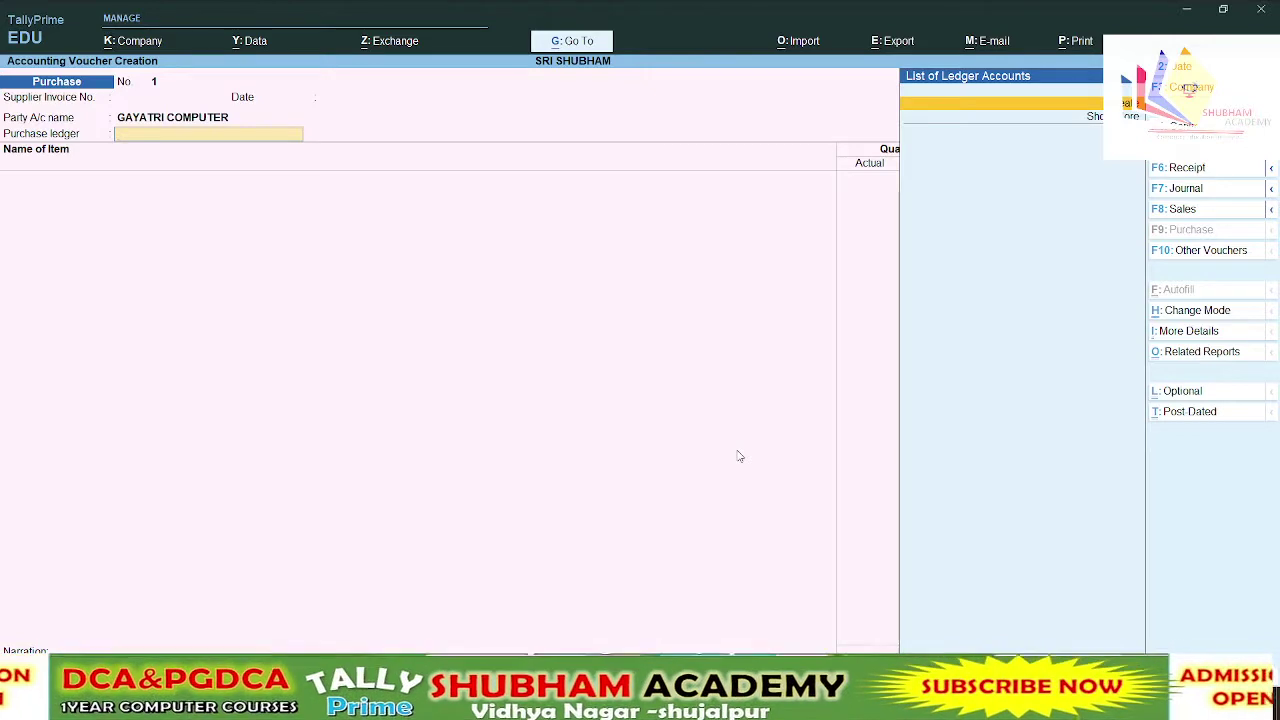
Create a purchase ledger named PURCHASE AC under Purchase Accounts for the voucher and save it
key("alt+c")
type("PUR")
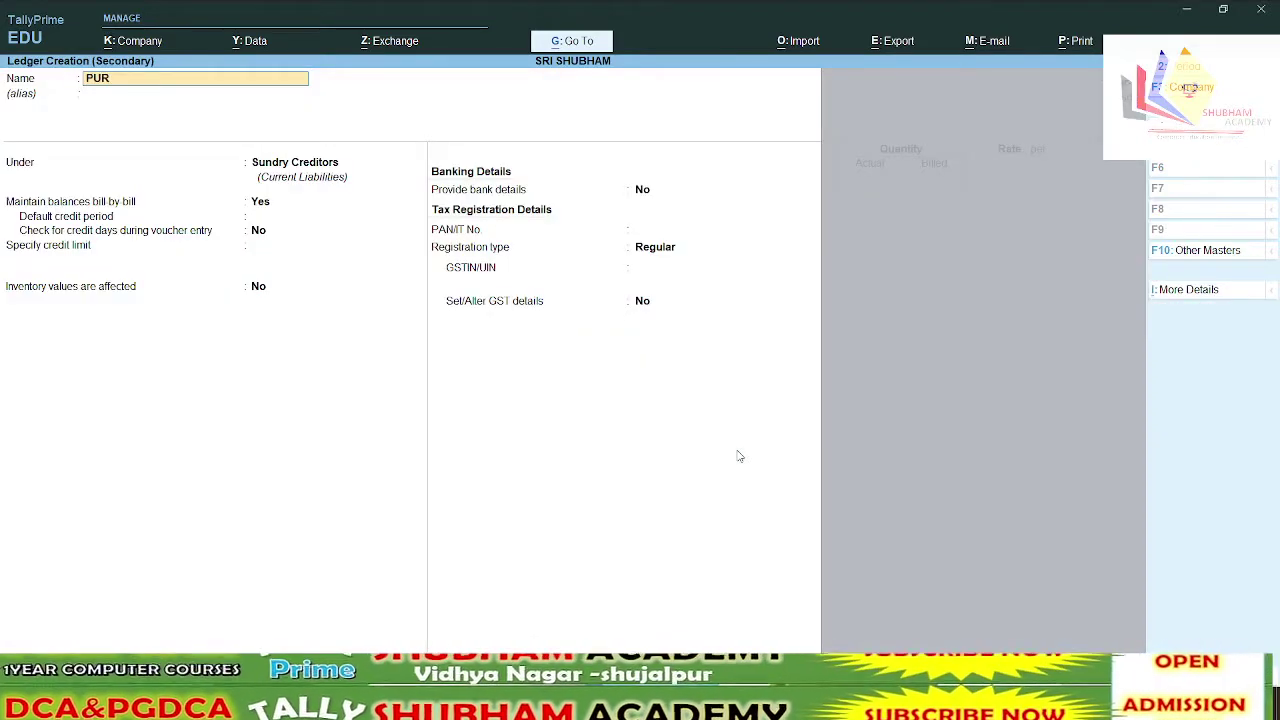
type("CHASE")
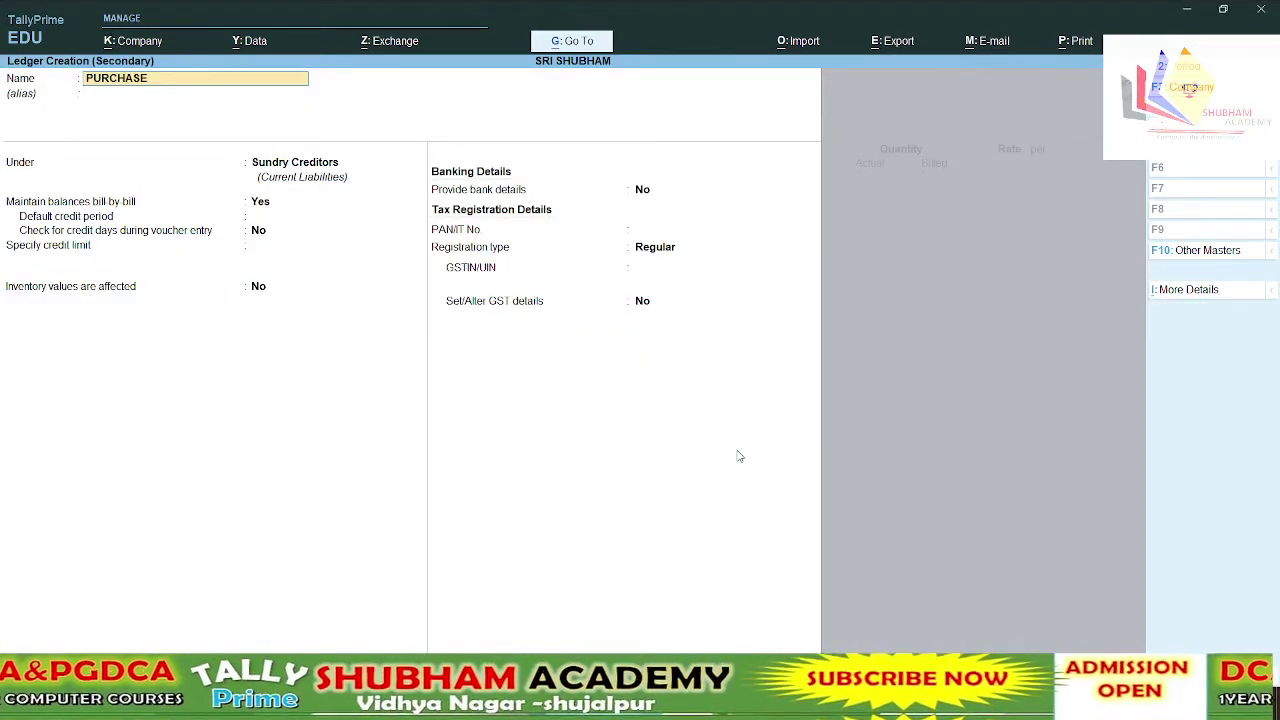
type(" AC")
key("Return")
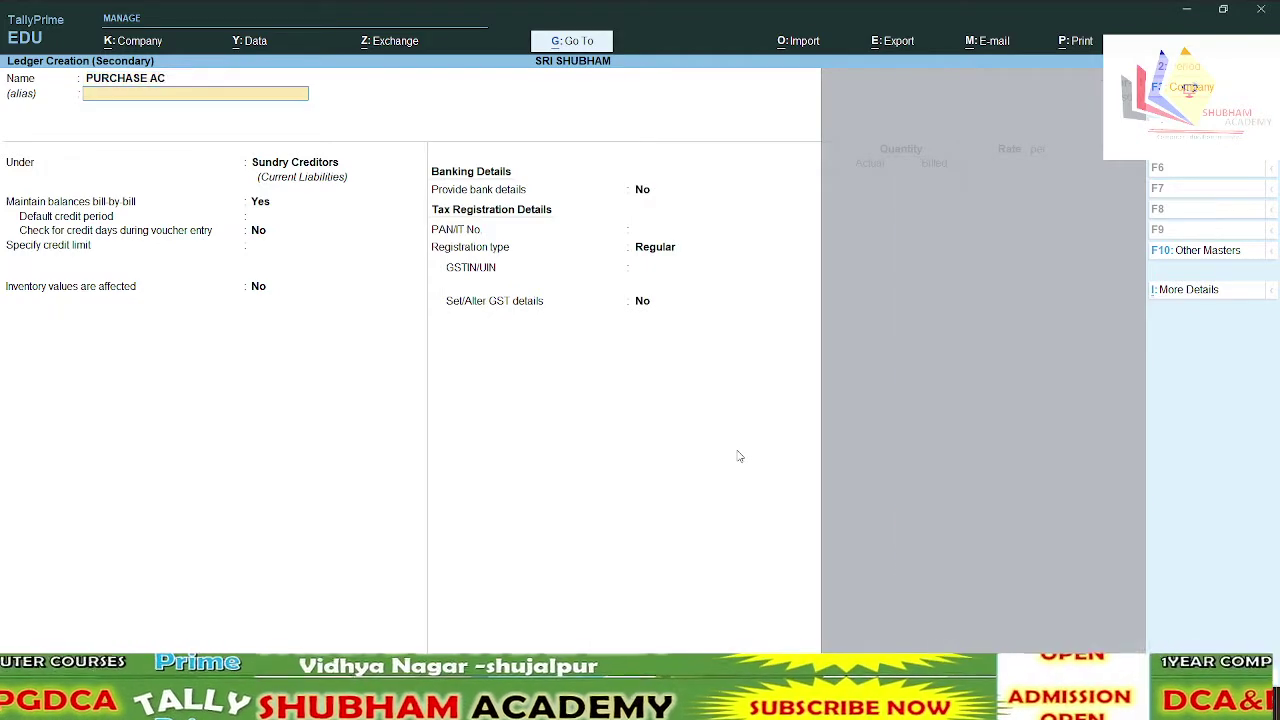
key("Return")
type("Pu")
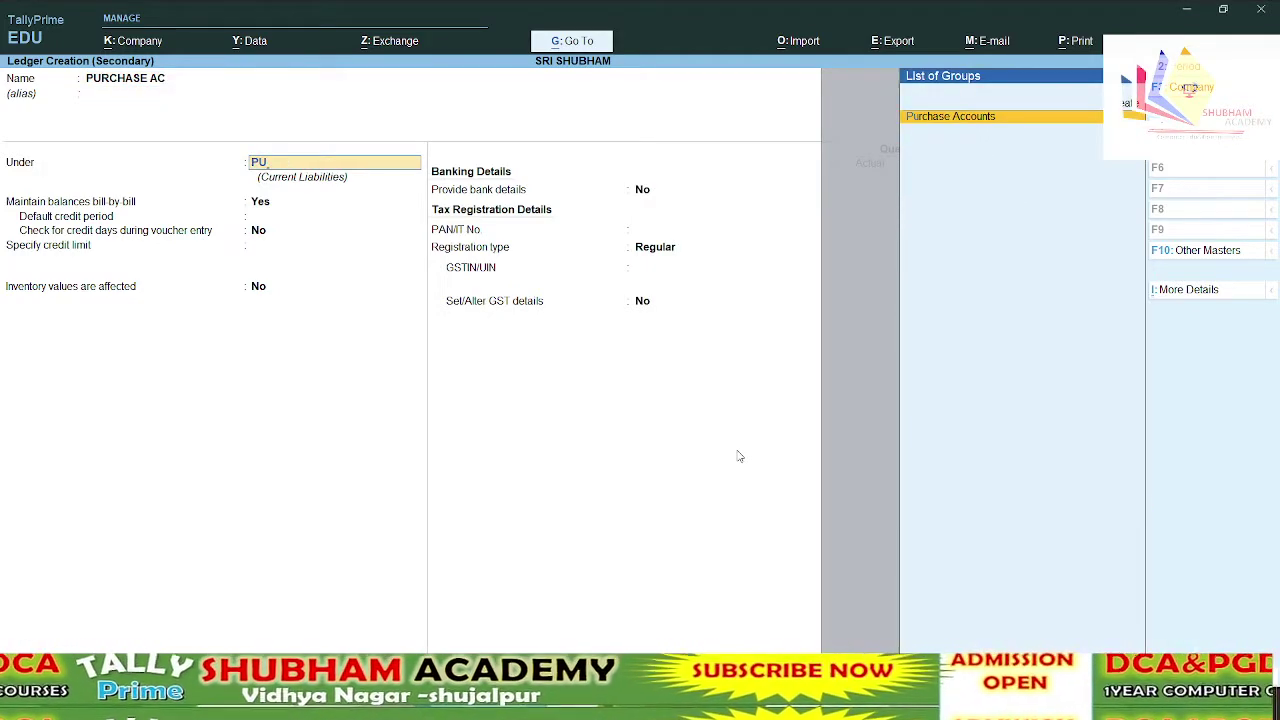
key("Return")
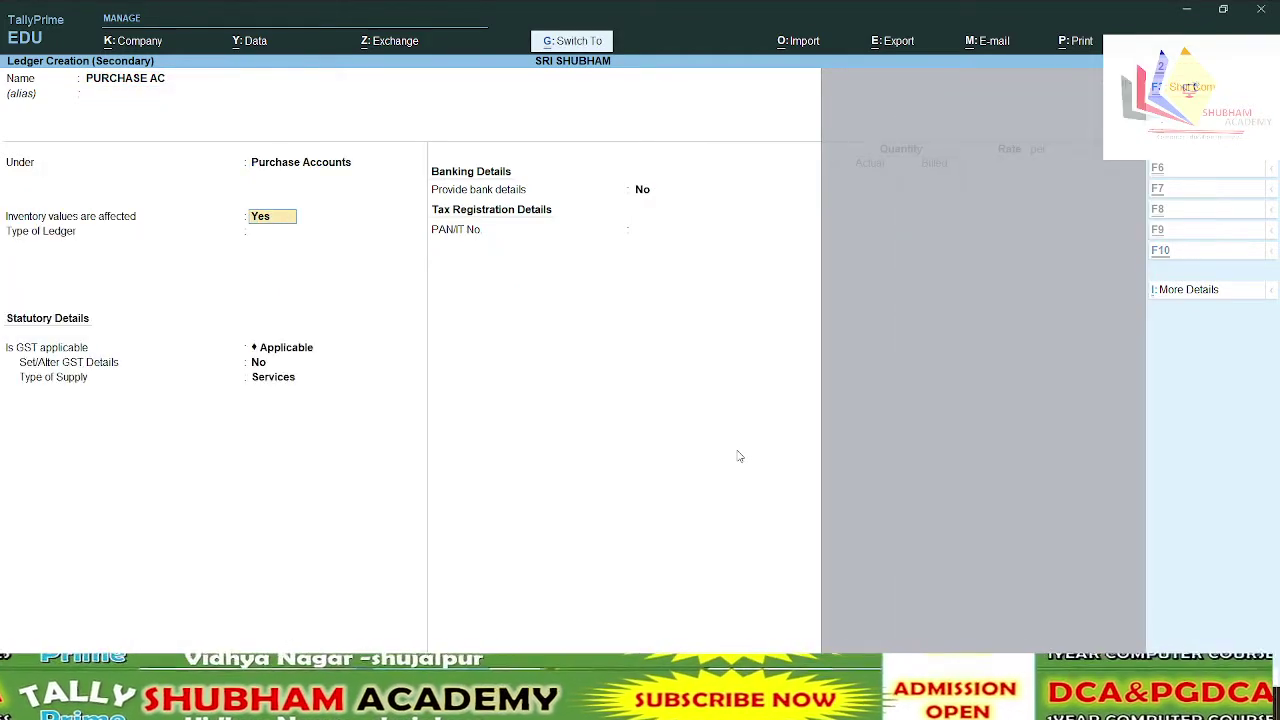
key("ctrl+a")
Choose a Purchase nature of transaction as the tax classification for the purchase ledger
type("PU")
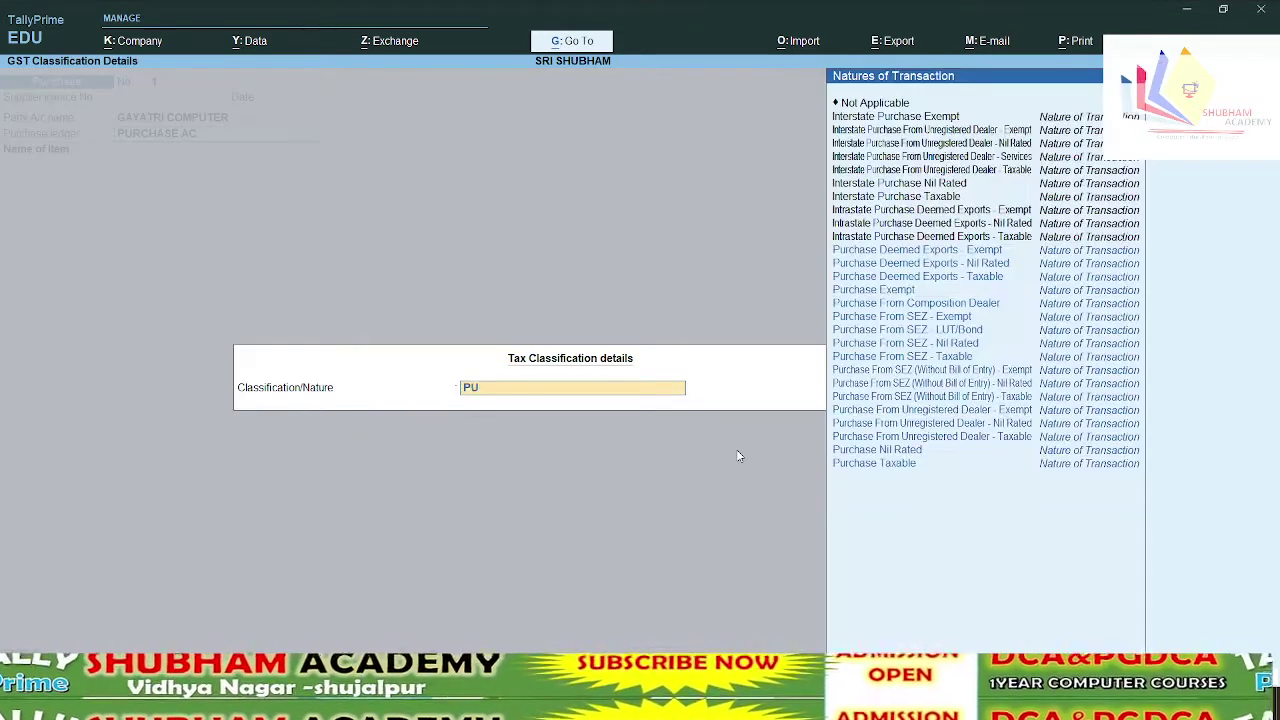
key("Down")
key("Down")
key("Down")
key("Down")
key("Down")
key("Down")
key("Down")
key("Down")
key("Down")
key("Down")
key("Down")
key("Down")
key("Down")
key("Down")
key("Down")
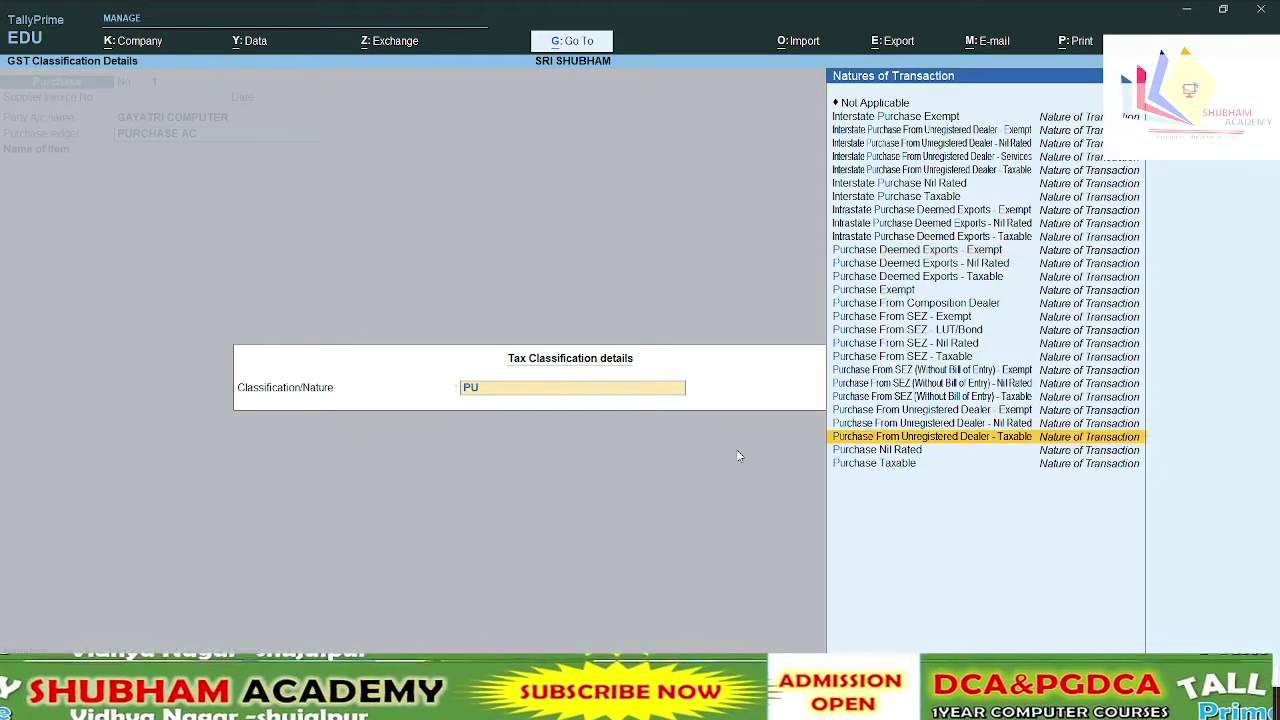
key("Down")
key("Return")
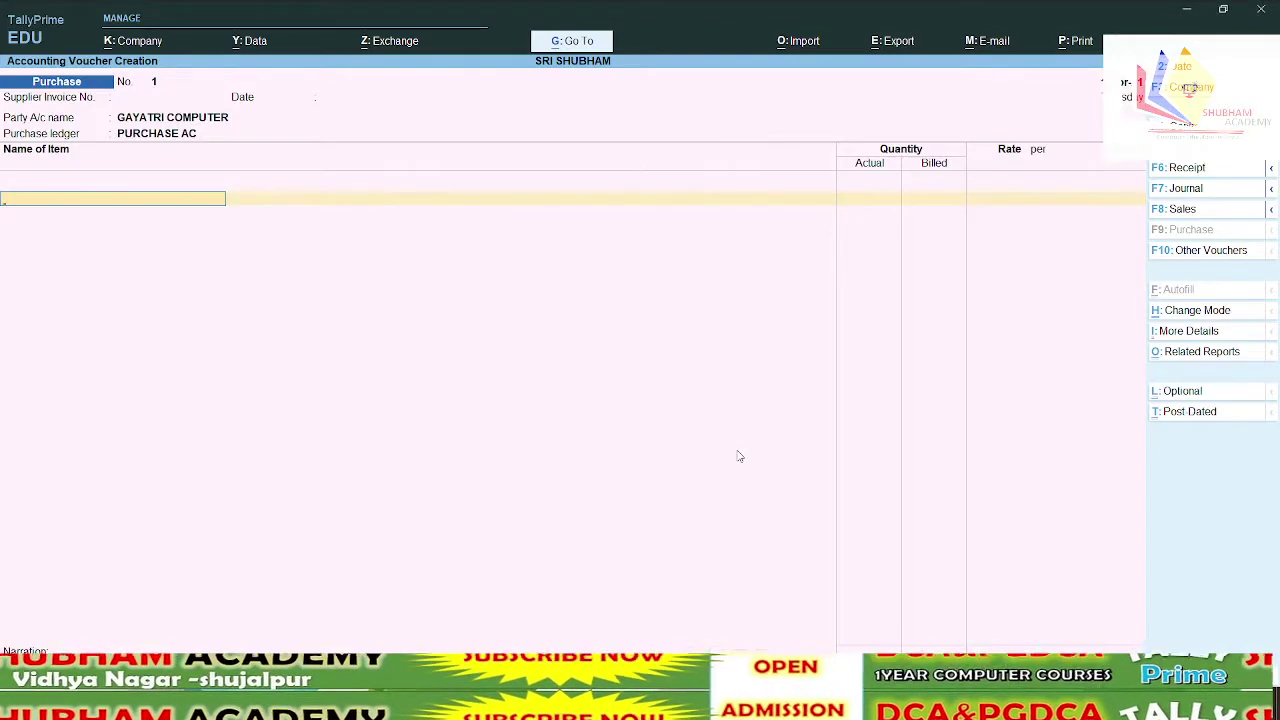
Start a new stock item from the voucher's item line and name it MONITER Lg 15", leaving the alias blank
key("alt+c")
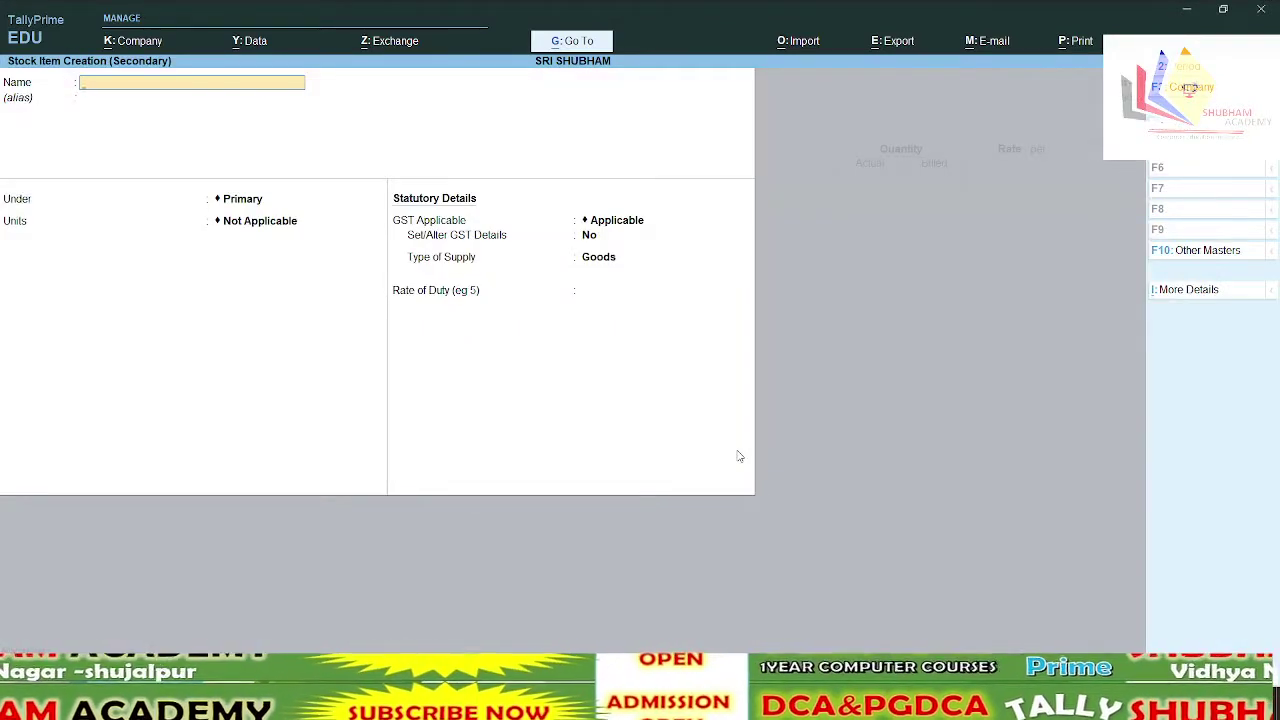
type("MIN")
key("BackSpace")
key("BackSpace")
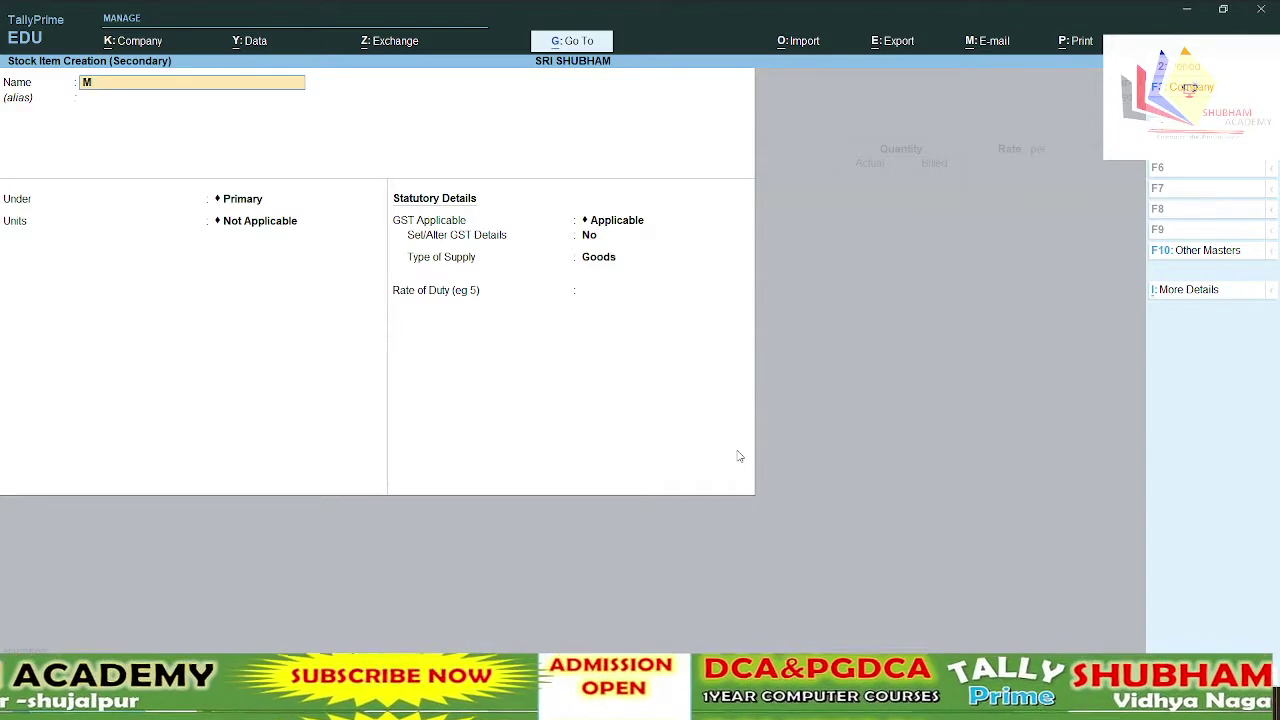
type("ONITER")
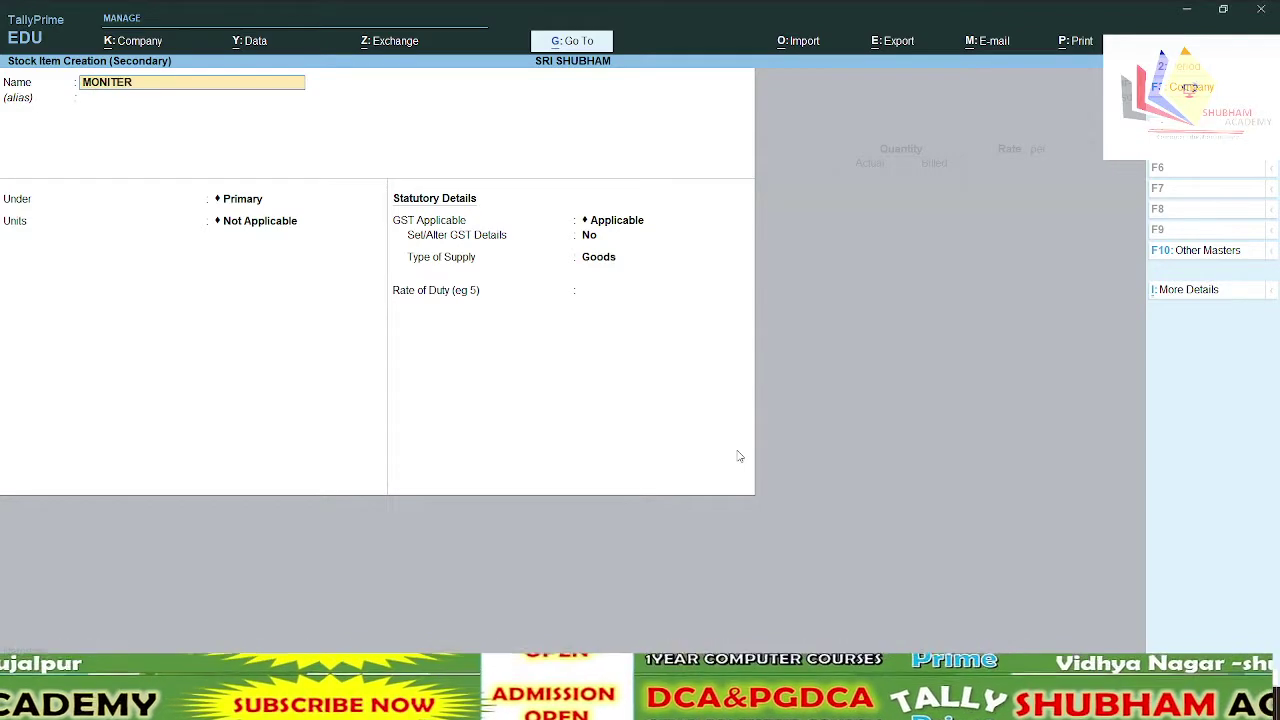
type(" Lg")
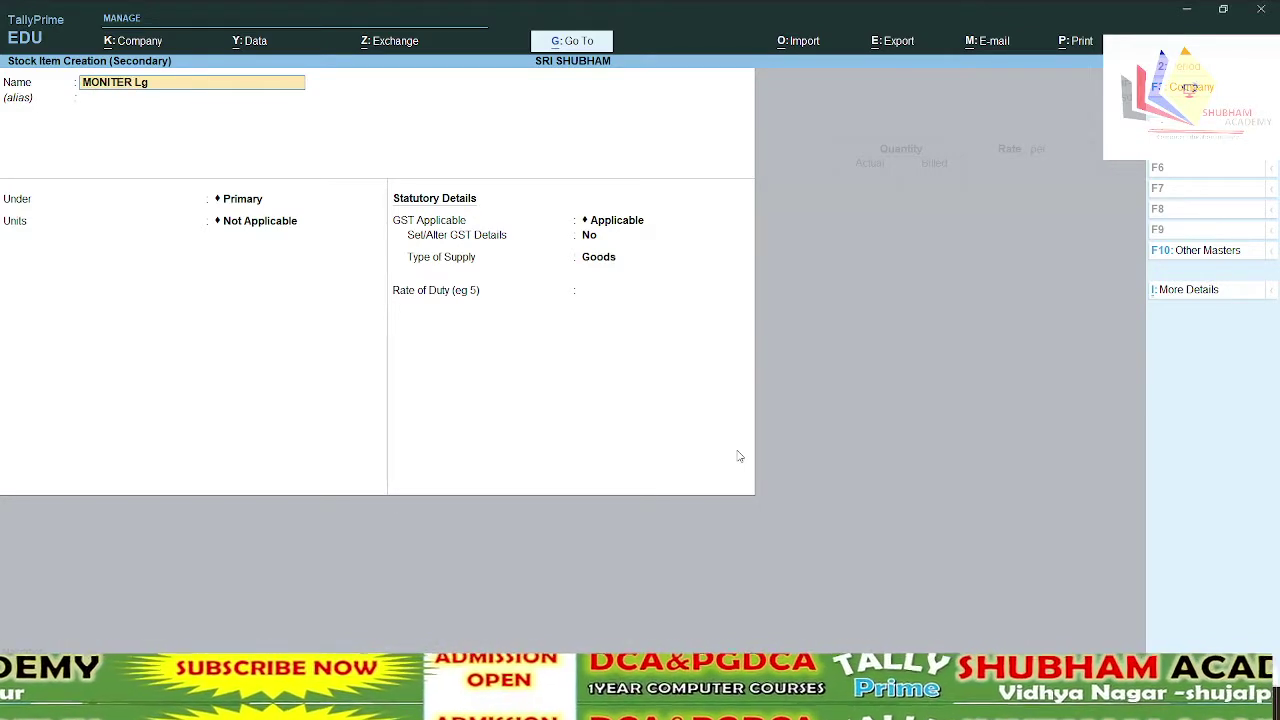
type(" 15")
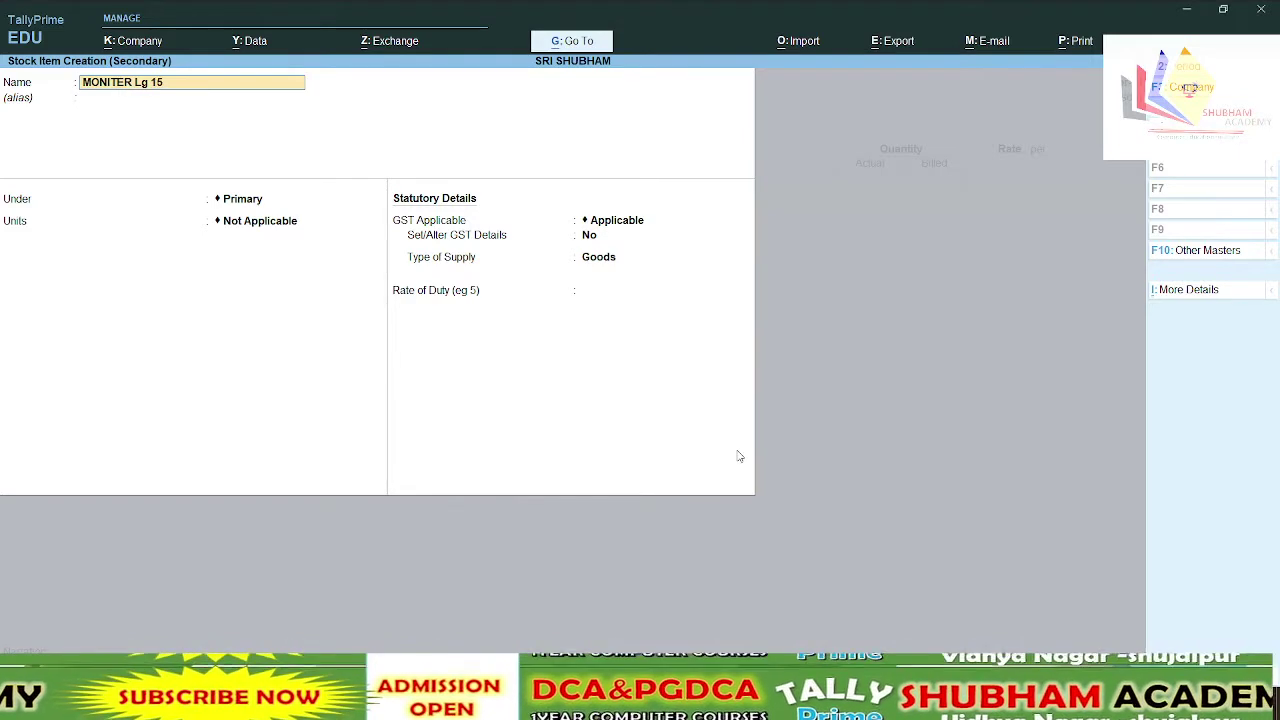
key("Return")
key("Return")
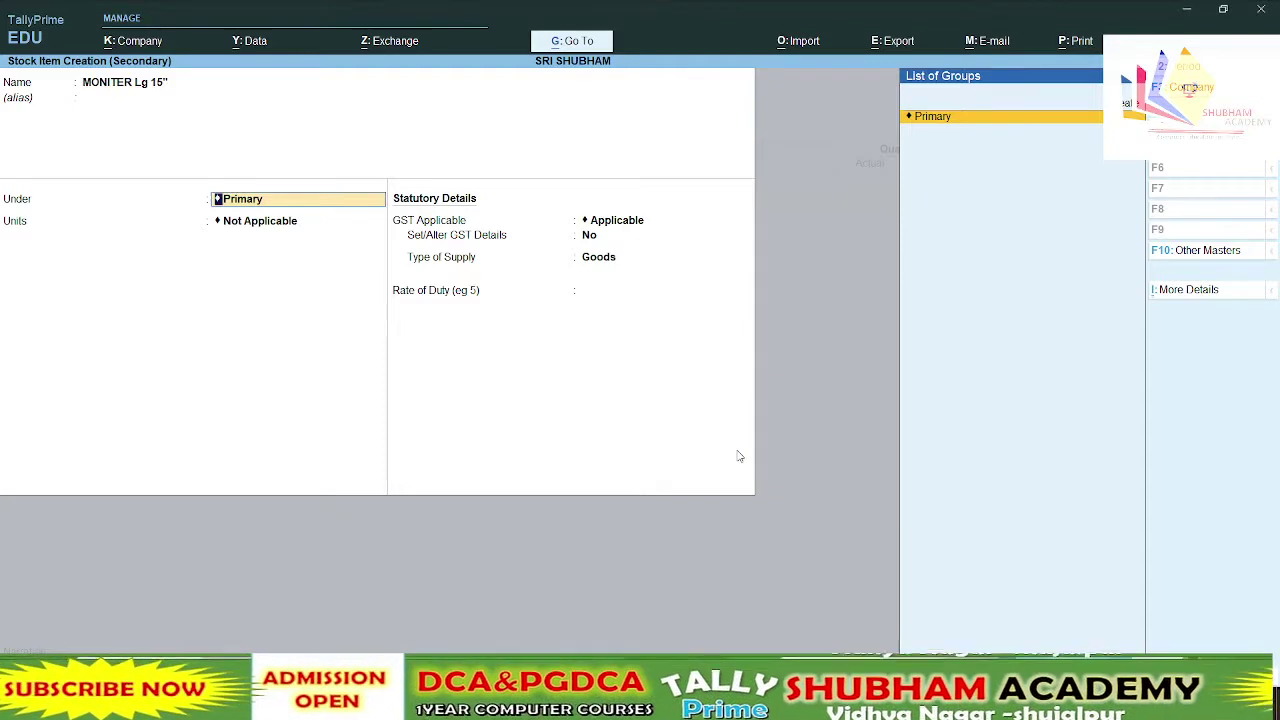
Create a stock group named MONITER under Primary as the parent of the new stock item
key("alt+c")
type("MO")
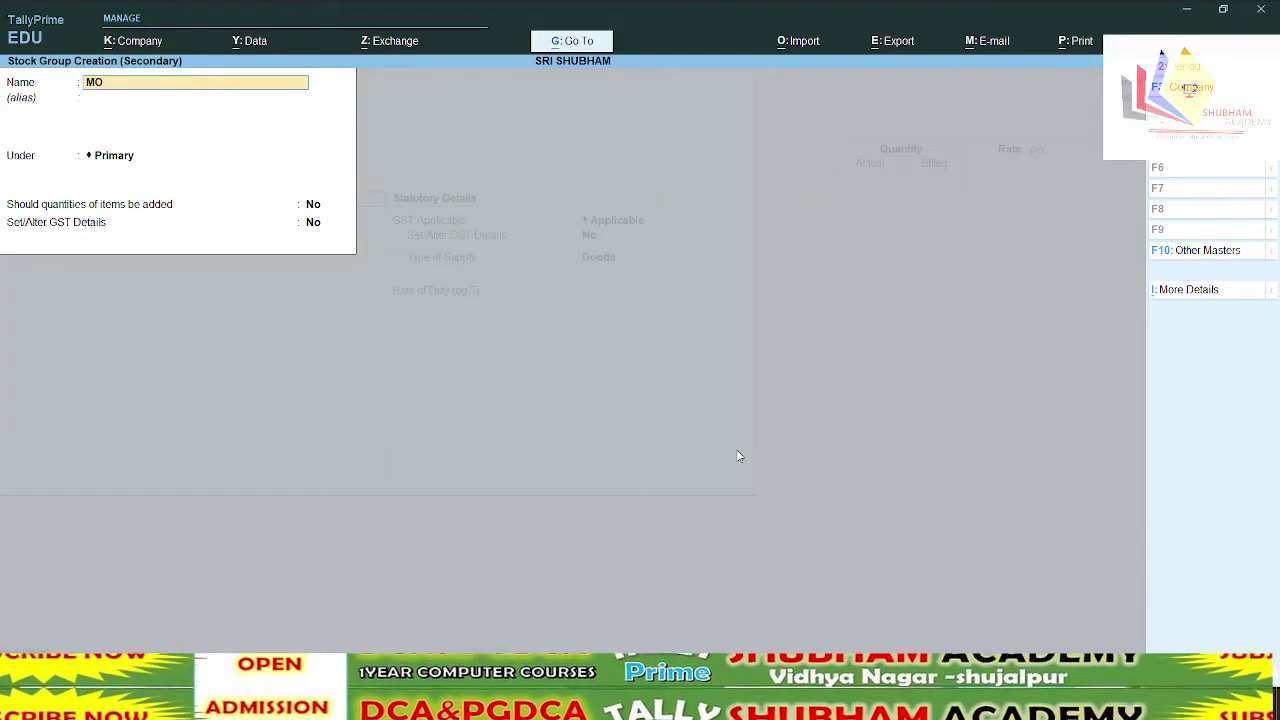
type("NITER")
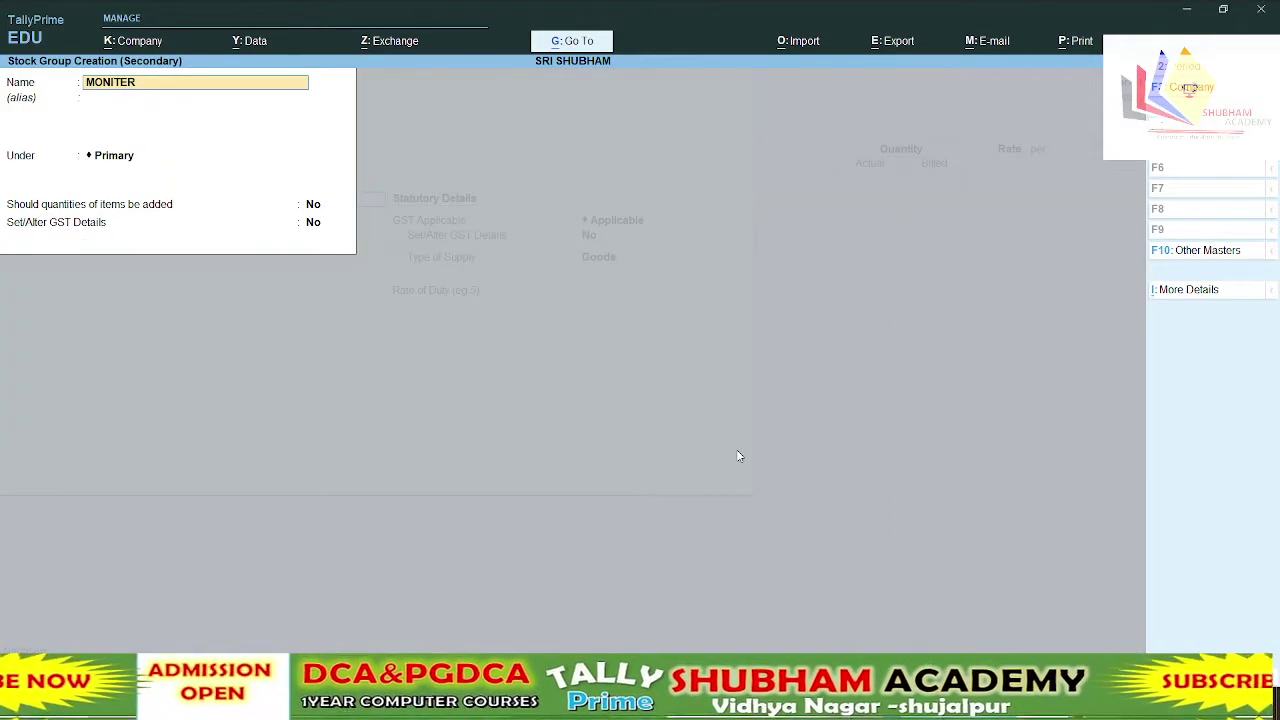
key("Return")
key("Return")
key("Return")
key("Return")
key("Return")
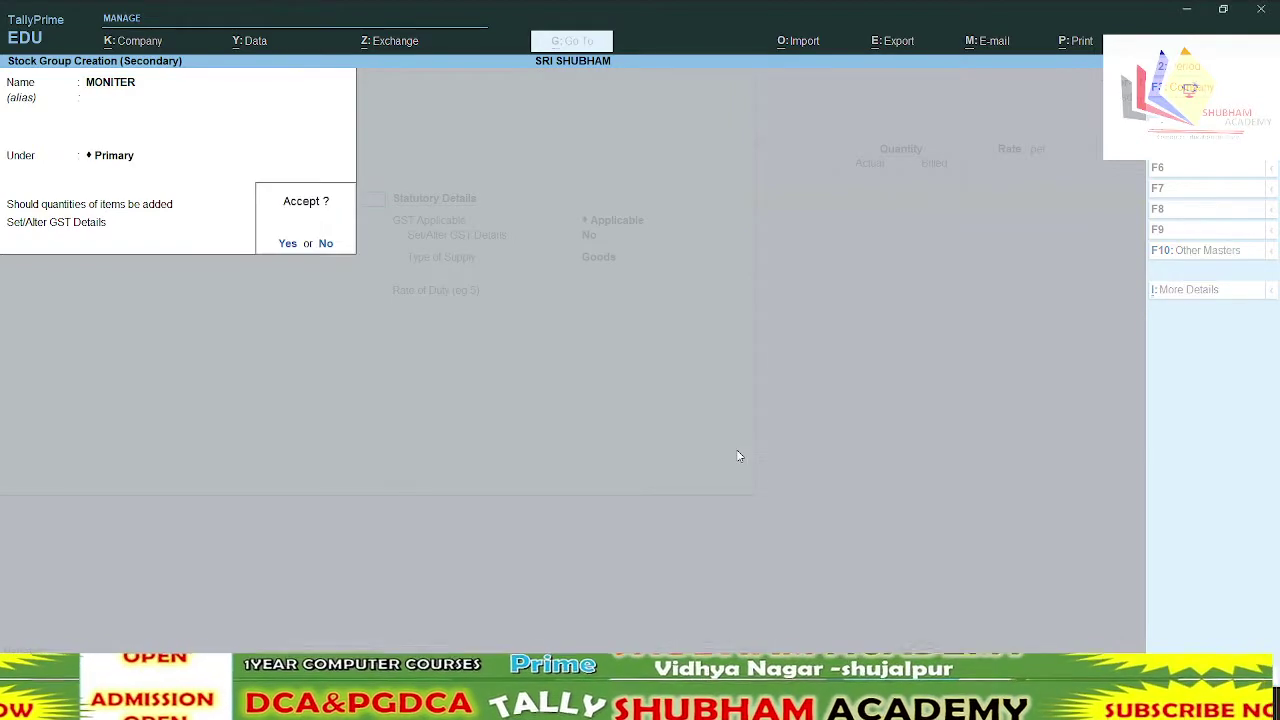
key("Return")
Start a new simple unit of measure for the stock item with the symbol NOS
key("alt+c")
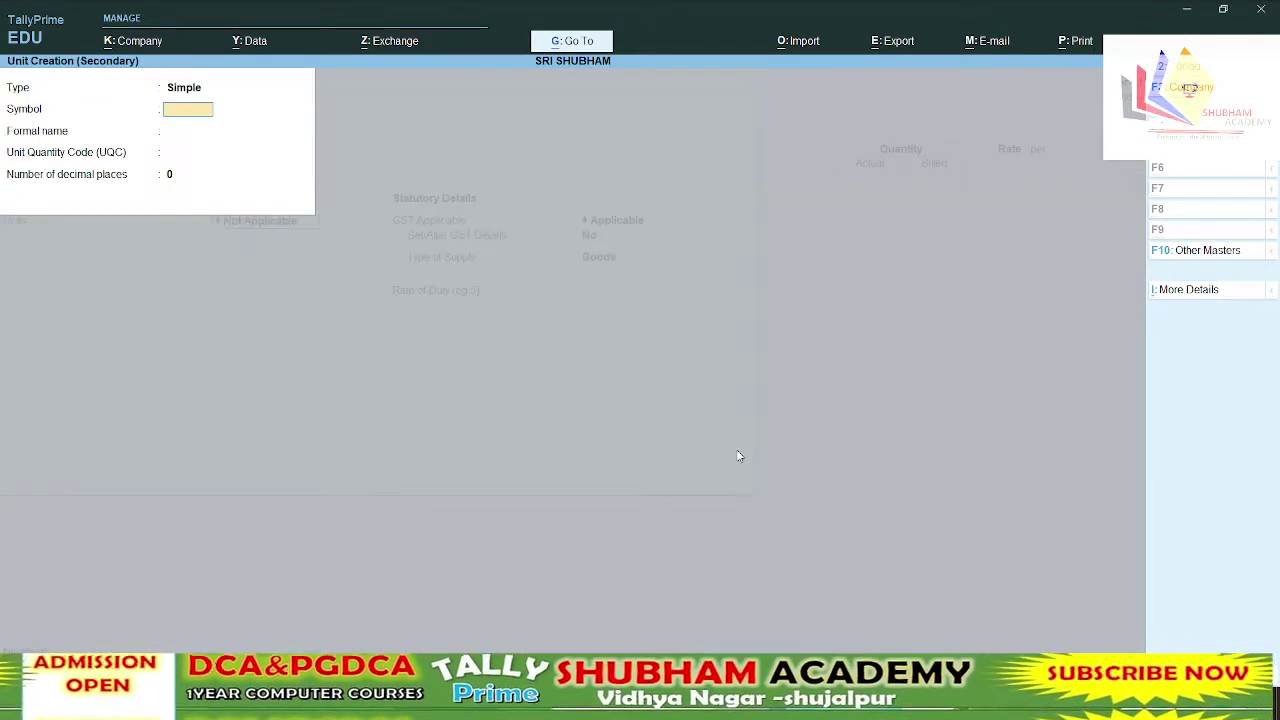
type("nos")
key("BackSpace")
key("BackSpace")
key("BackSpace")
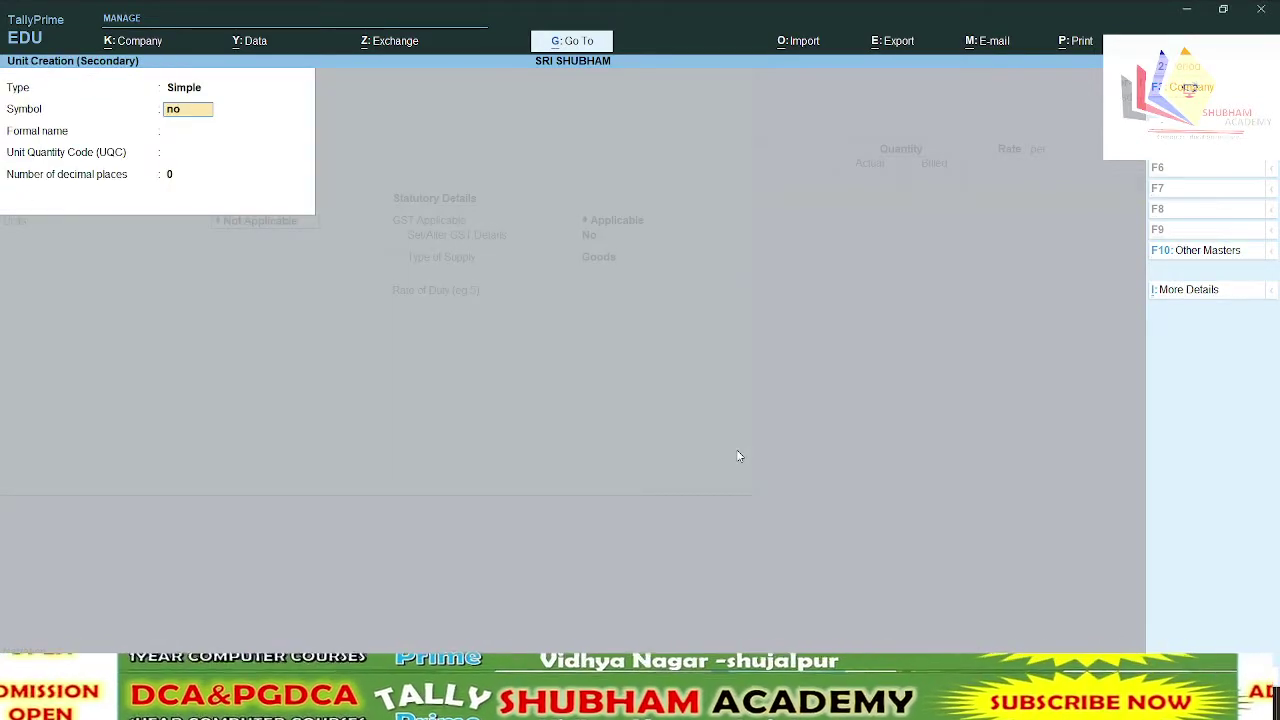
type("nos")
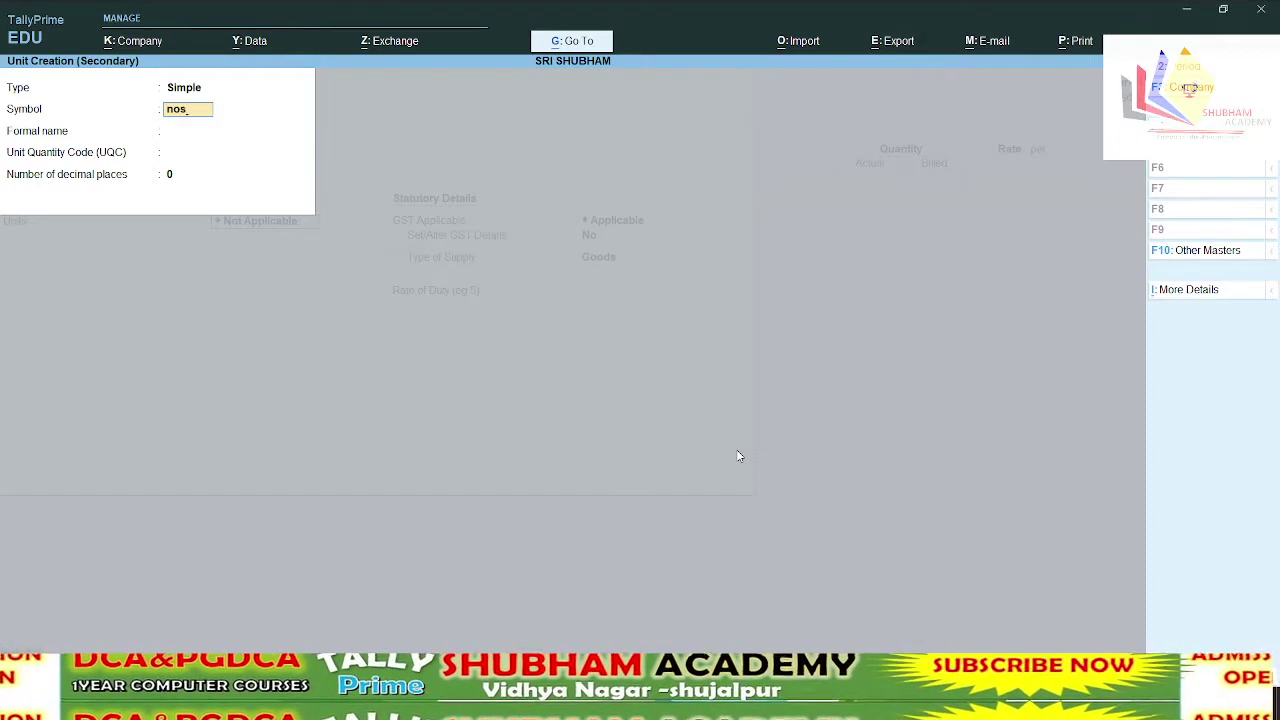
key("BackSpace")
key("BackSpace")
key("BackSpace")
type("NOS")
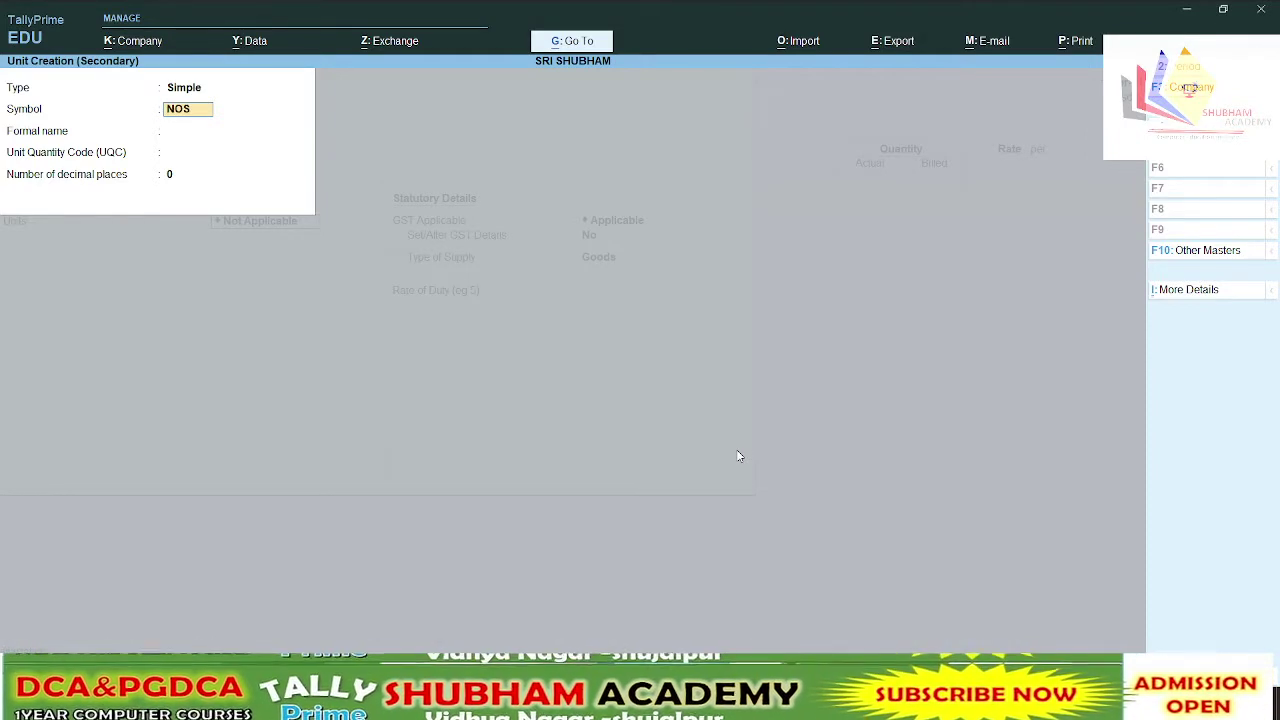
Set the unit's quantity code to NOS-NUMBERS with 0 decimal places, leave the formal name blank, and save it
key("Return")
key("Return")
key("Return")
key("Up")
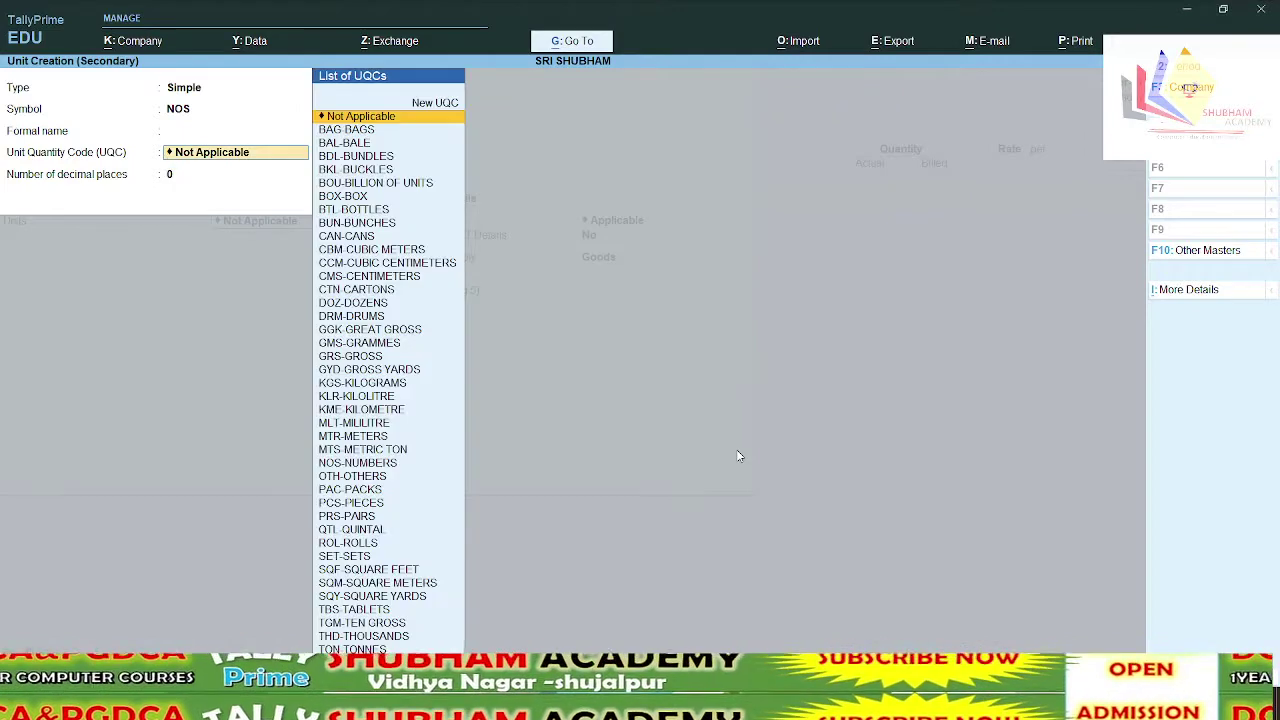
type("NO")
key("Return")
key("Return")
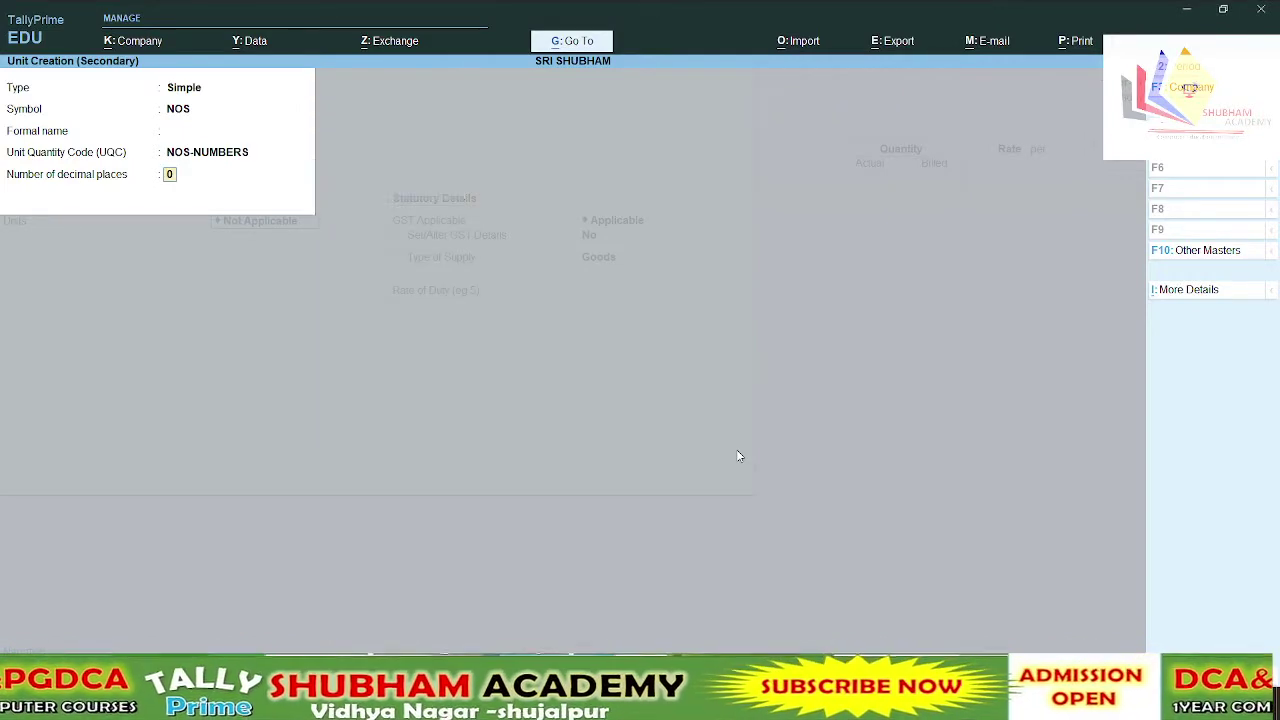
key("Return")
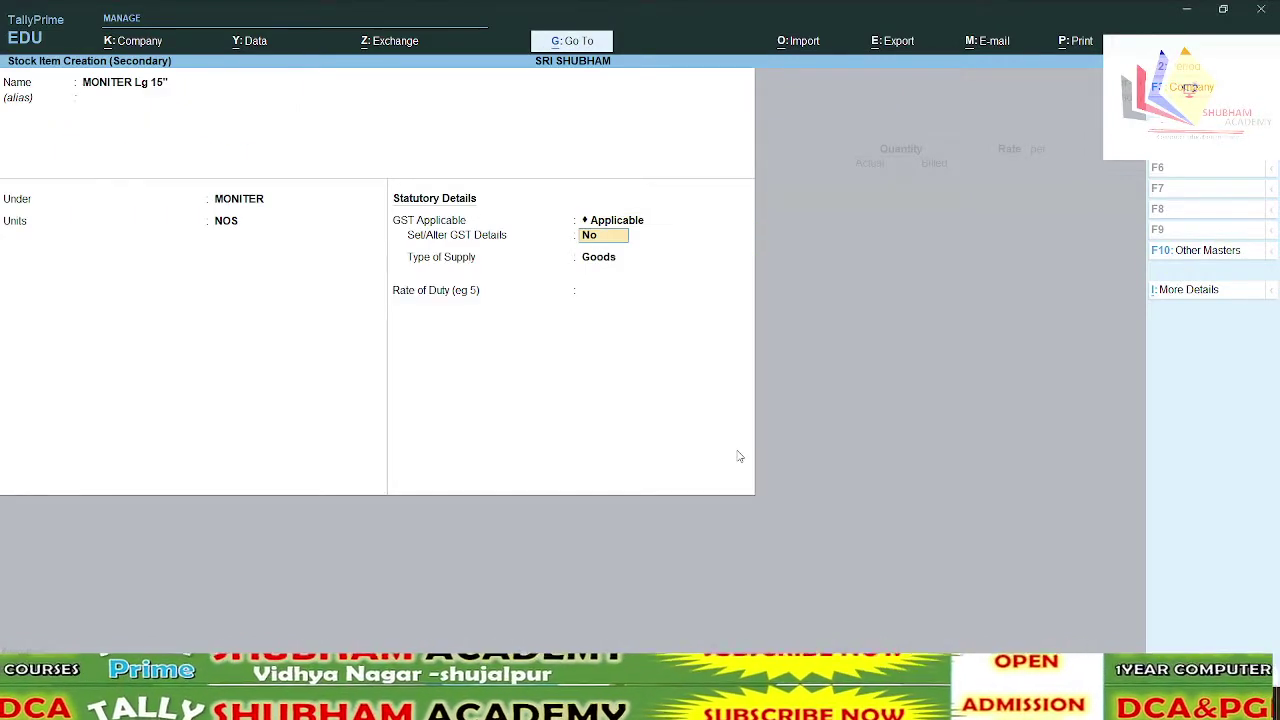
Enable GST details for the stock item and enter the description MONITER ITEM with HSN/SAC 123456, calculated On Value
key("y")
key("Return")
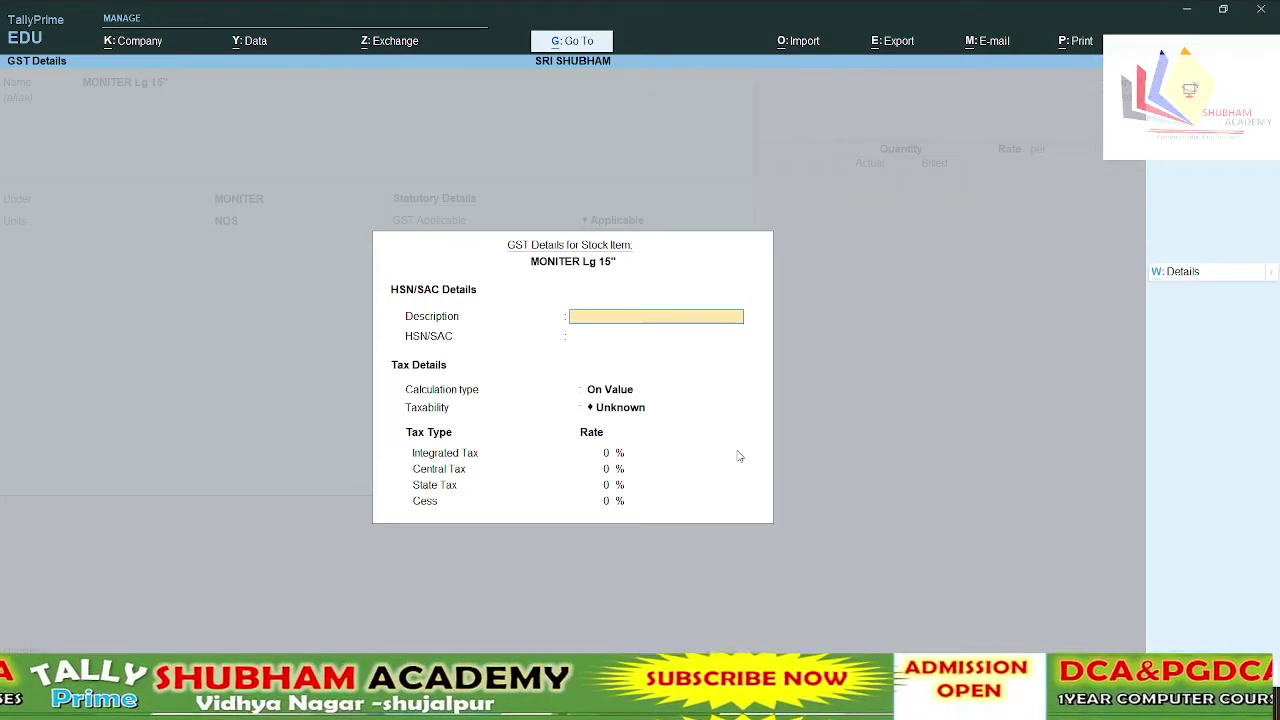
type("MO")
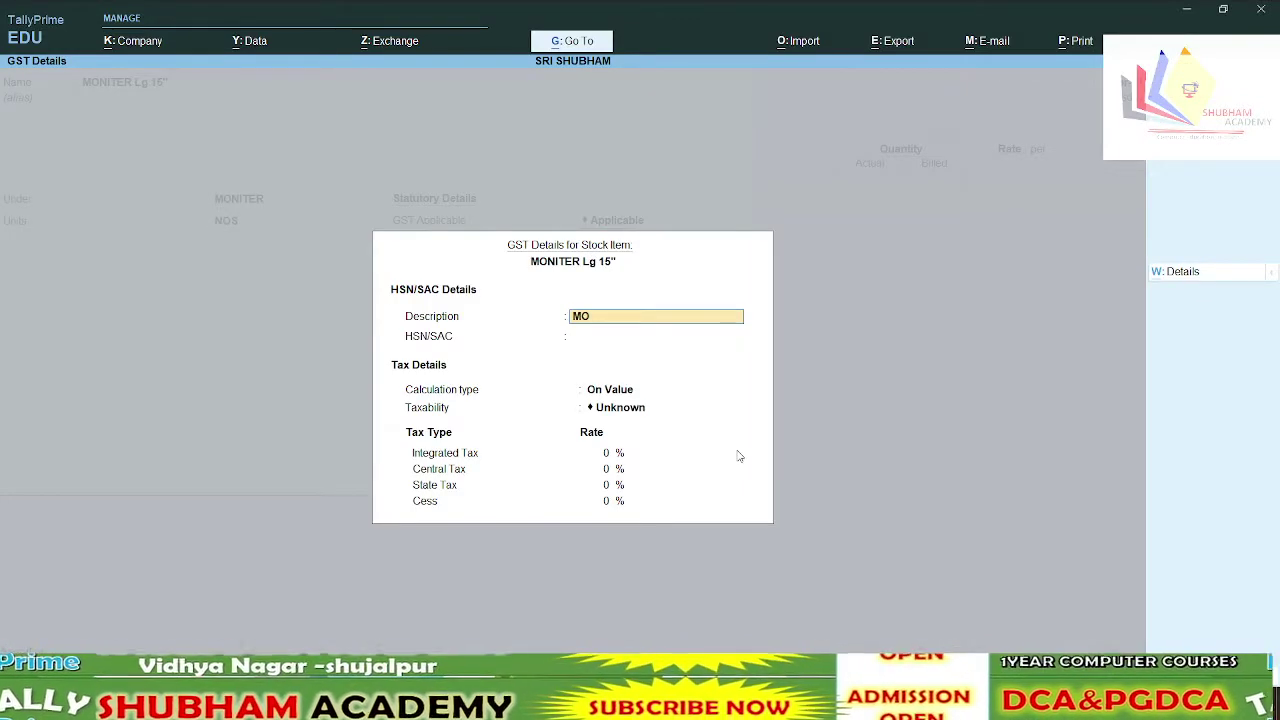
type("NITER ITEM")
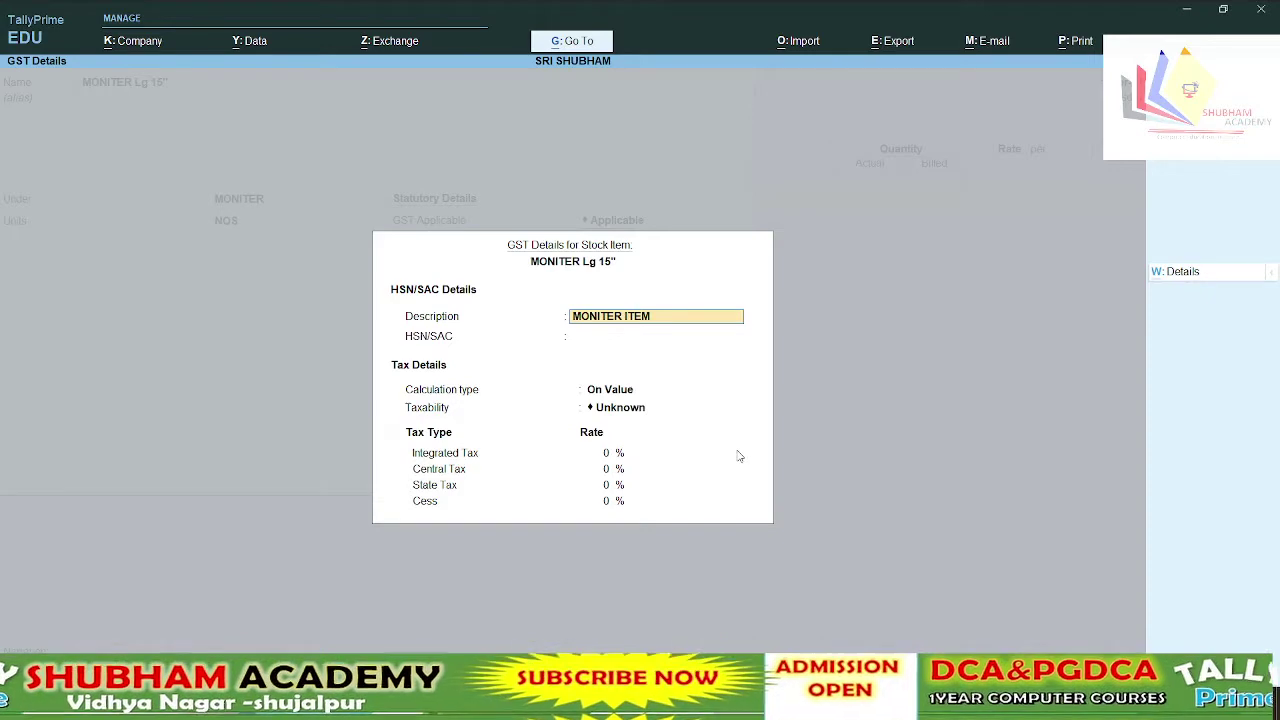
key("Return")
type("12")
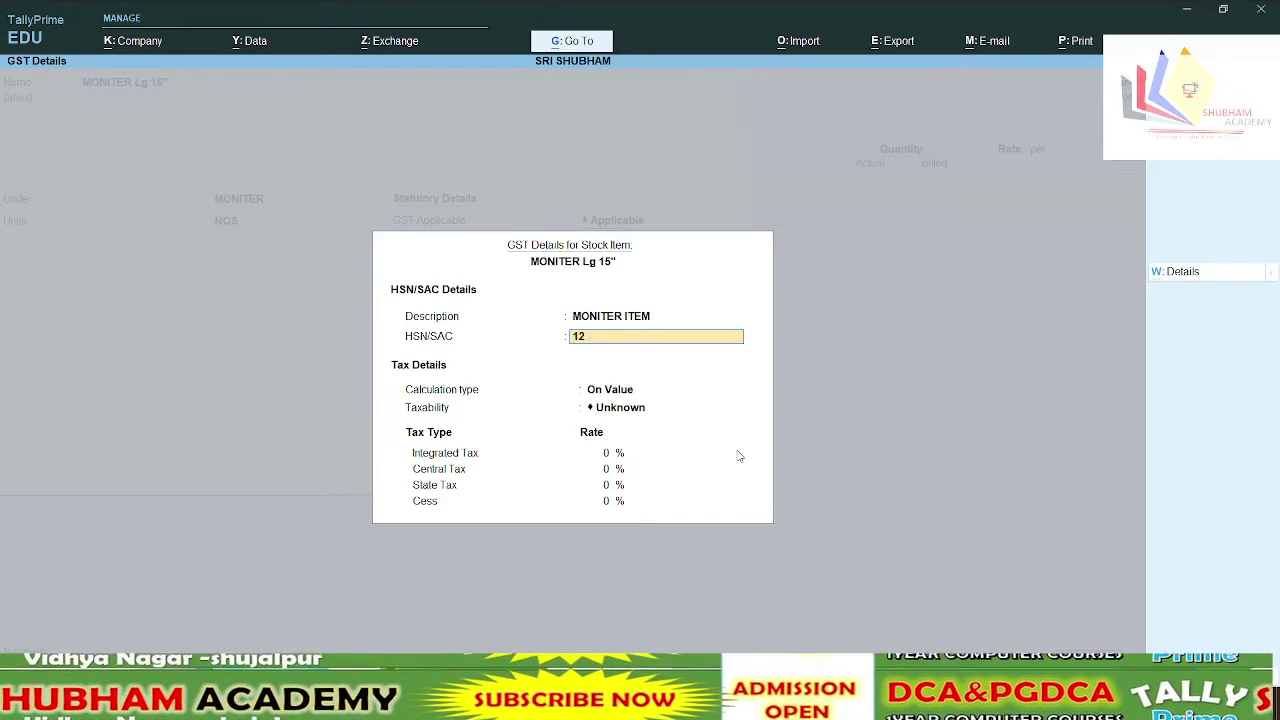
type("3456")
key("Return")
key("Return")
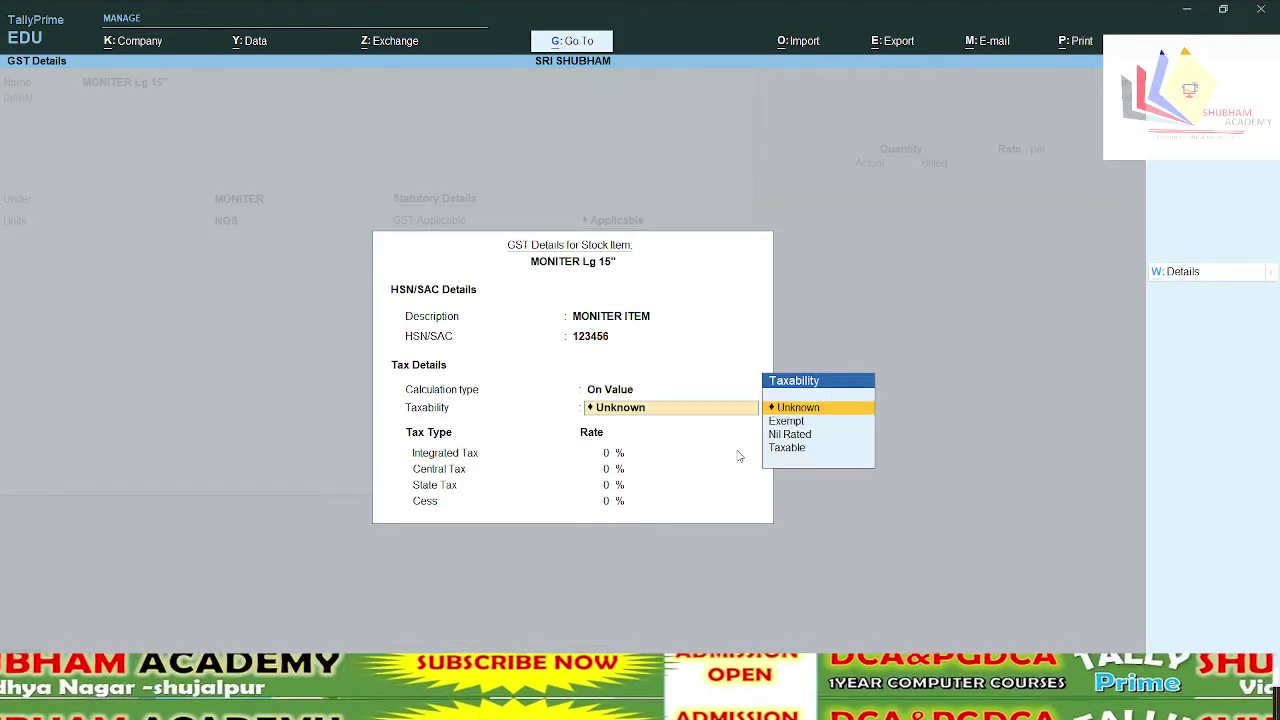
Make the stock item Taxable at 12% integrated tax, keep its supply type as Goods, and save the item
key("Down")
key("Down")
key("Down")
key("Return")
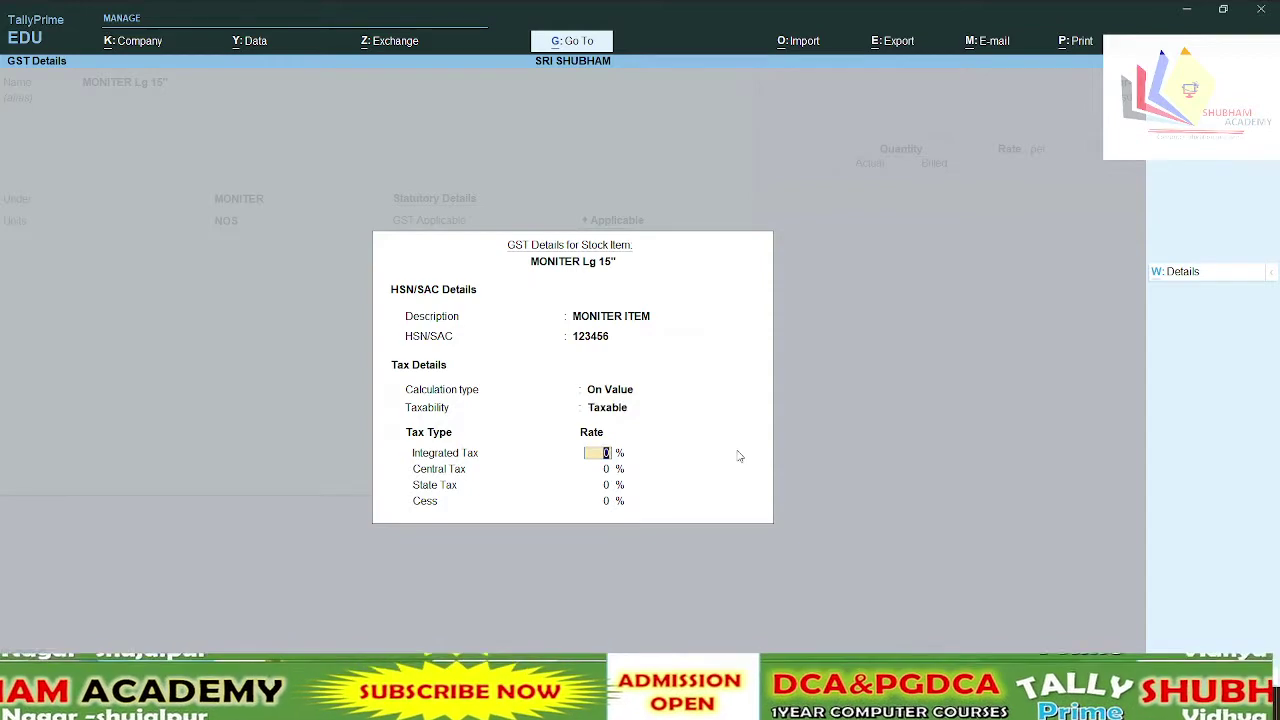
type("12")
key("Return")
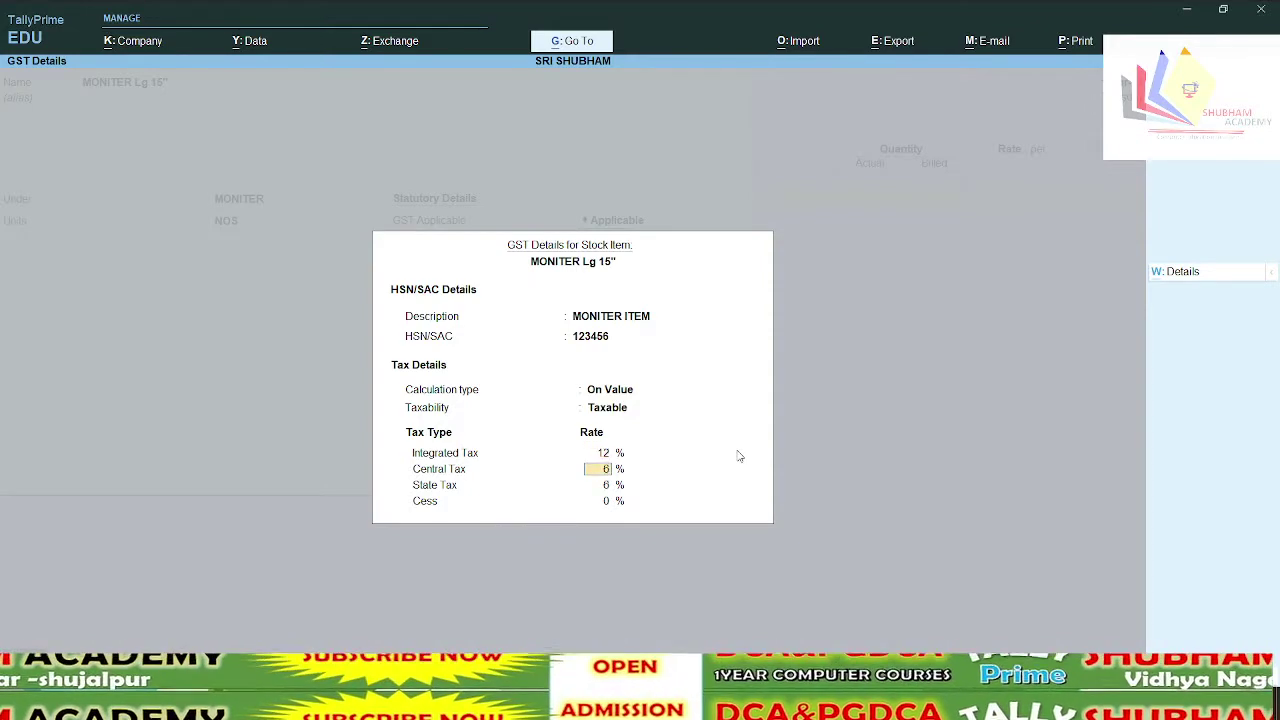
key("ctrl+a")
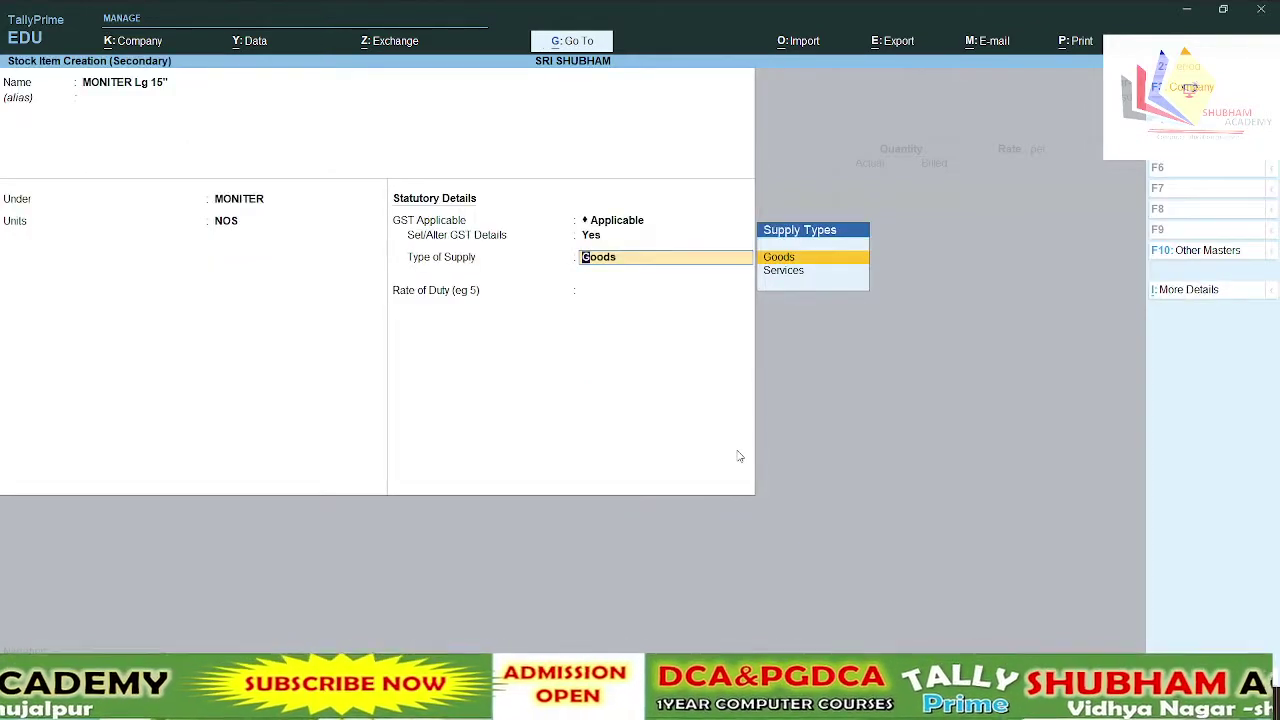
key("Return")
key("ctrl+a")
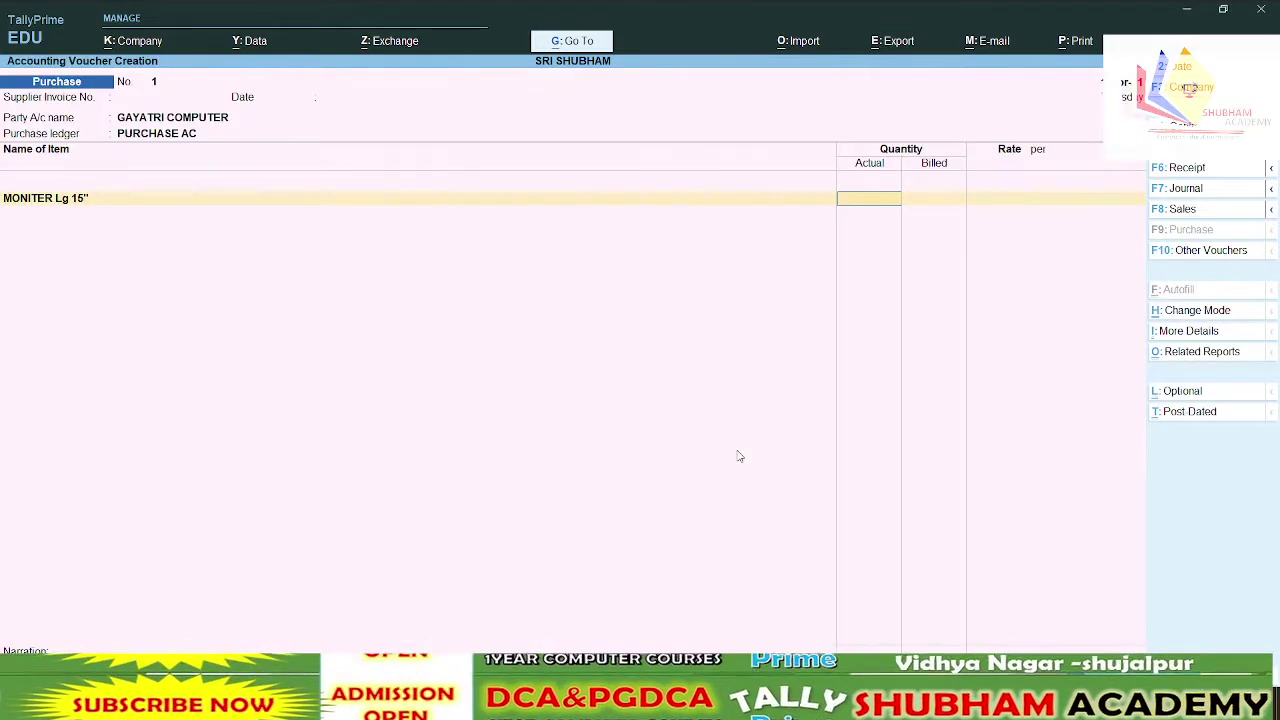
Record MONITER Lg 15" with 10 NOS actual and 5 NOS billed at a rate of 5,000 per NOS
key("Return")
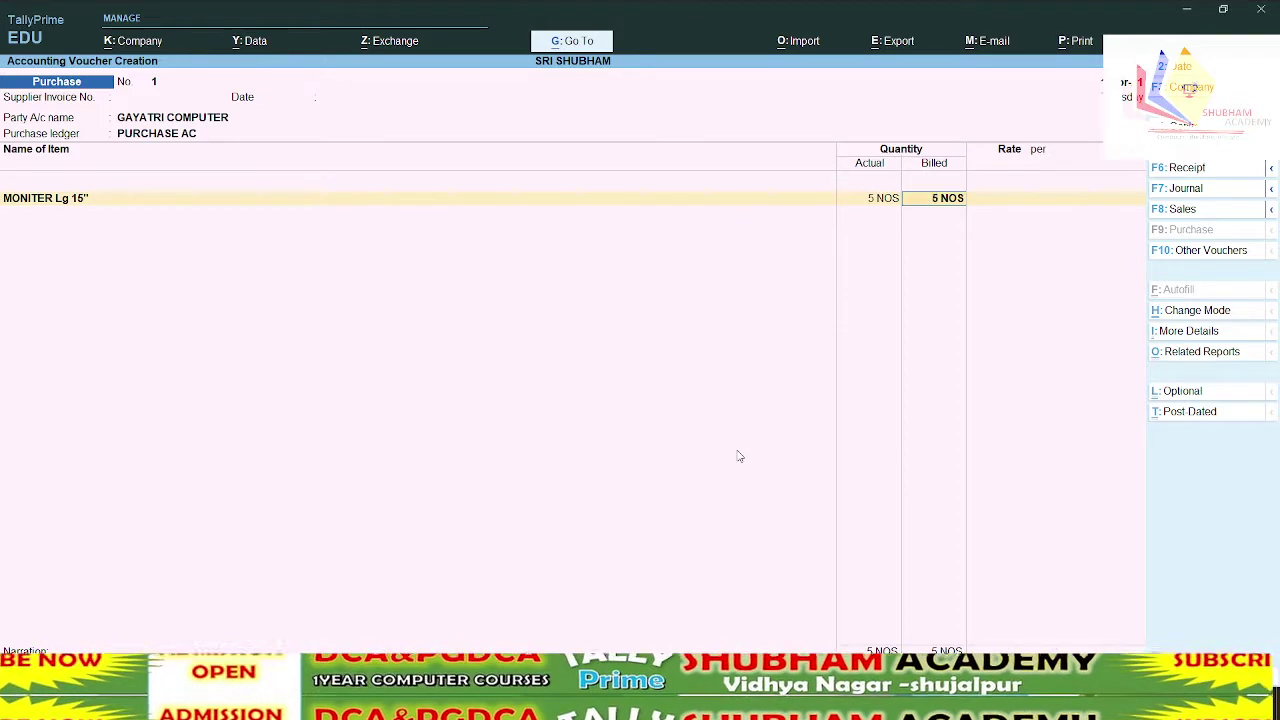
key("BackSpace")
type("10")
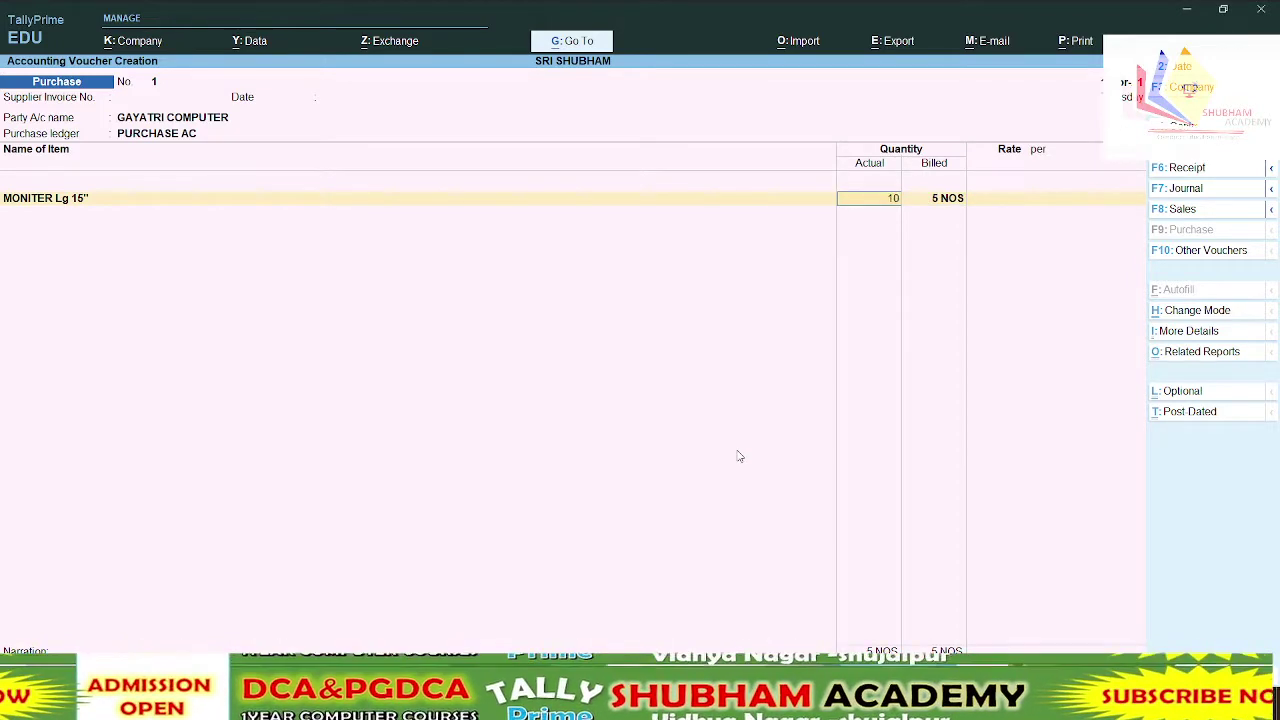
key("Return")
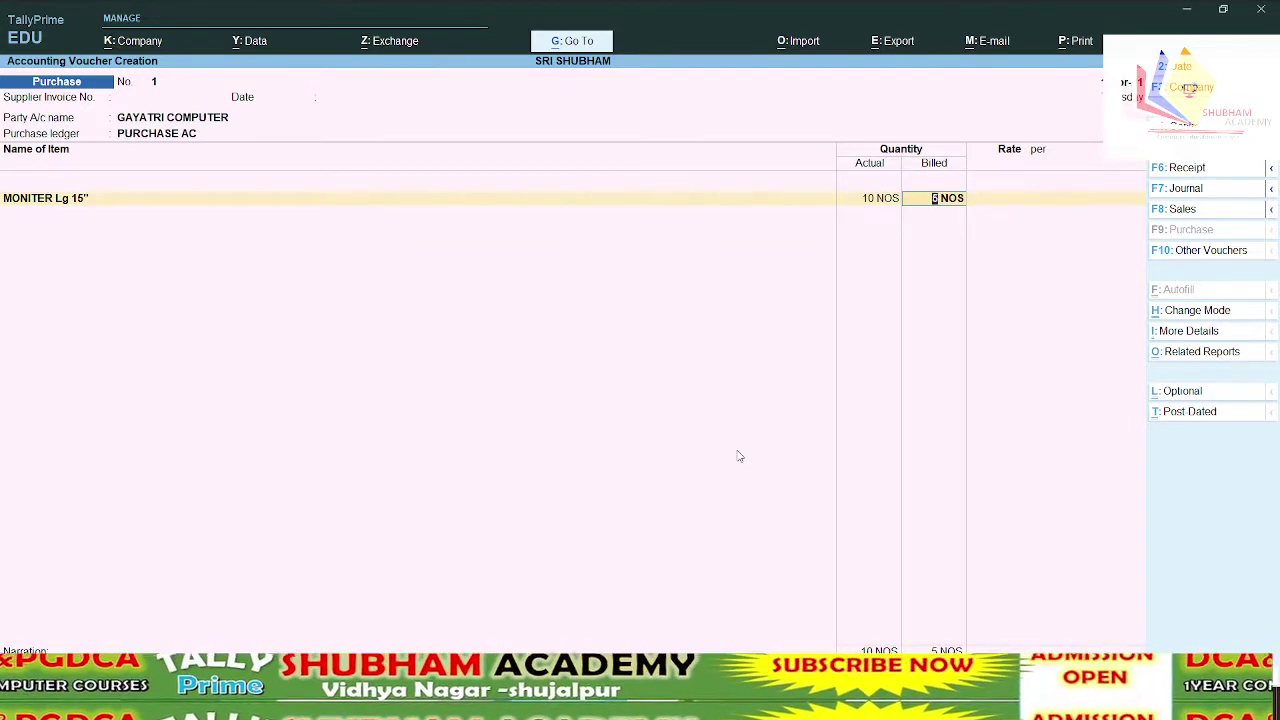
key("Return")
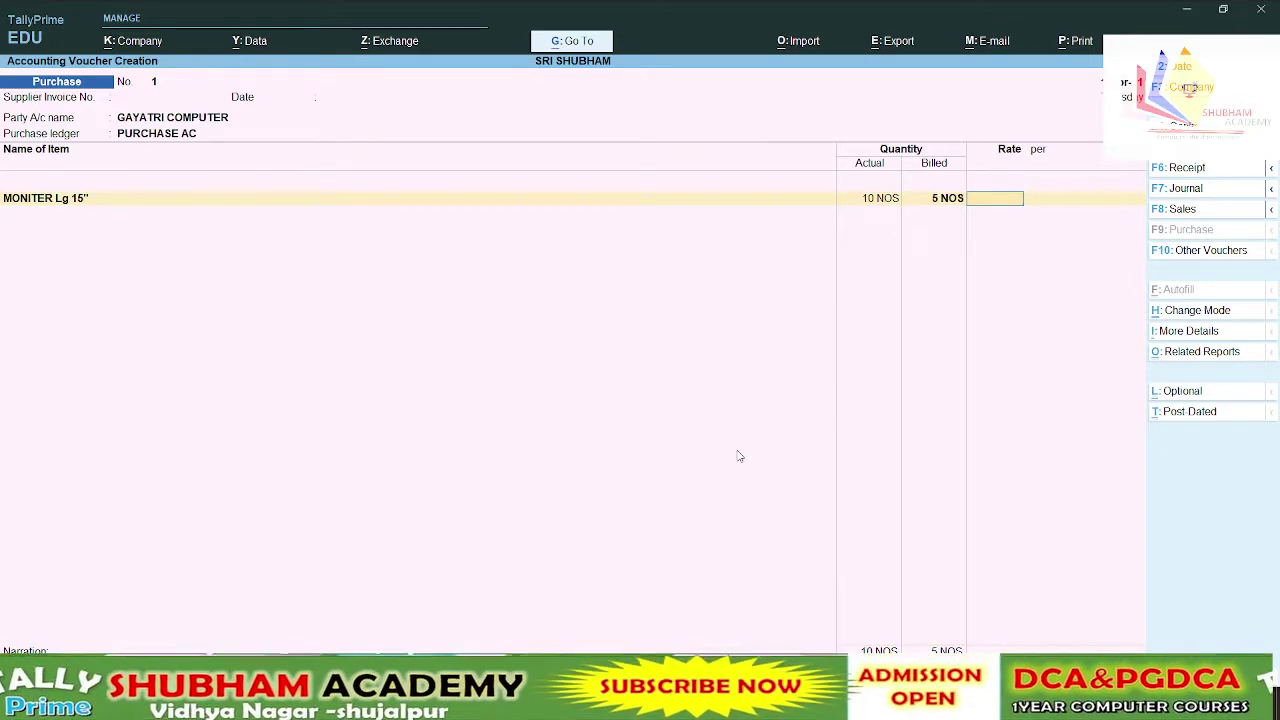
type("5000")
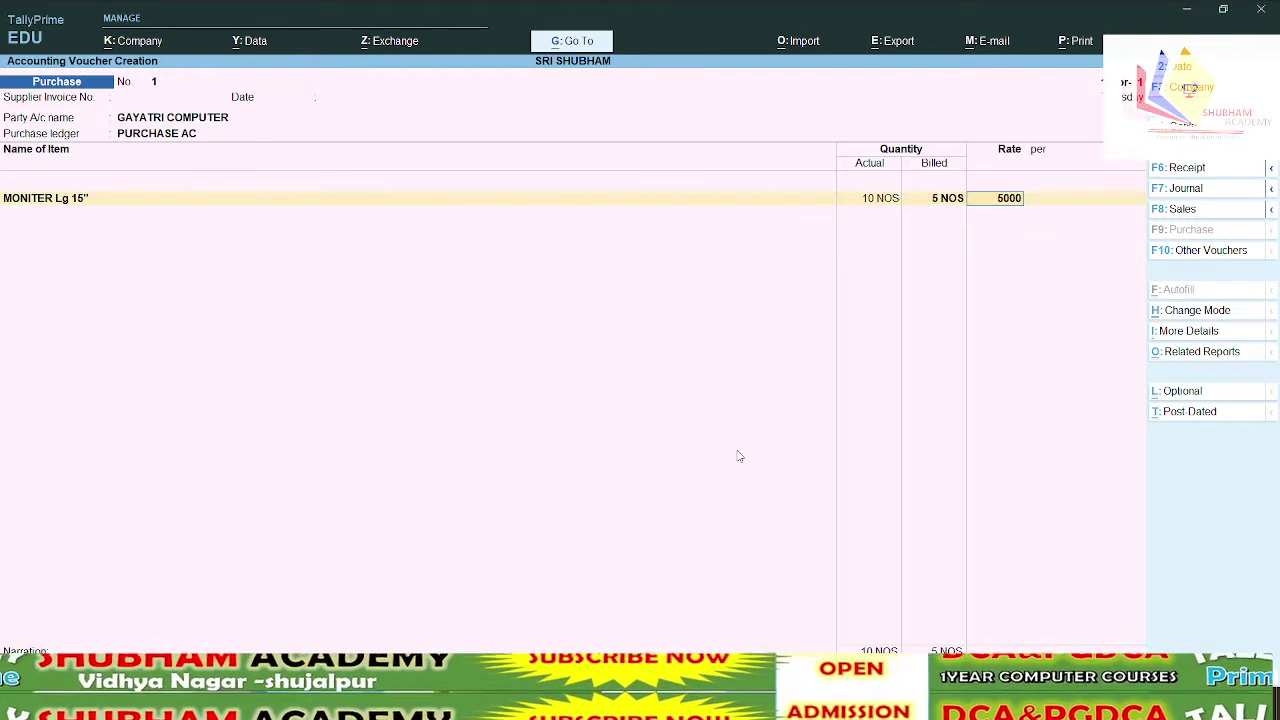
key("Return")
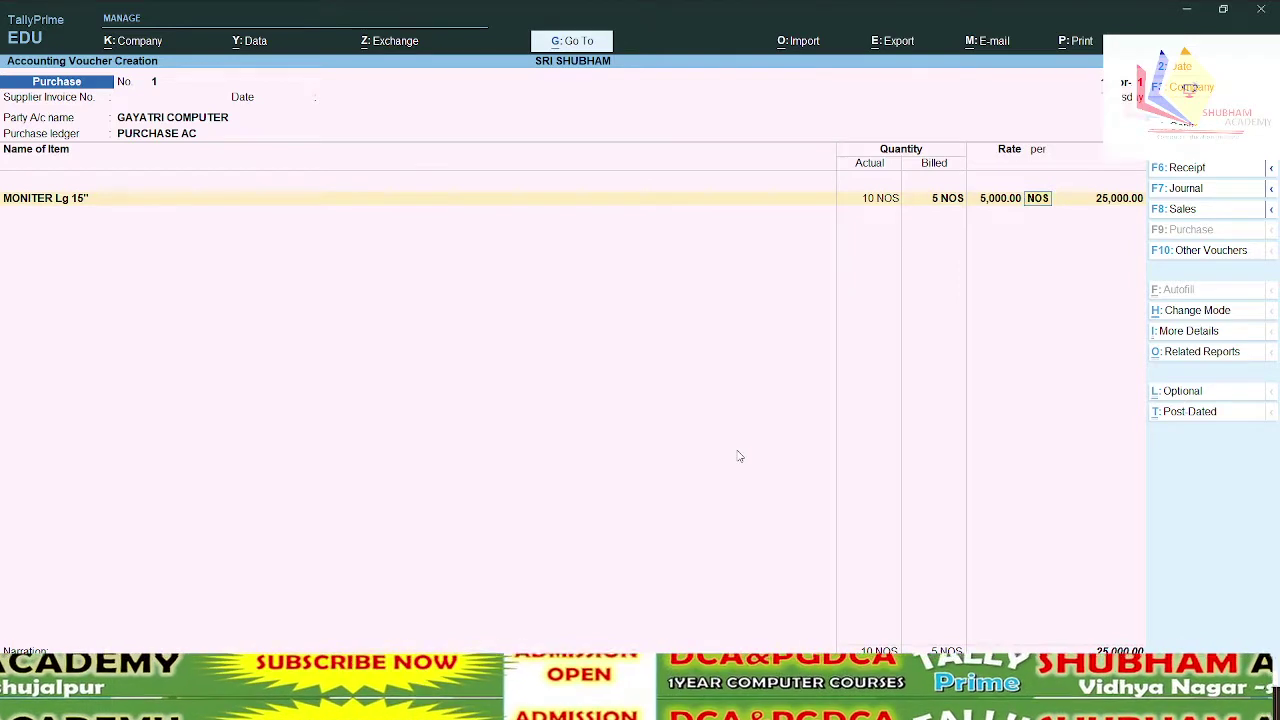
key("Return")
key("Return")
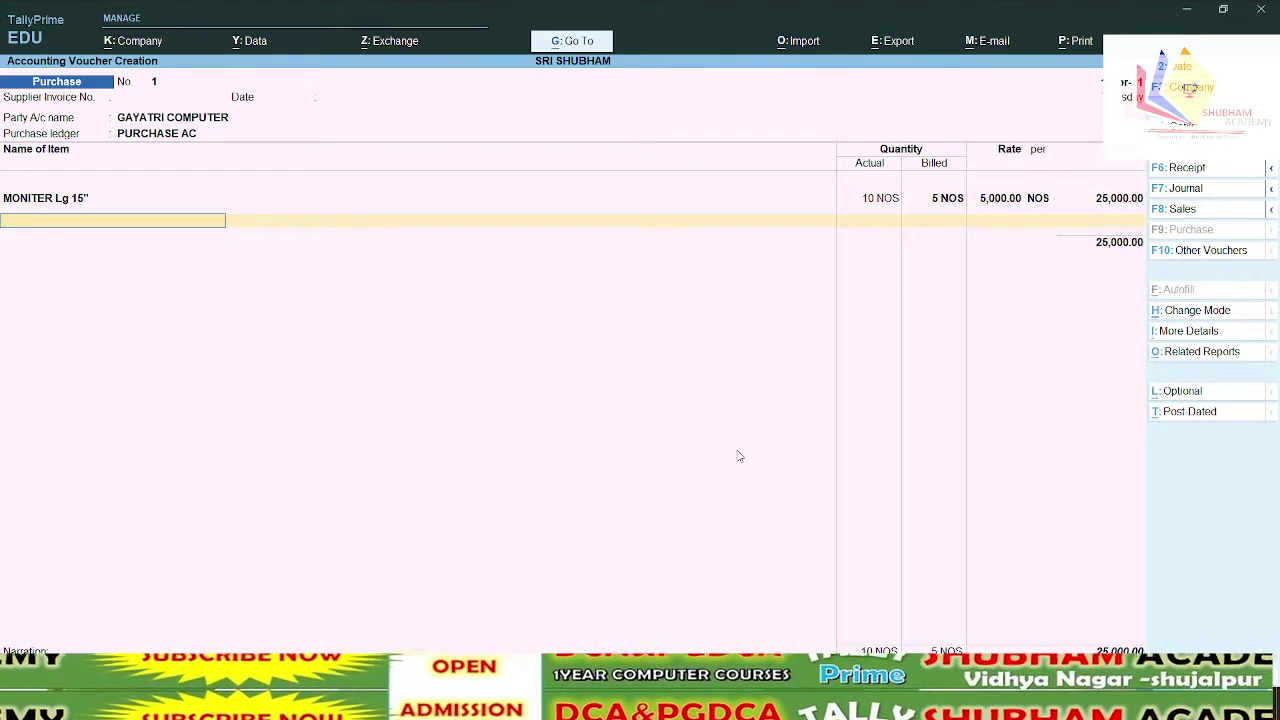
Start a new stock item from the voucher's second line and name it KEYBOARD LOGITECH without an alias
key("alt+c")
type("KEY")
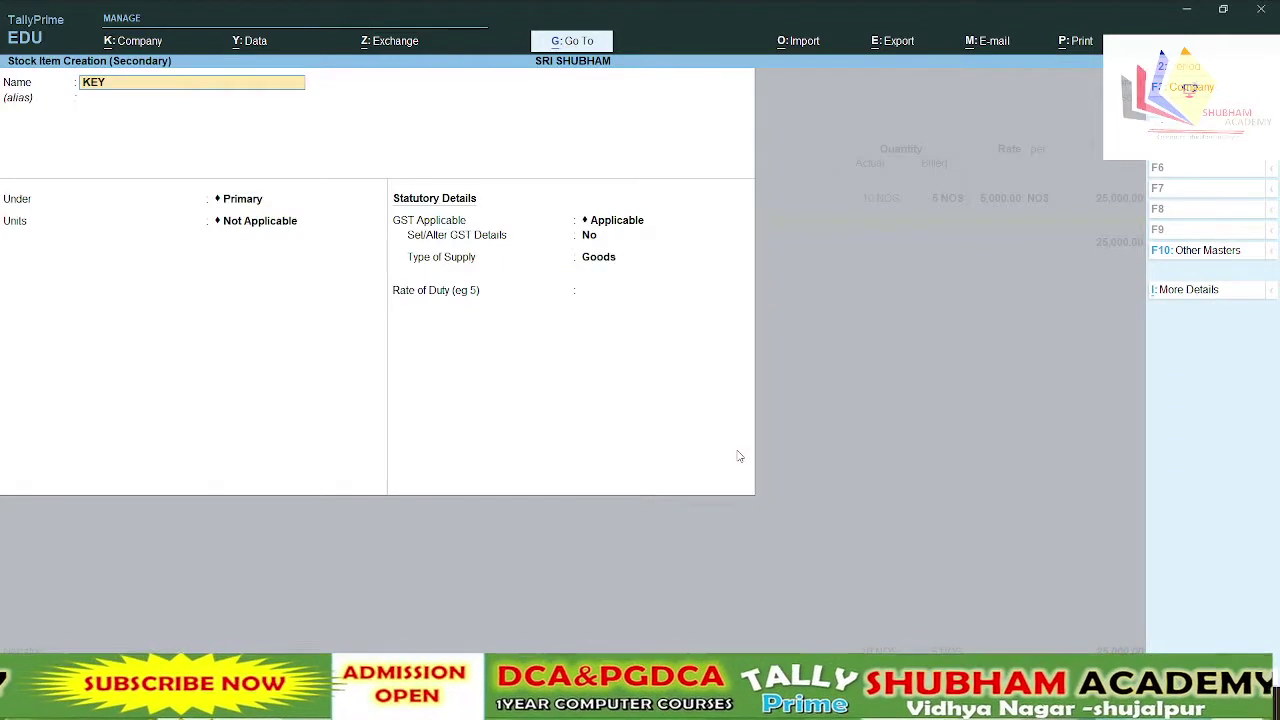
type("BOARD")
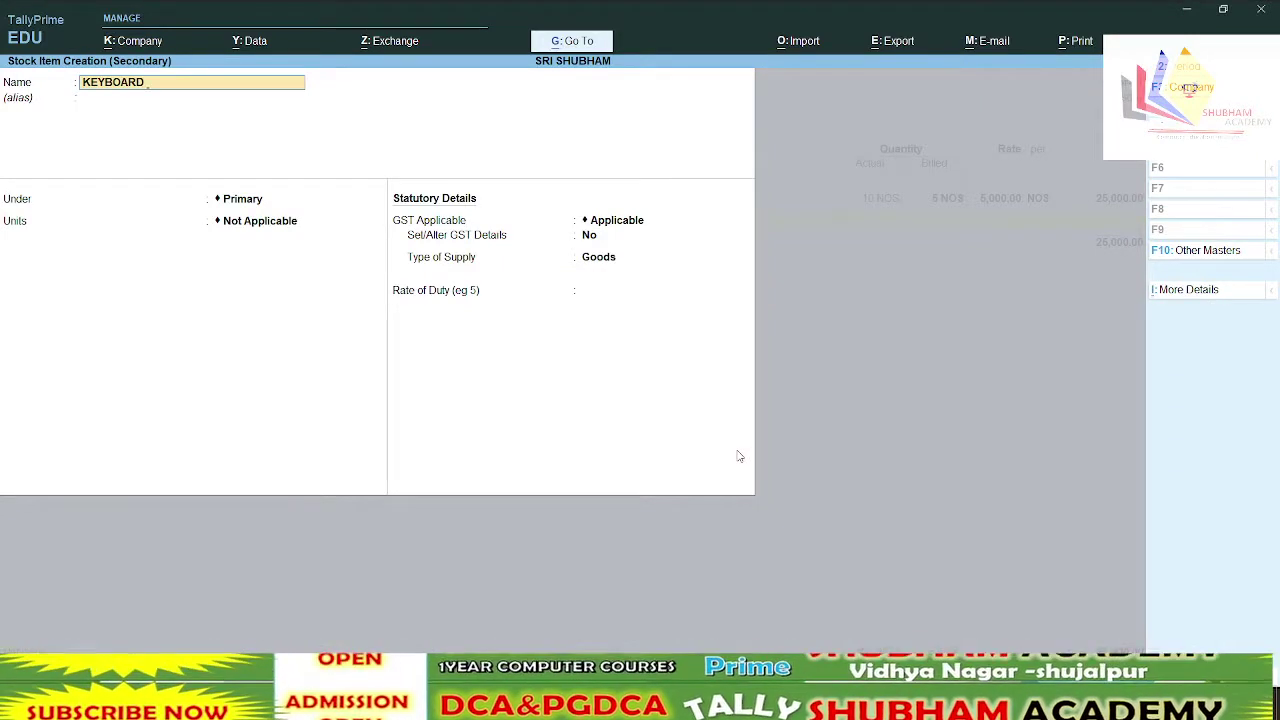
type(" LOGITE")
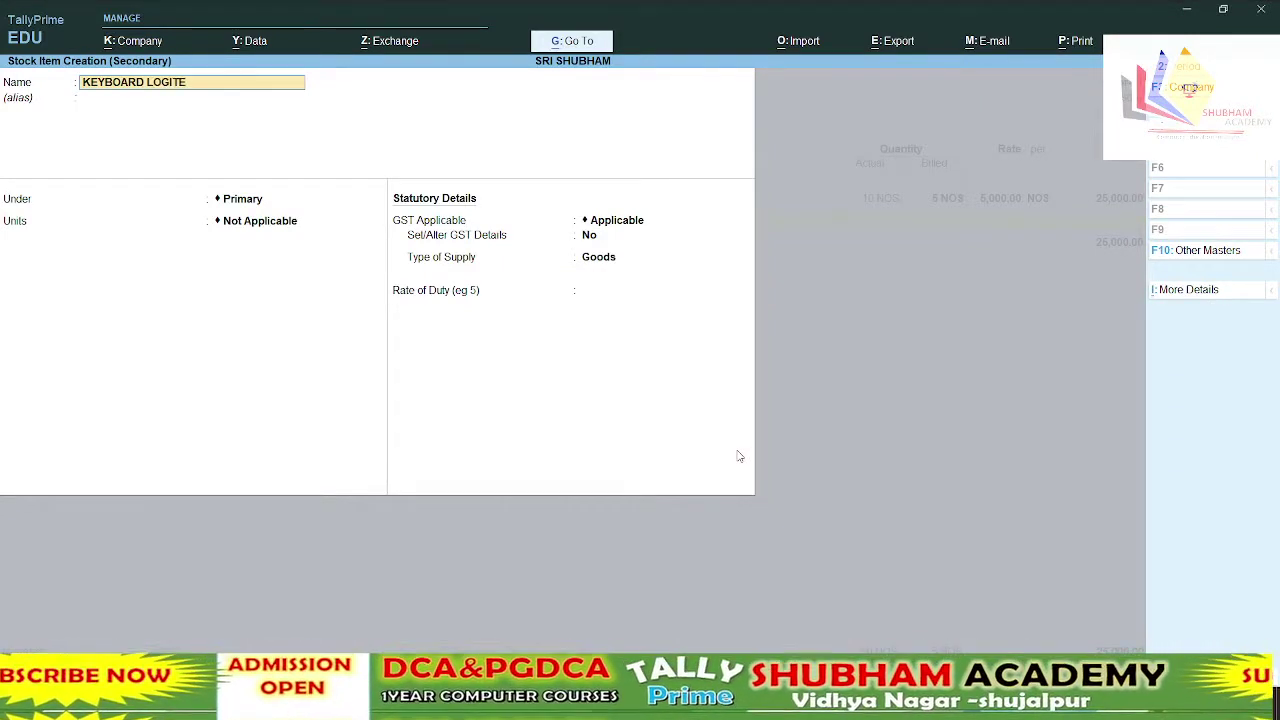
type("CH LOGITECH")
key("Return")
key("Return")
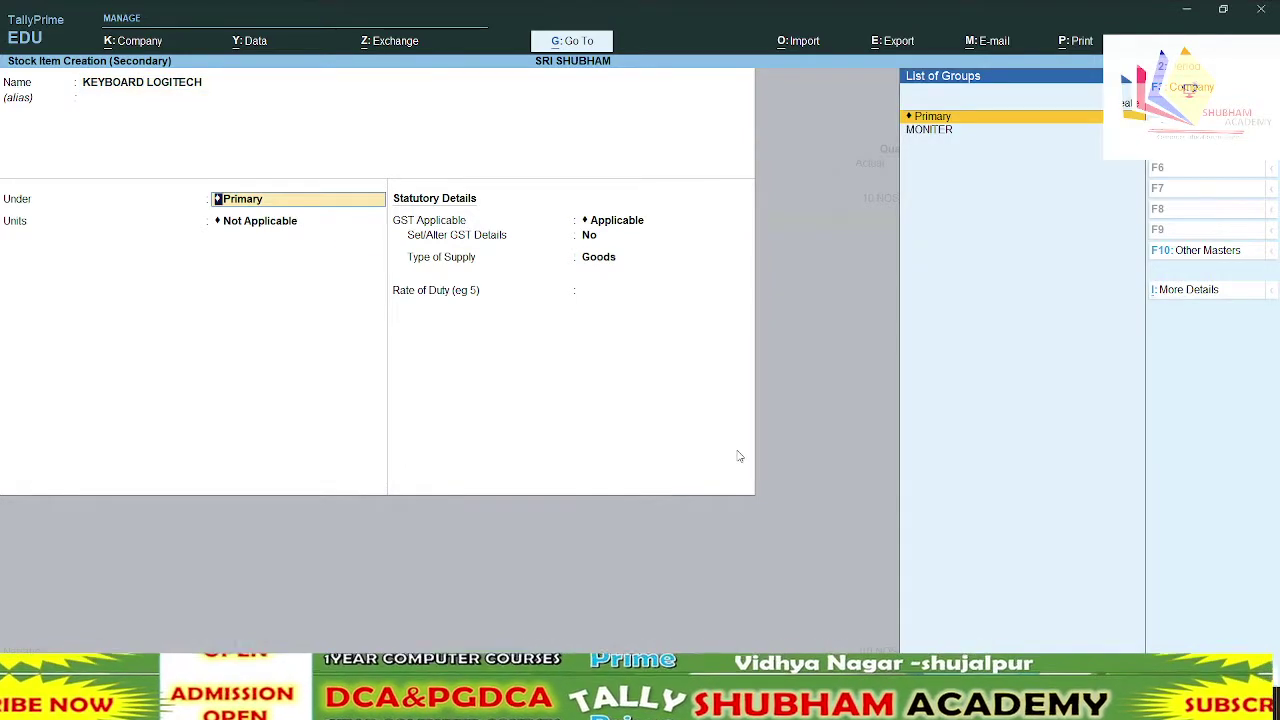
Place the keyboard item under a new stock group KEYBOARD, set its unit to NOS, and keep GST applicable
key("alt+c")
type("KEY")
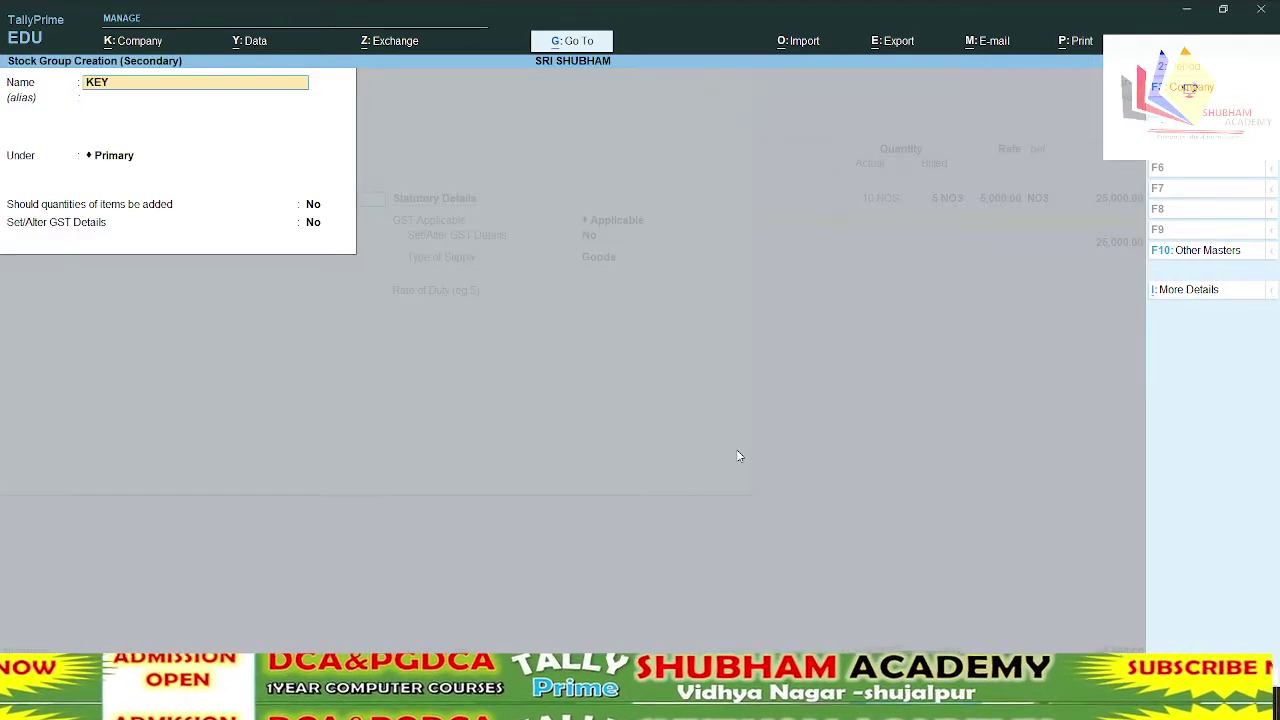
type("BOARD")
key("ctrl+a")
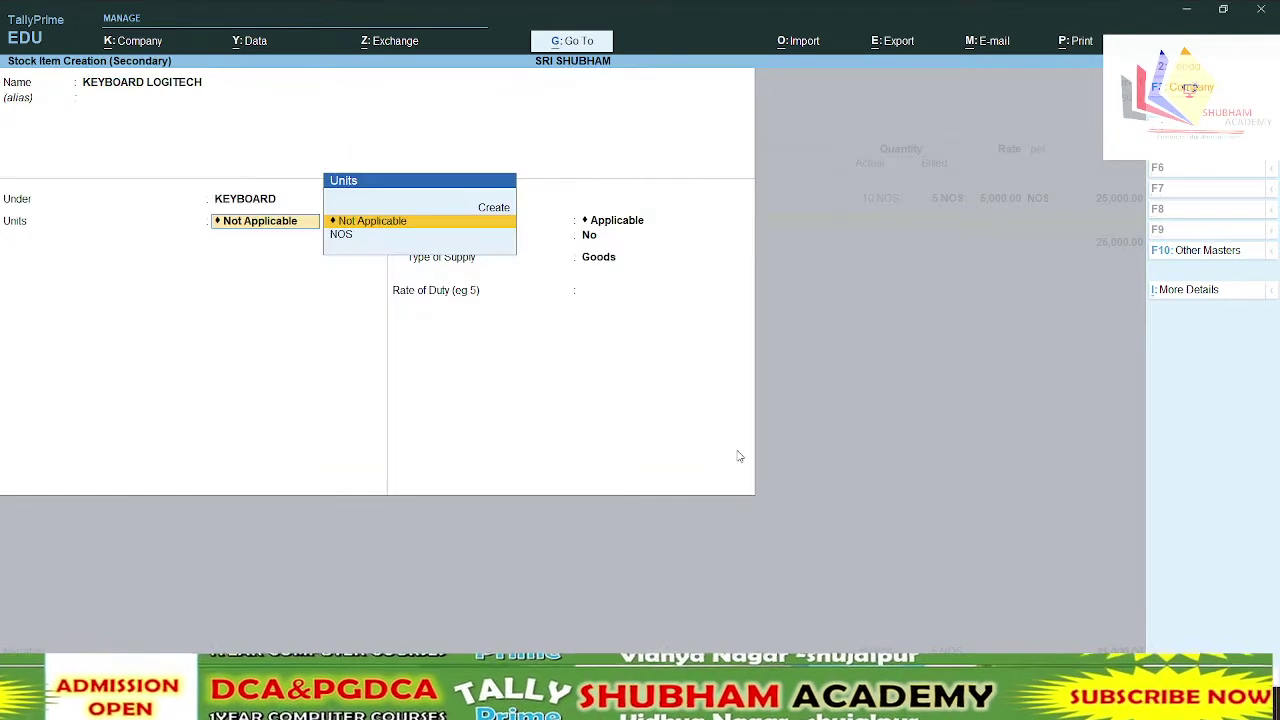
key("Down")
key("Return")
key("Return")
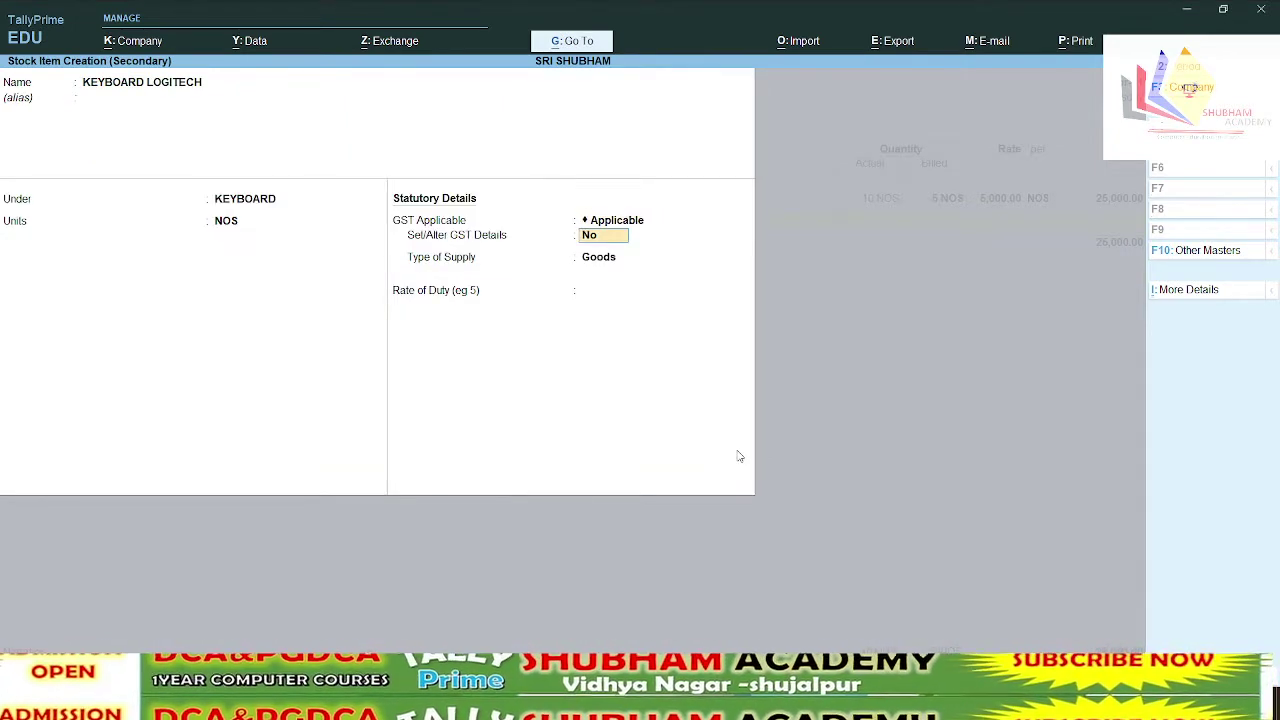
Enable the keyboard item's GST details, leave description and HSN/SAC blank, and make it Taxable, calculated On Value
key("y")
key("Return")
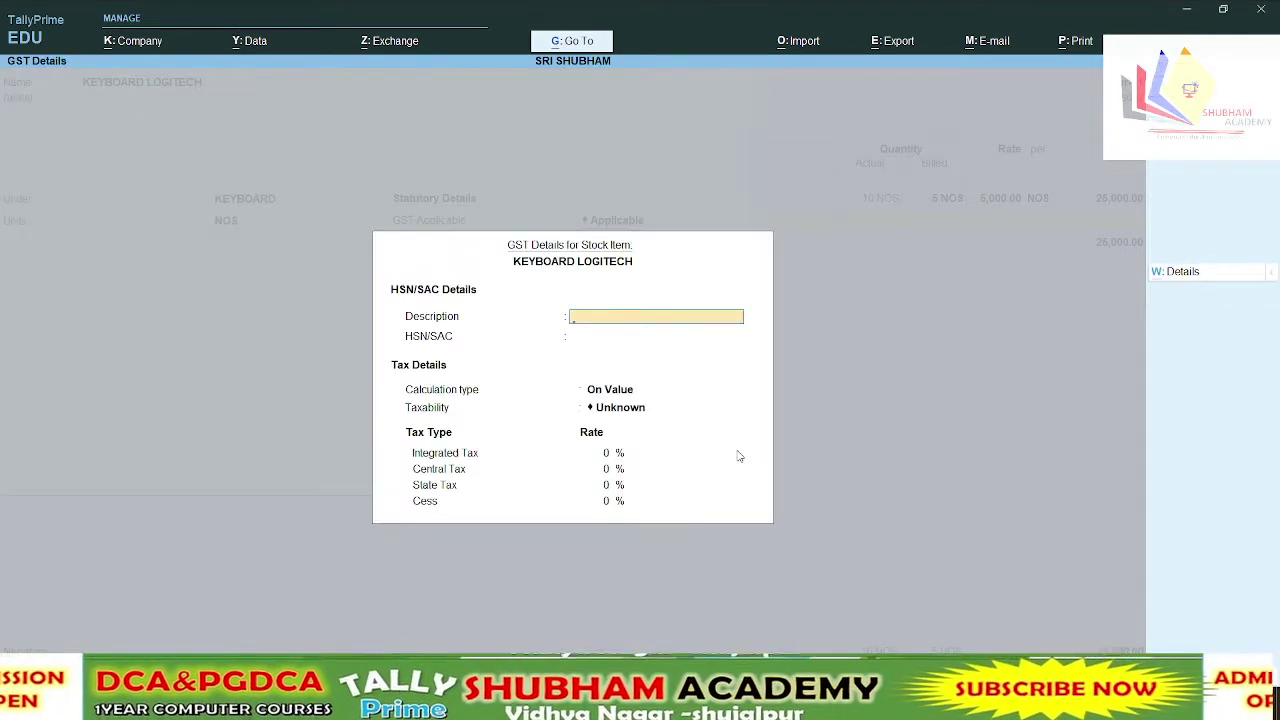
key("Return")
key("Return")
key("Return")
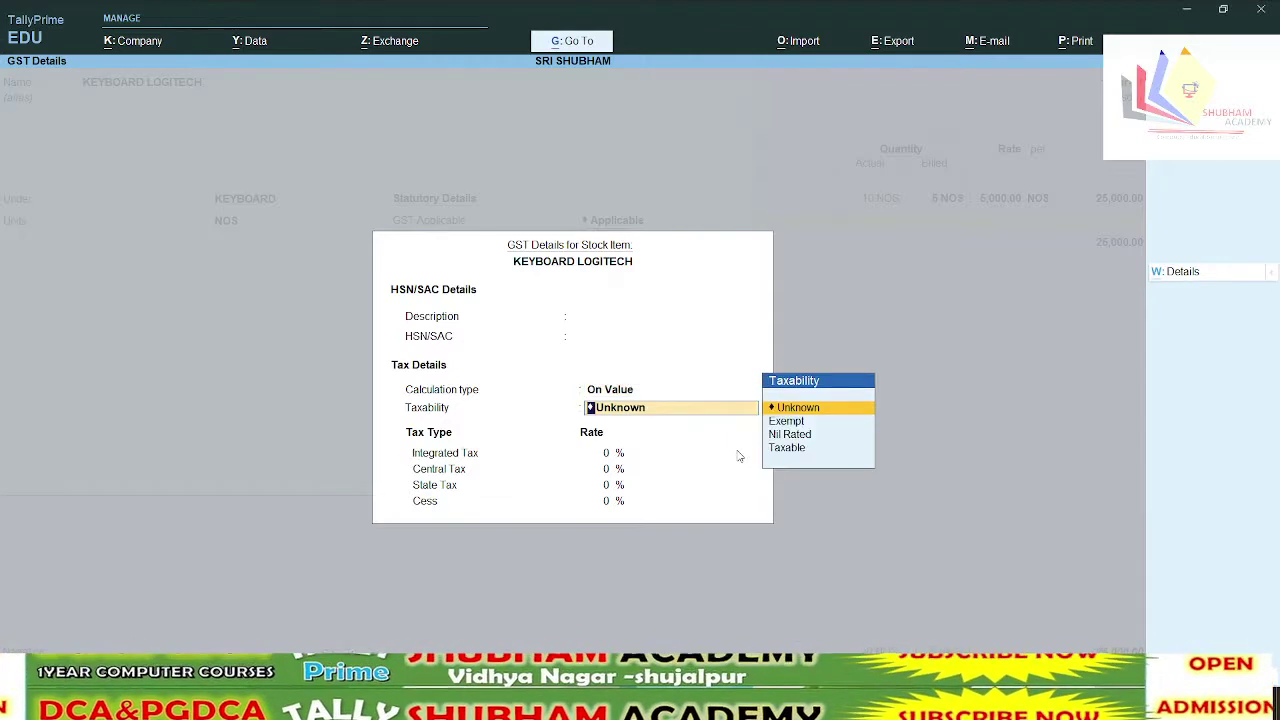
key("Down")
key("Down")
key("Down")
key("Return")
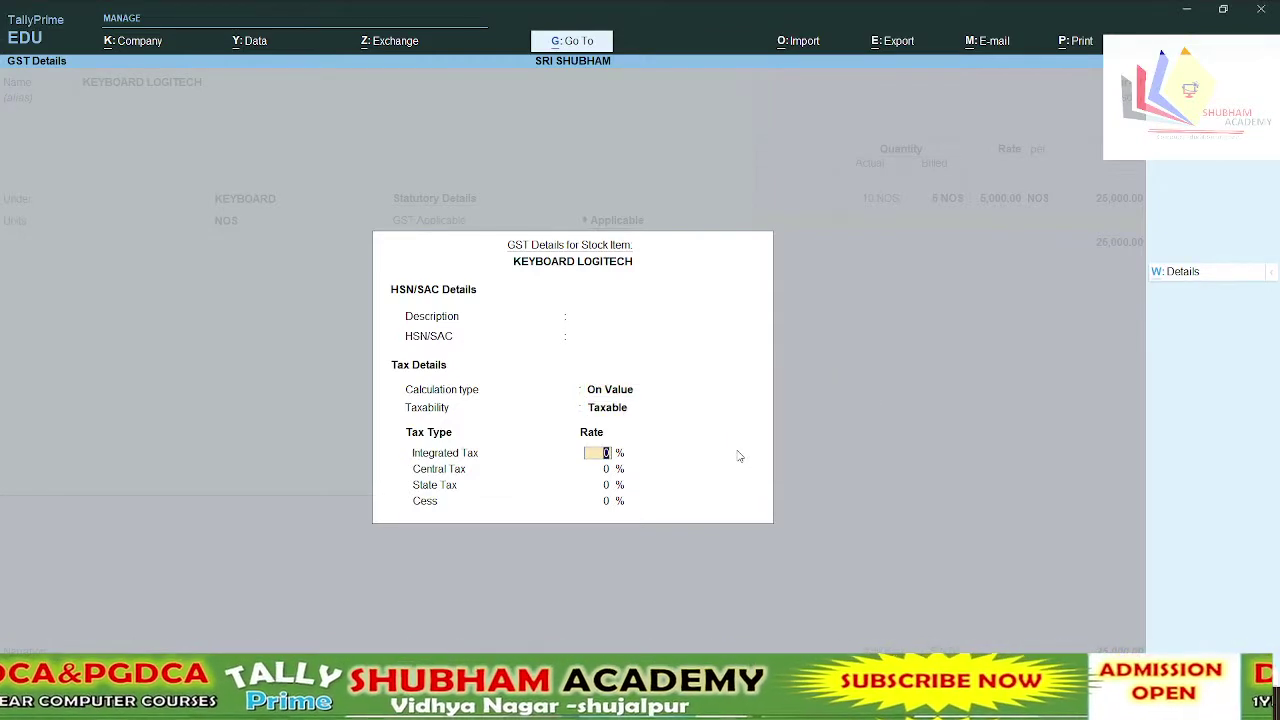
Accept the keyboard item's tax rates, keep its supply type as Goods, and save the item
key("Return")
key("Return")
key("Return")
key("Return")
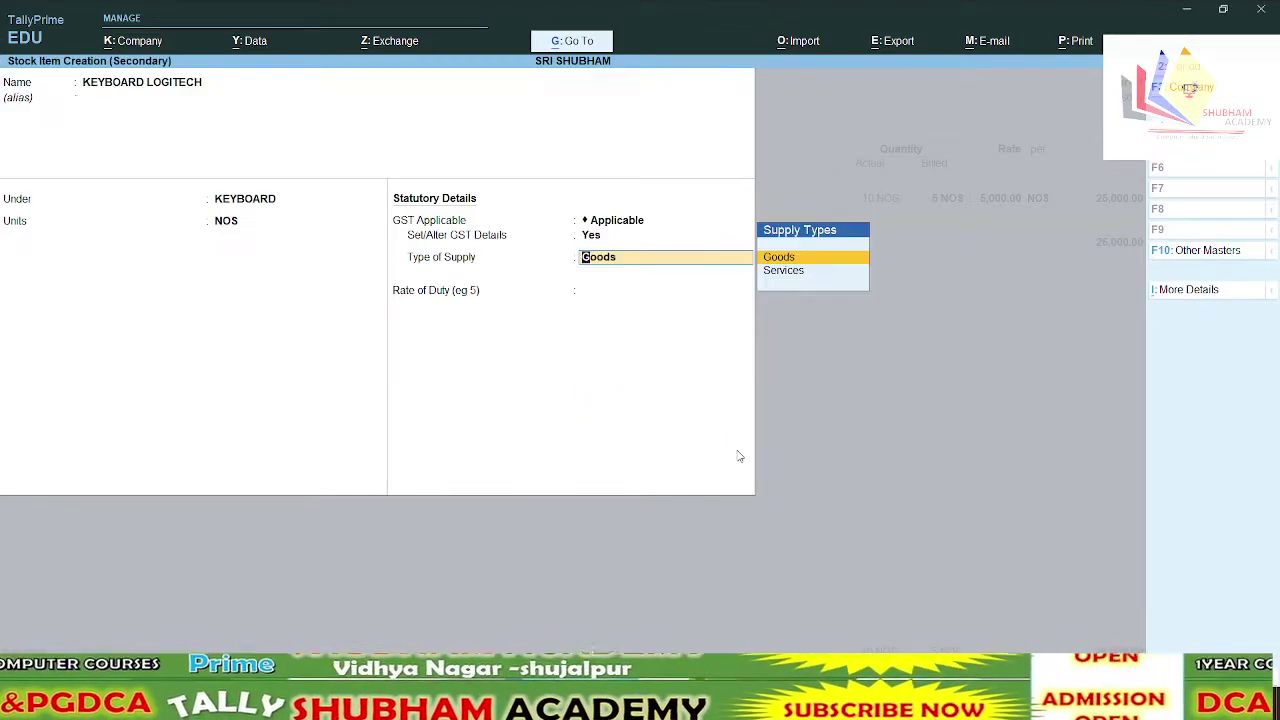
key("ctrl+a")
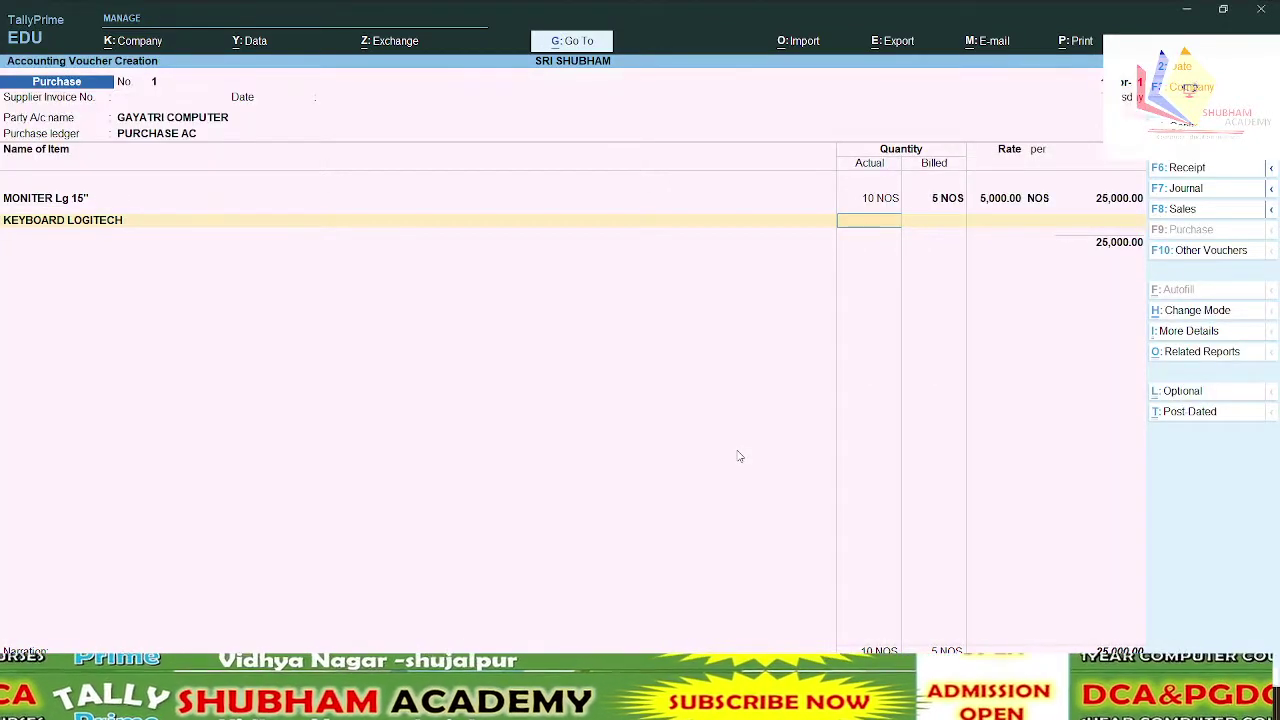
Record KEYBOARD LOGITECH with 10 NOS actual and 5 NOS billed at a rate of 550 per NOS
type("10")
key("Return")
type("5")
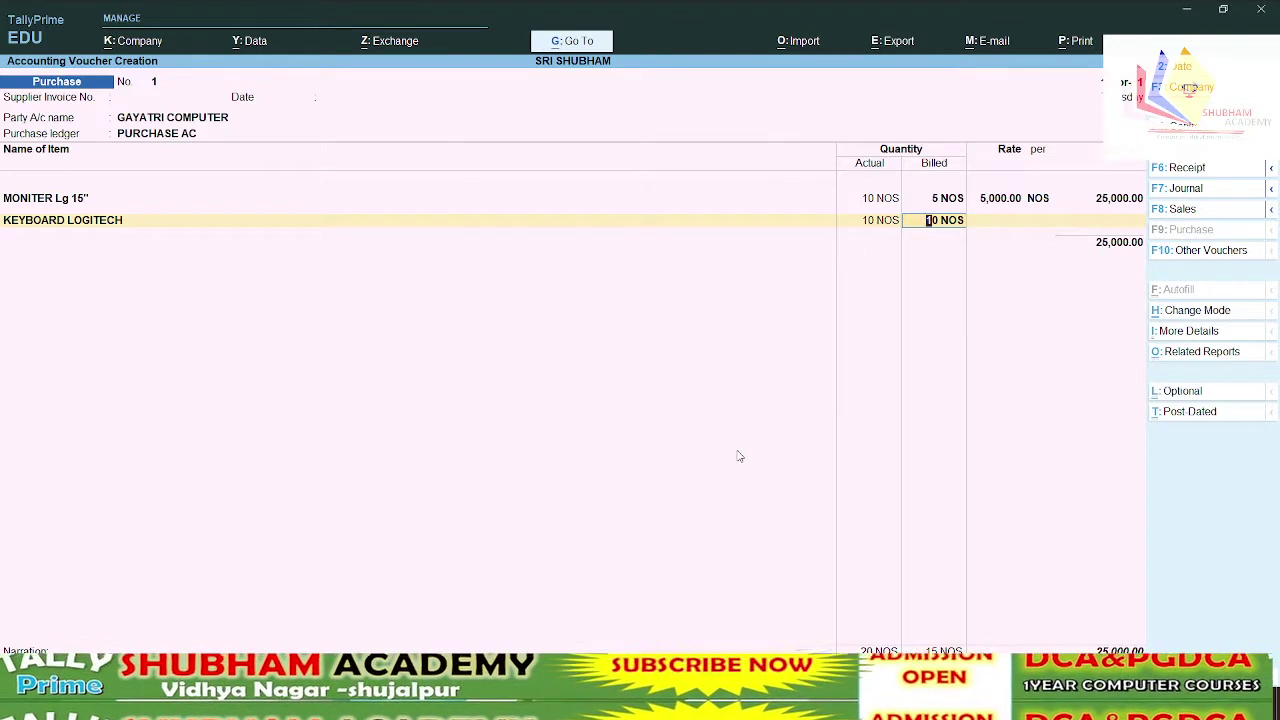
key("Return")
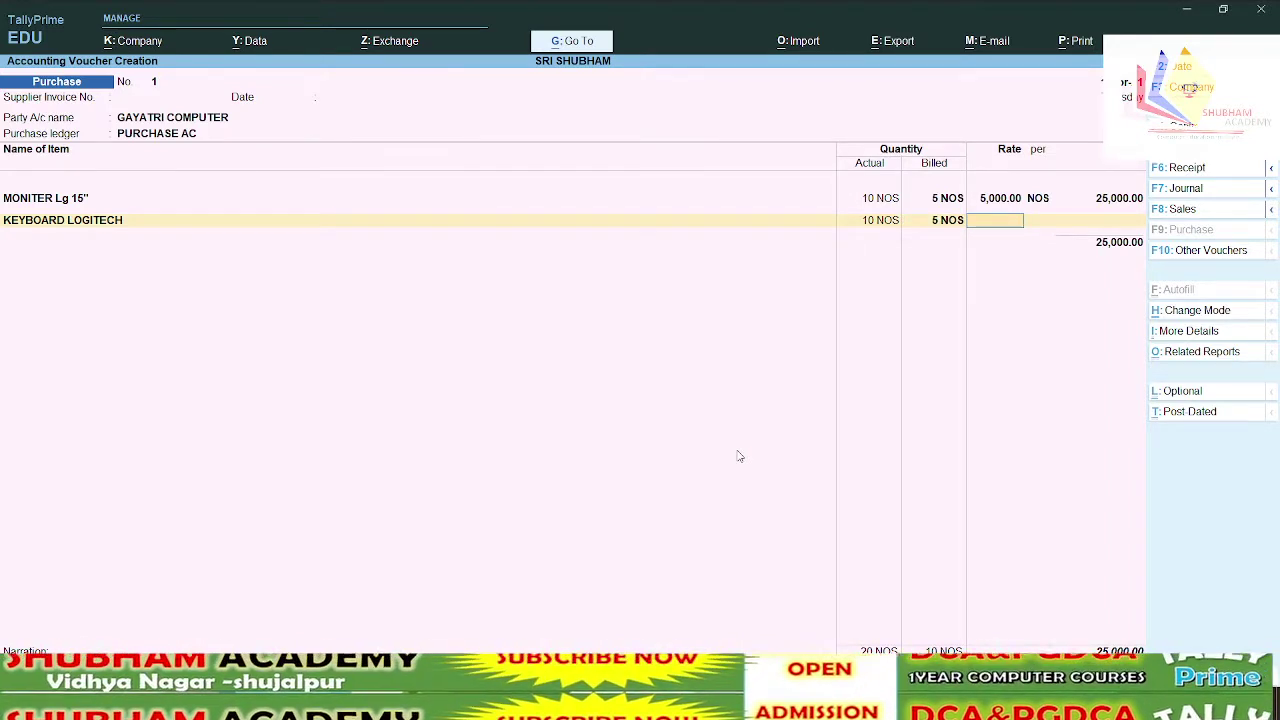
type("5000")
key("BackSpace")
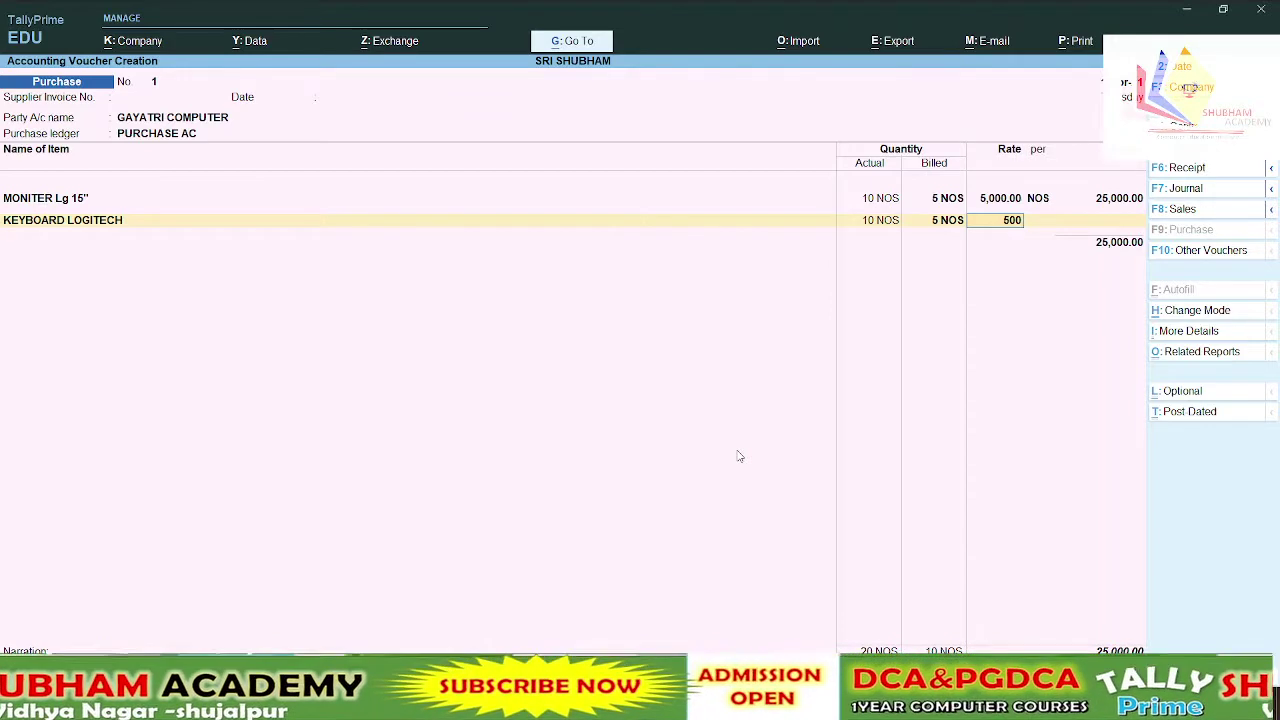
key("BackSpace")
key("BackSpace")
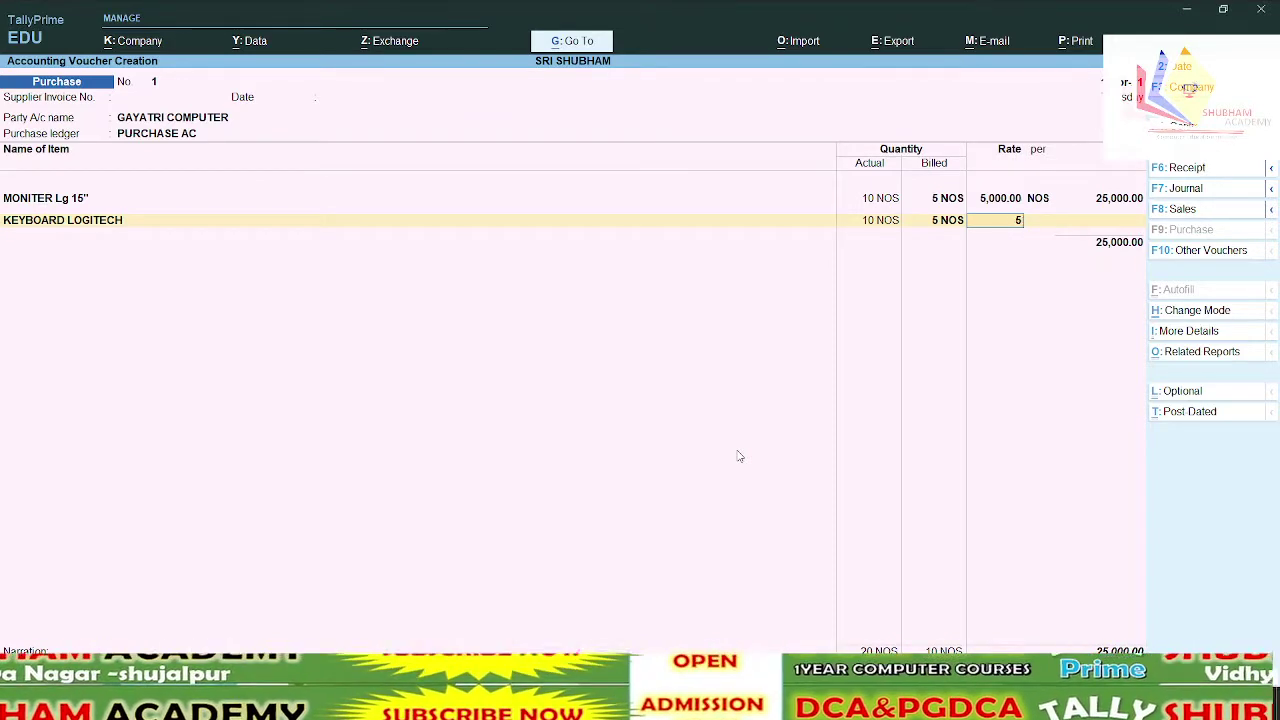
type("50")
key("Return")
key("Return")
key("Return")
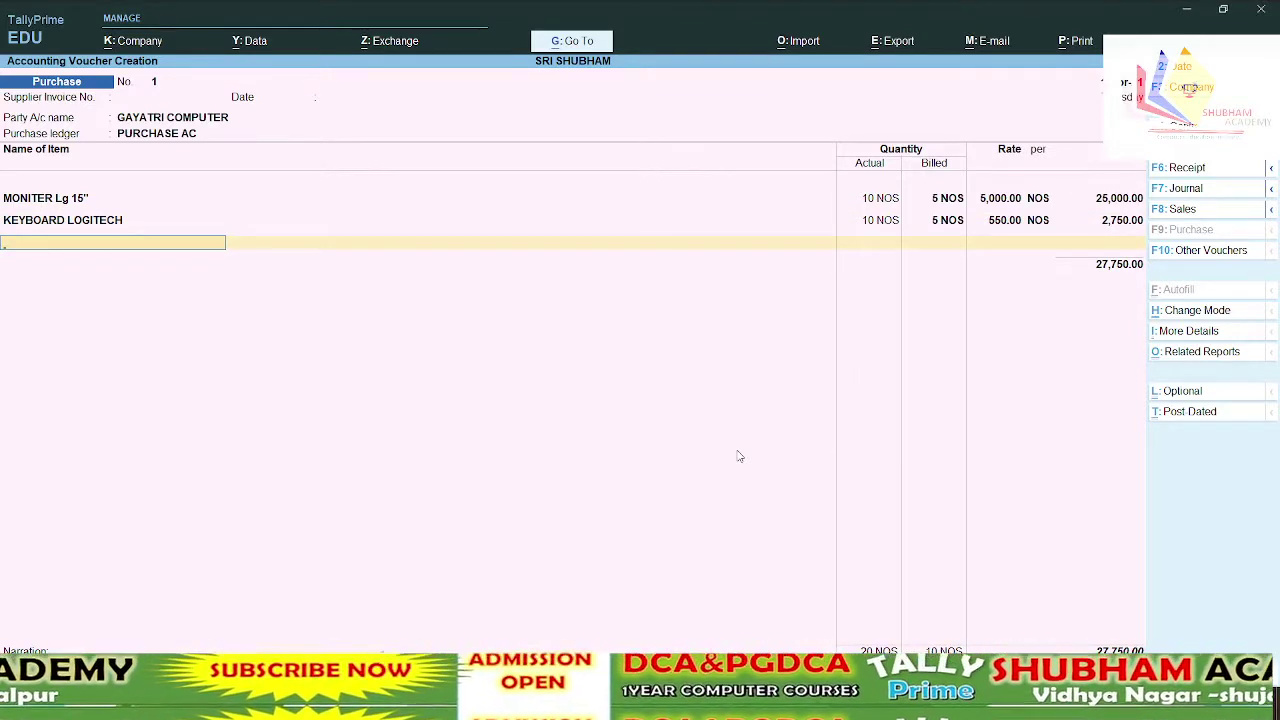
Start a new stock item from the voucher's third line and name it MOUSE LOGITECH
key("alt+c")
type("M")
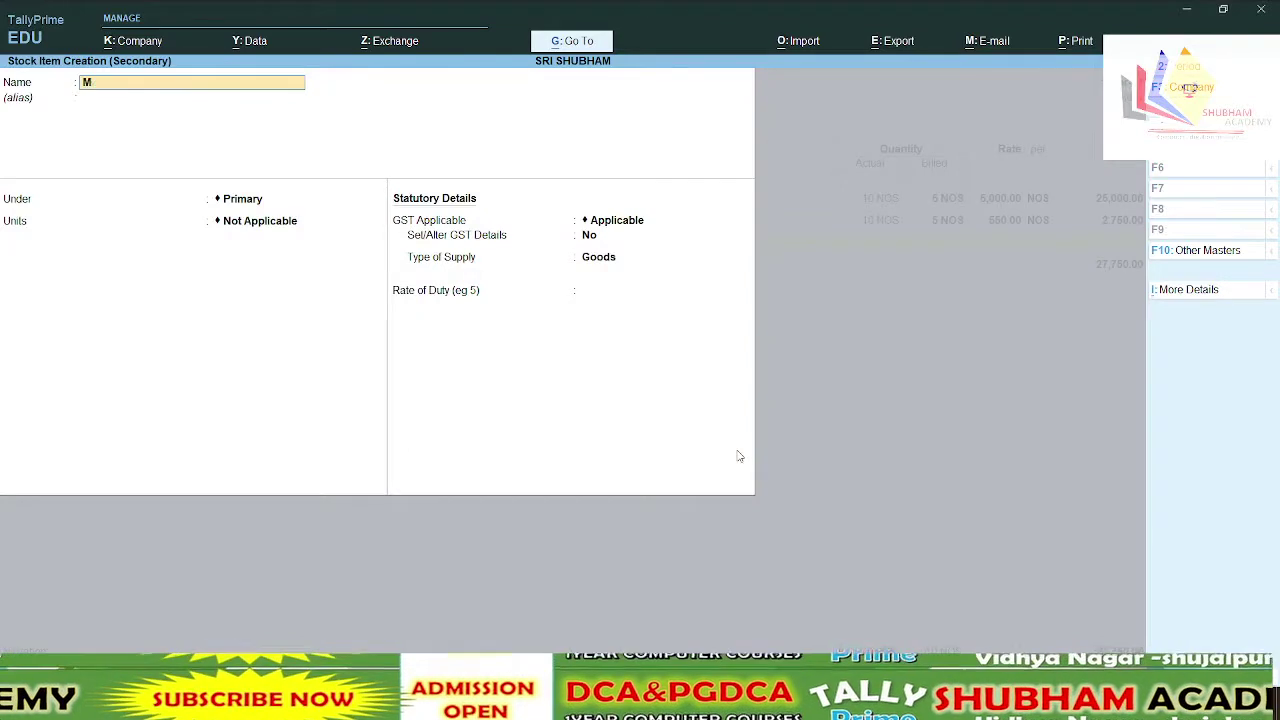
type("OUSE")
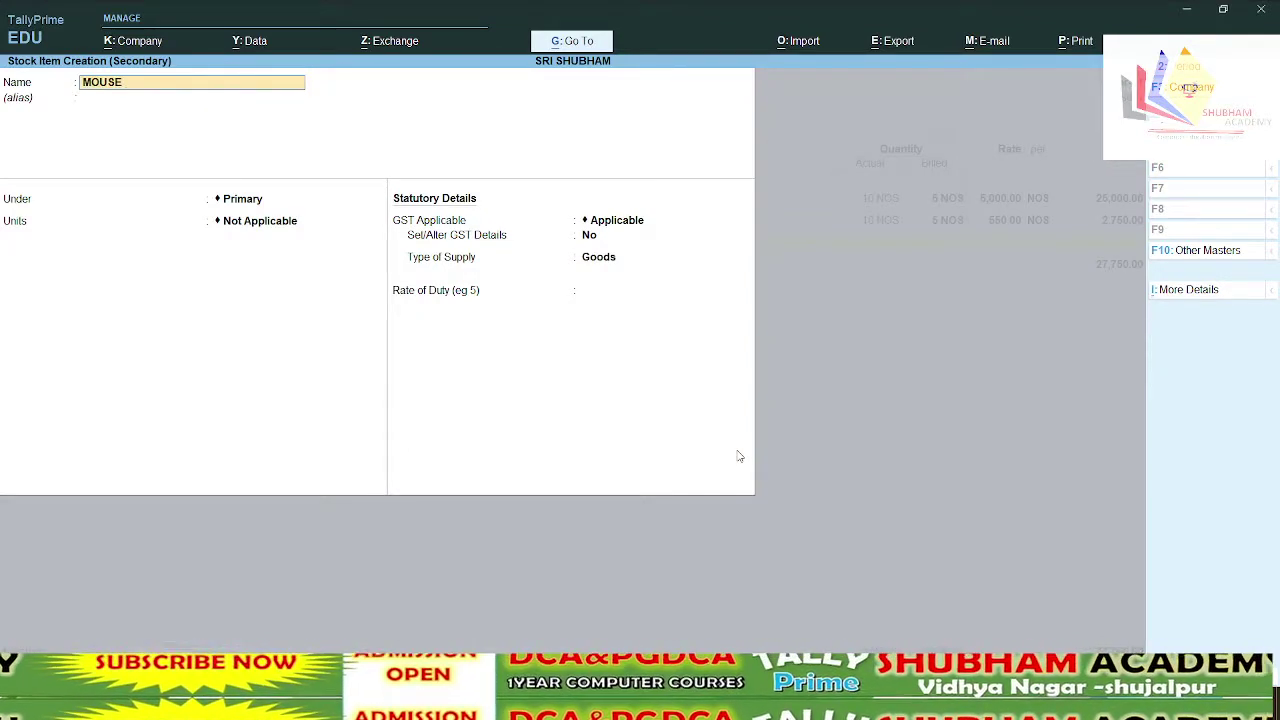
type(" G")
key("BackSpace")
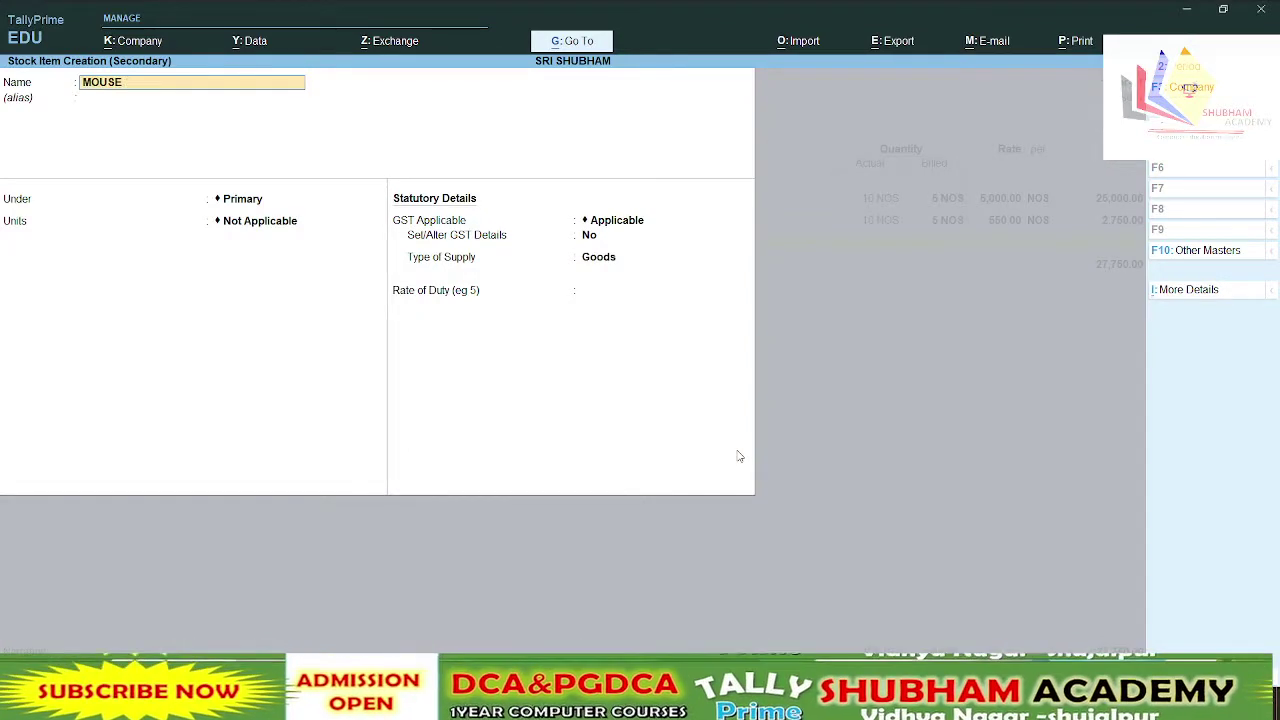
type("LOGIT")
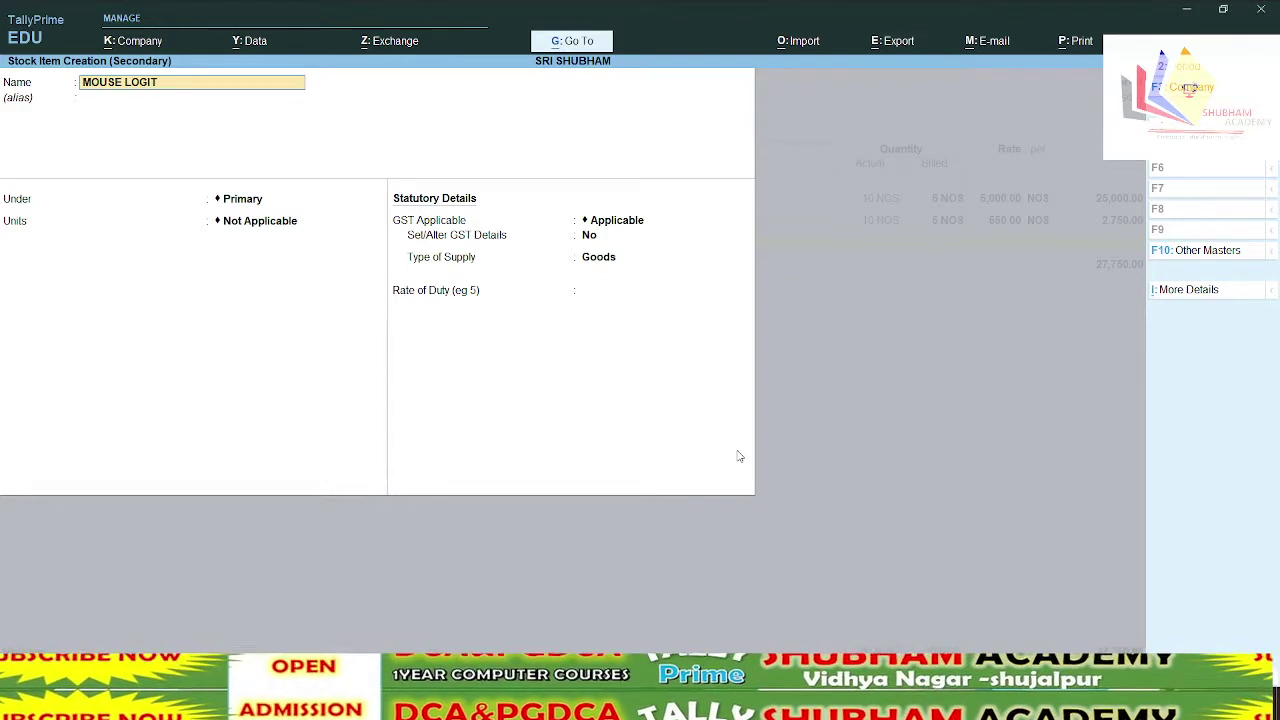
type("ECH")
key("Return")
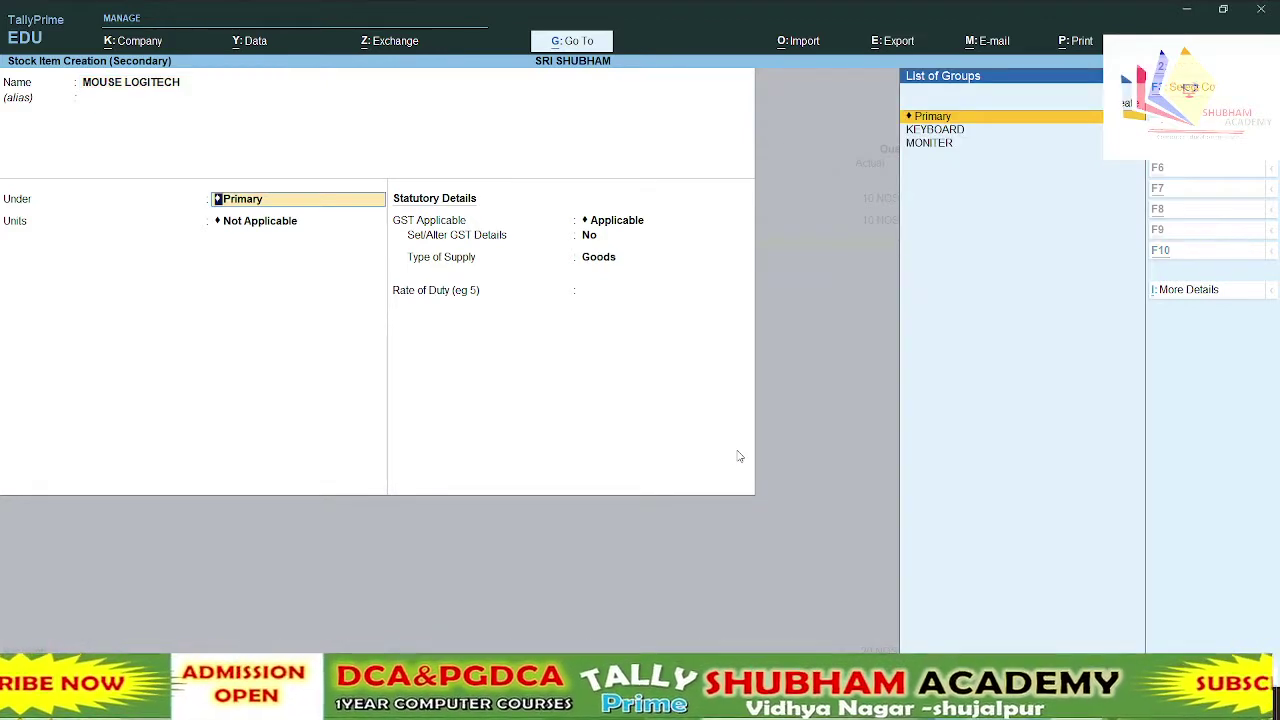
Place the mouse item under a new stock group MOUSE and set its unit to NOS
key("alt+c")
type("MOUSE")
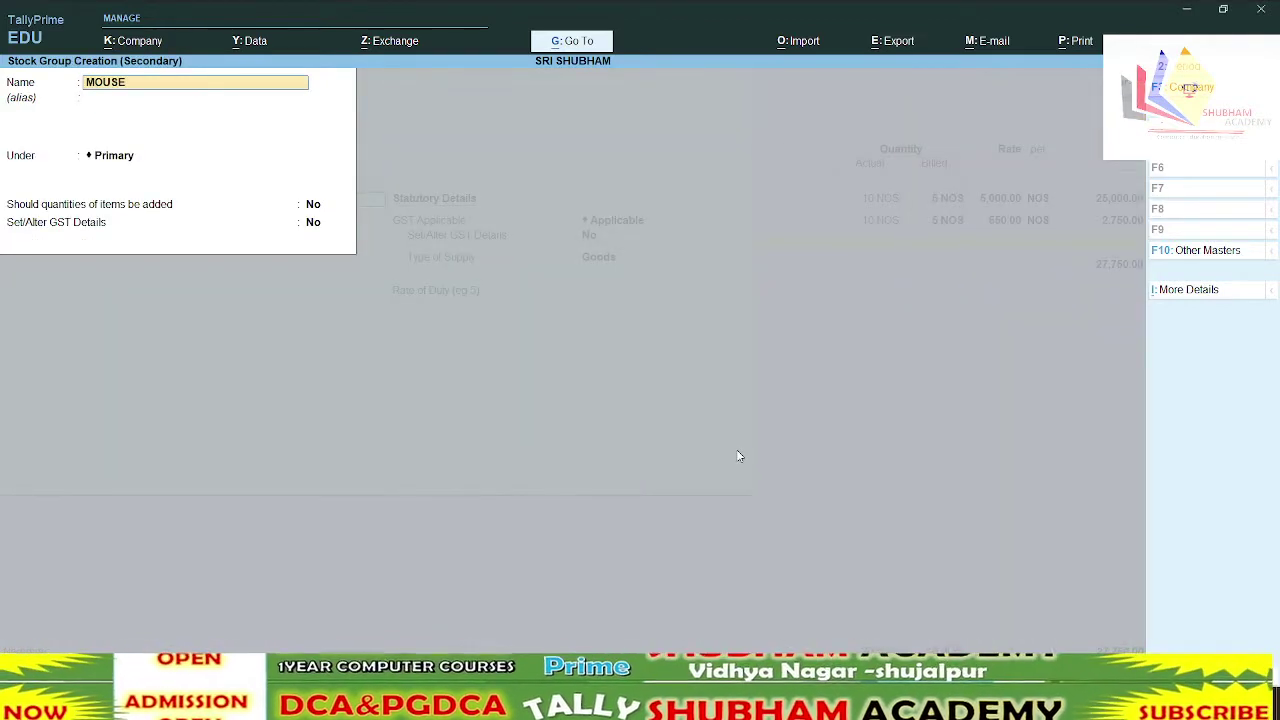
key("ctrl+a")
key("Down")
key("Return")
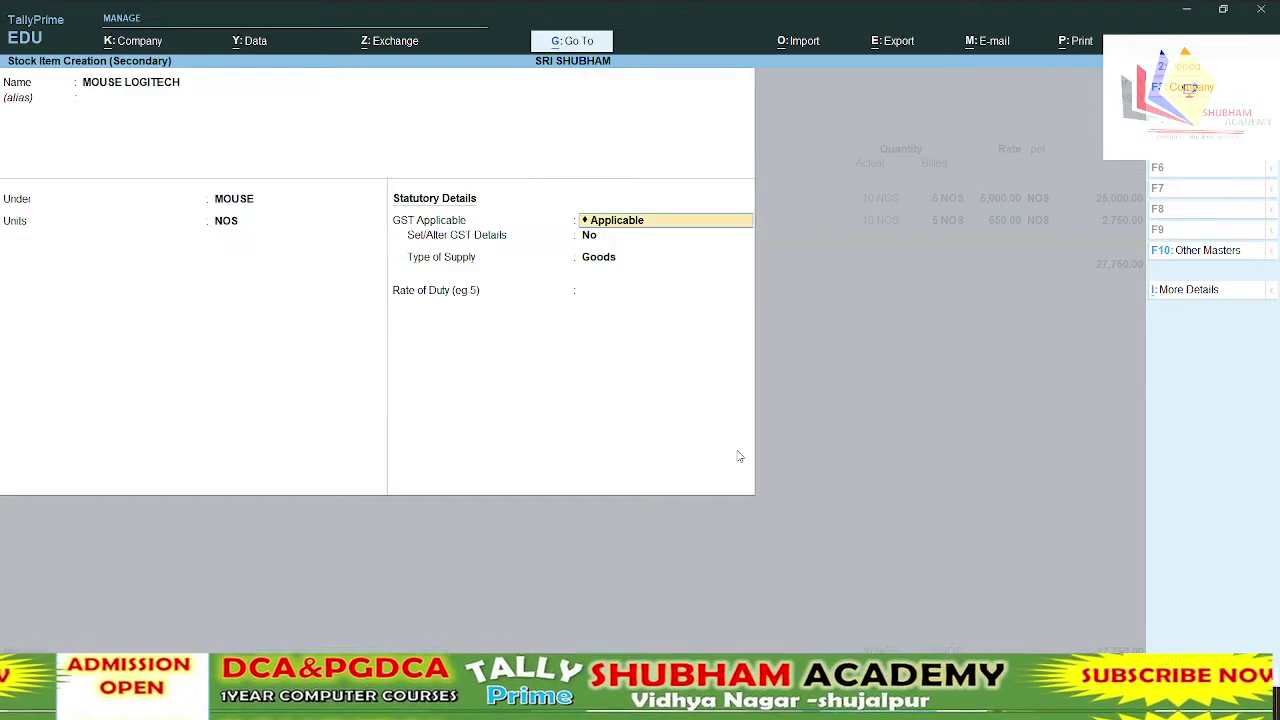
Enable the mouse item's GST details and enter the description ASNM with HSN/SAC 123456
key("Return")
key("y")
key("Return")
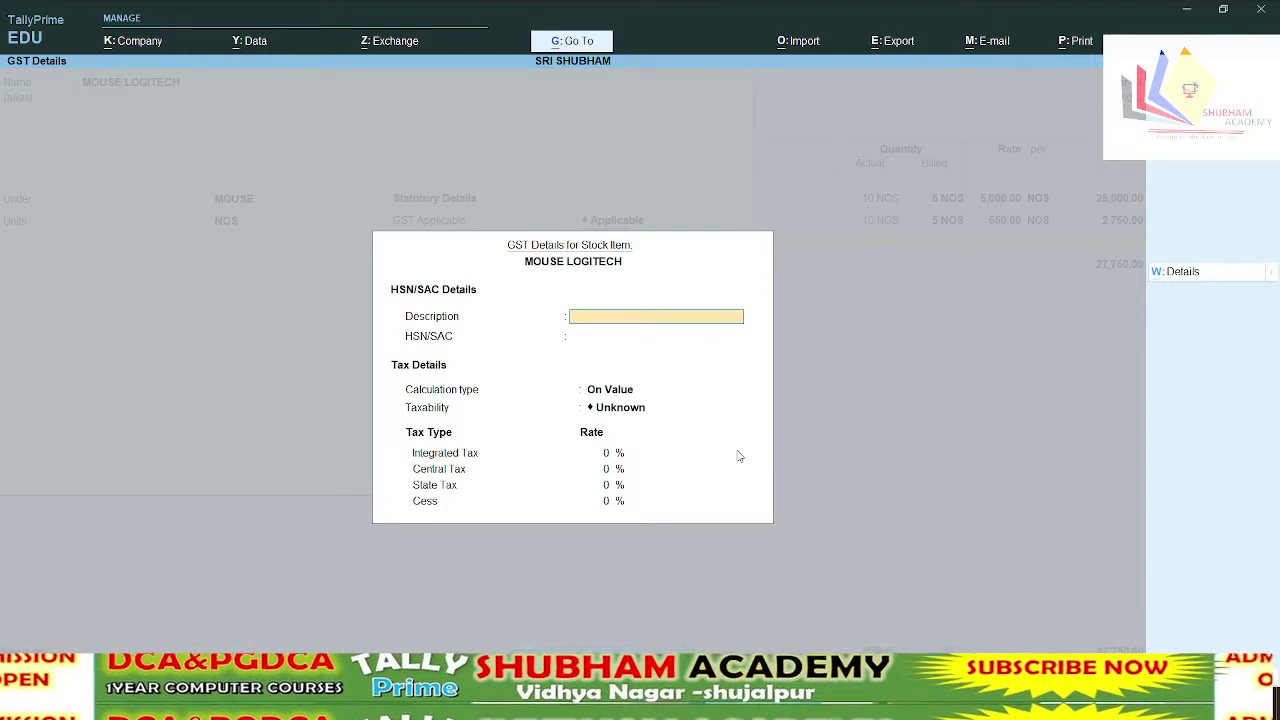
type("ASNM")
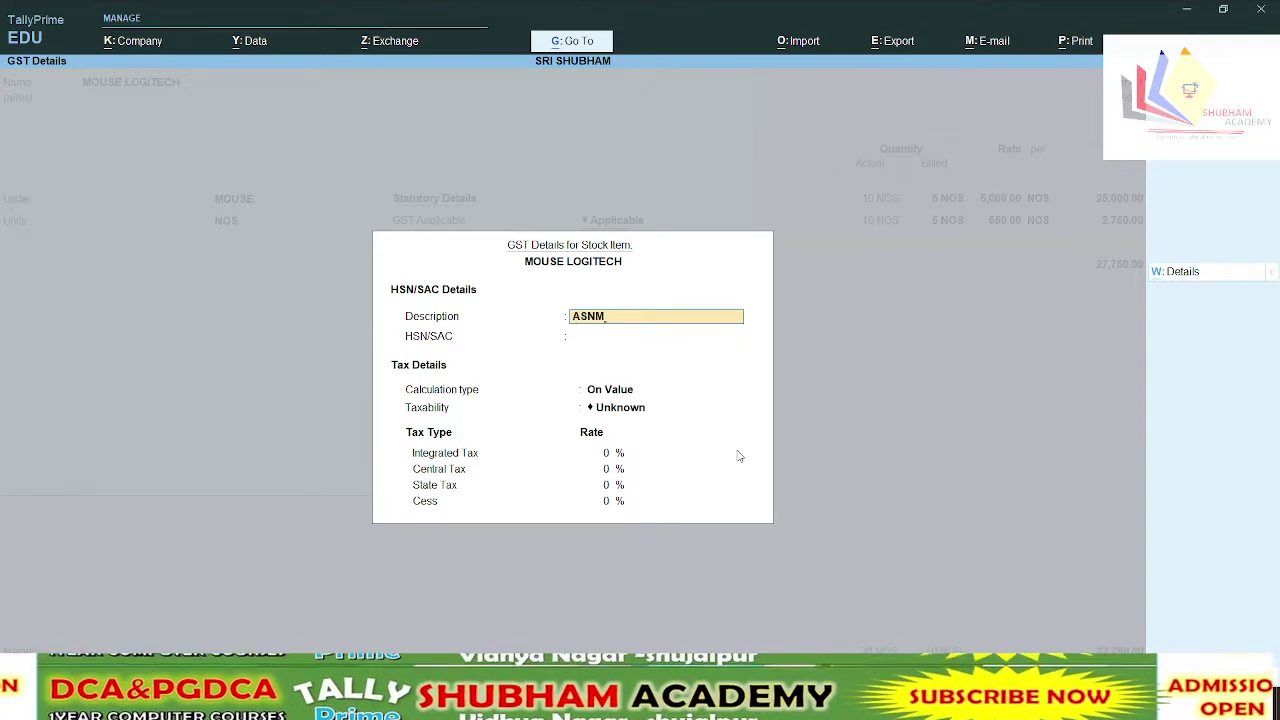
key("Return")
type("123456")
key("Return")
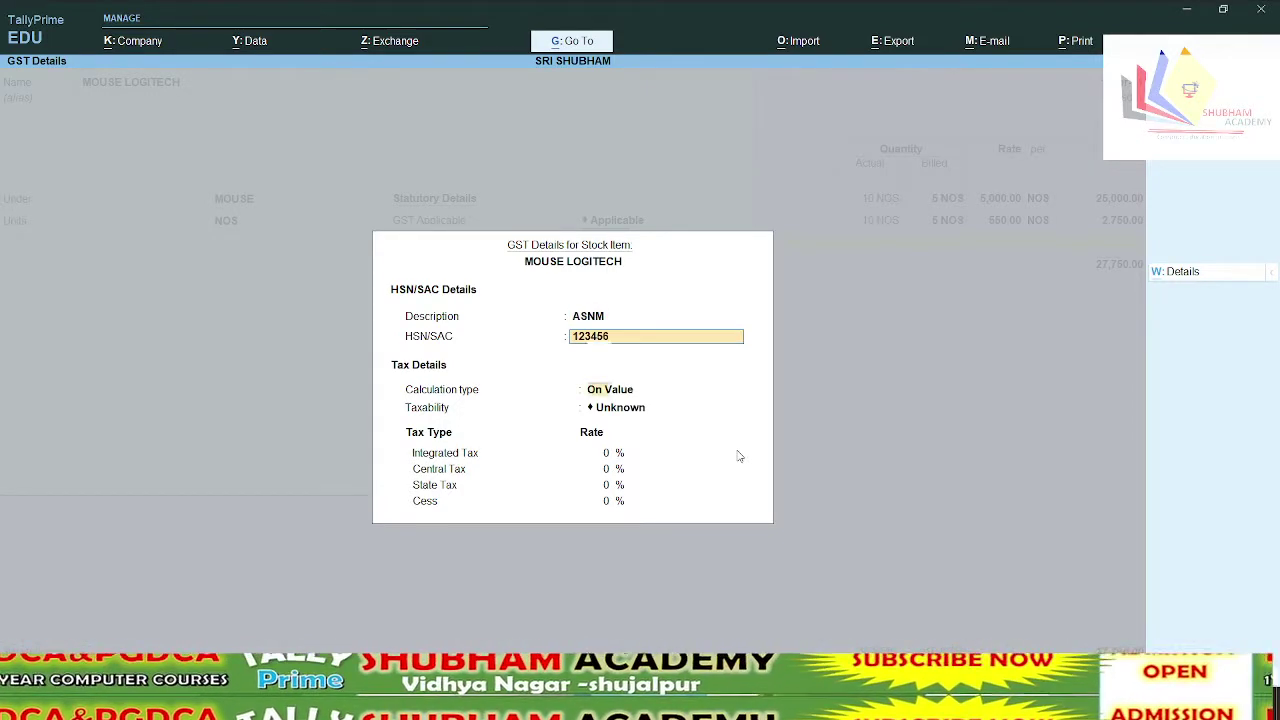
Keep the mouse item's calculation type On Value and set its taxability to Taxable
key("Return")
key("Down")
key("Down")
key("Down")
key("Return")
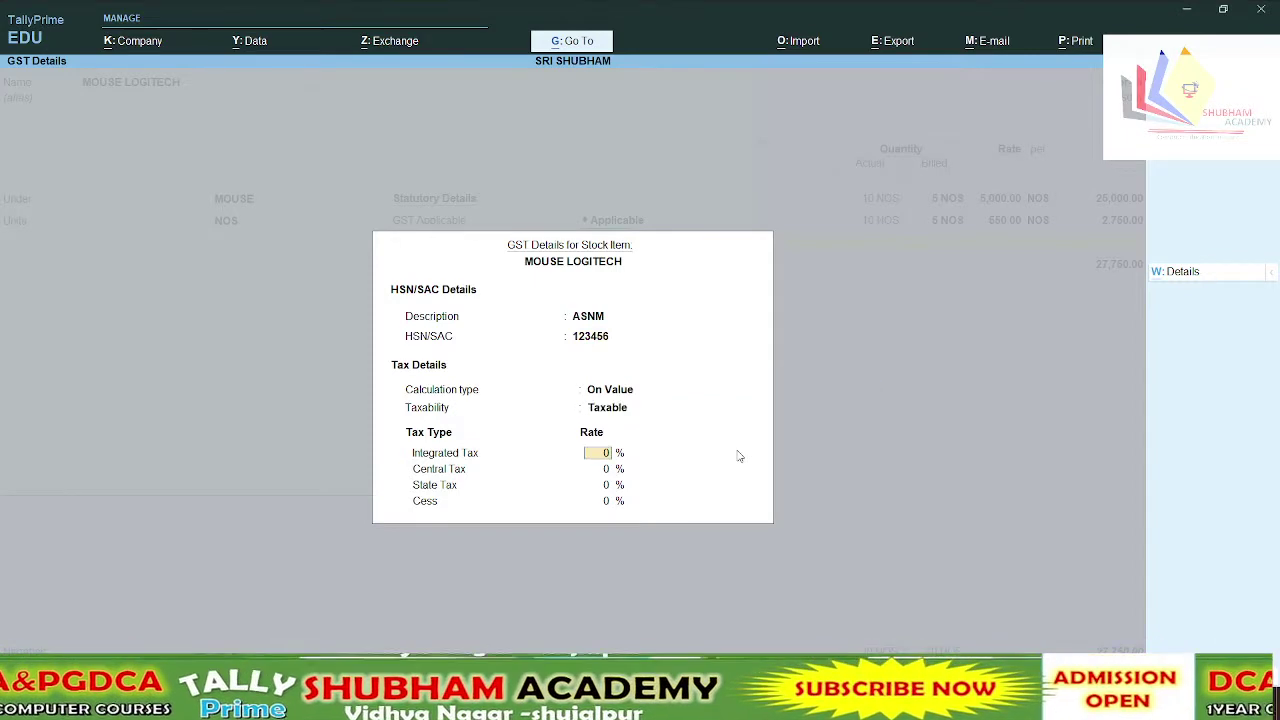
Set the mouse item's integrated tax rate to 12%, keep its type of supply as Goods, and save the item
type("12")
key("Return")
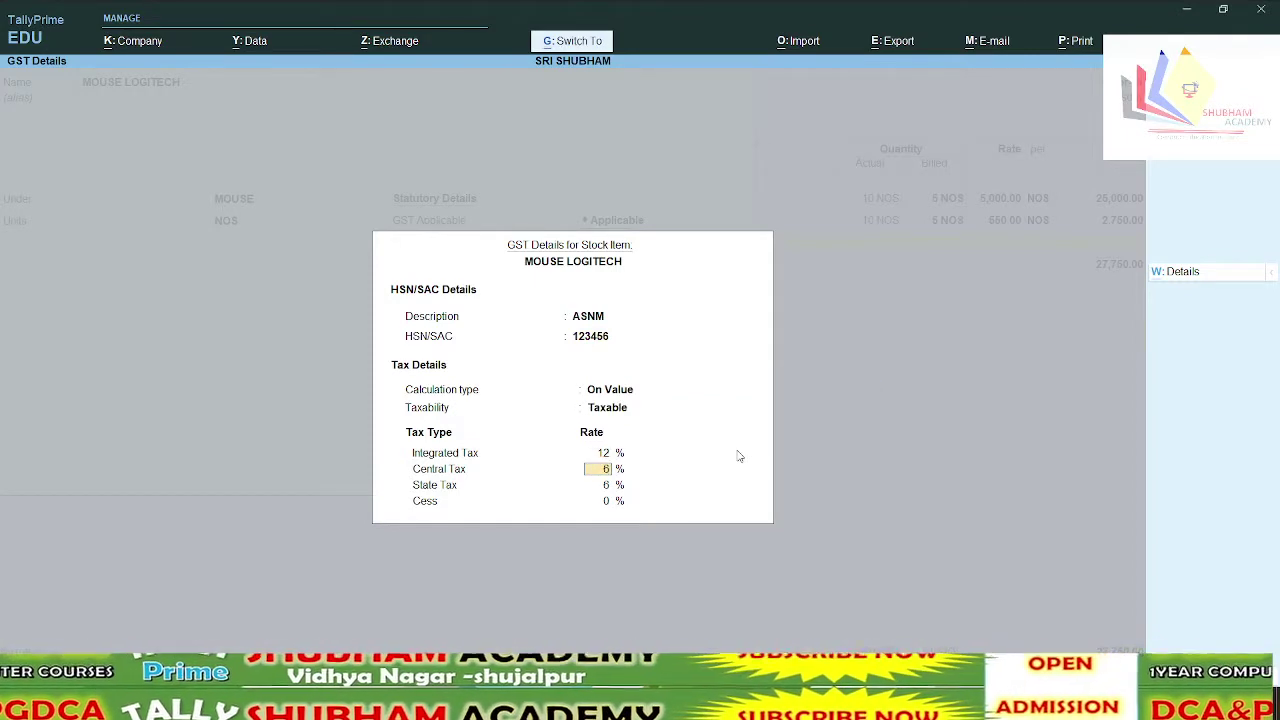
key("ctrl+a")
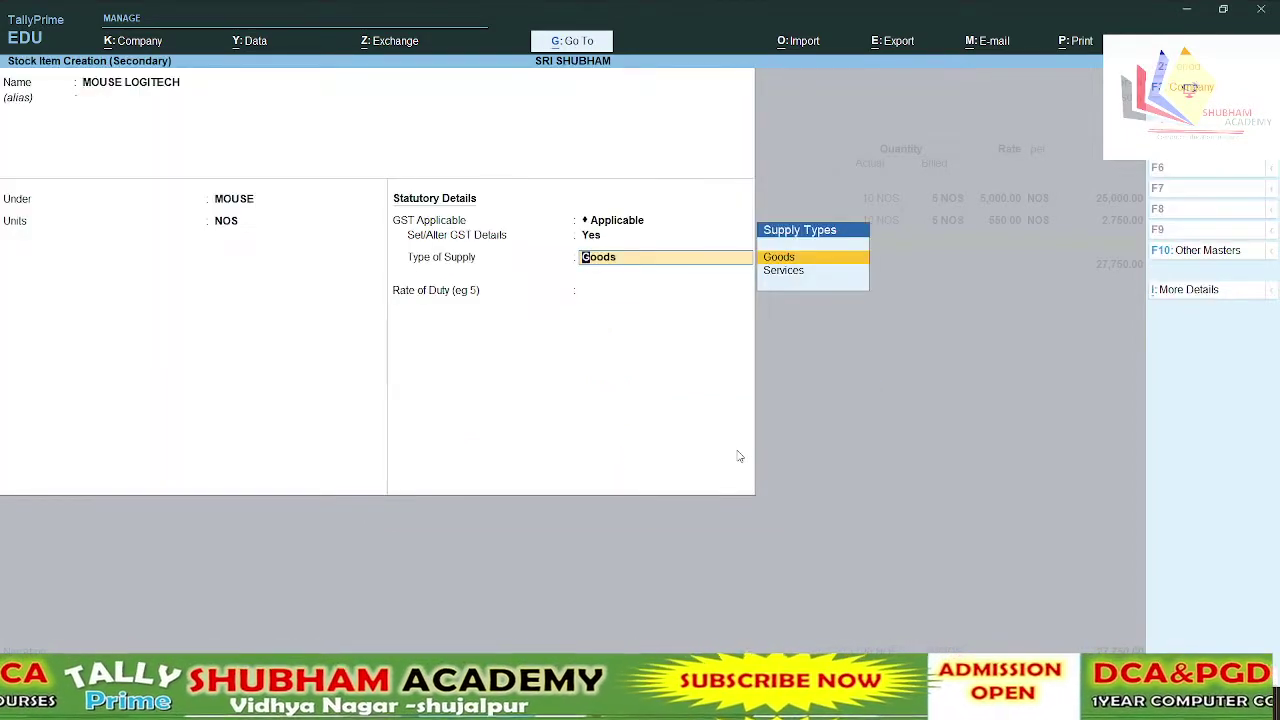
key("Return")
key("ctrl+a")
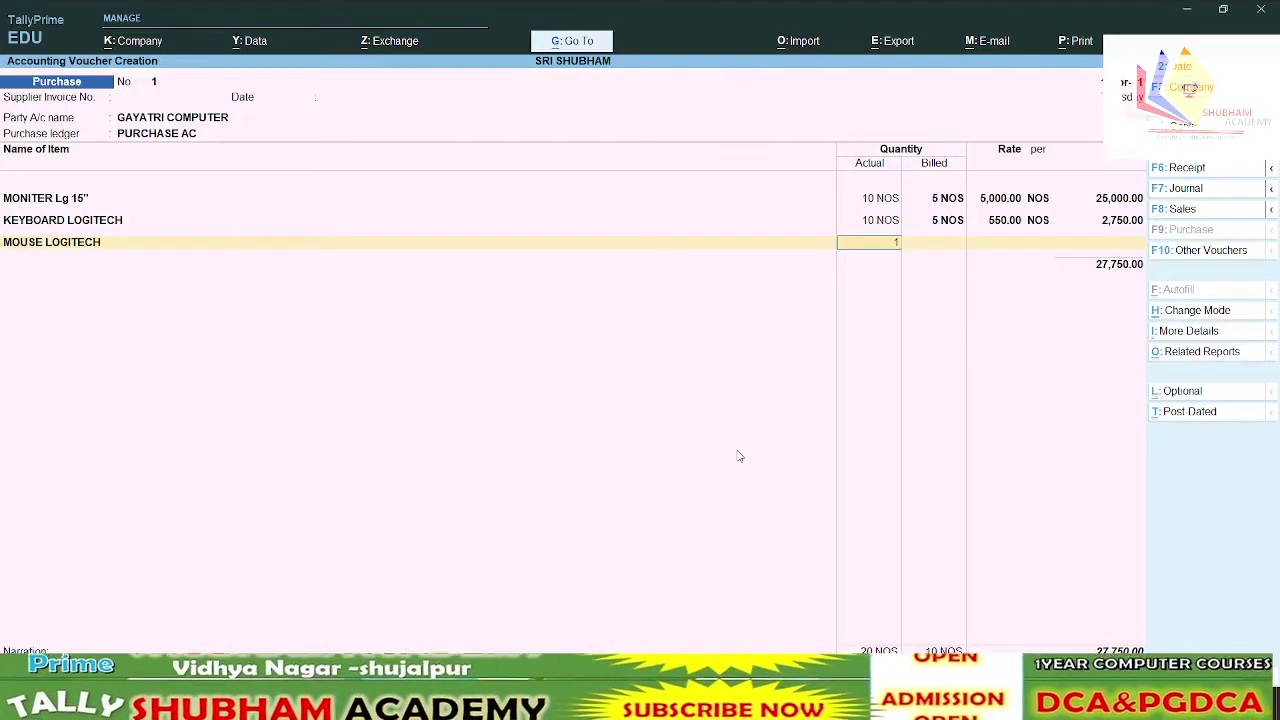
Complete the mouse line with actual quantity 10, billed quantity 5 and a rate of 250 per NOS, then finish the item list
type("10")
key("Return")
type("5")
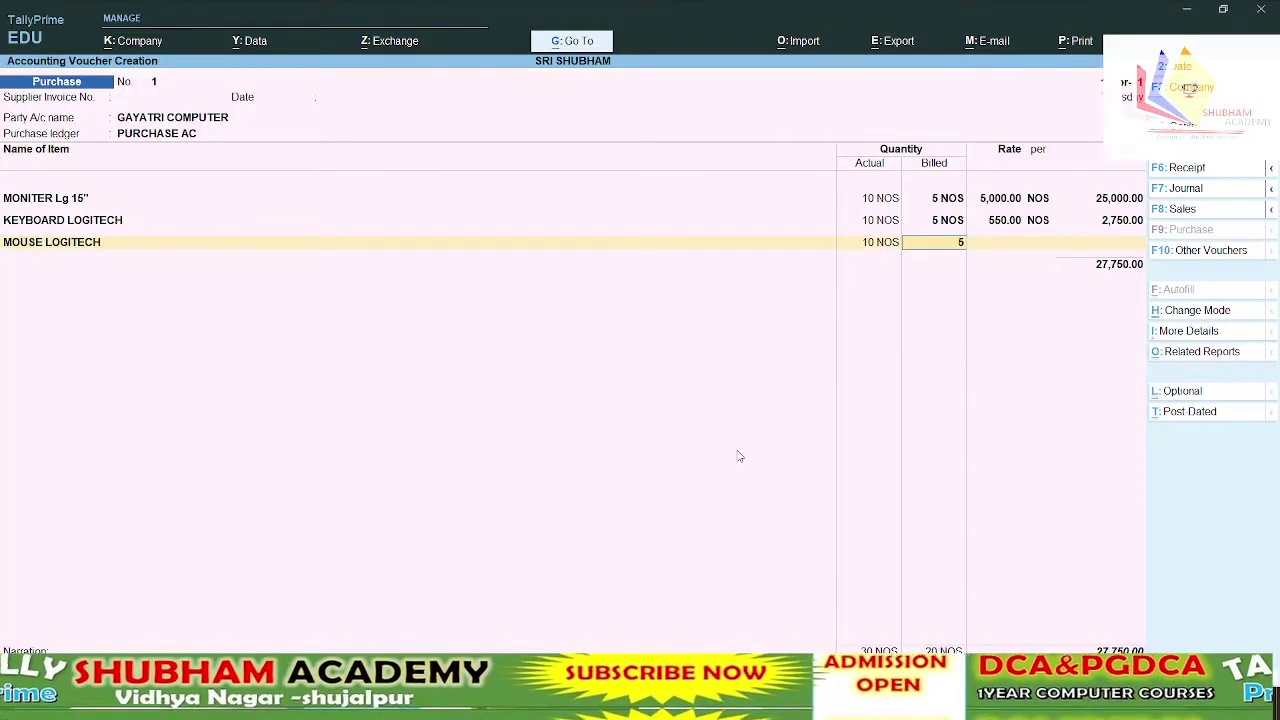
key("Return")
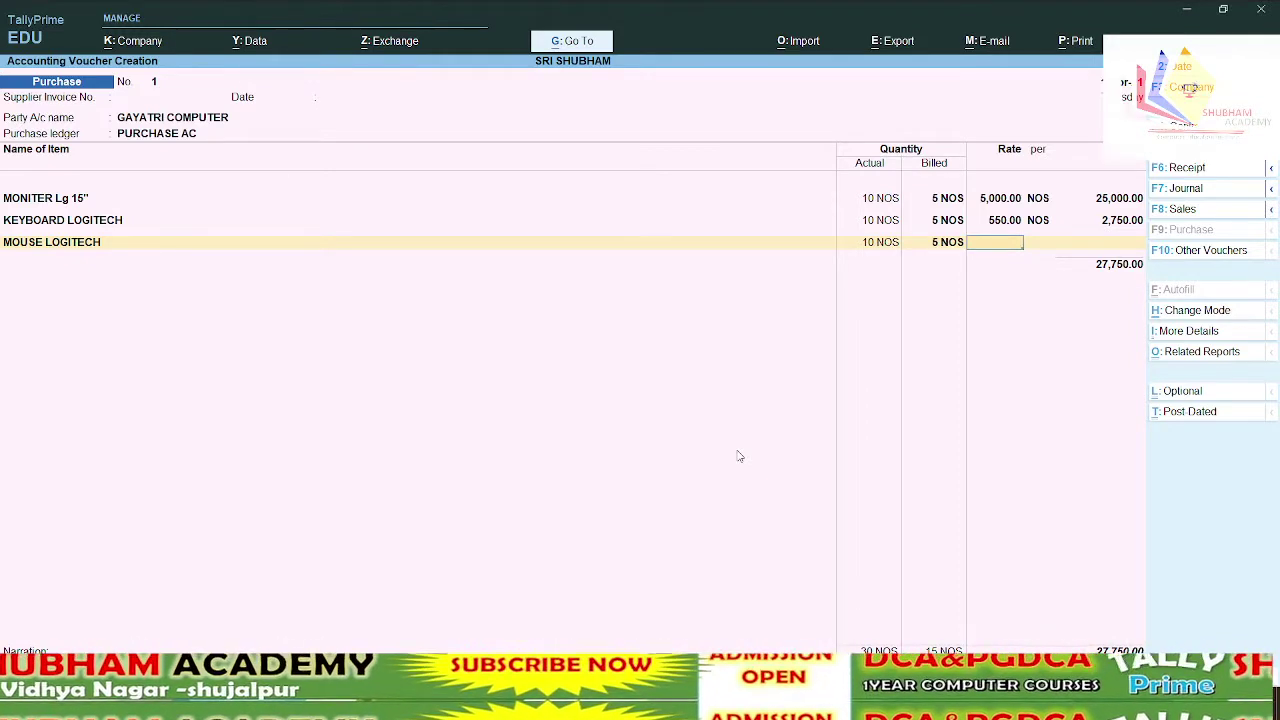
type("250")
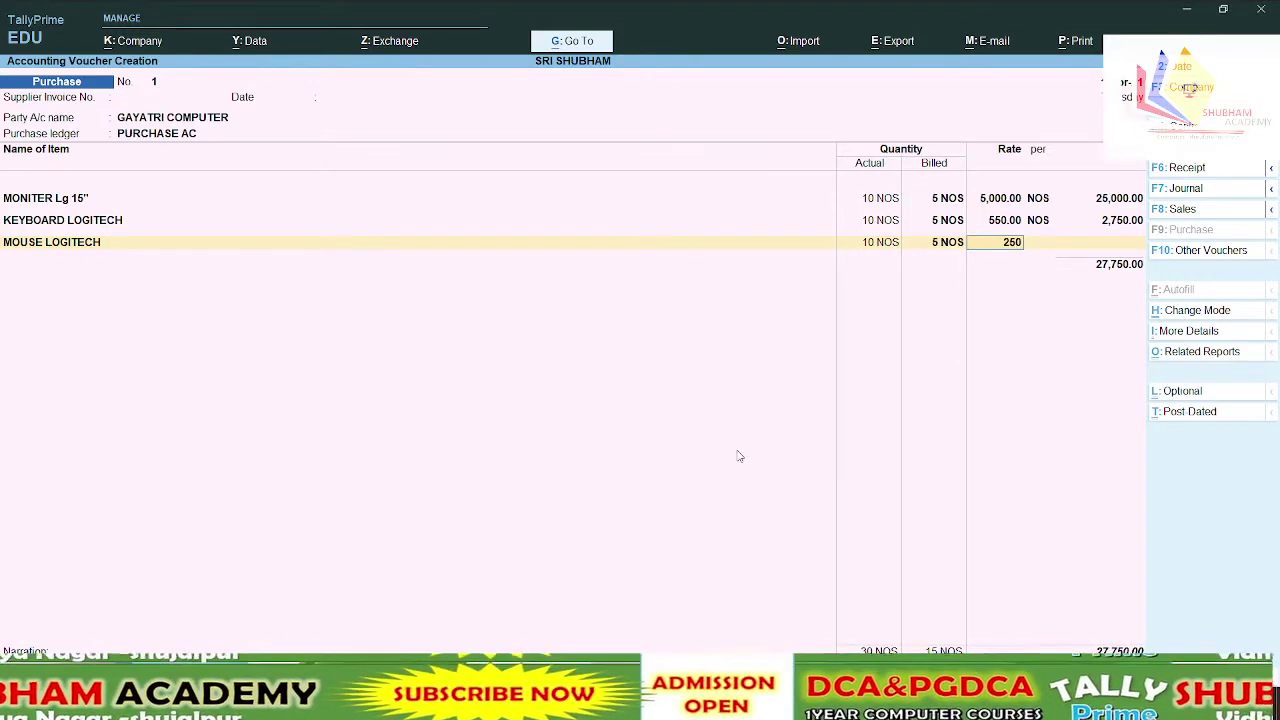
key("Return")
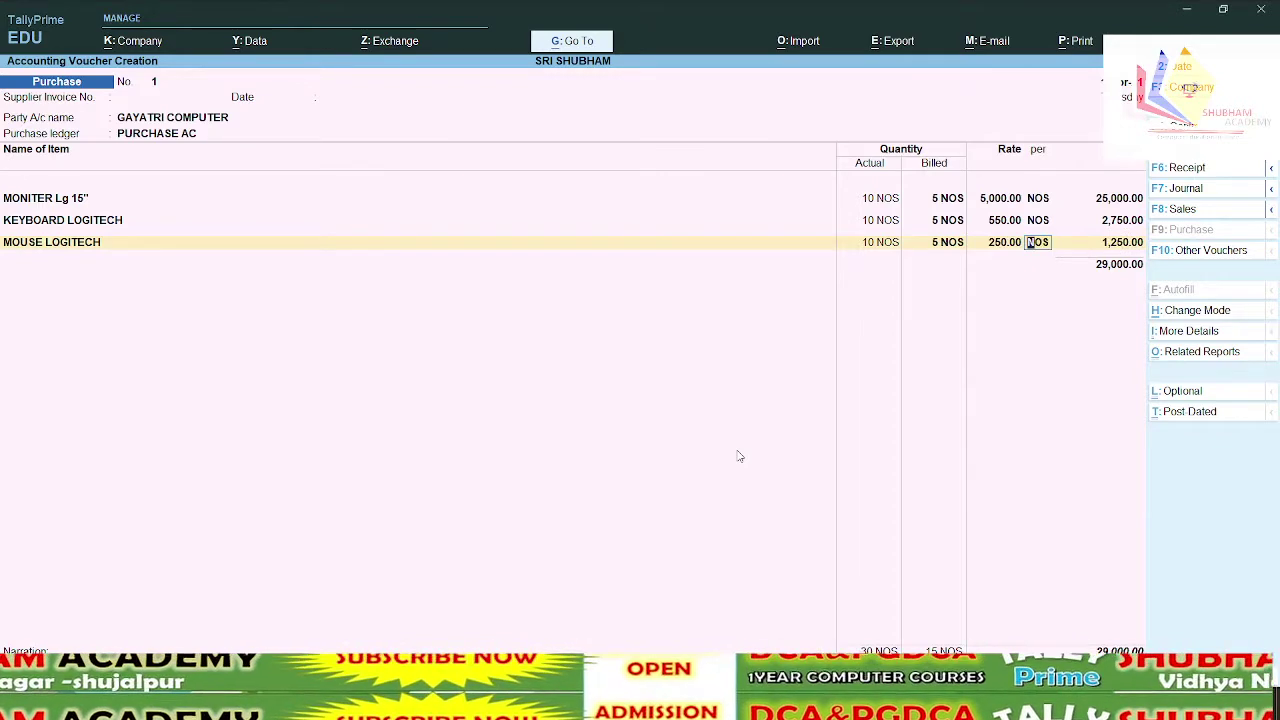
key("Return")
key("Return")
key("Return")
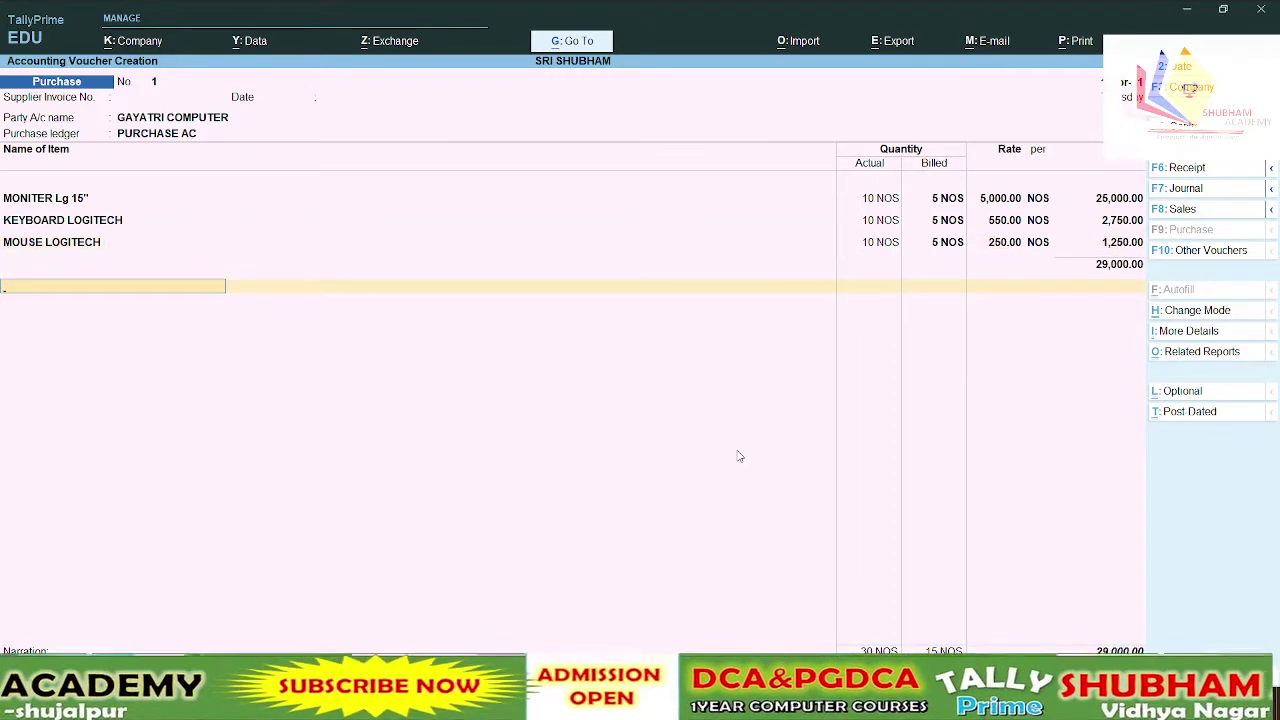
Start a new ledger from the voucher's first line below the items and name it INPUT CGST
key("alt+c")
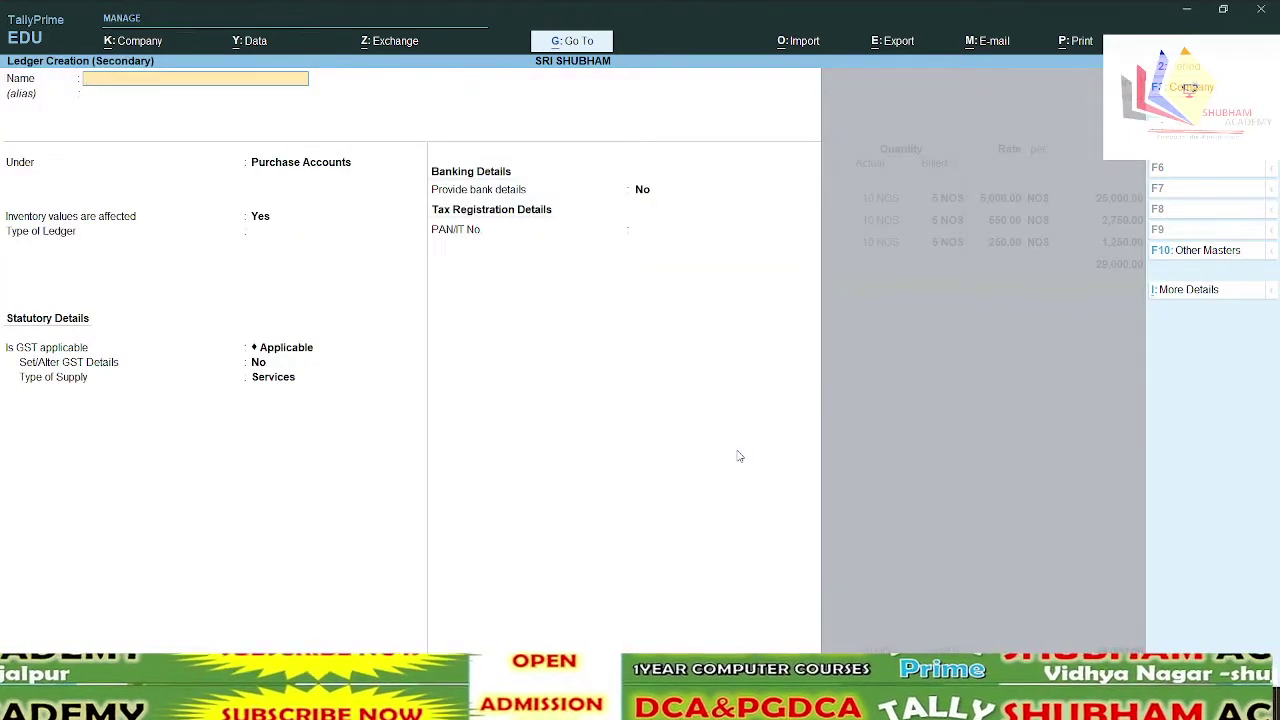
type("IN")
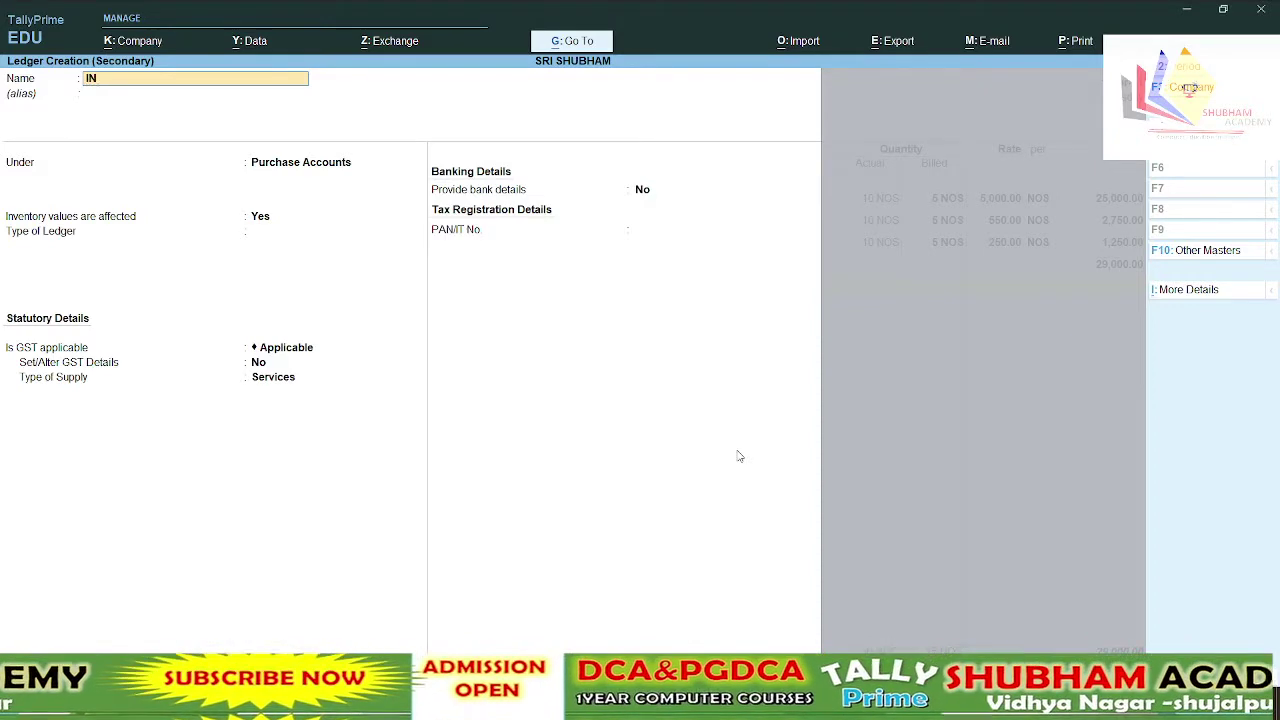
type("PUT")
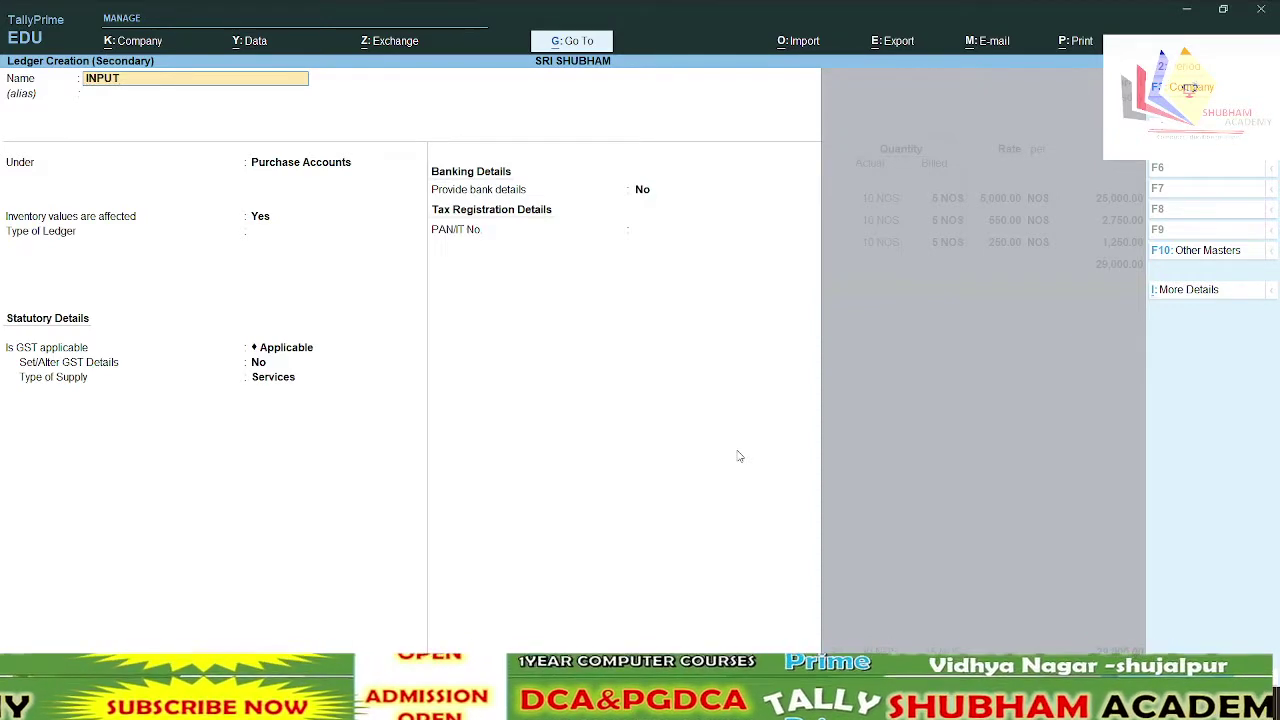
type(" C")
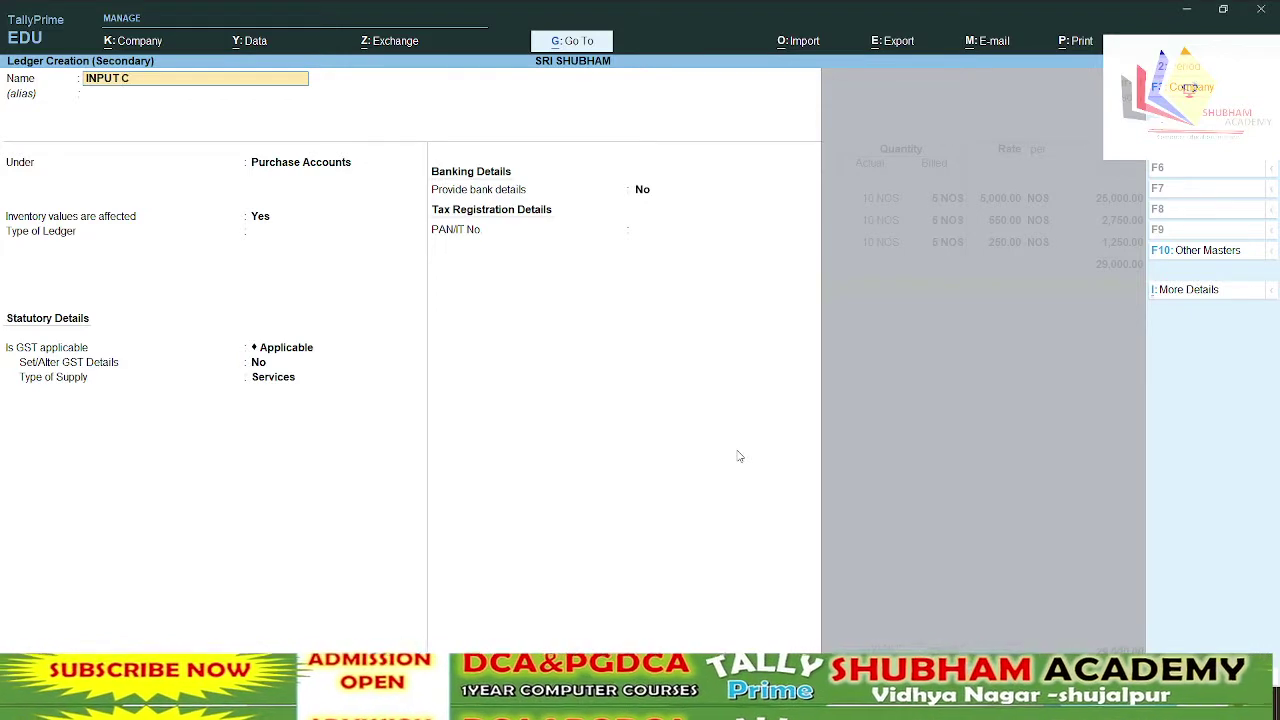
type("GSR")
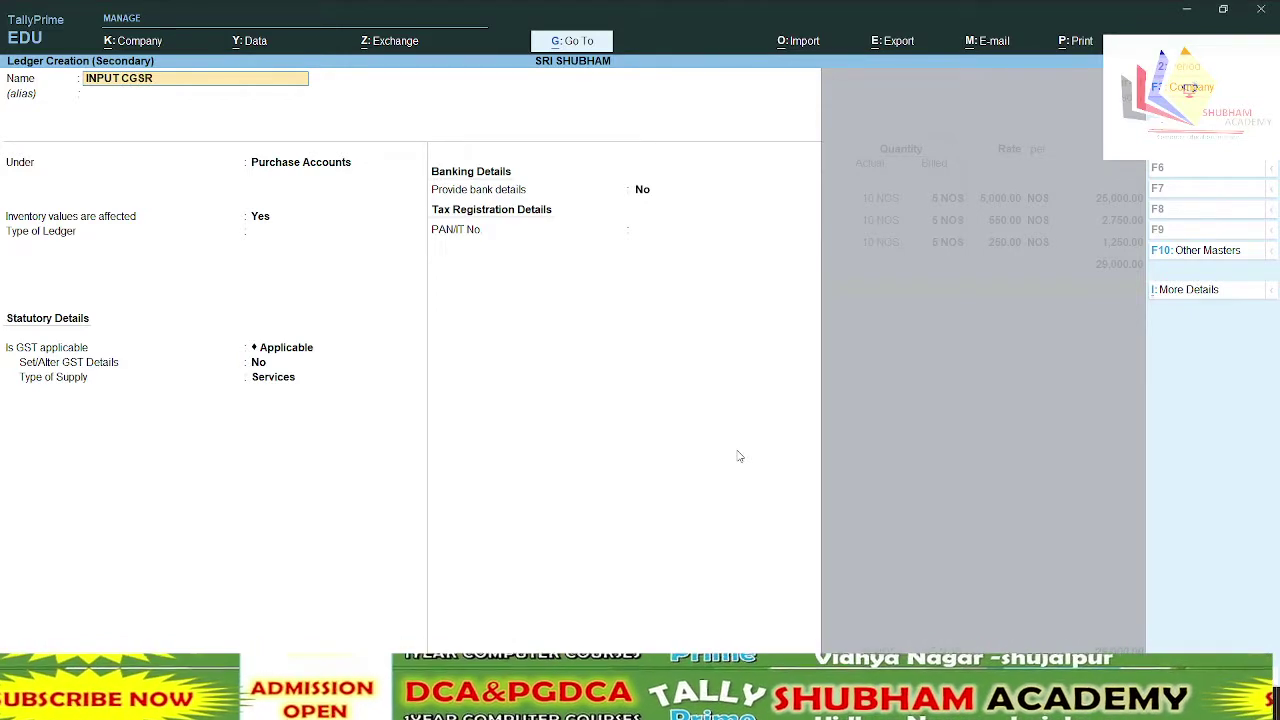
key("BackSpace")
type("T")
key("Return")
key("Return")
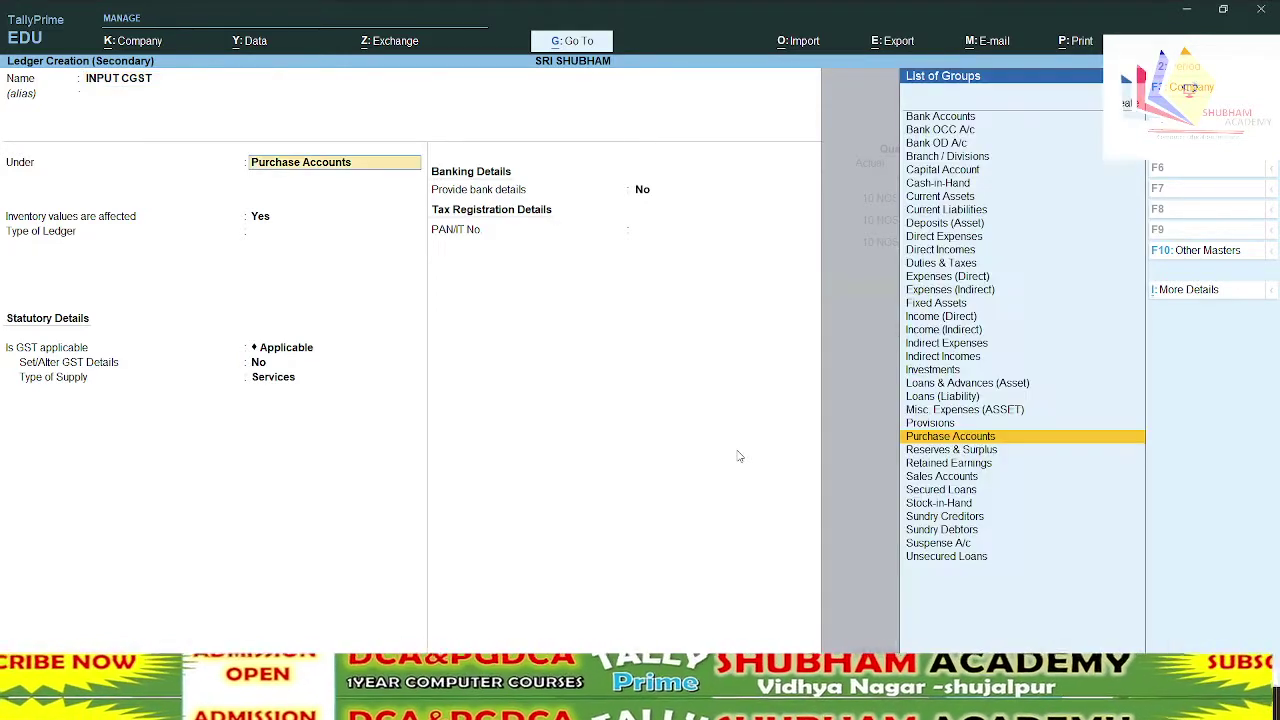
Place the INPUT CGST ledger under Duties & Taxes with duty type GST and tax type Central Tax, and add it to the voucher
type("DU")
key("Return")
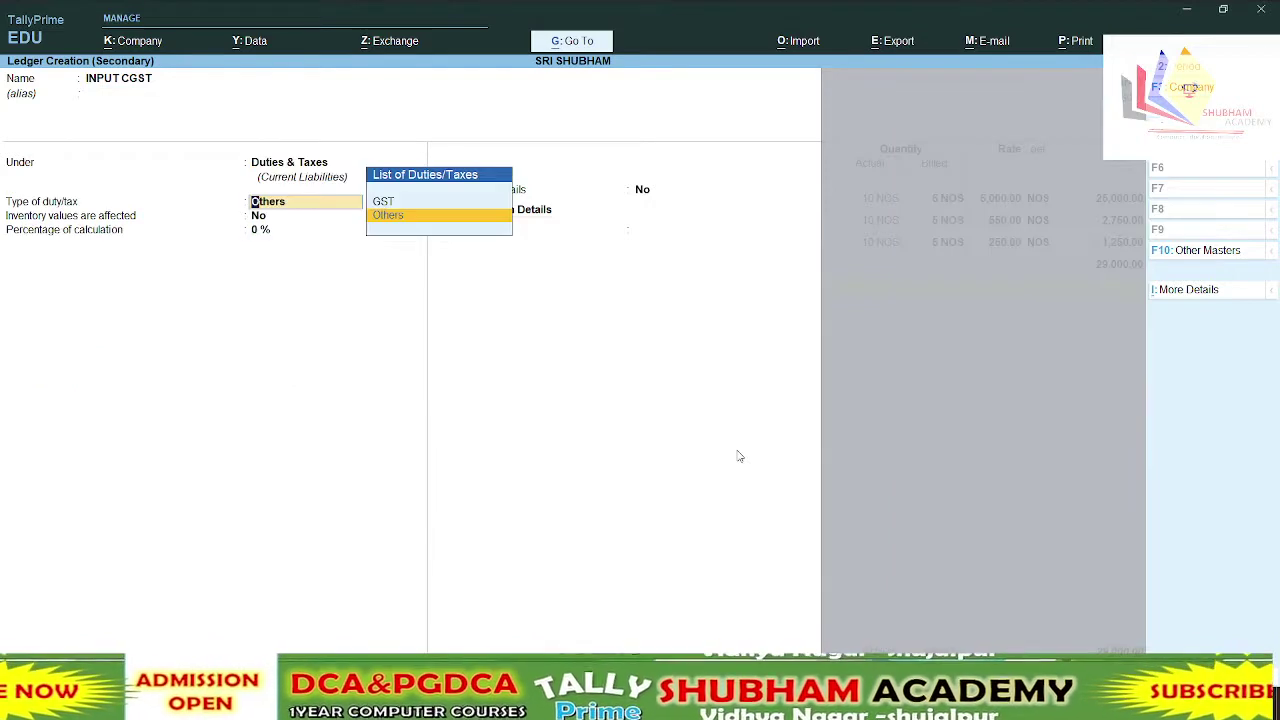
key("Up")
key("Return")
key("Down")
key("Down")
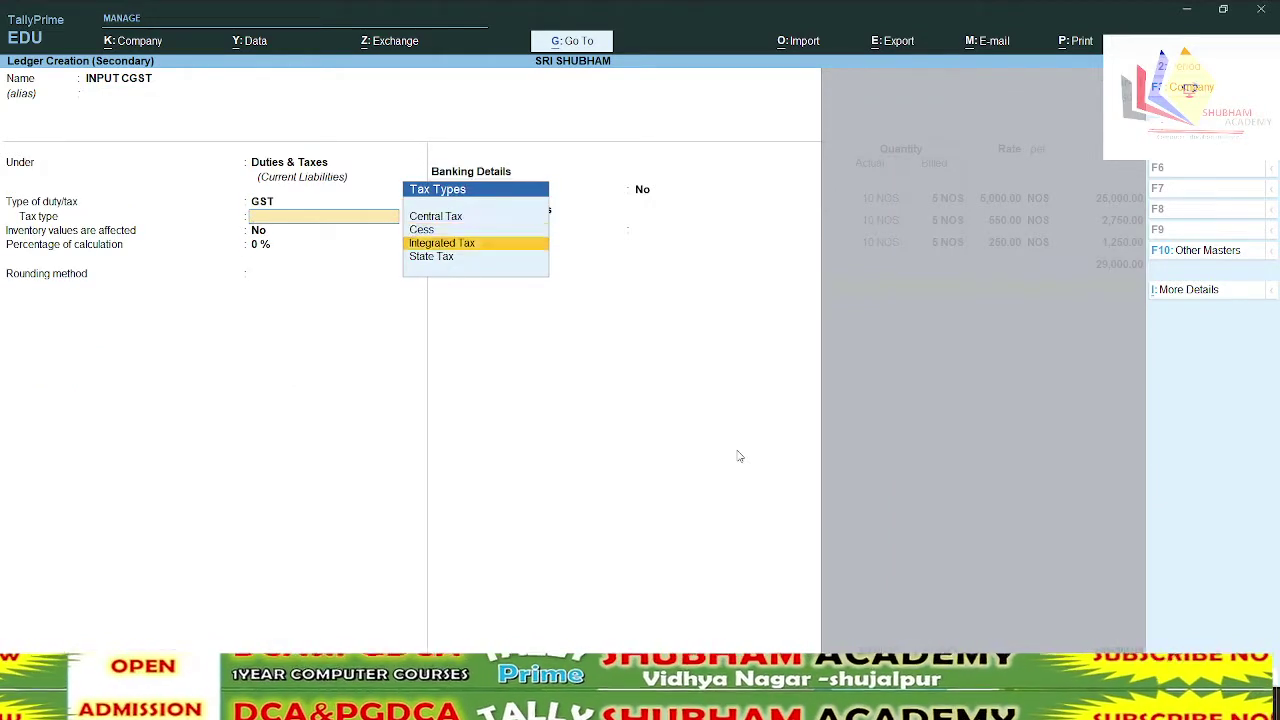
key("Up")
key("Up")
key("Return")
key("ctrl")
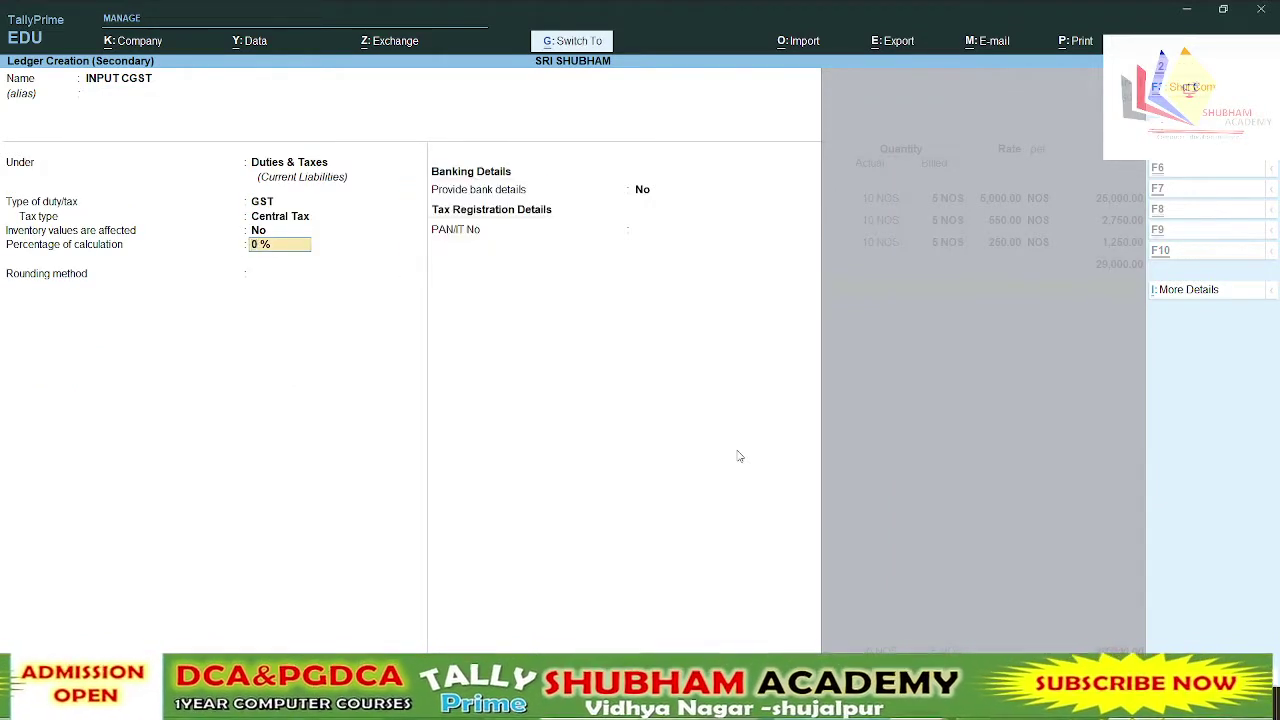
key("ctrl+a")
key("Return")
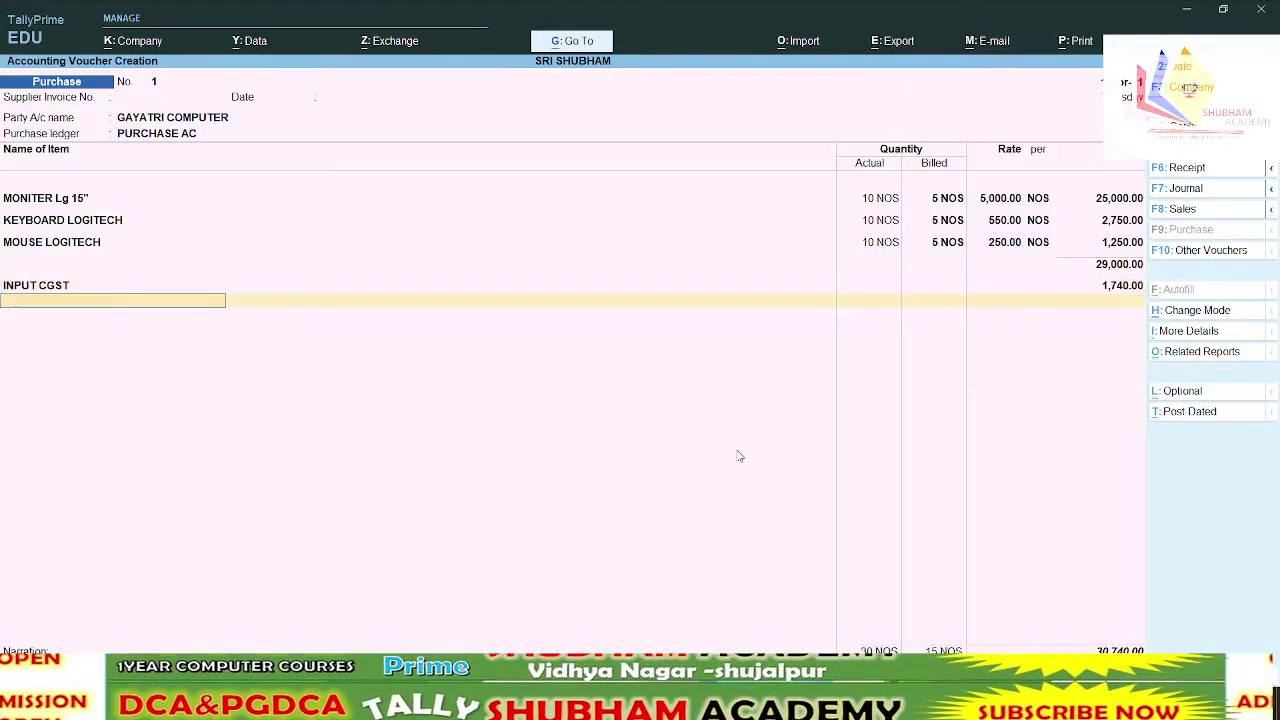
Start another new ledger from the voucher, name it INPUT SGST and keep it under Duties & Taxes
key("alt+c")
type("I")
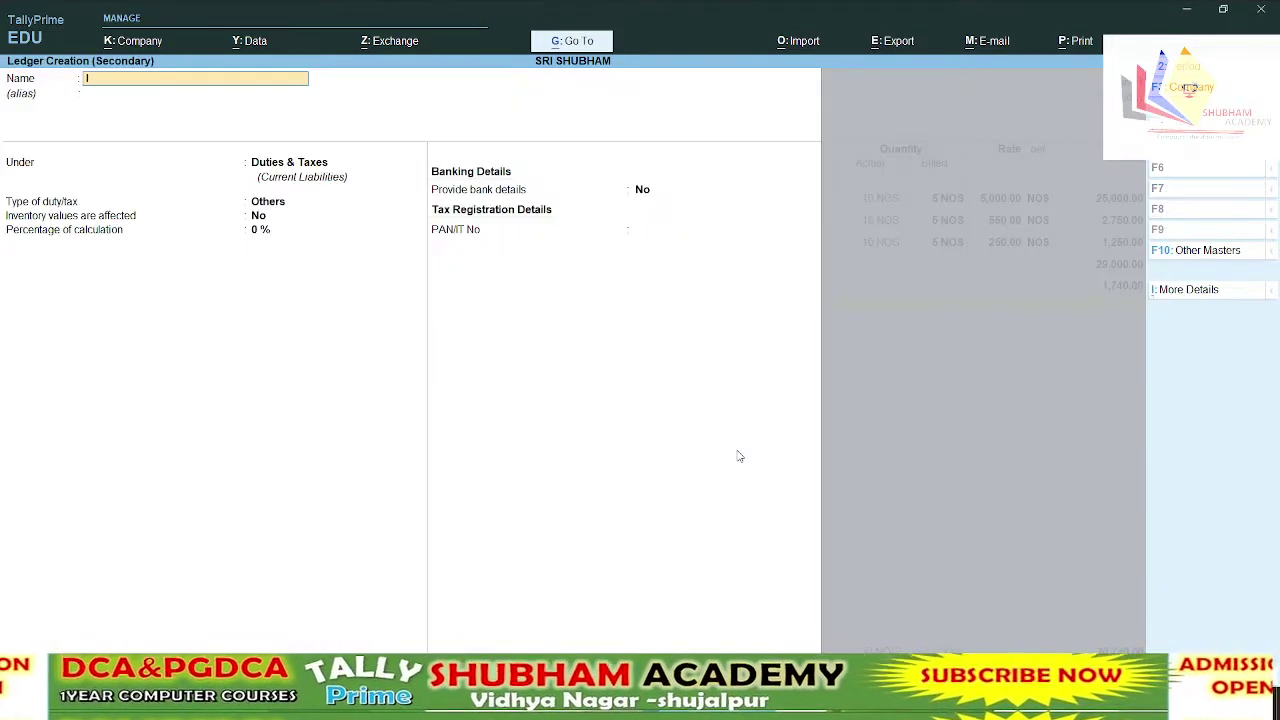
type("NPUT")
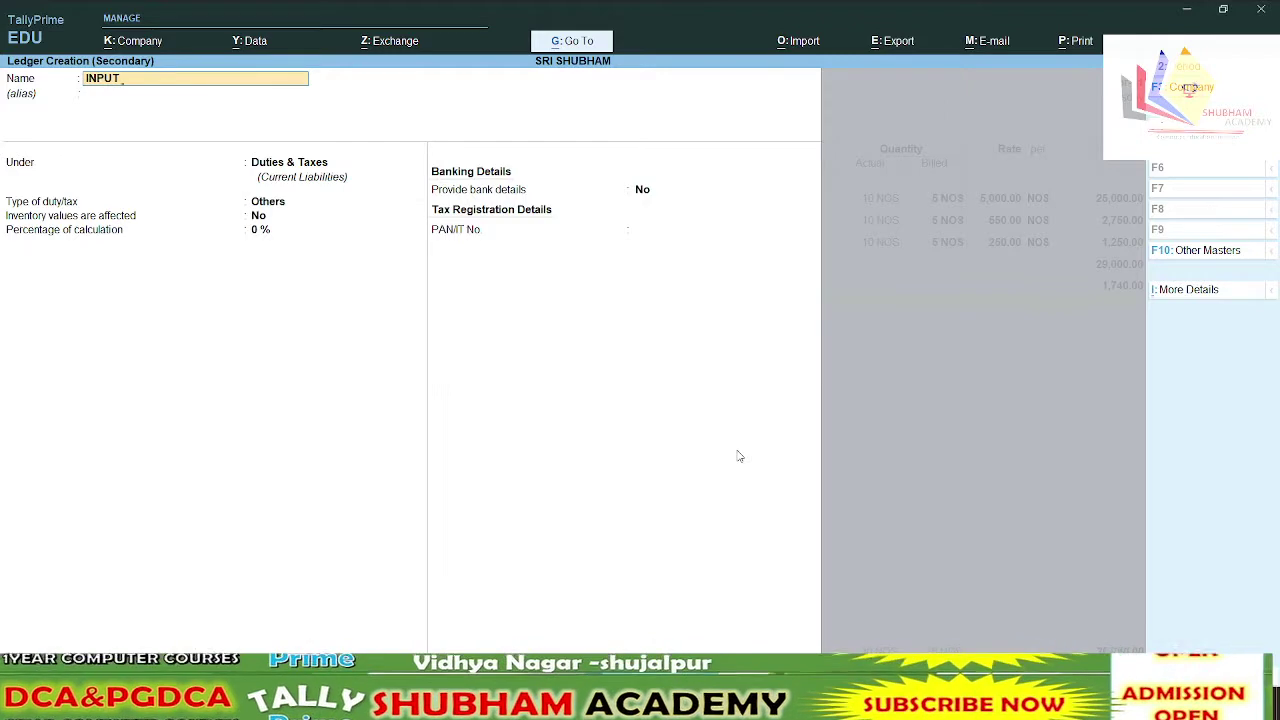
type(" SGST")
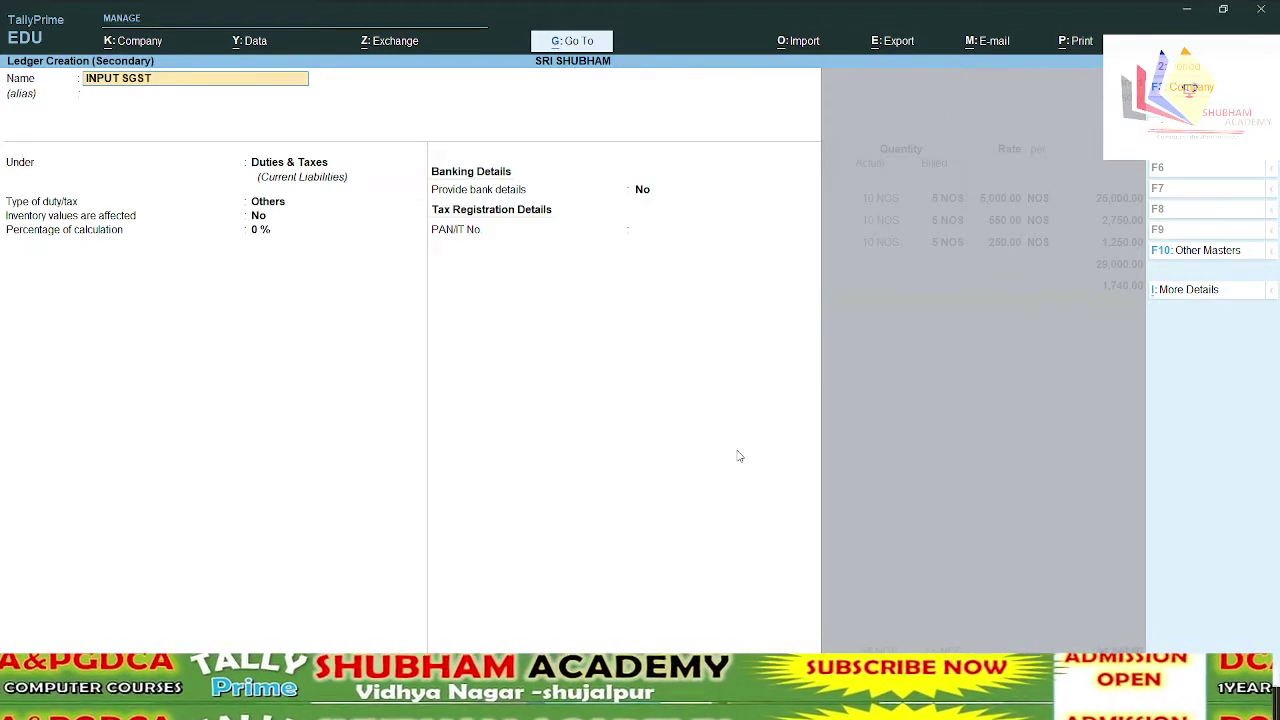
key("Return")
key("Return")
Set the INPUT SGST ledger's duty type to GST and tax type to State Tax, save it and accept its voucher line
key("Up")
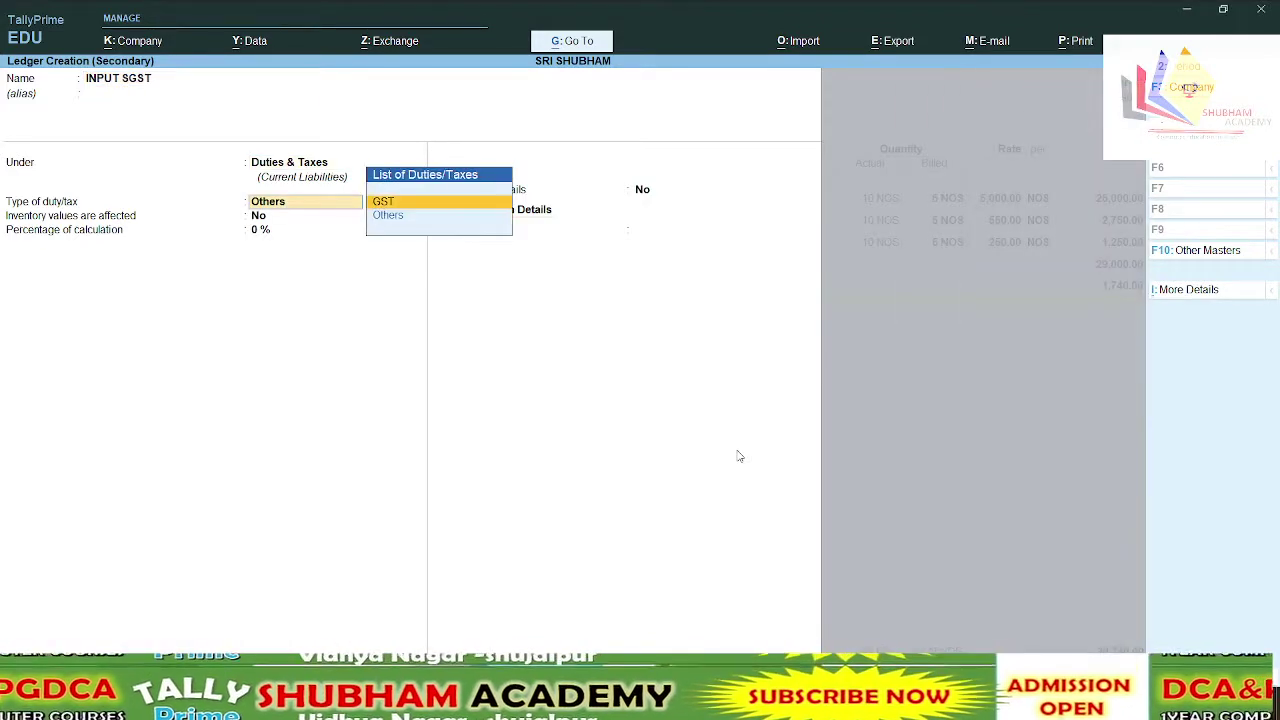
key("Return")
key("Down")
key("Down")
key("Down")
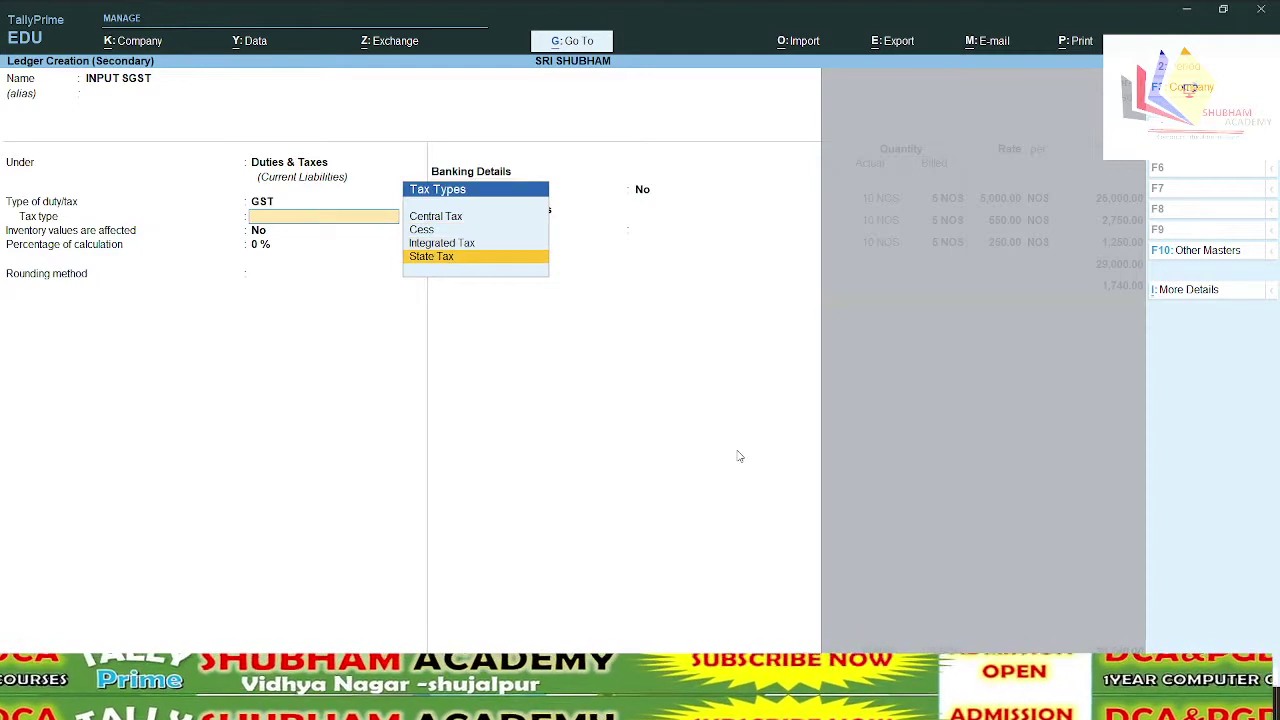
key("Return")
key("ctrl+a")
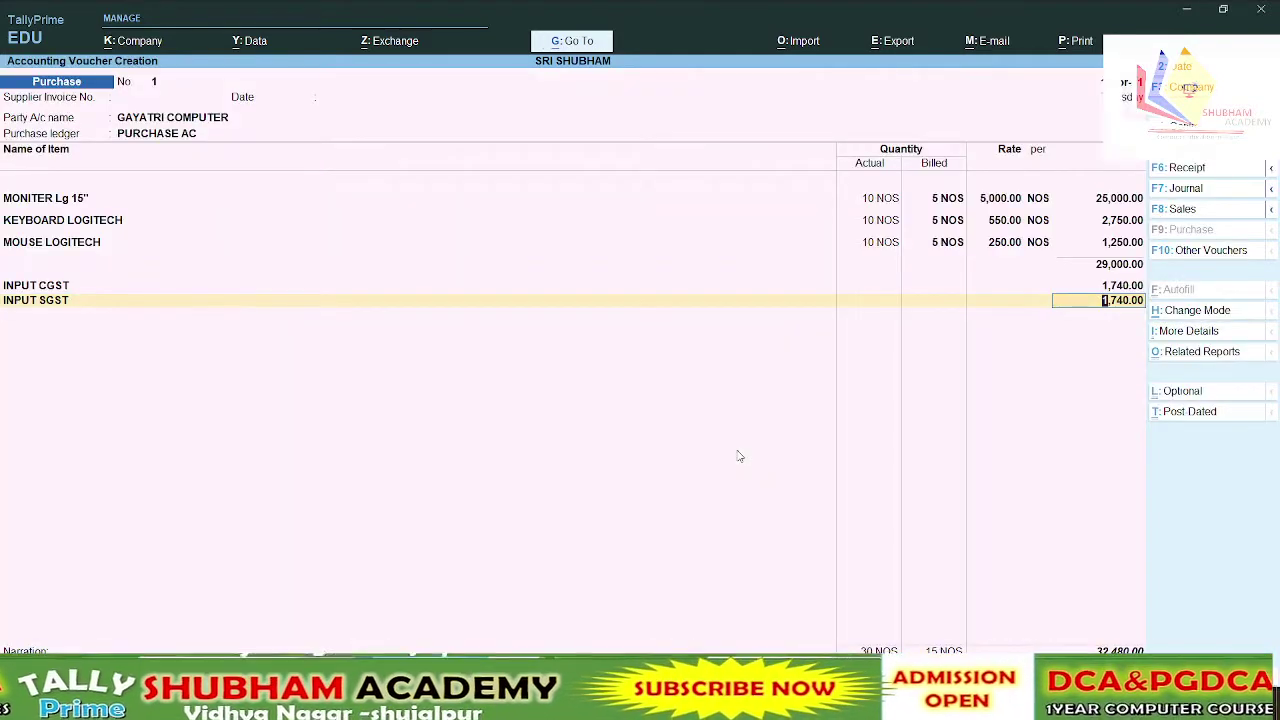
key("Return")
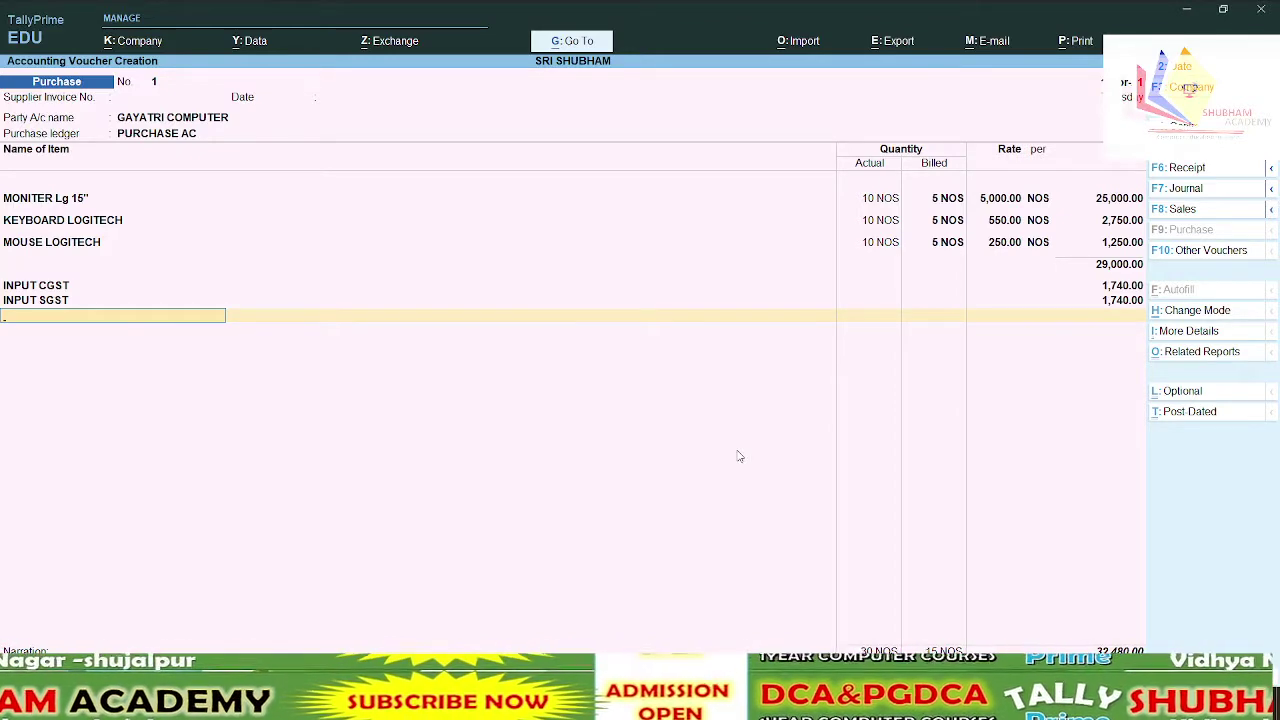
Enable the discount column in invoices in the company features and save the settings
key("F11")
key("Down")
key("Down")
key("Down")
key("Down")
key("Down")
key("Down")
key("Down")
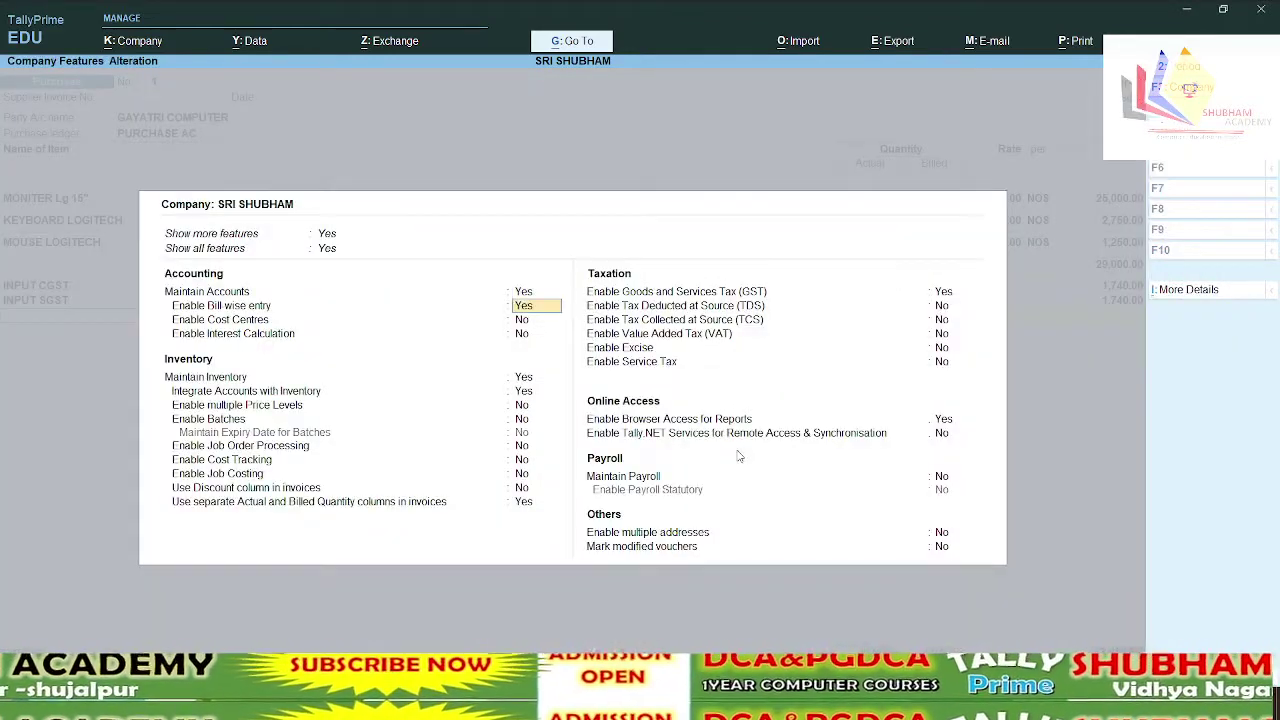
key("Down")
key("Down")
key("Down")
key("Down")
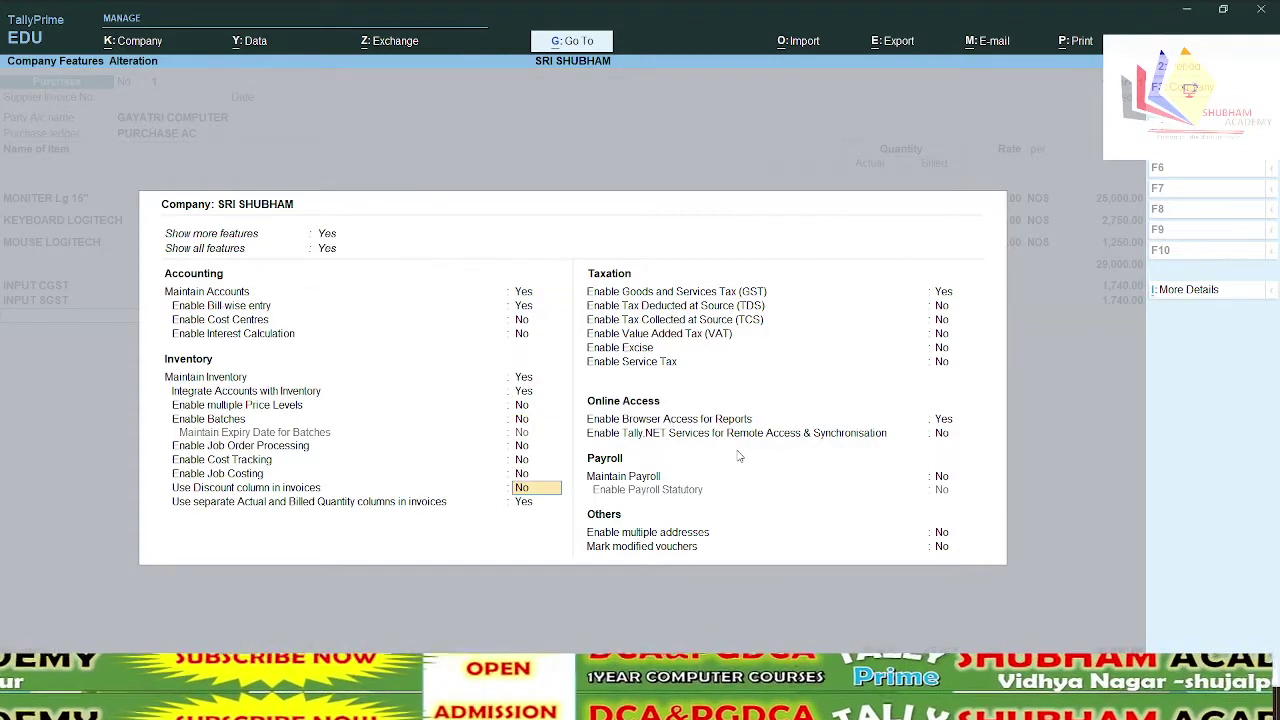
type("y")
key("Return")
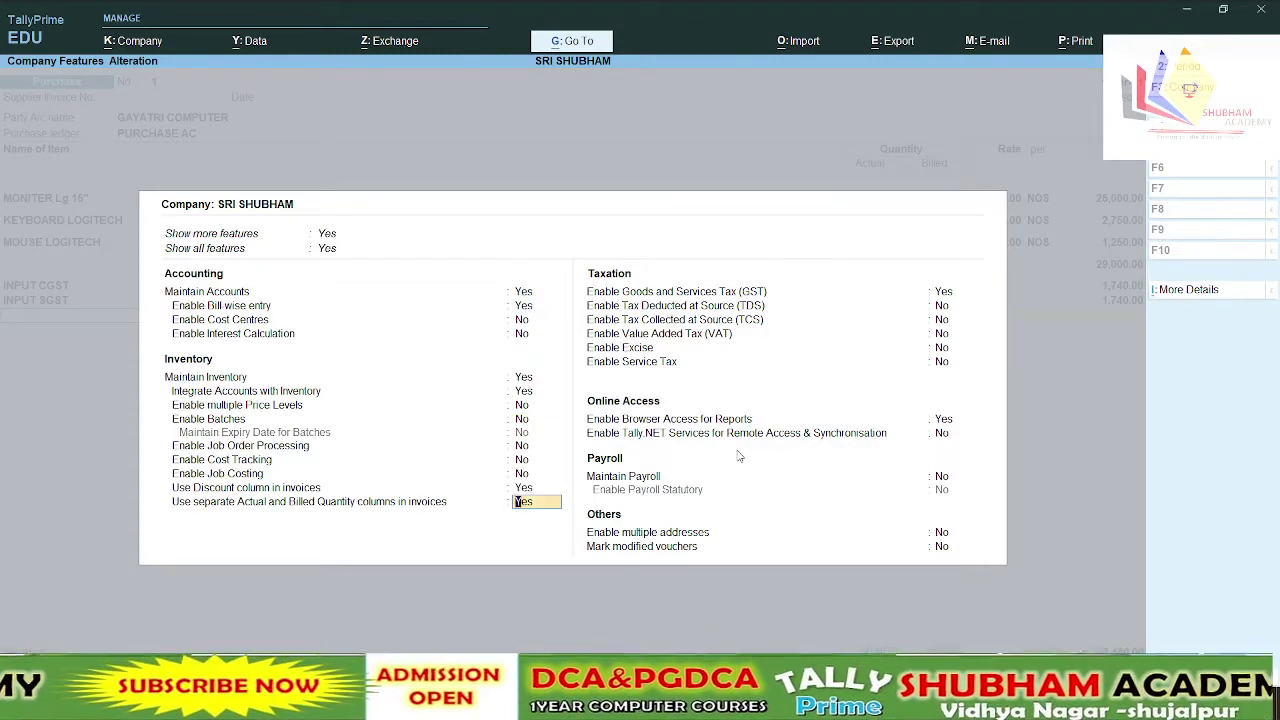
key("ctrl+a")
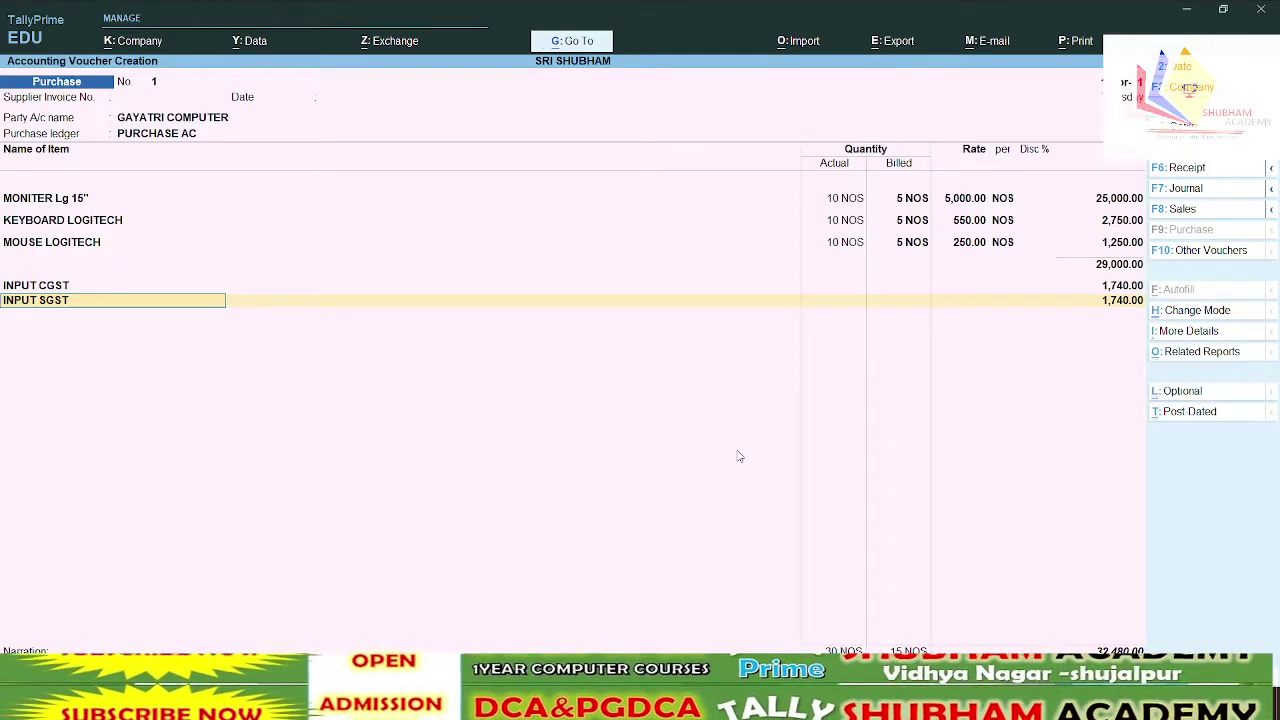
Return to the monitor line of the purchase voucher and give it a 1% discount
key("Up")
key("Up")
key("Up")
key("Up")
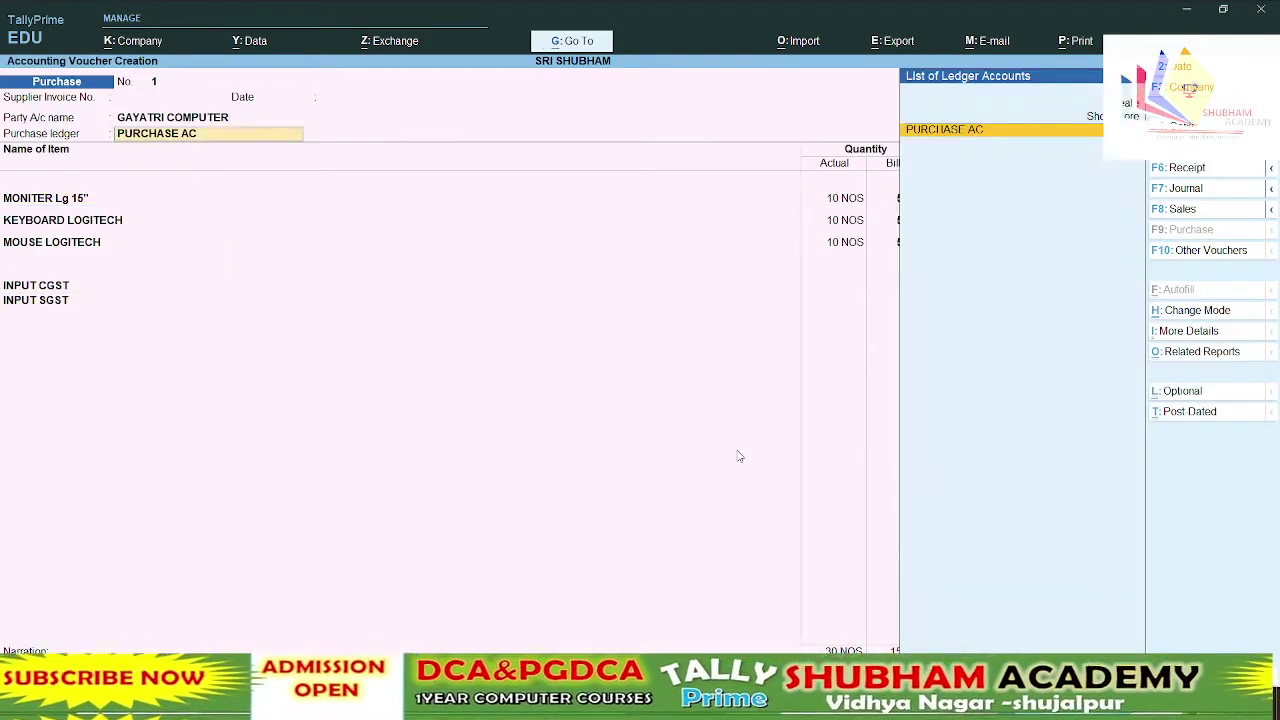
key("Return")
key("Return")
key("Return")
key("Return")
key("Return")
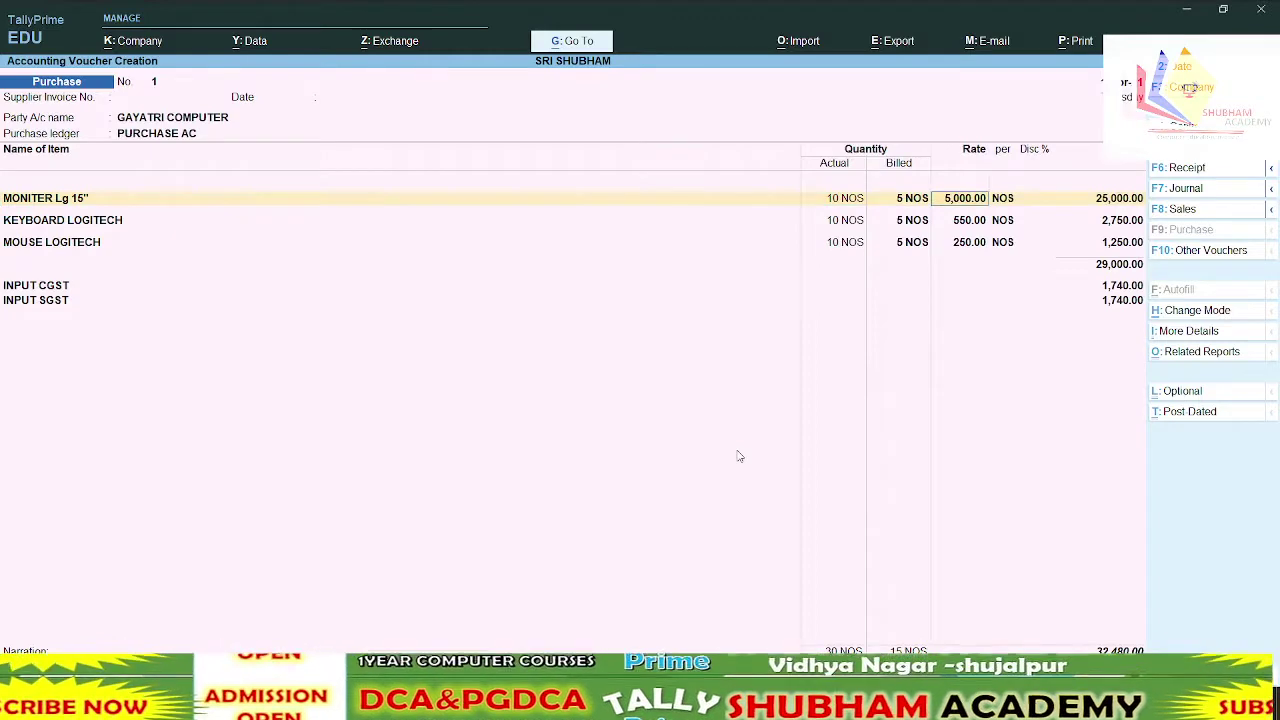
key("Return")
key("Return")
type("1")
key("Return")
key("Return")
key("Return")
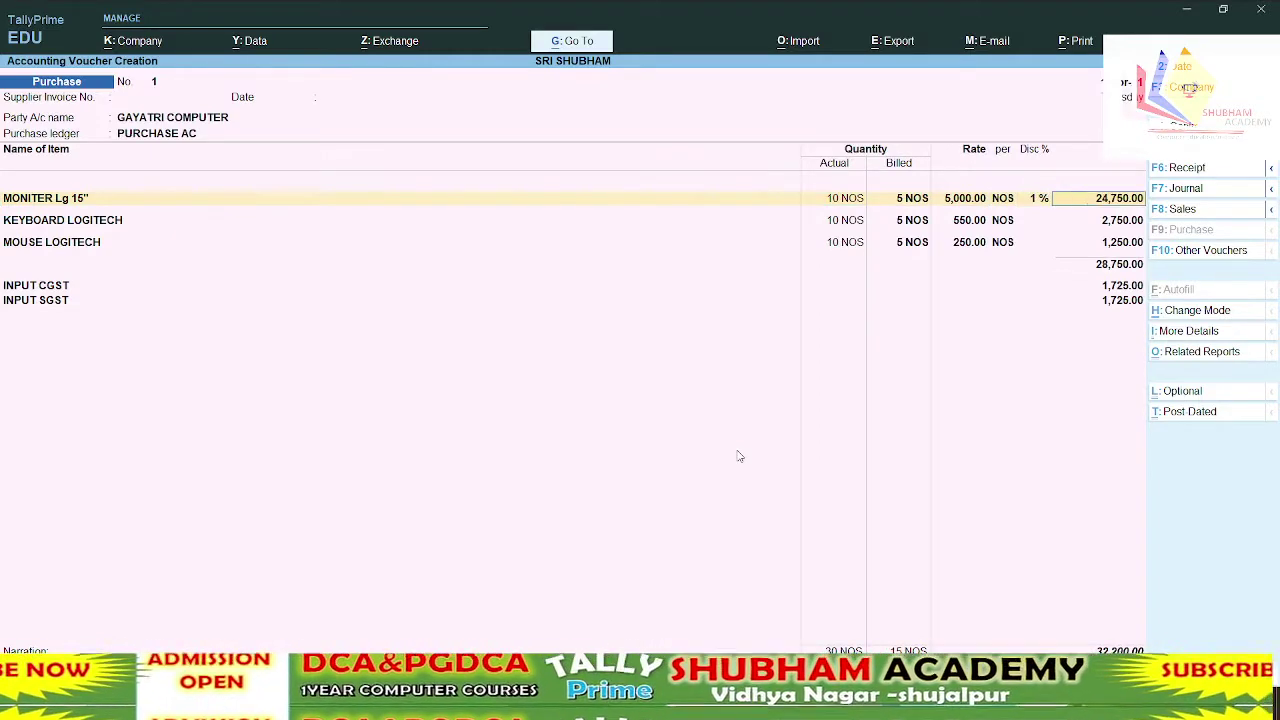
key("Return")
Accept the monitor line and give the KEYBOARD LOGITECH line of the purchase voucher a 0.5% discount
key("Return")
key("Return")
key("Return")
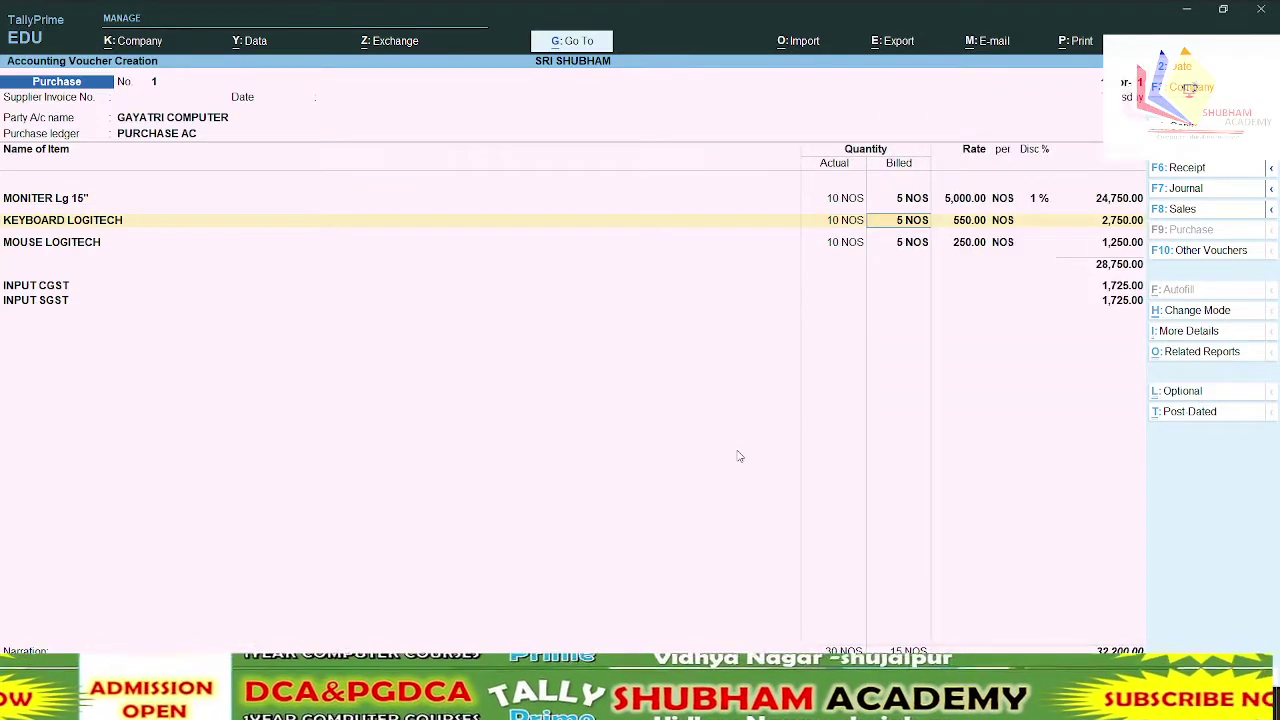
type("0.2")
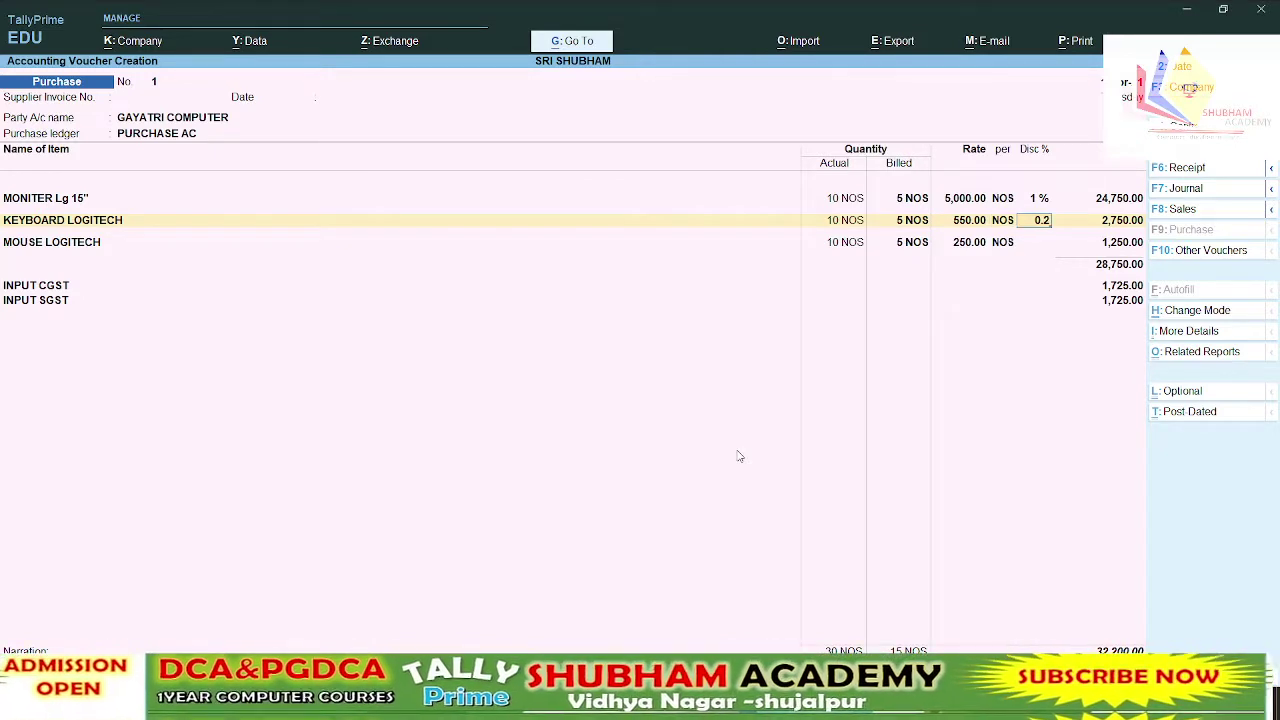
key("BackSpace")
type("5")
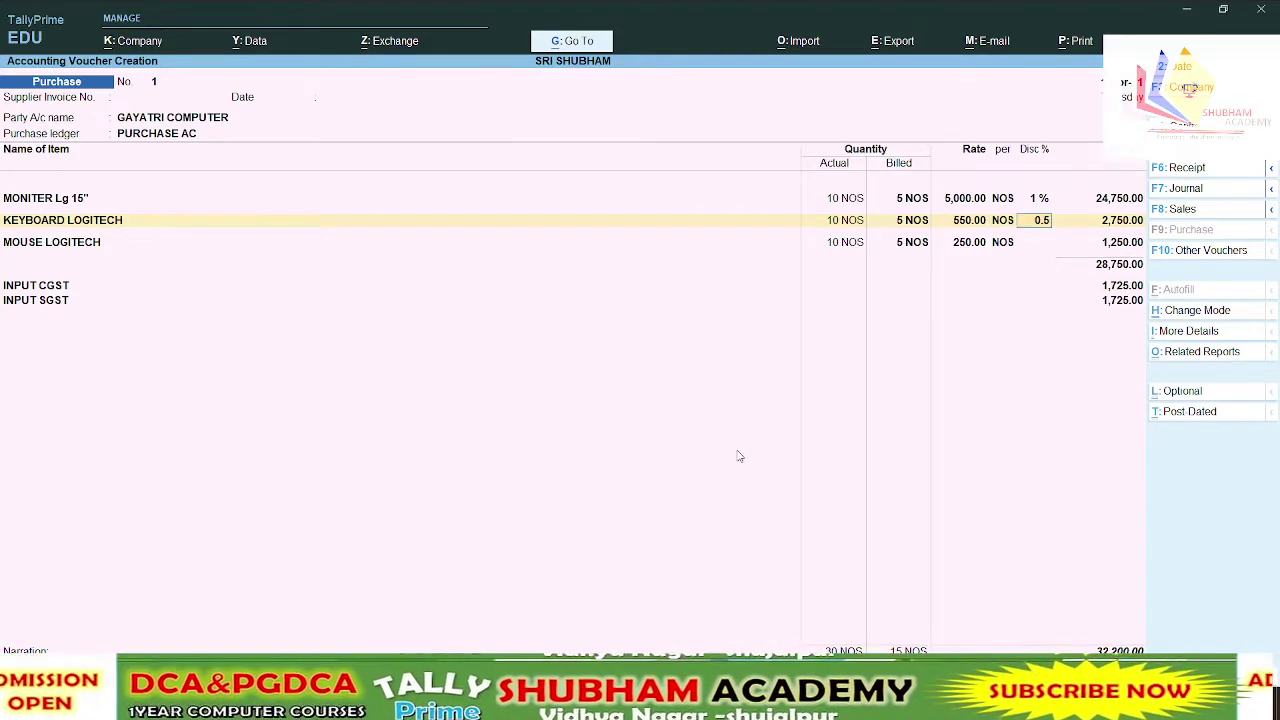
key("Return")
key("Return")
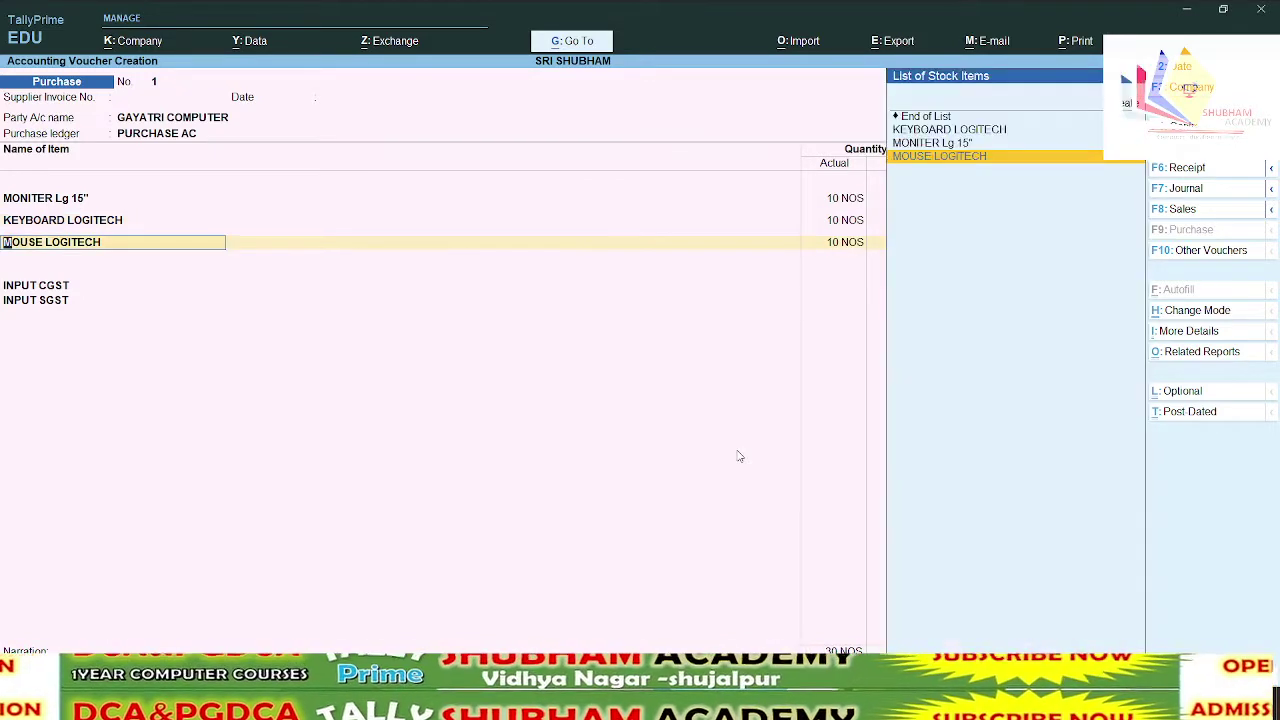
Give the MOUSE LOGITECH line a 1% discount, keeping its quantities and rate
key("Return")
key("Return")
key("Return")
key("Return")
key("Return")
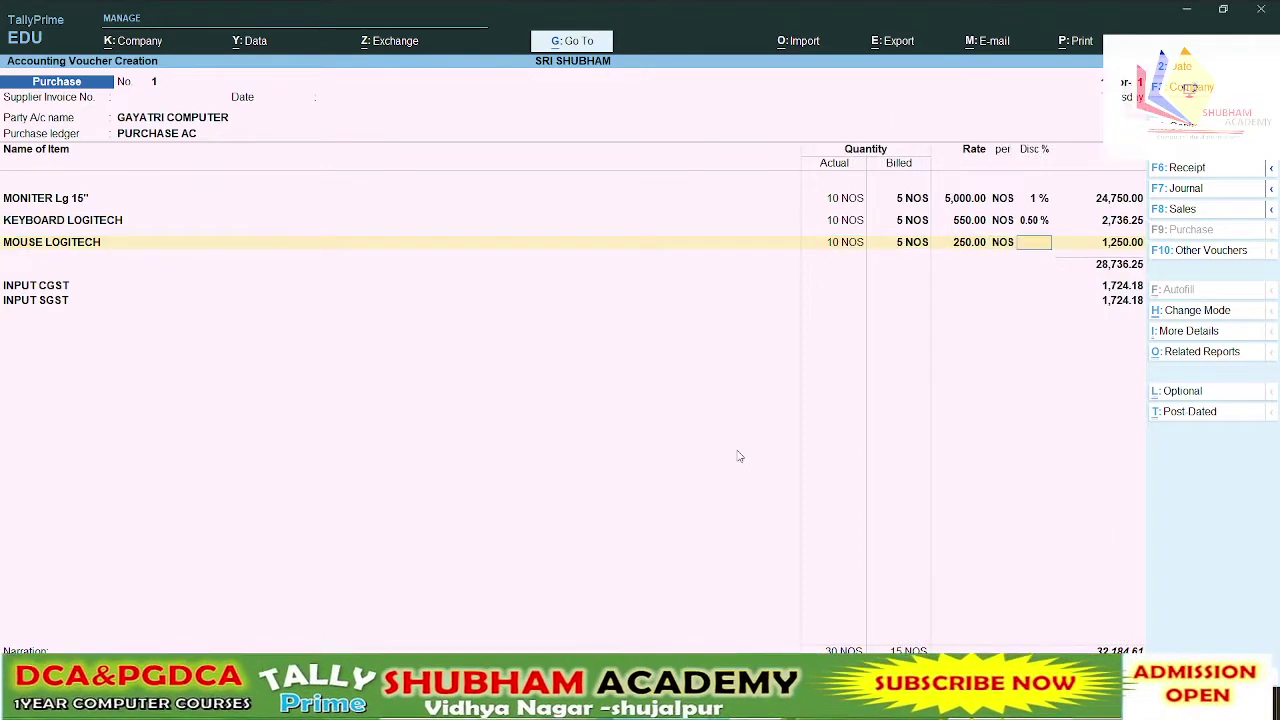
type("1")
key("Return")
key("Return")
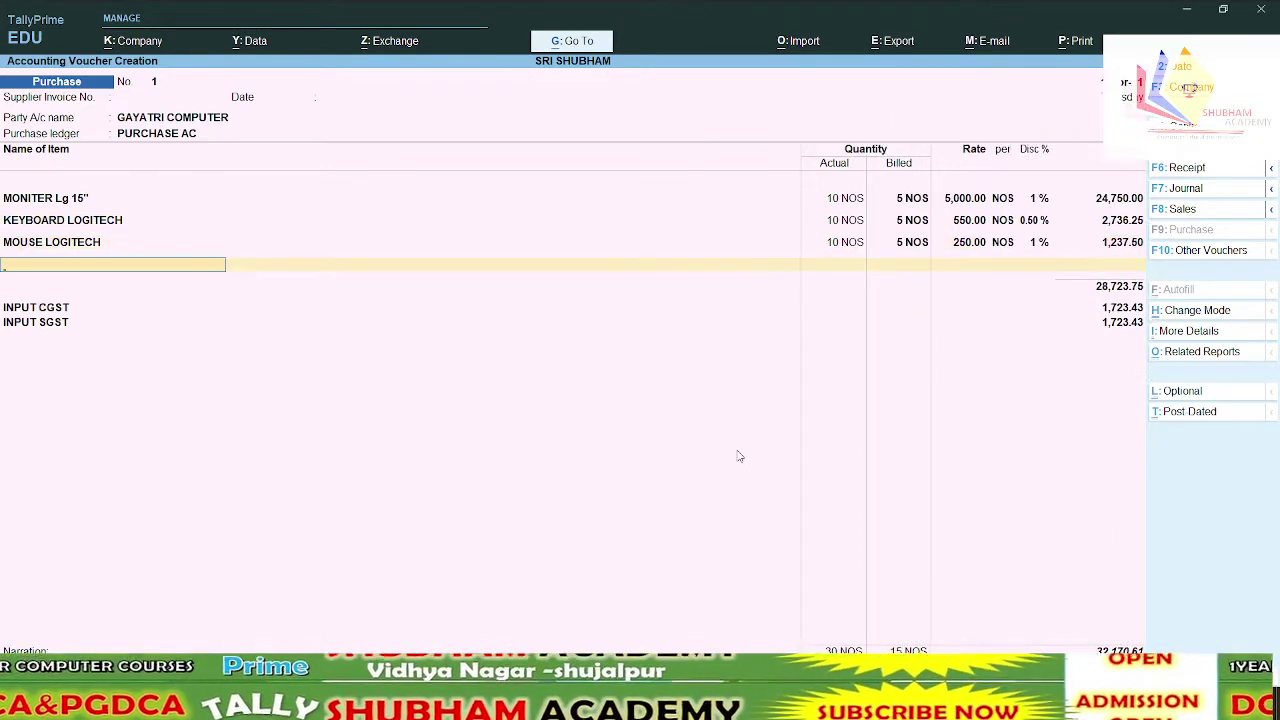
End the item list and accept the recalculated INPUT CGST and INPUT SGST lines
key("Return")
key("Return")
key("Return")
key("Return")
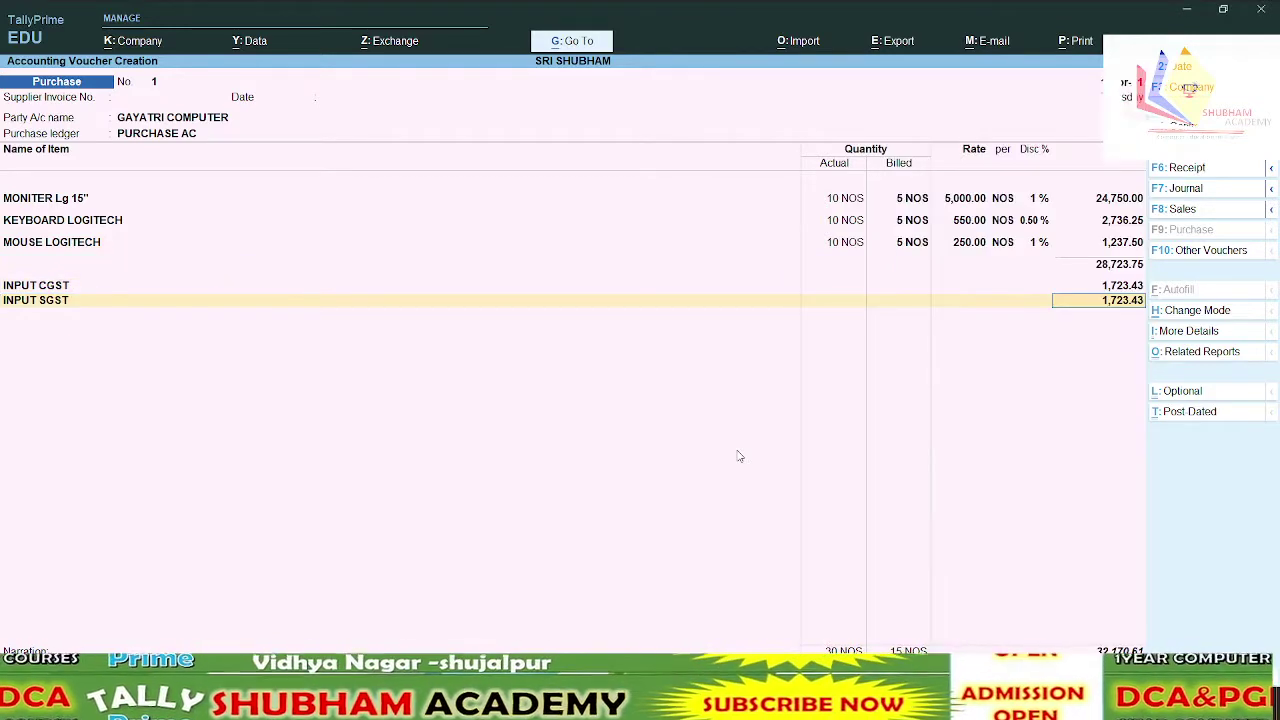
key("Return")
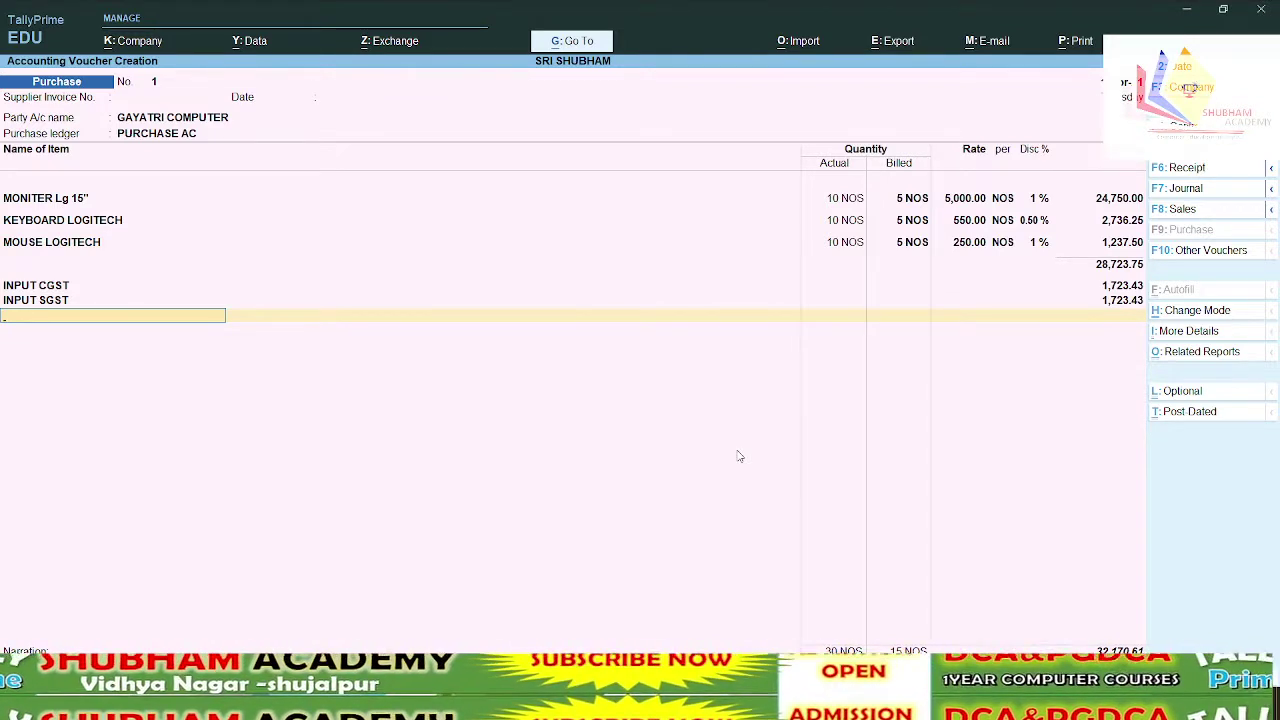
Create a ledger named ROUND OFF (+/-) under Indirect Expenses from the voucher and save it
key("alt+c")
type("RO")
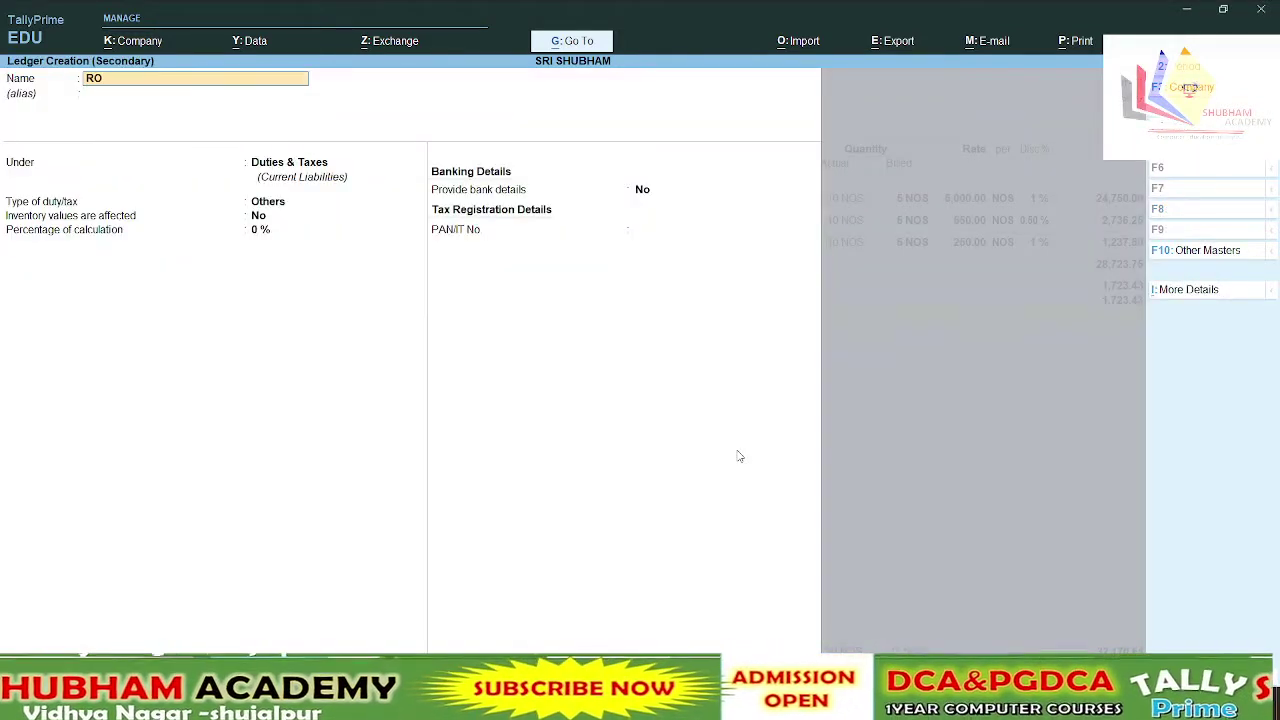
type("UND OFF (+/-")
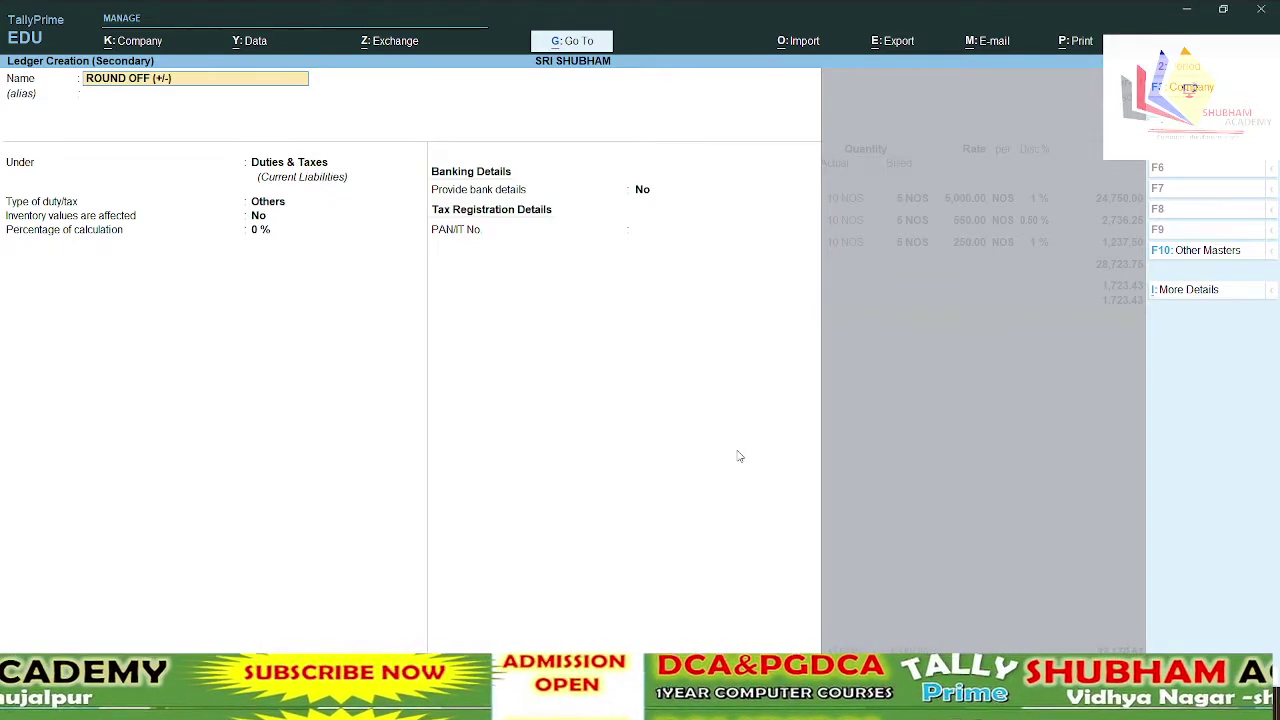
key("Return")
type("IN")
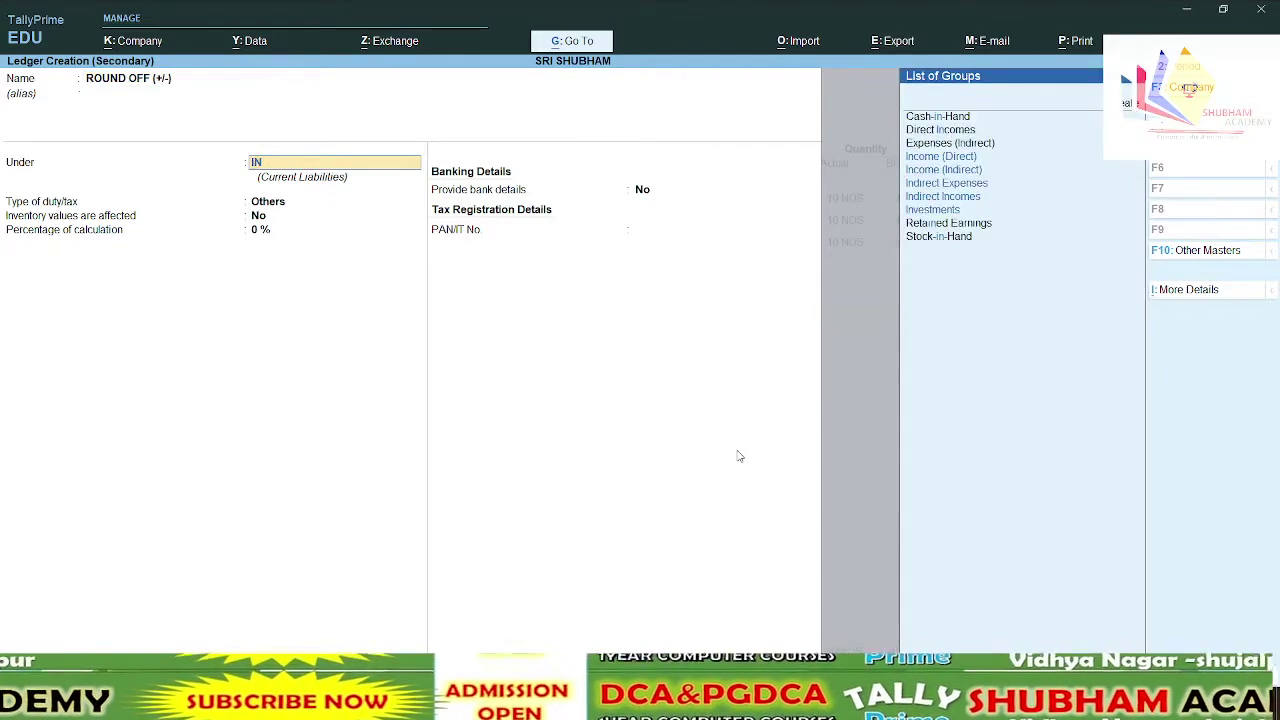
key("Down")
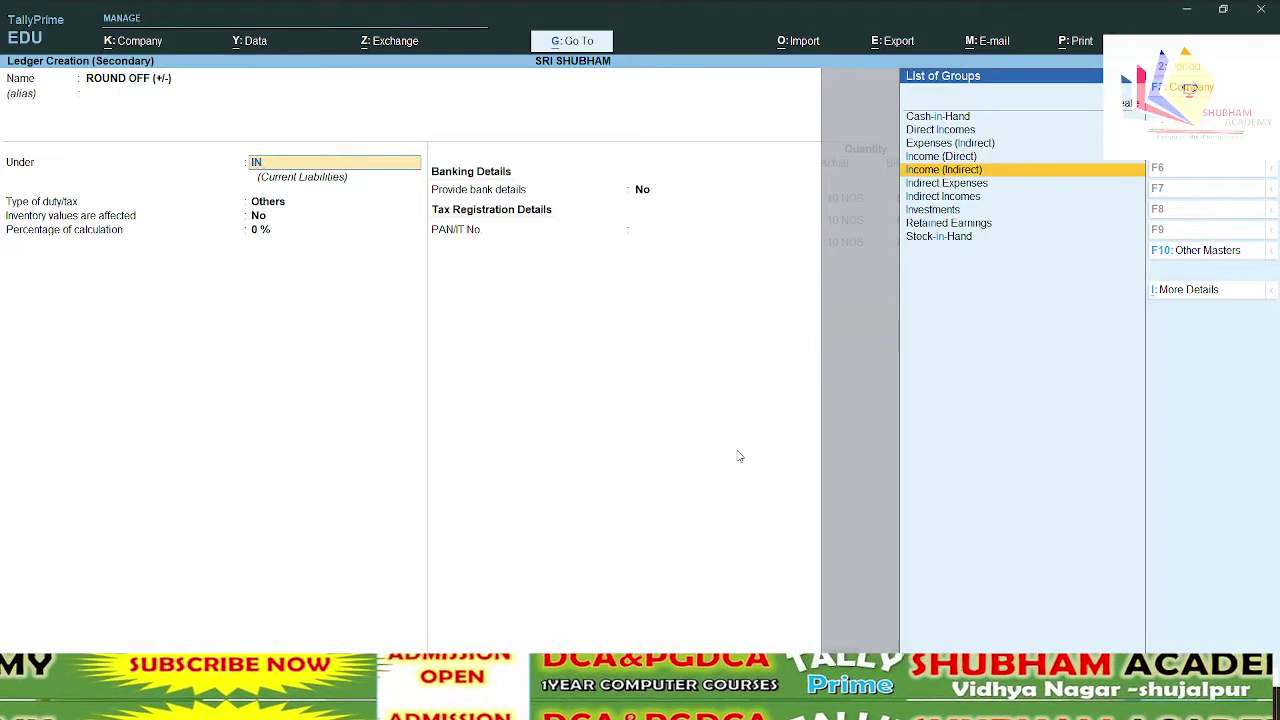
key("Down")
key("Return")
key("ctrl+a")
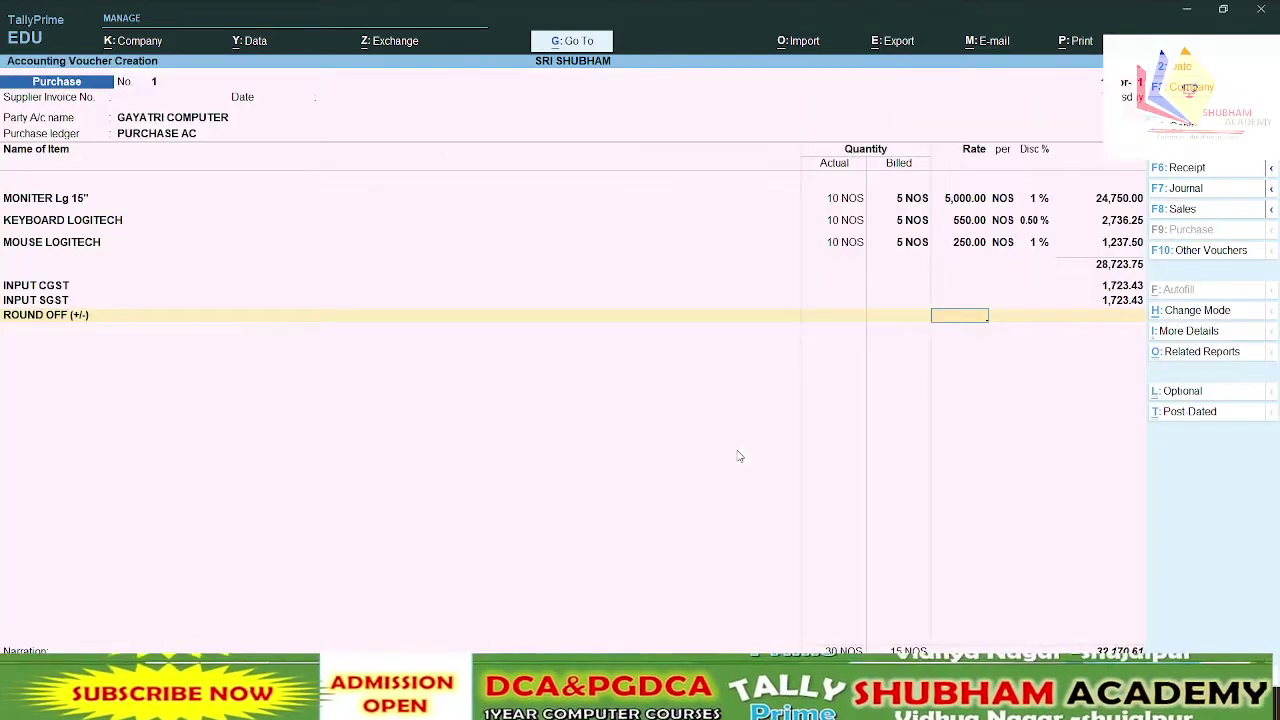
Enter 0.61 as the amount of the ROUND OFF (+/-) line and accept the line
key("Return")
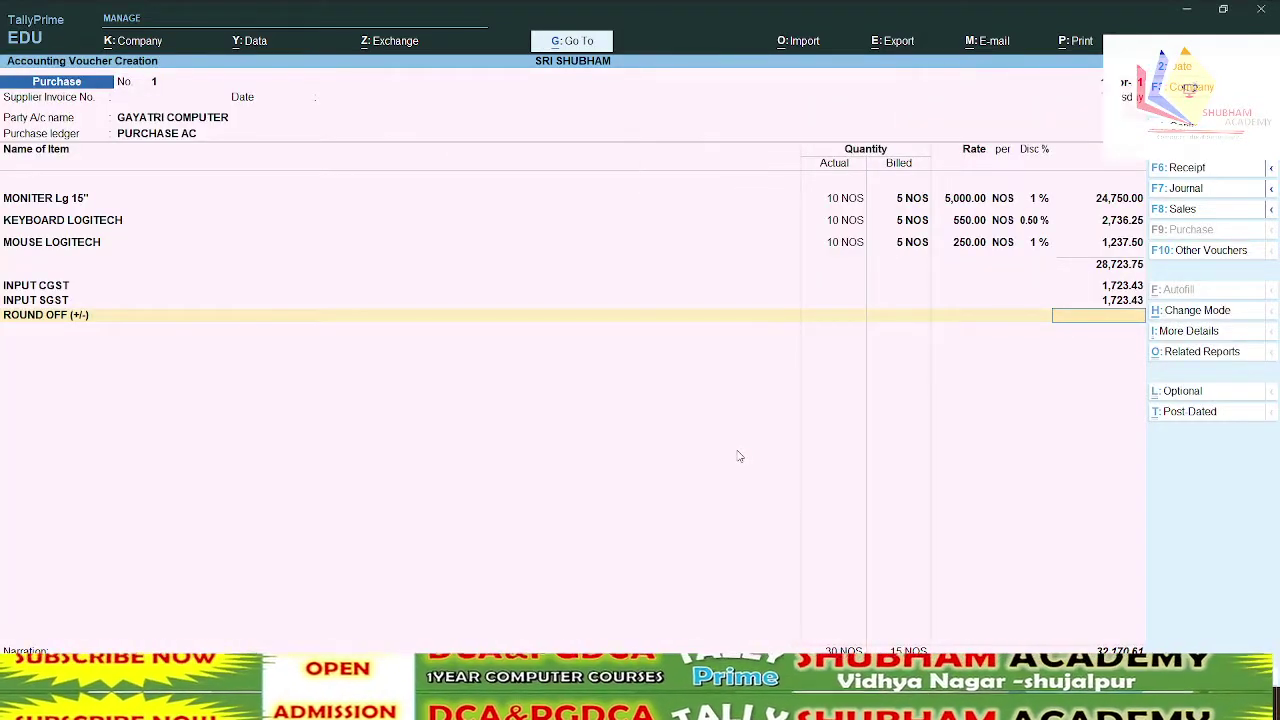
type("0.")
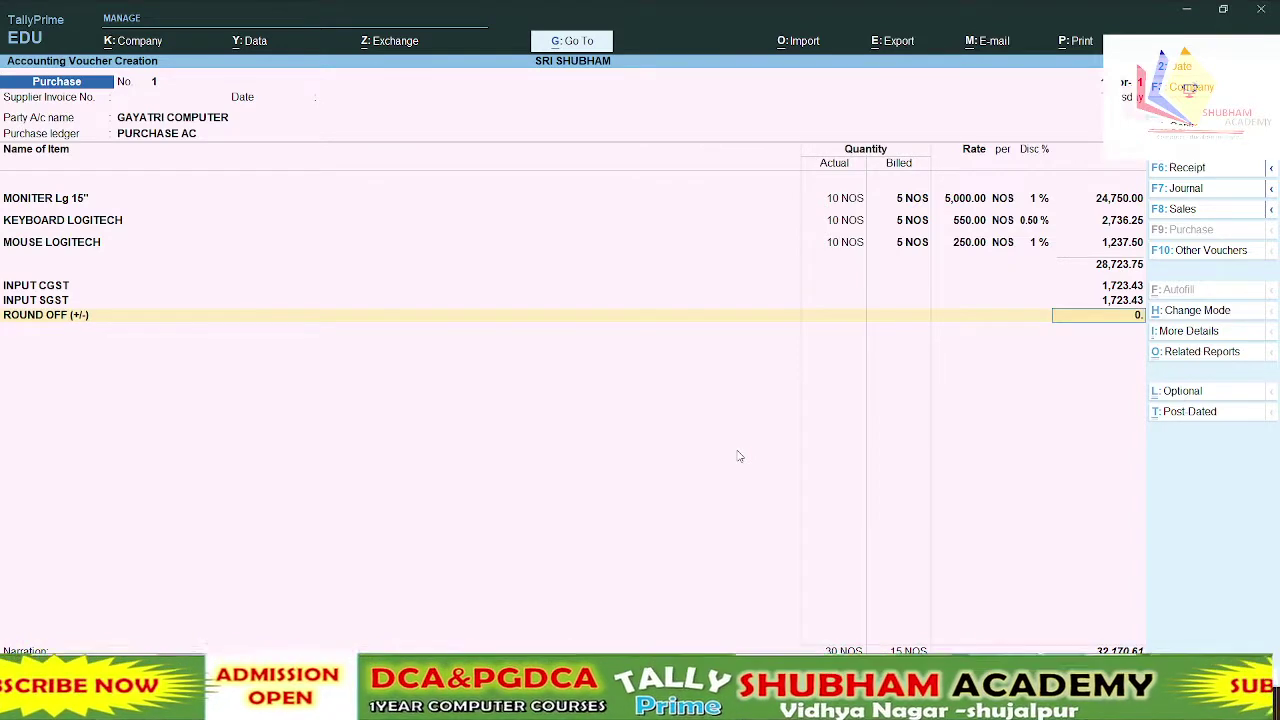
type("61")
key("Return")
key("Return")
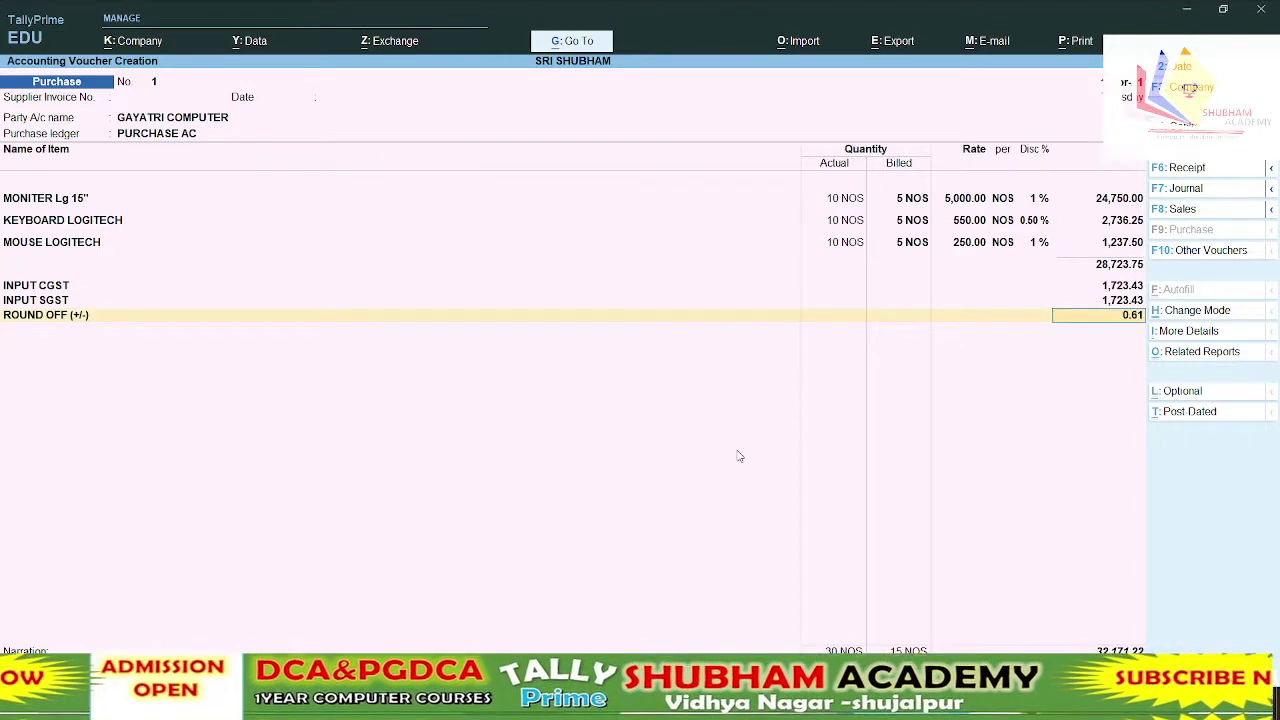
key("Return")
key("Return")
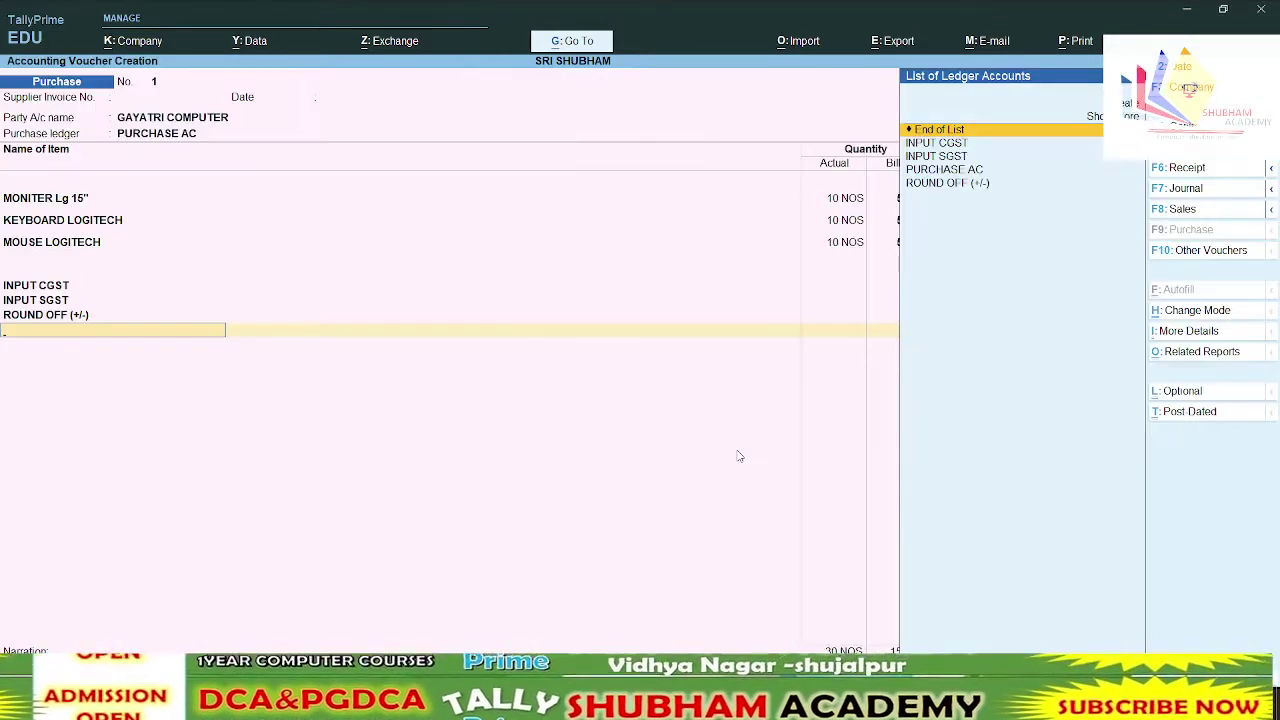
Return to the ROUND OFF (+/-) line, set its amount to -0.61 and finish the ledger list
key("BackSpace")
key("Return")
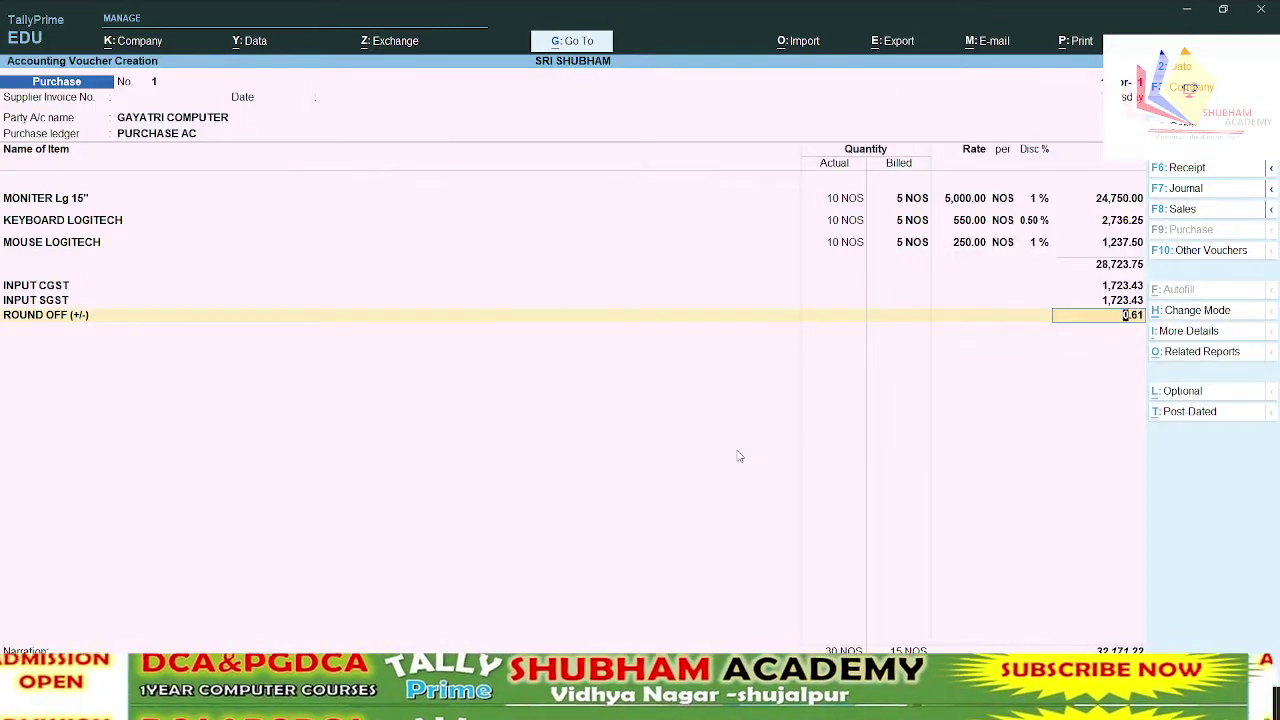
type("-0.61")
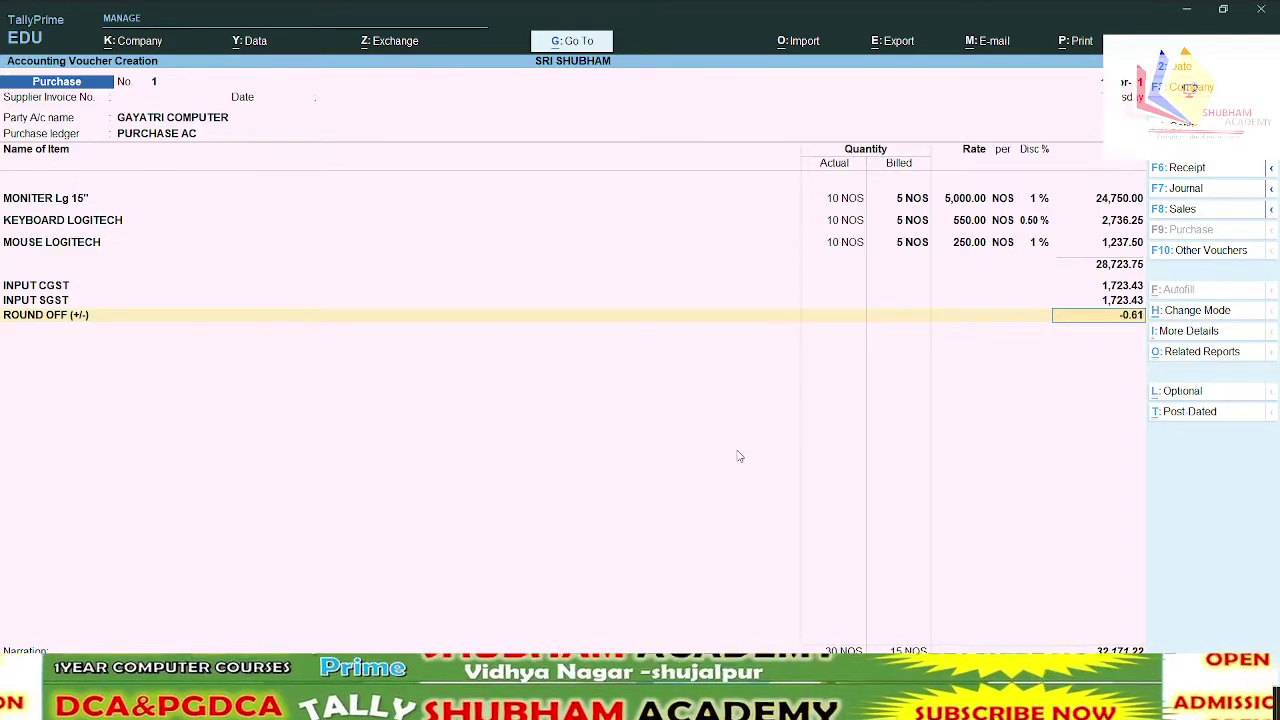
key("Return")
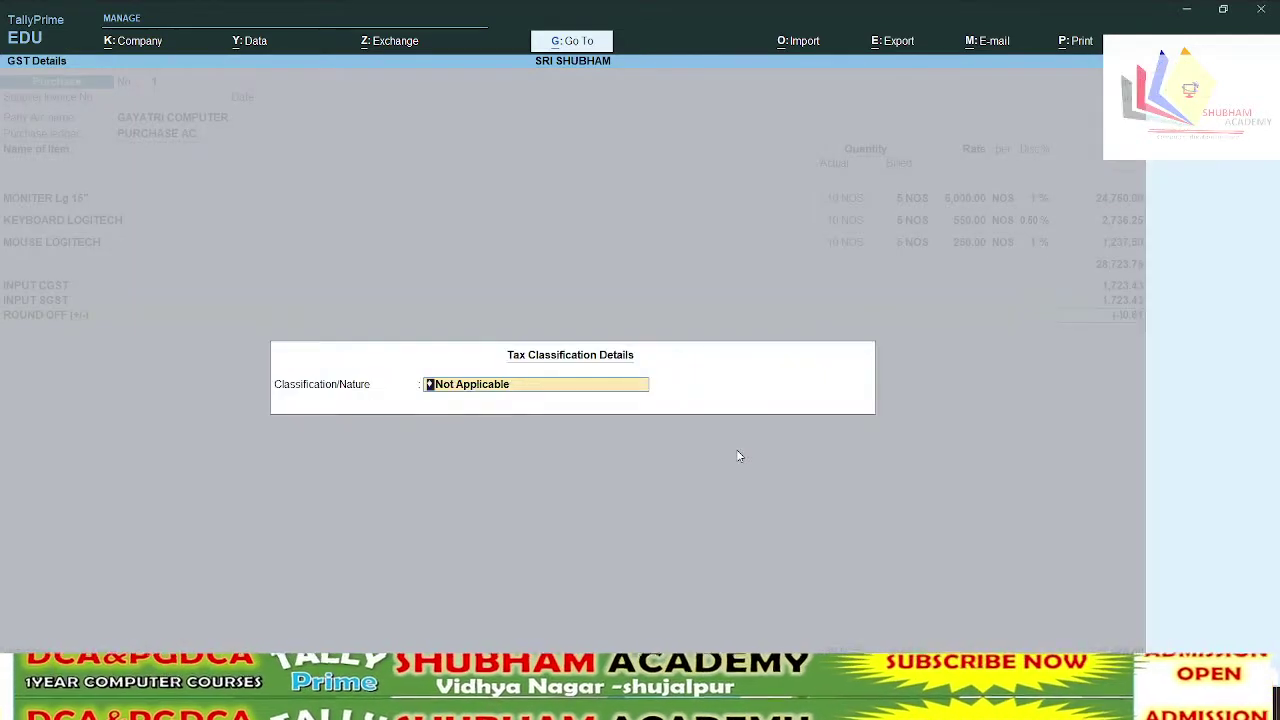
key("Return")
key("Return")
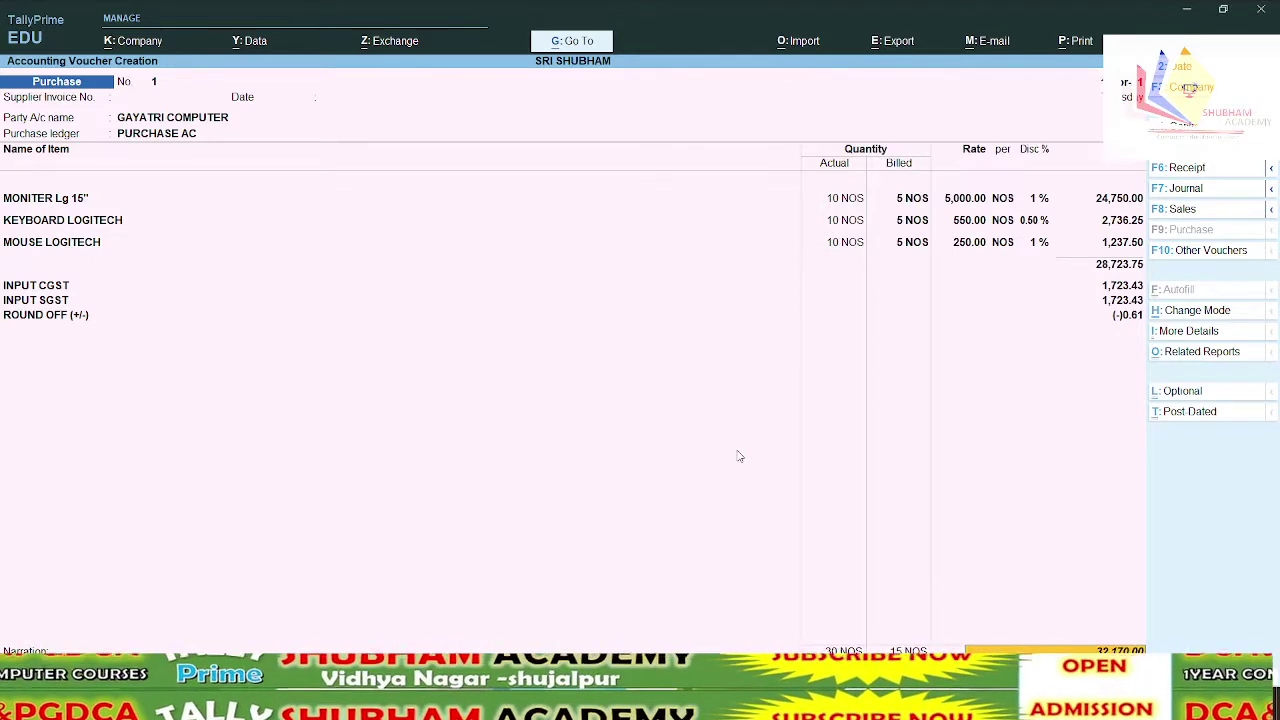
Record the supplier's bill of 32,170.00 Cr as New Ref 1 in the bill-wise details and save the purchase voucher
key("Return")
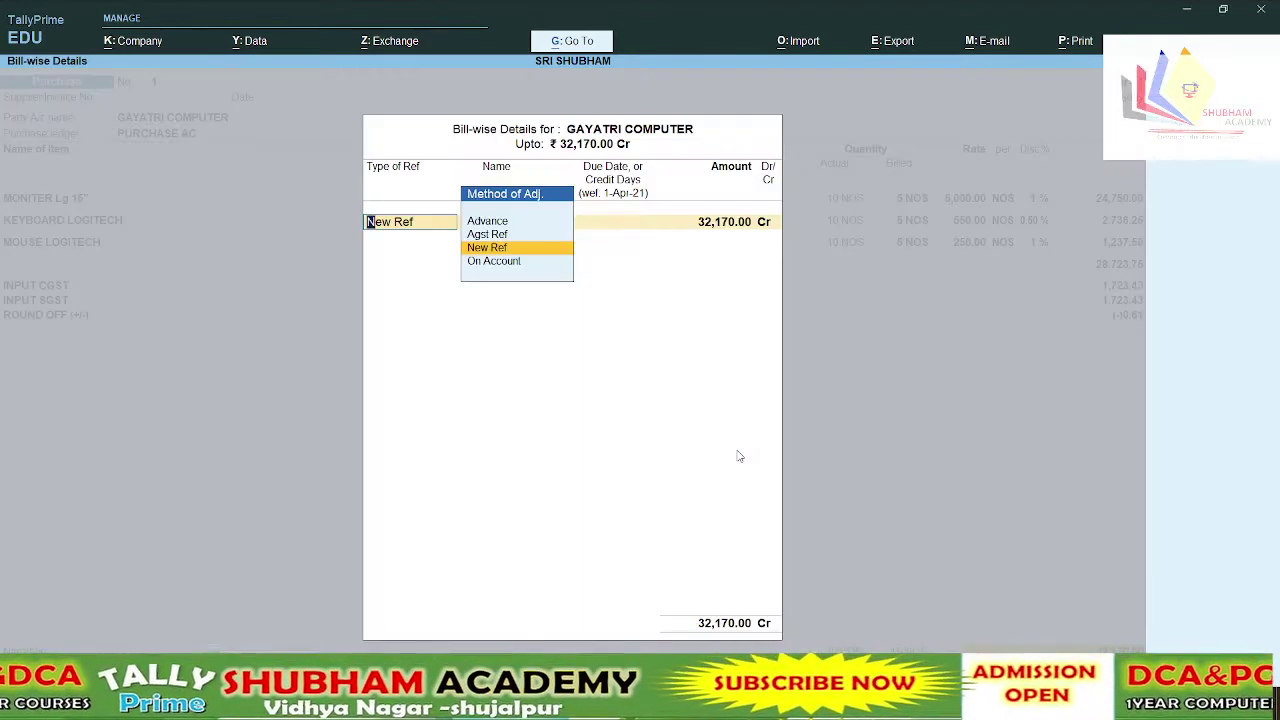
key("Return")
key("Return")
key("Return")
key("Return")
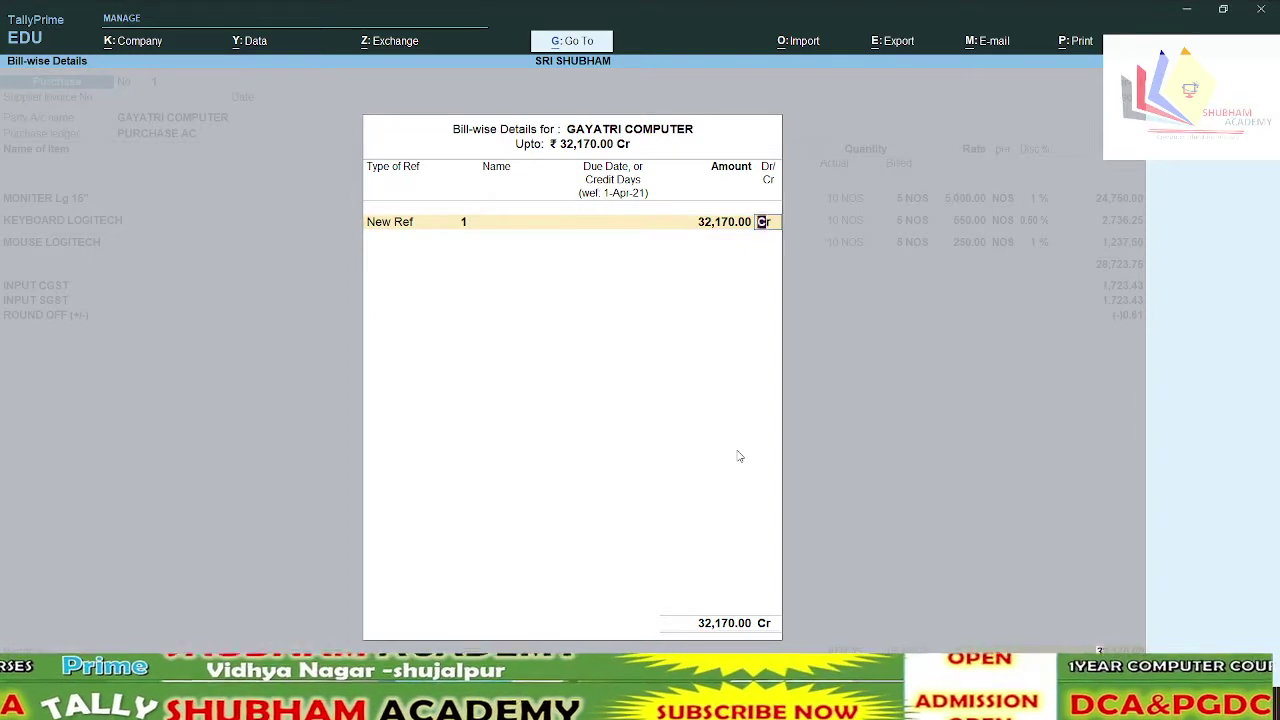
key("Return")
key("Return")
key("Return")
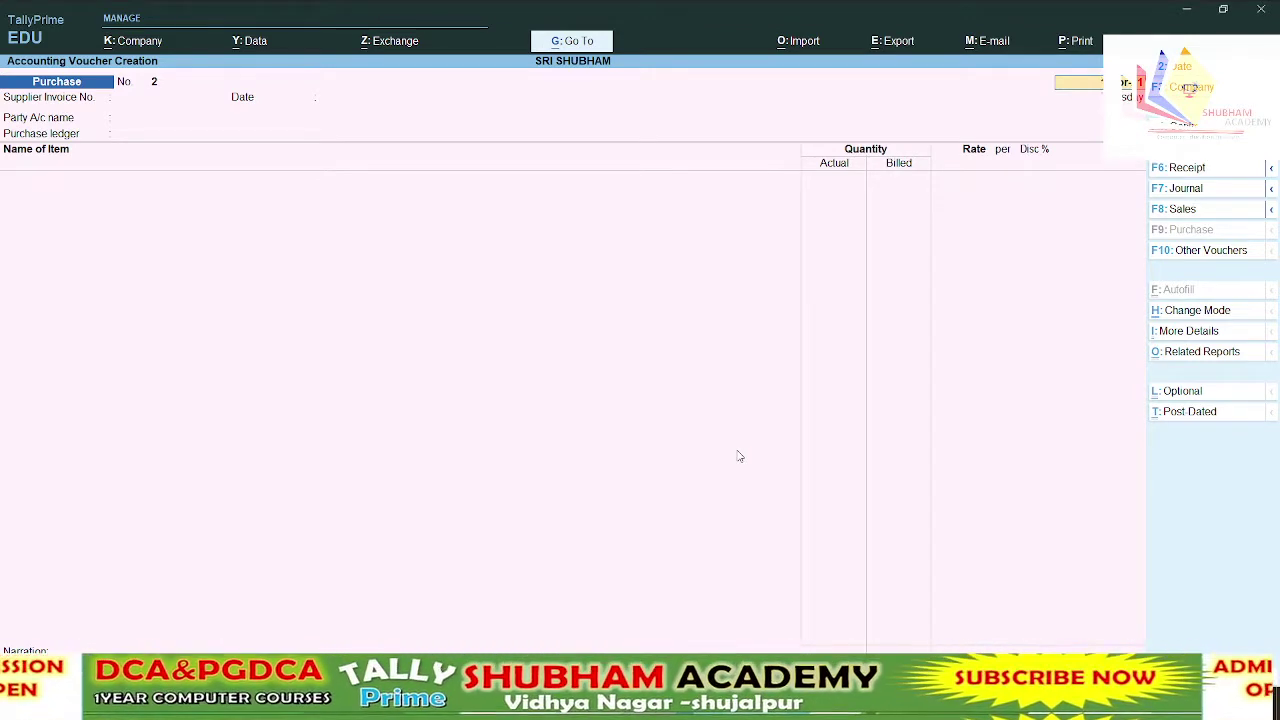
Switch to a new Sales voucher and set Cash as the party account
key("F8")
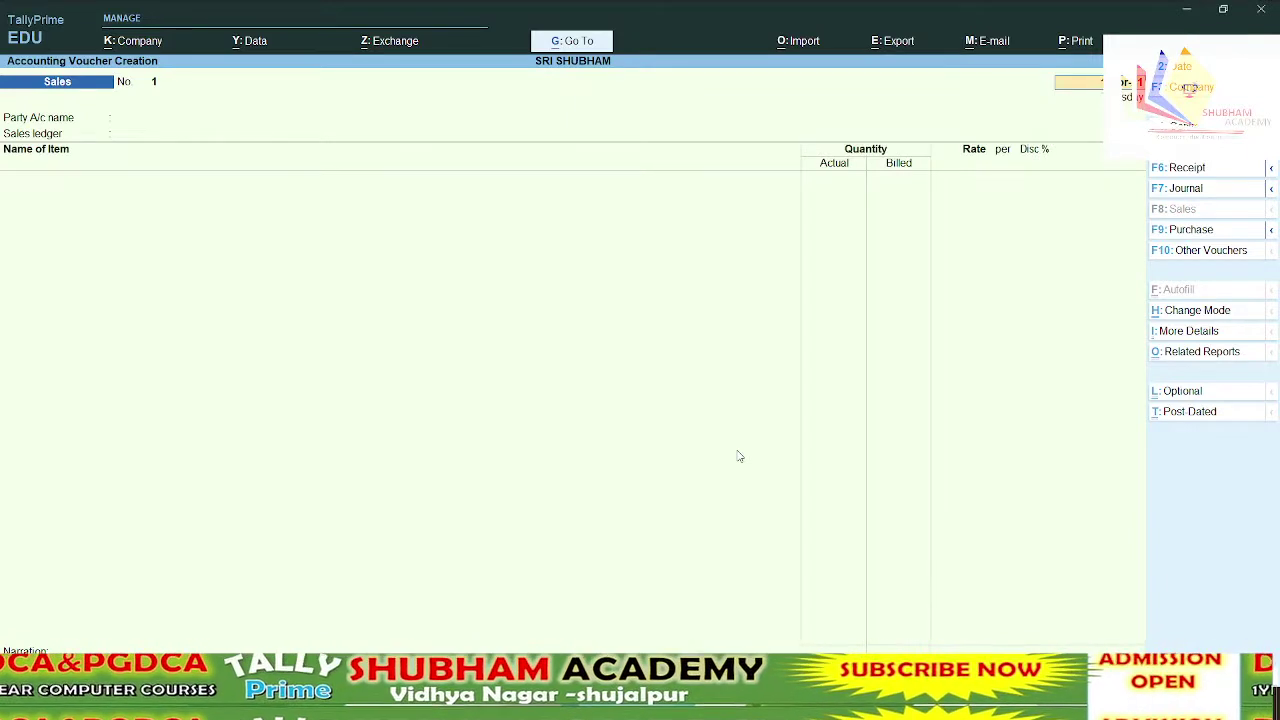
key("Return")
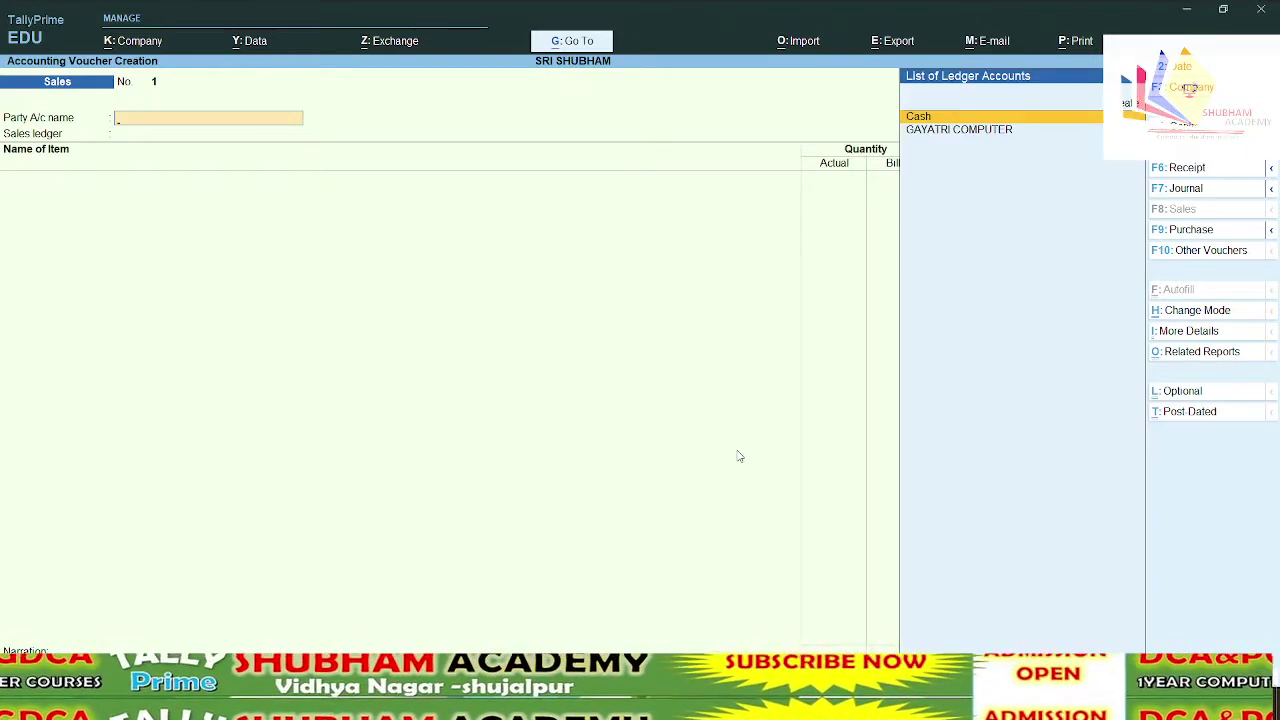
key("Return")
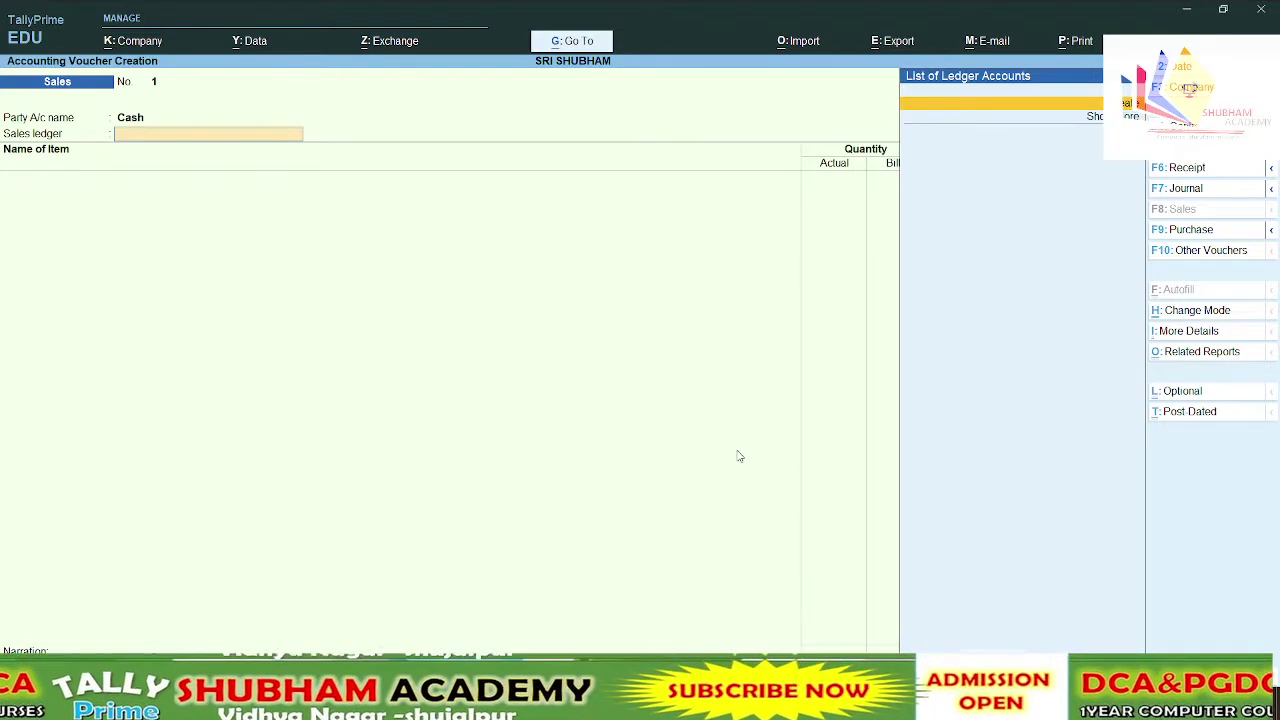
Create a ledger named SALES under Sales Accounts from the voucher and save it as the sales ledger
key("alt+c")
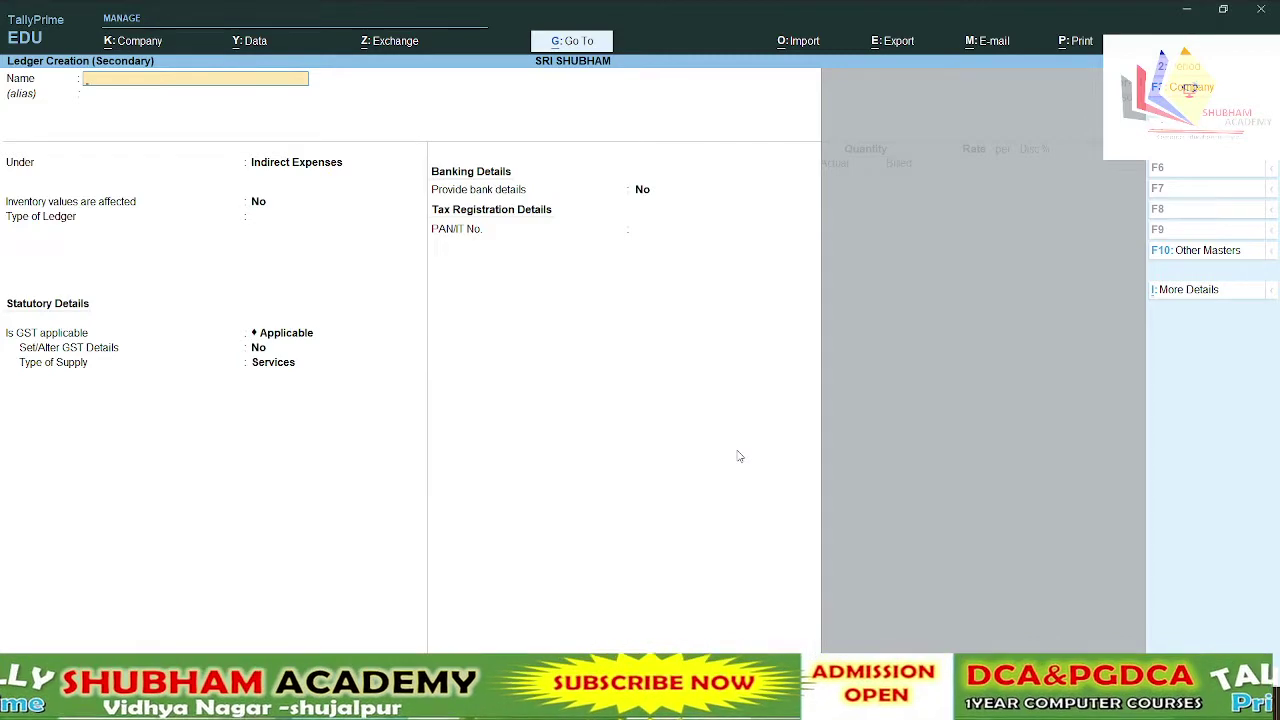
type("SALES")
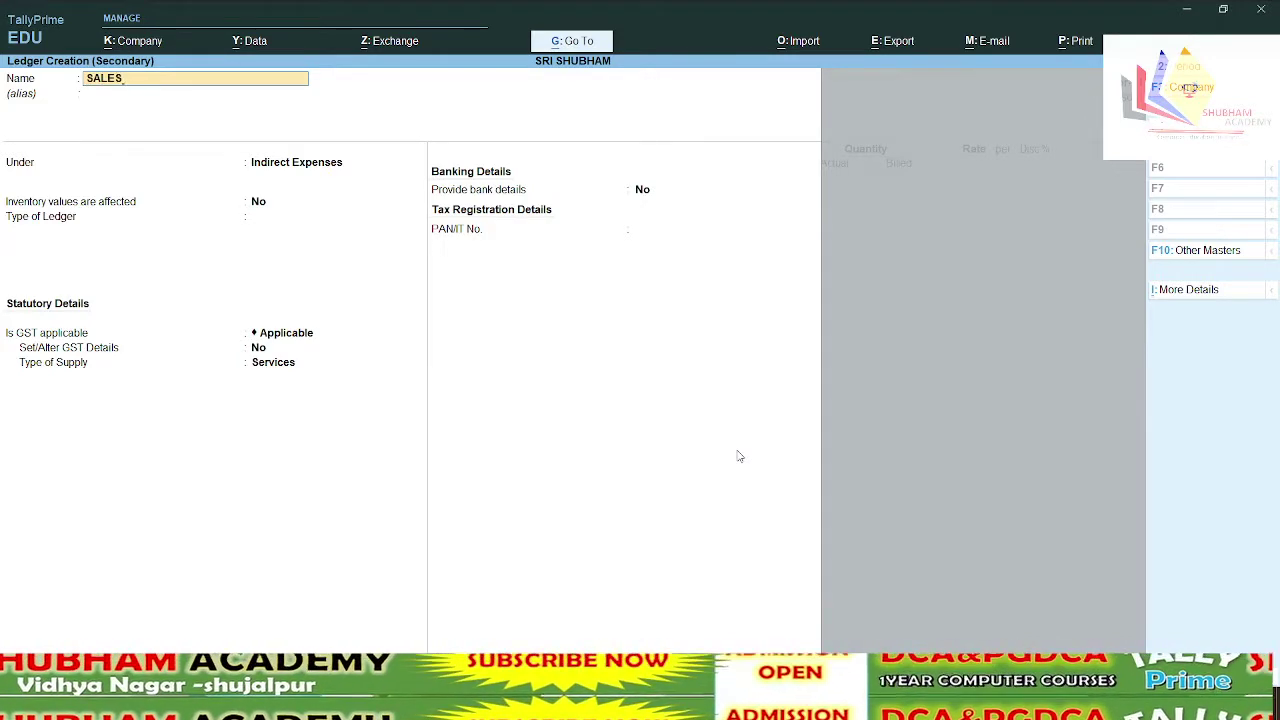
key("Return")
key("Return")
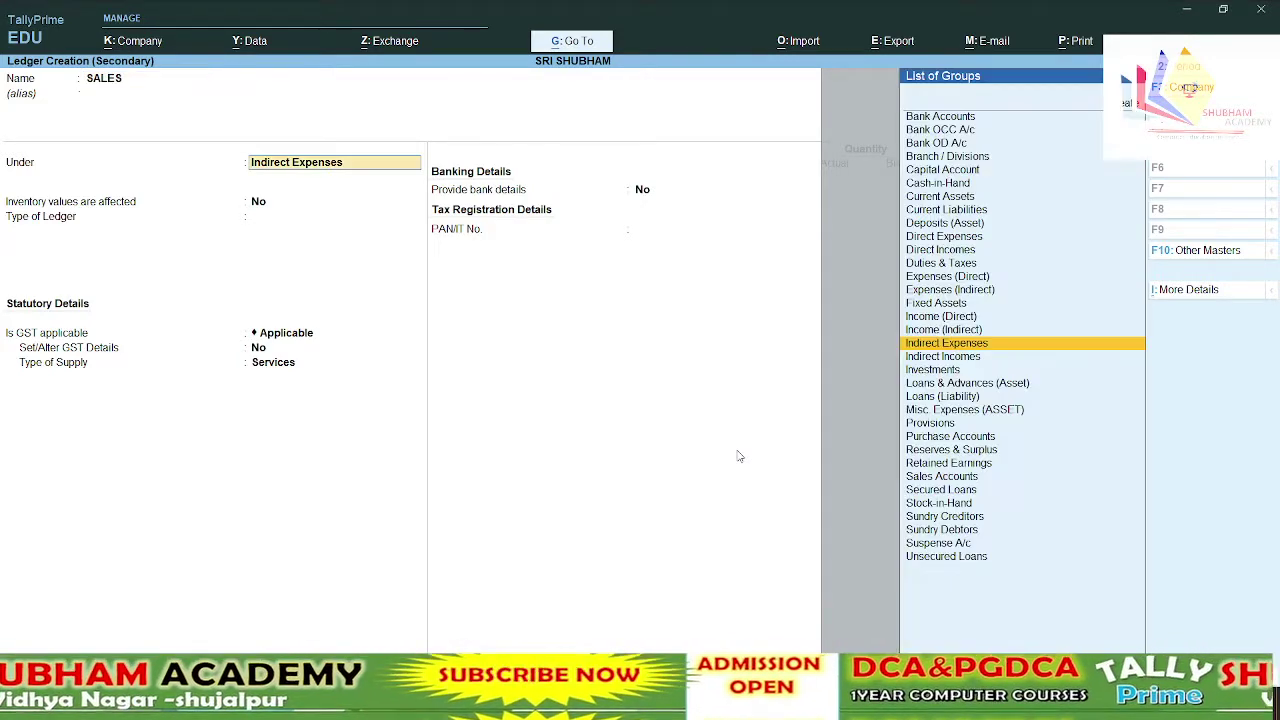
type("SA")
key("Return")
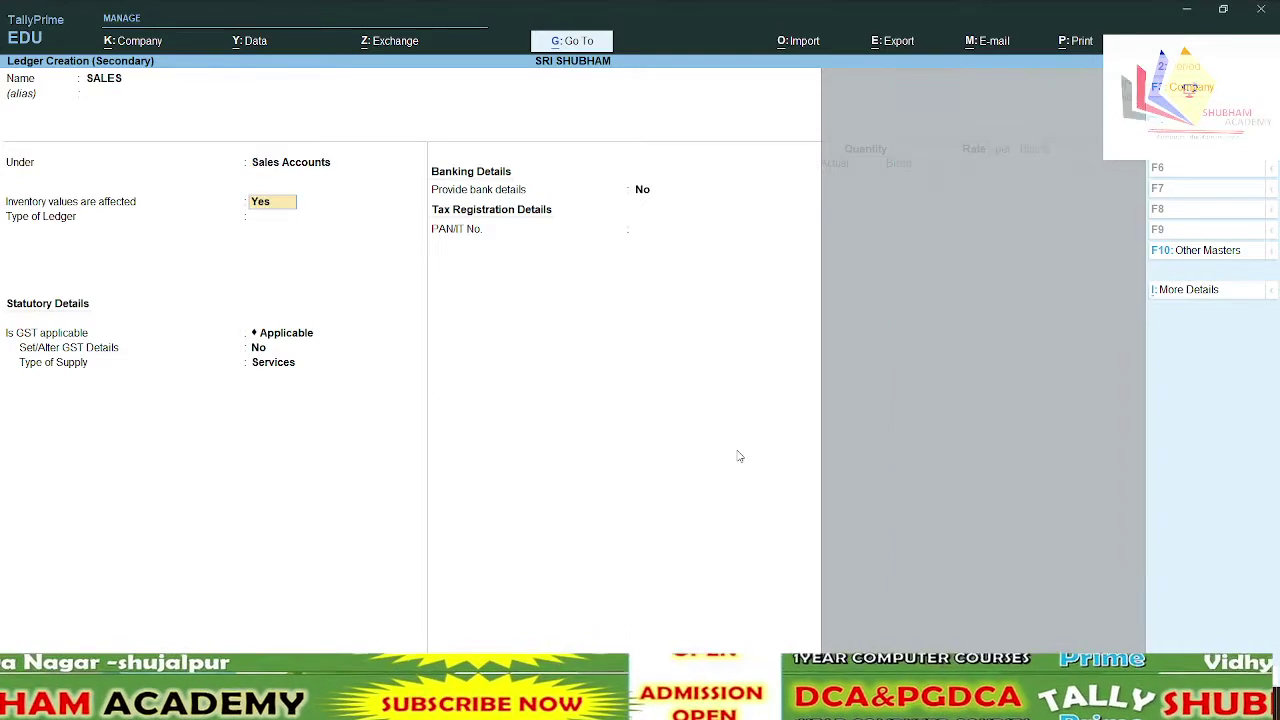
key("n")
key("ctrl+a")
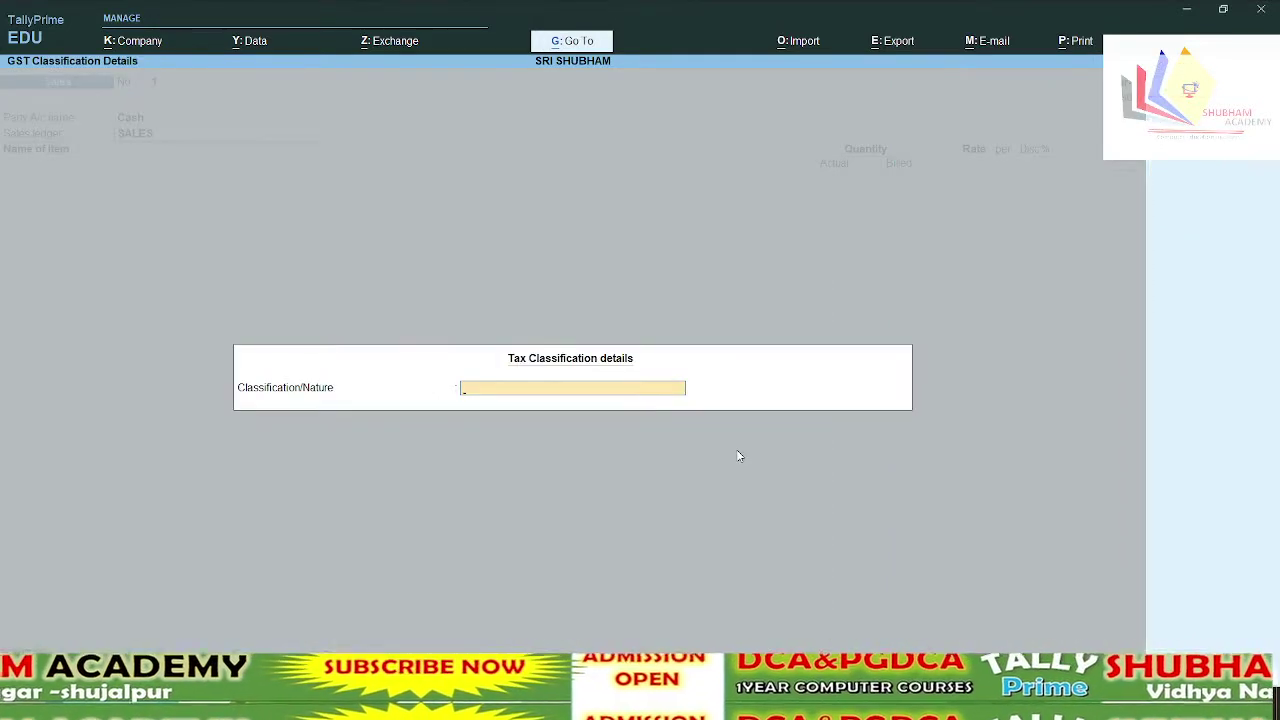
Set the tax classification of the SALES ledger in the voucher to Sales Nil Rated
type("SA")
key("Down")
key("Down")
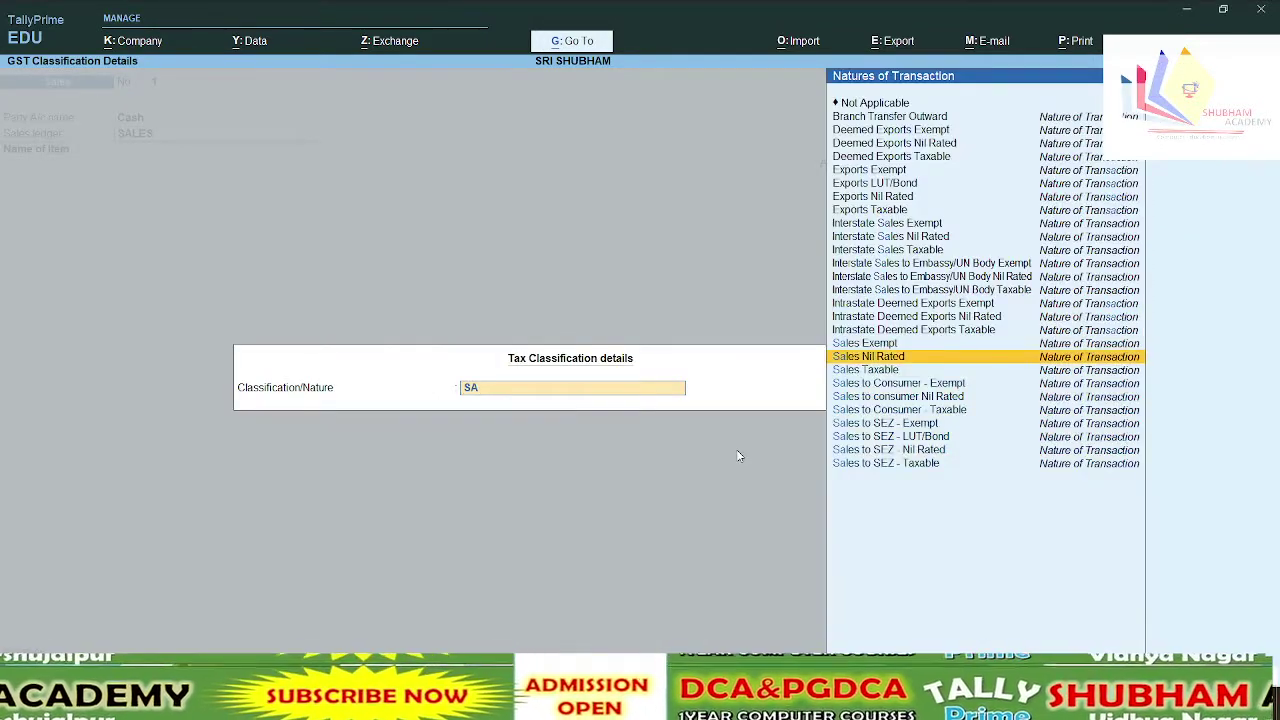
key("Return")
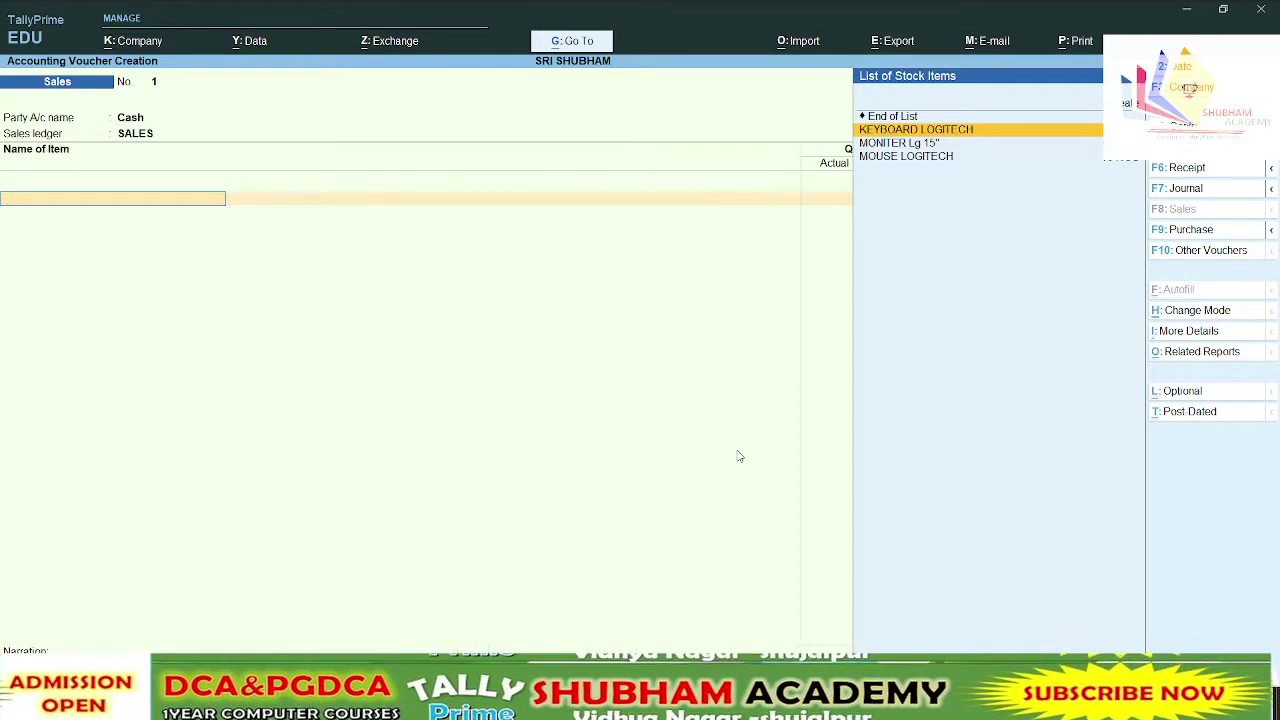
Add KEYBOARD LOGITECH to the sales voucher with 10 NOS as both the actual and the billed quantity
key("Return")
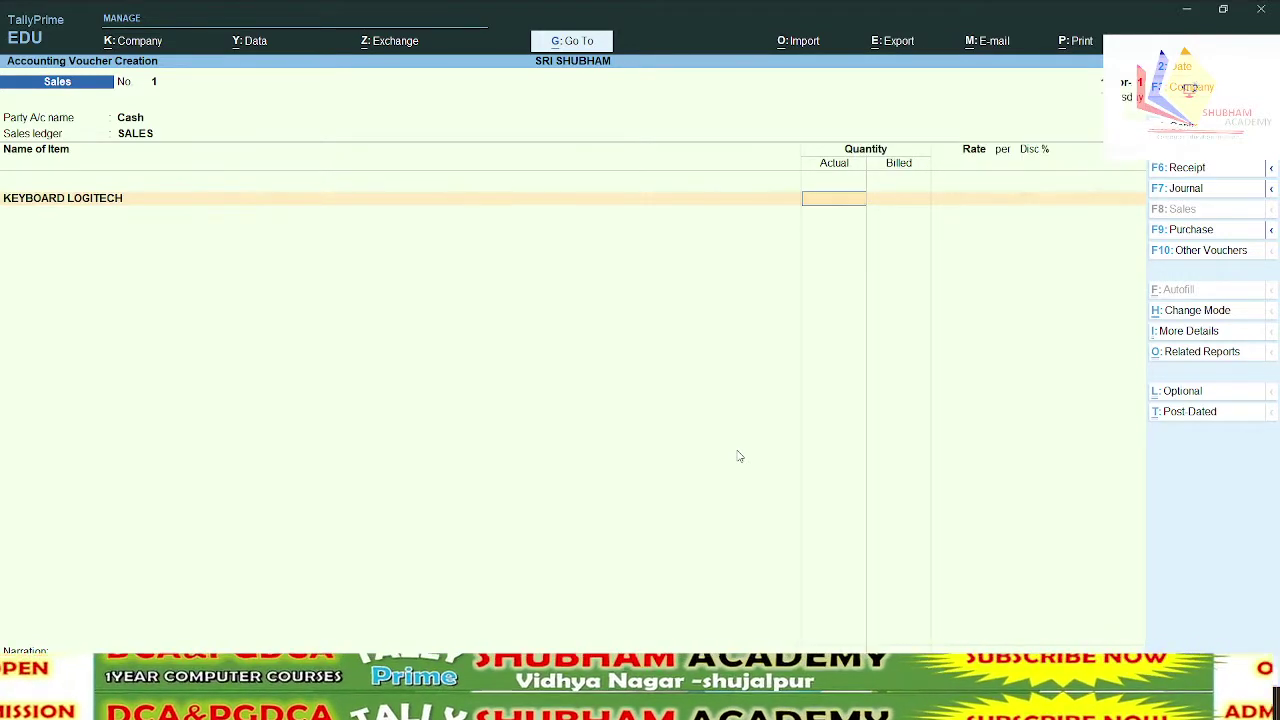
type("10")
key("Return")
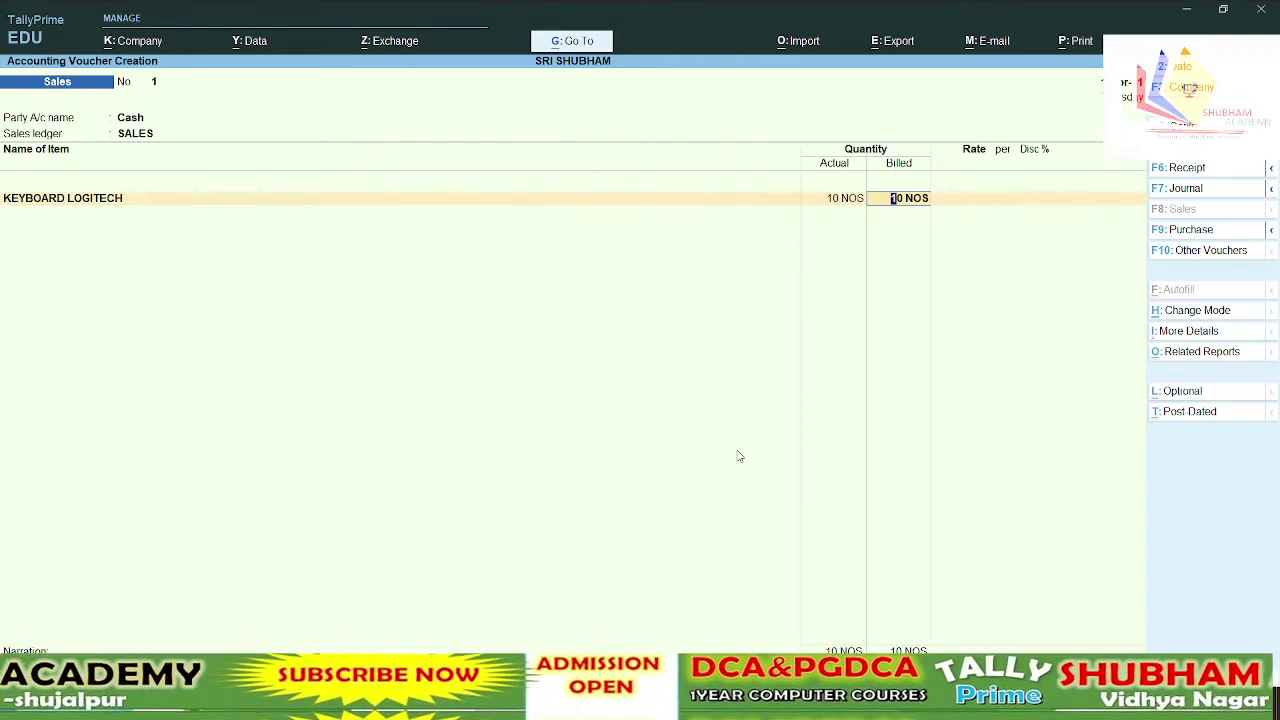
type("5")
key("Return")
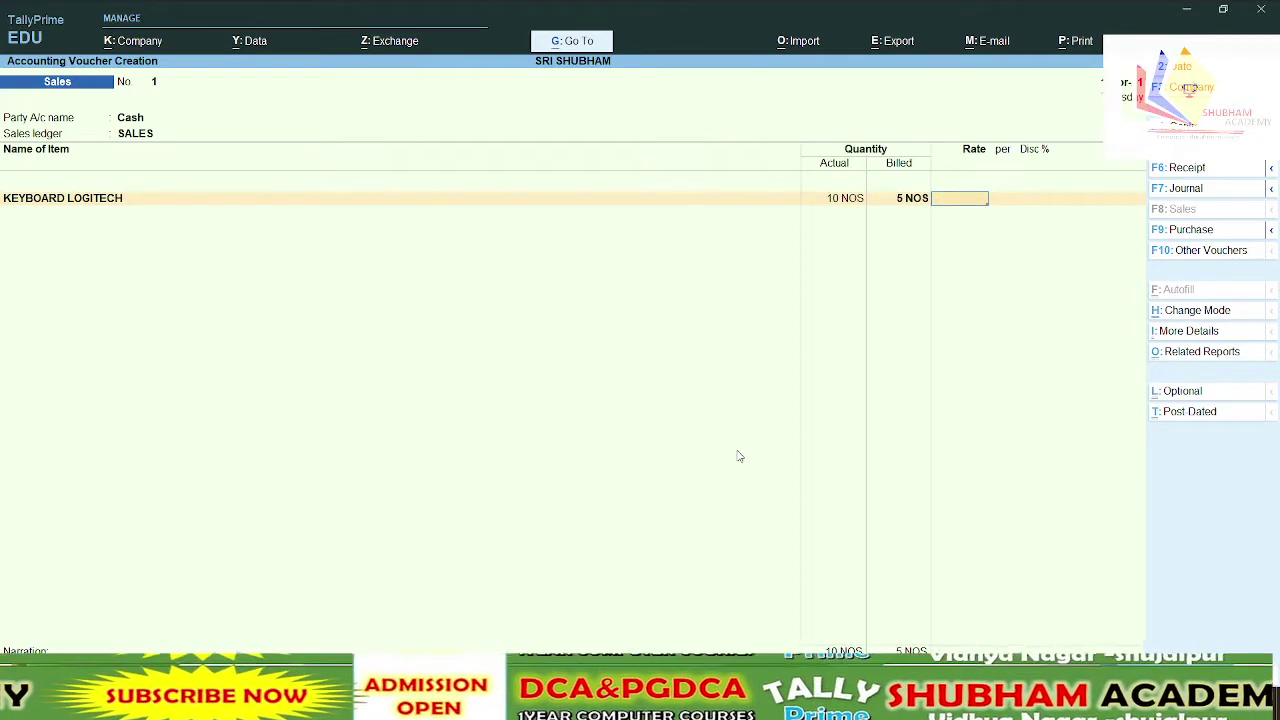
key("BackSpace")
type("10")
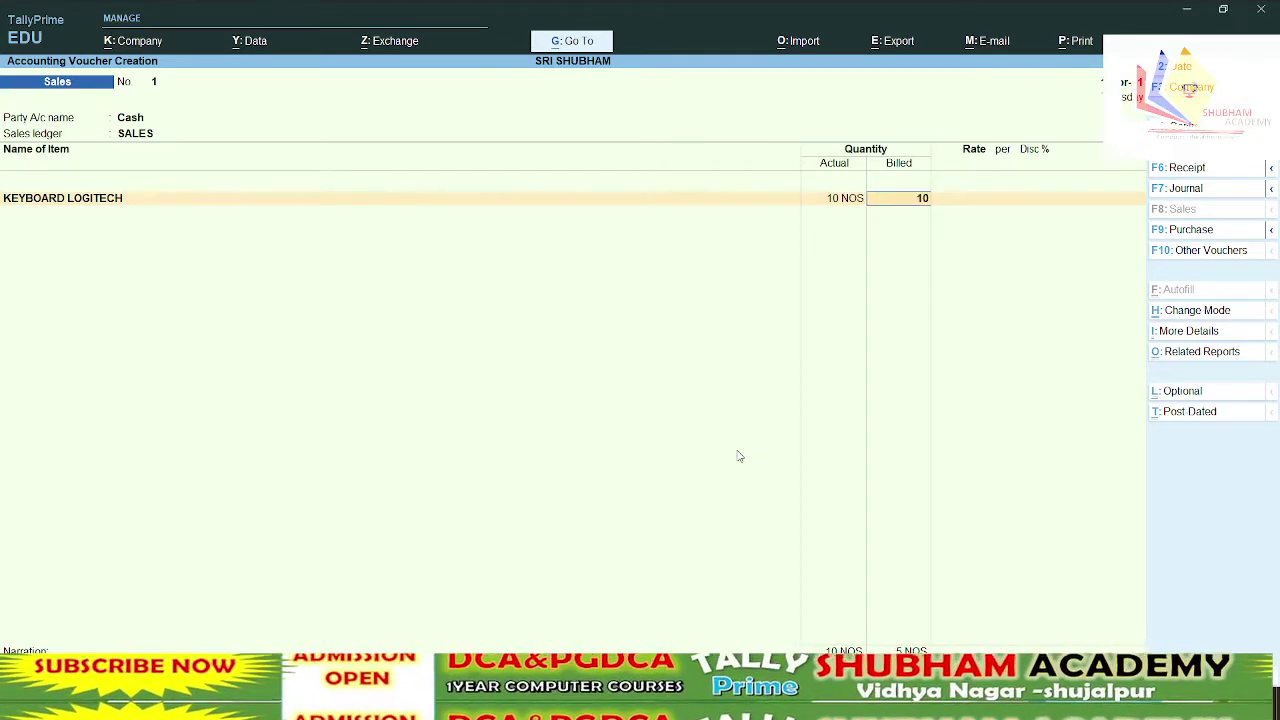
key("Return")
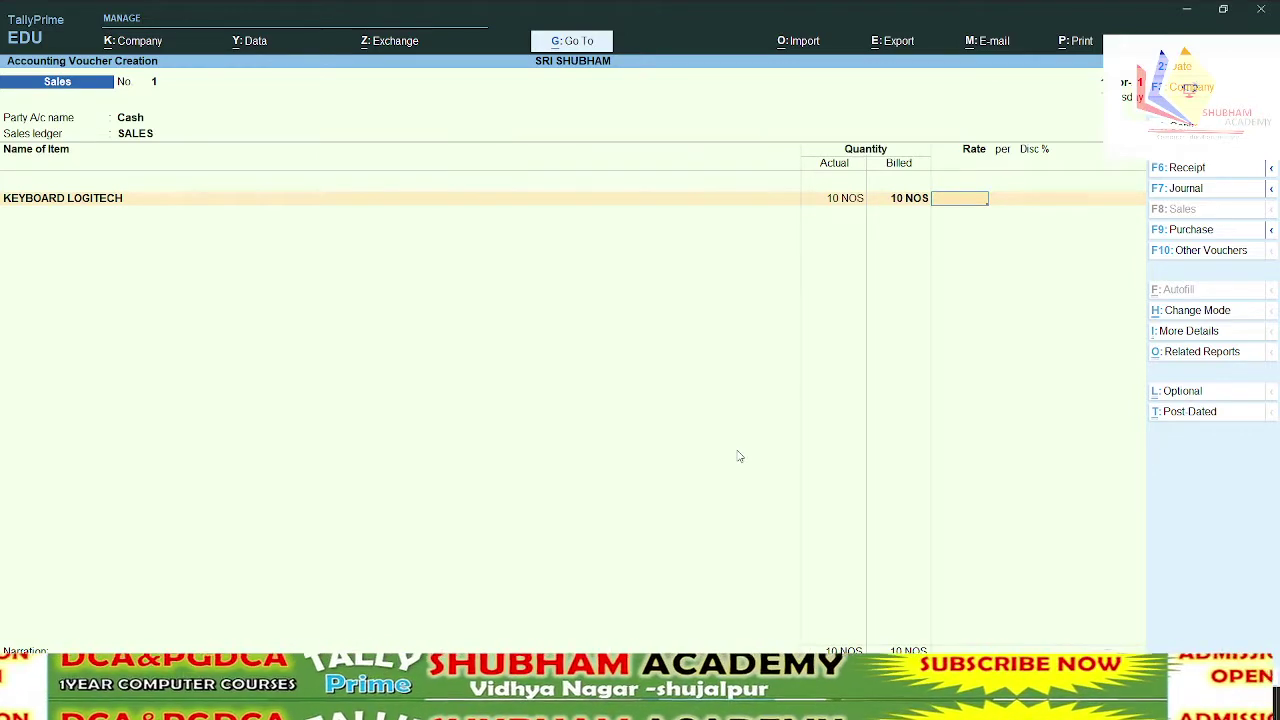
Set the keyboard's rate to 650 per NOS without a discount and end the item list
type("650")
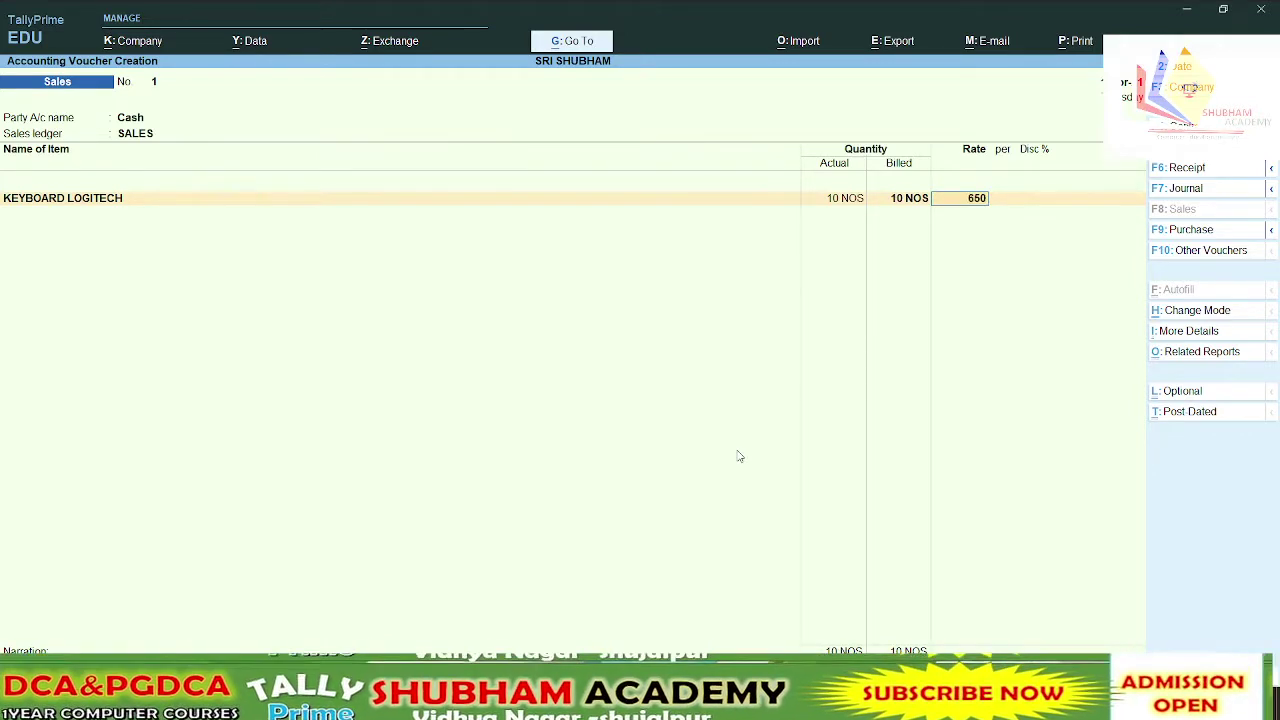
key("Return")
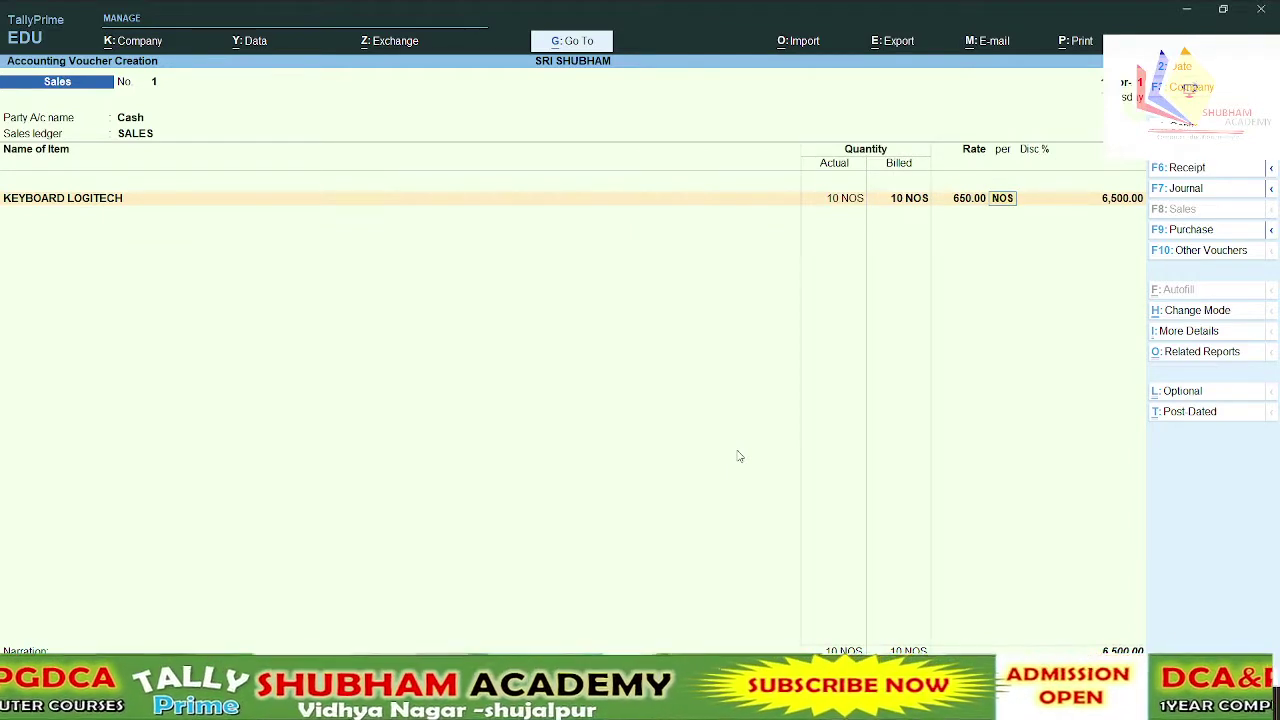
key("Return")
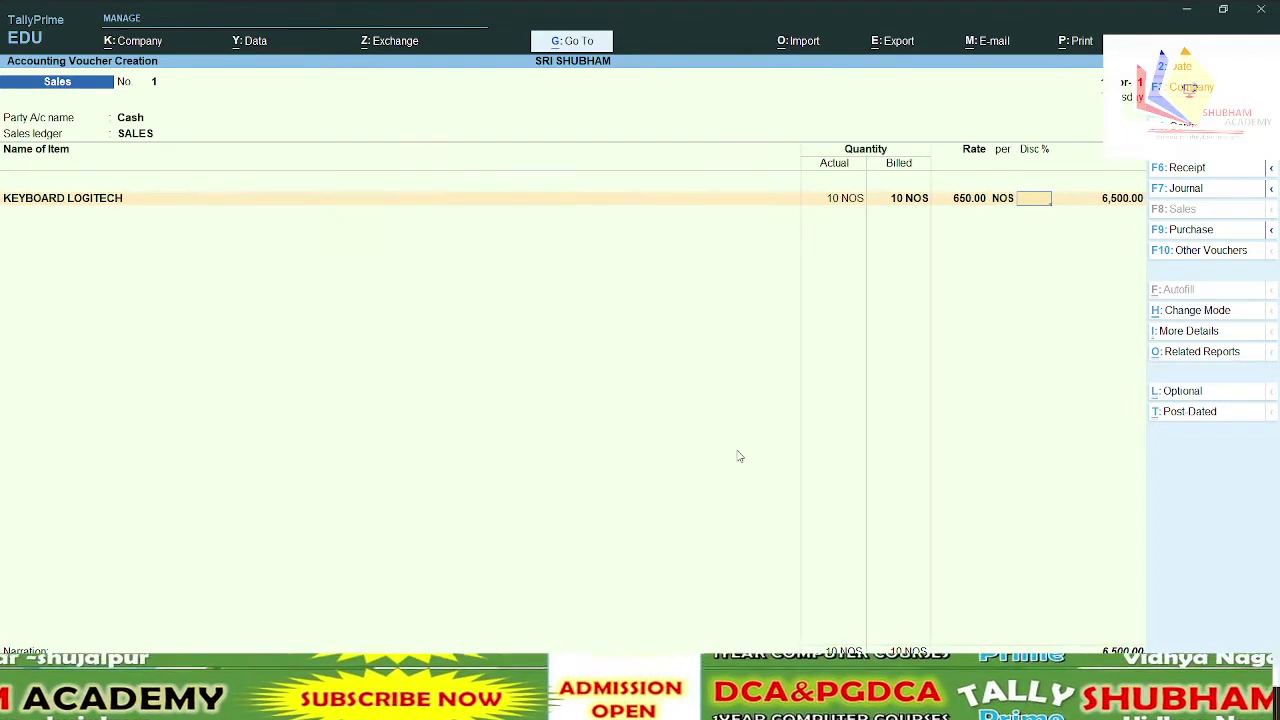
key("Return")
key("Return")
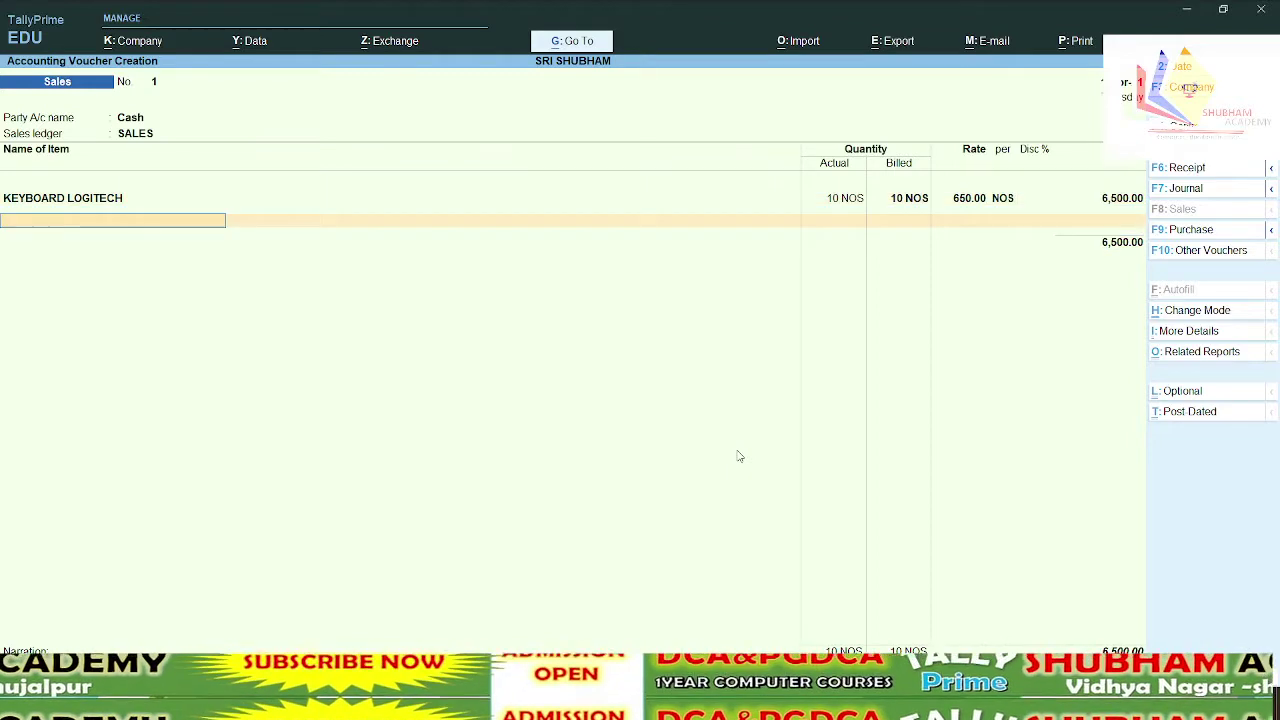
key("Return")
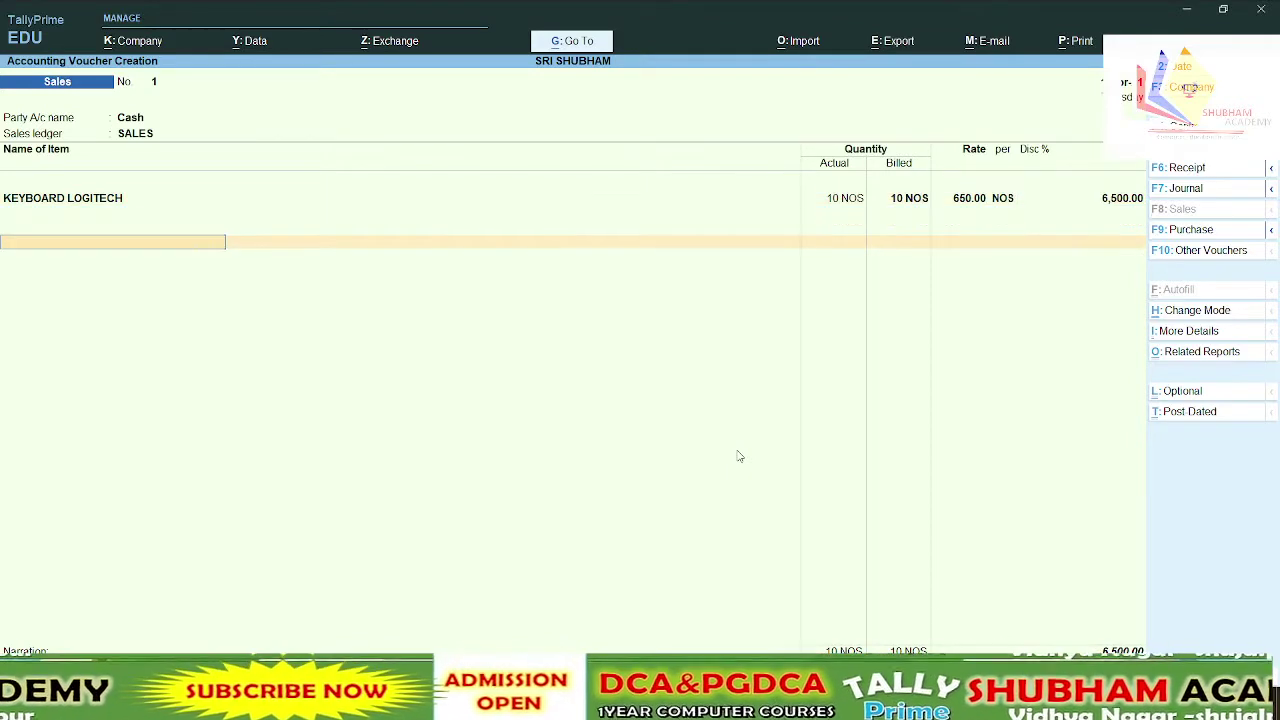
Start a new ledger from the sales voucher and name it OUTPUT CGST without an alias
key("alt+c")
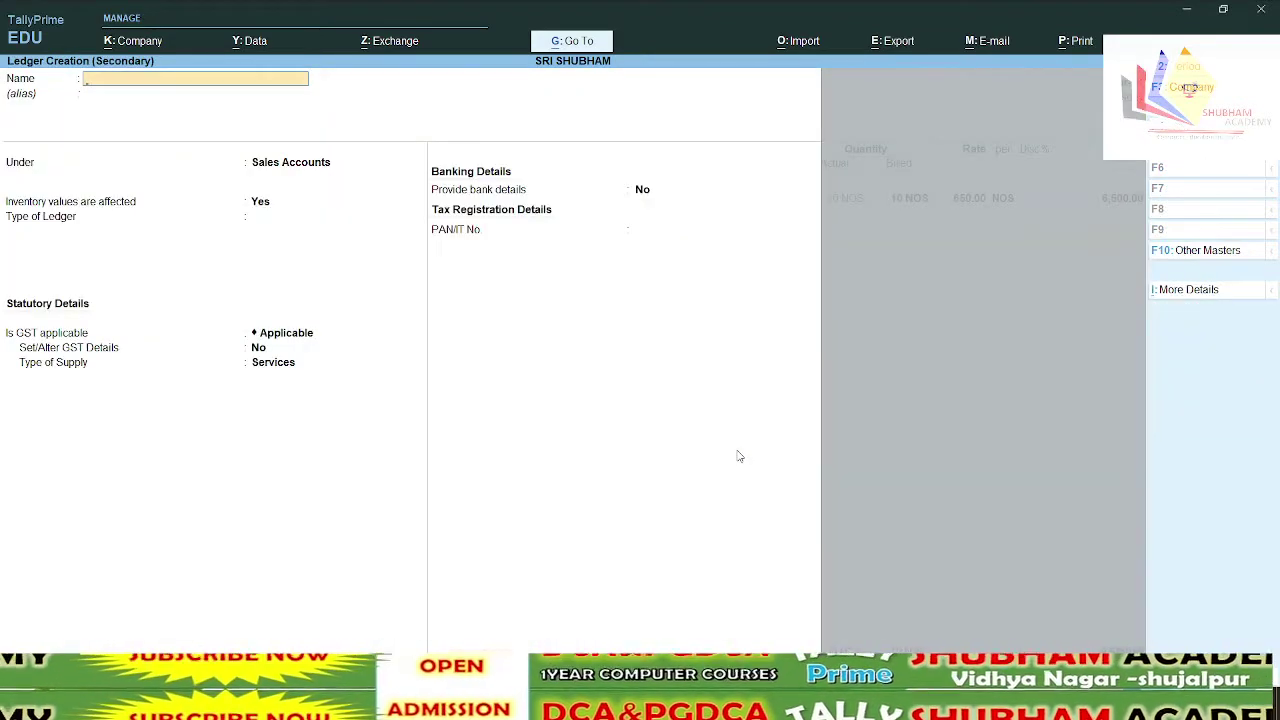
type("O")
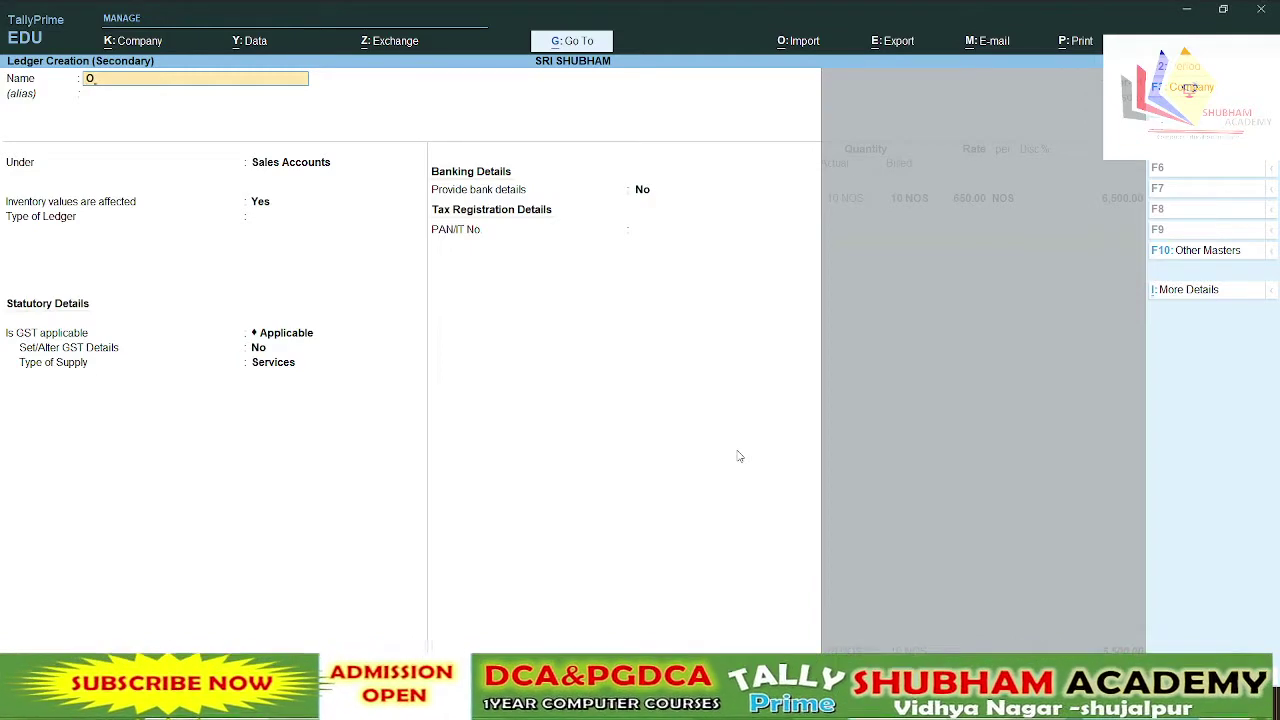
type("UTPU")
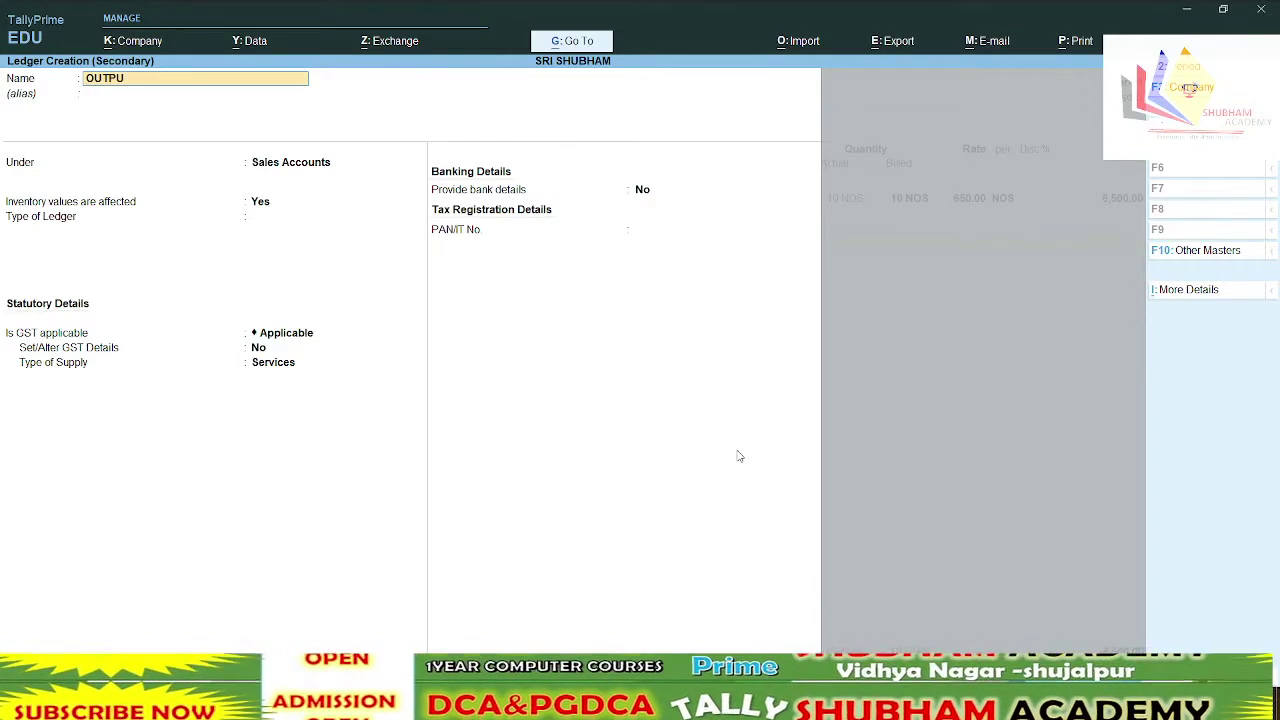
type("T GS")
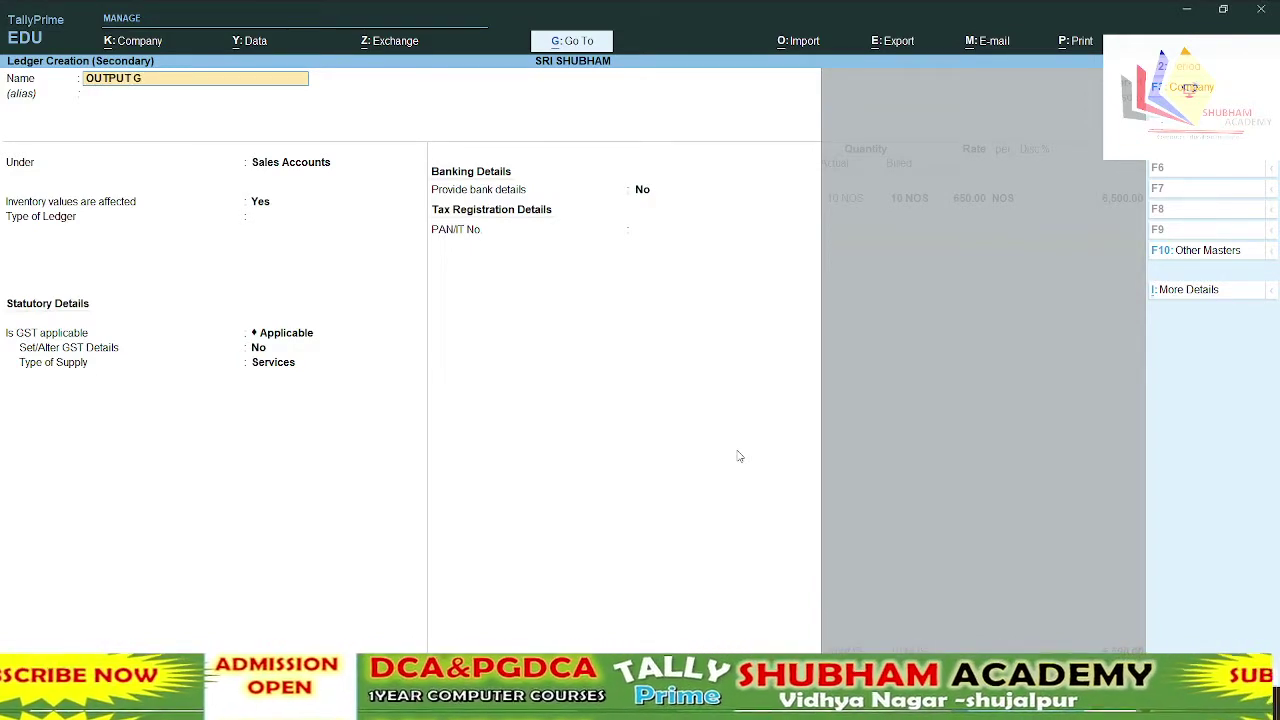
key("BackSpace")
key("BackSpace")
type("CGST")
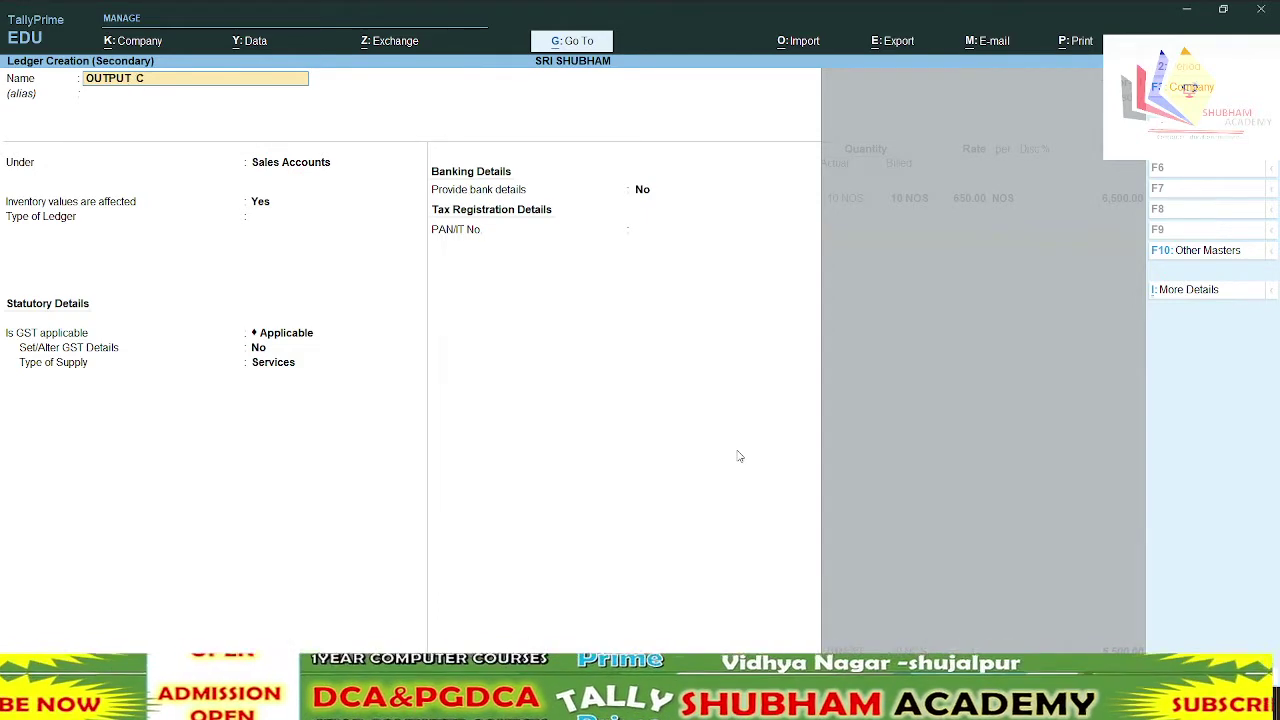
key("Return")
key("Return")
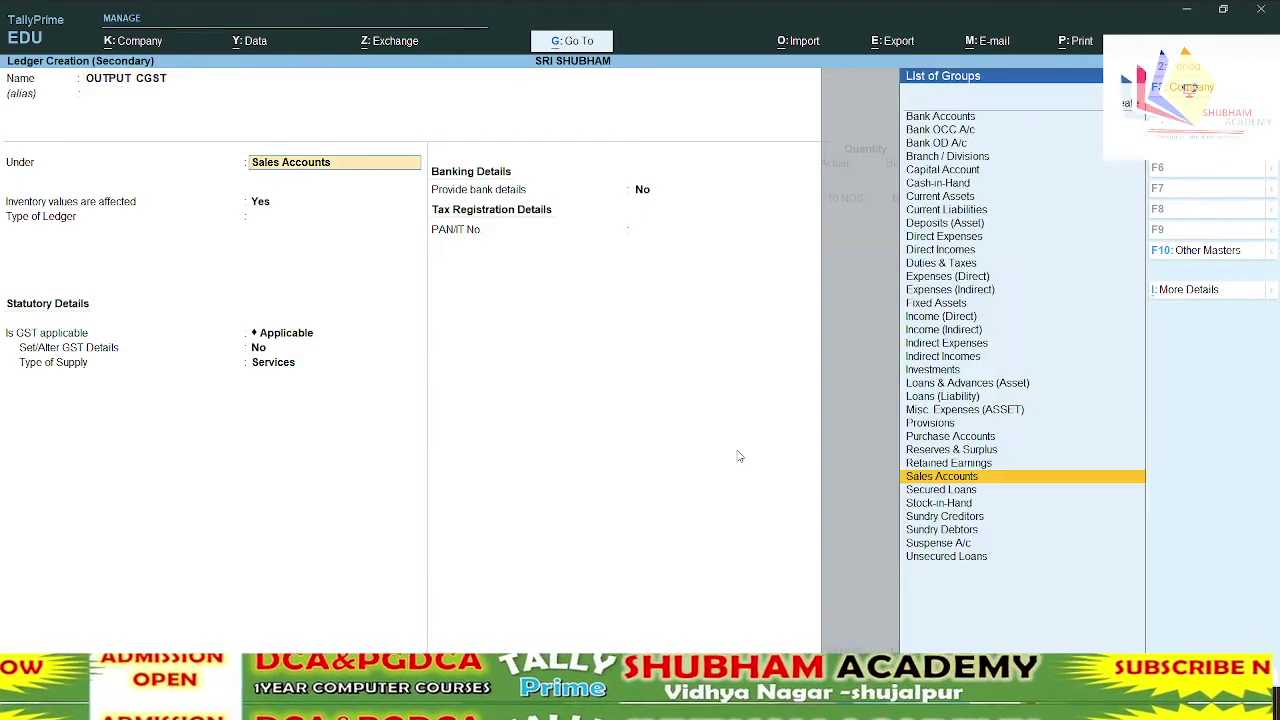
Set the OUTPUT CGST ledger as GST Central Tax under Duties & Taxes, save it and accept its tax line in the voucher
type("Dut")
key("Return")
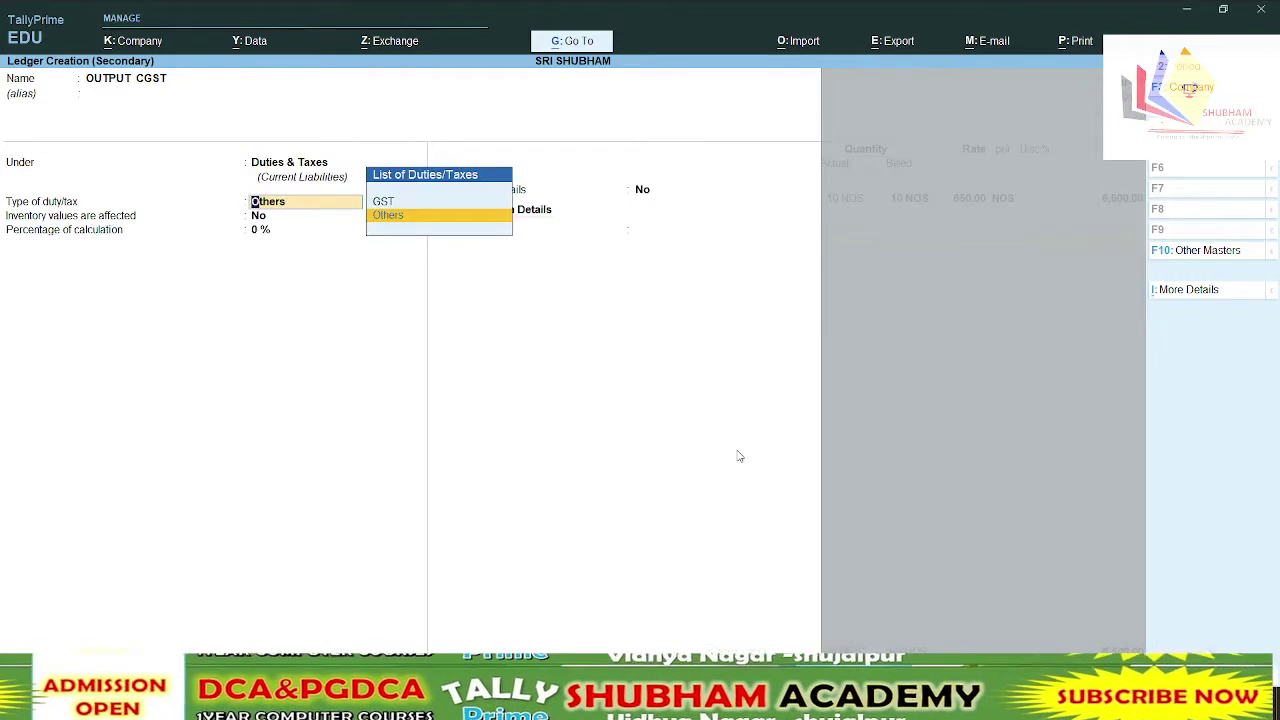
key("Up")
key("Return")
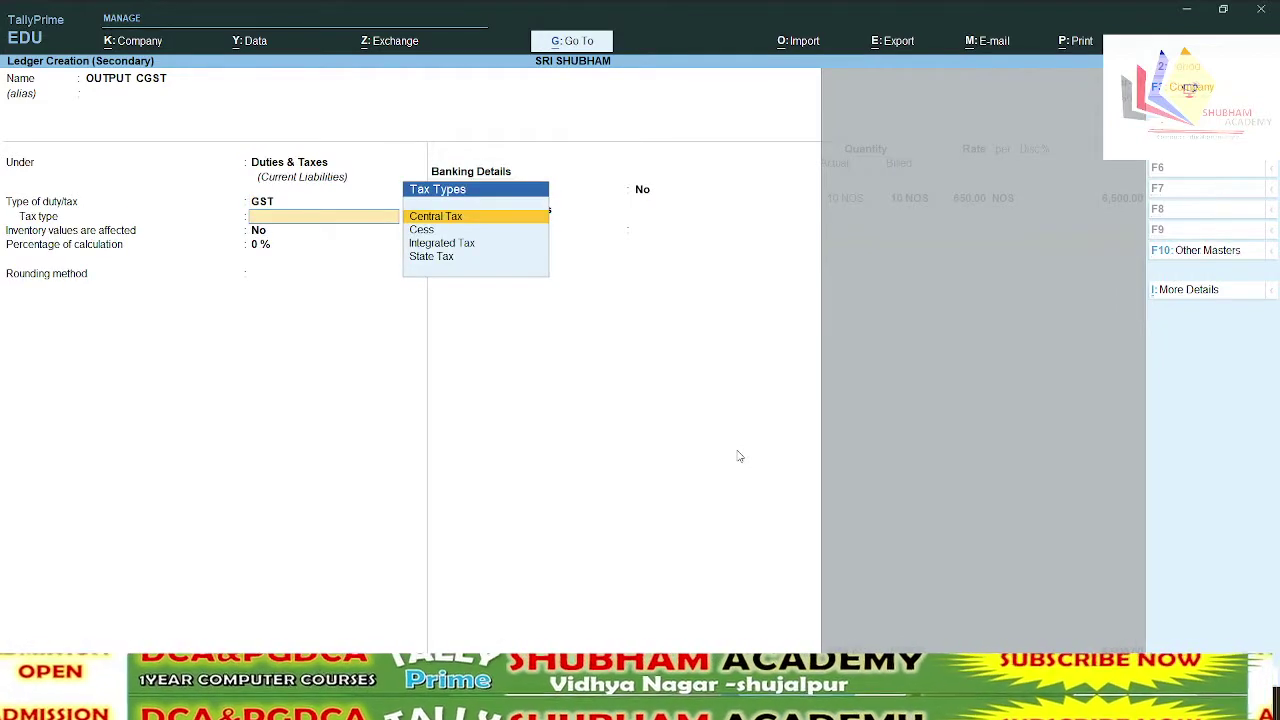
key("Return")
key("ctrl+a")
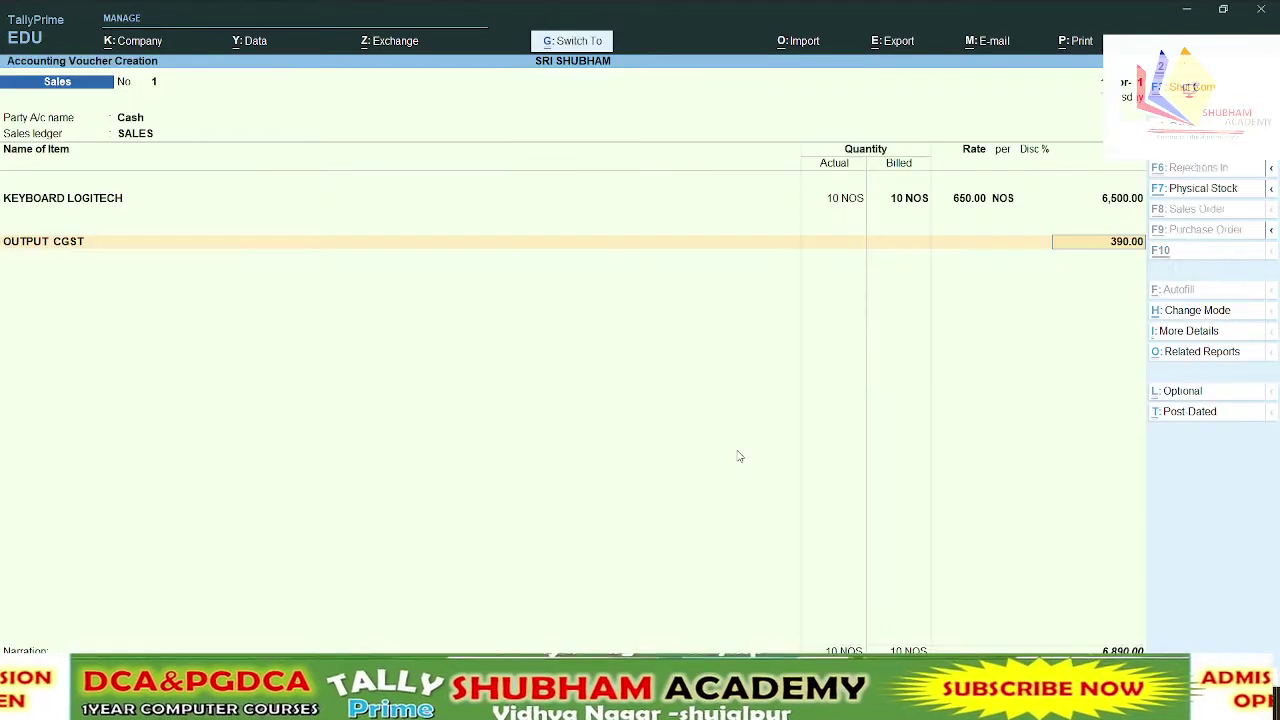
key("Return")
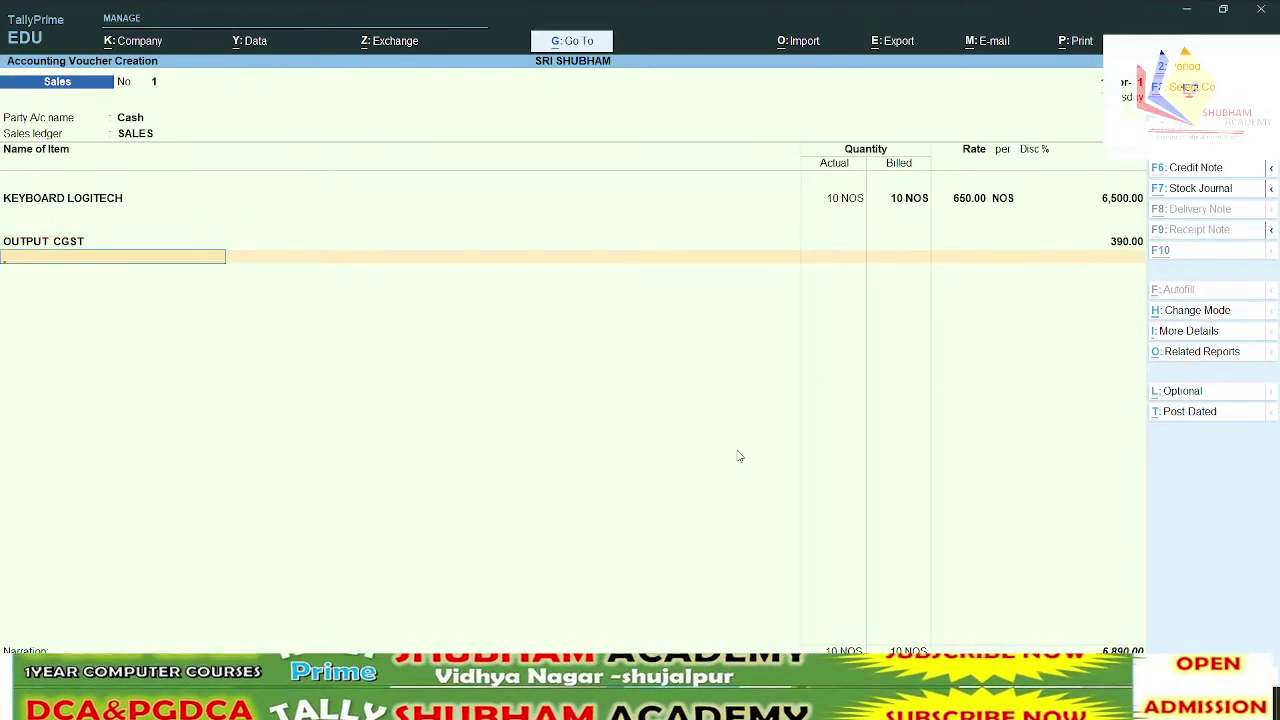
Start another new ledger from the sales voucher and name it OUTPUT SGST without an alias
key("alt+c")
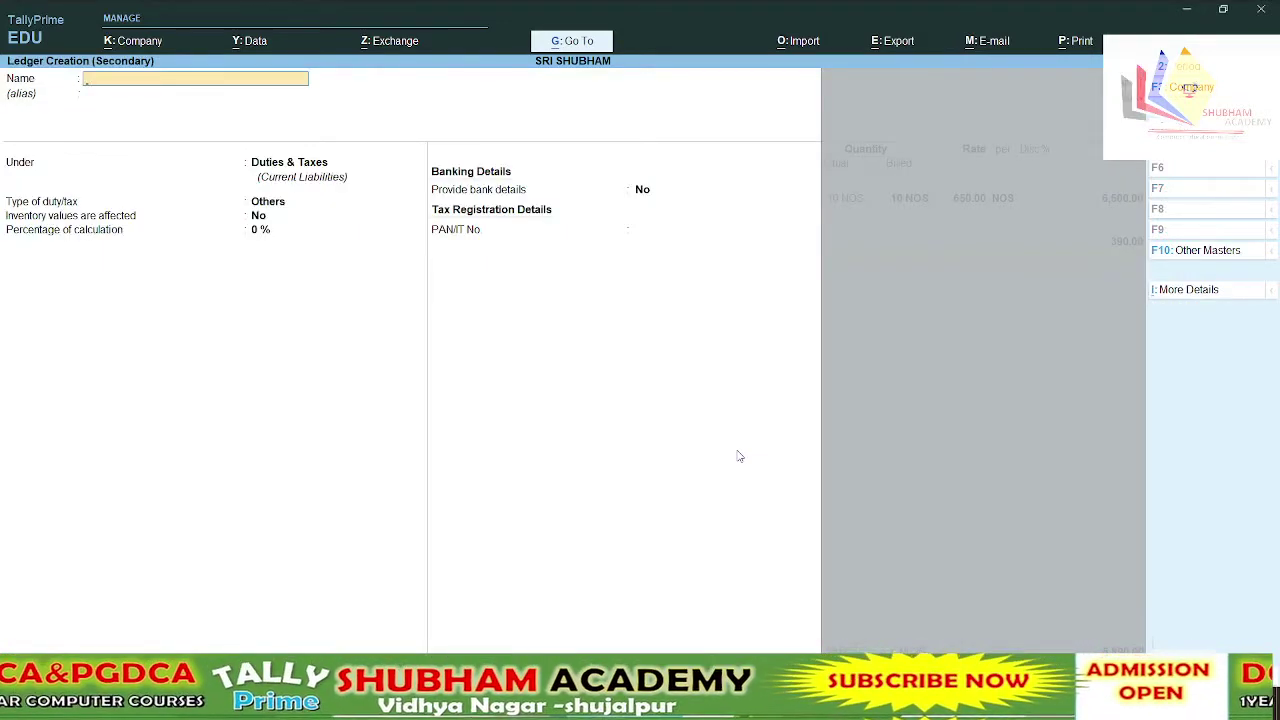
type("OUT")
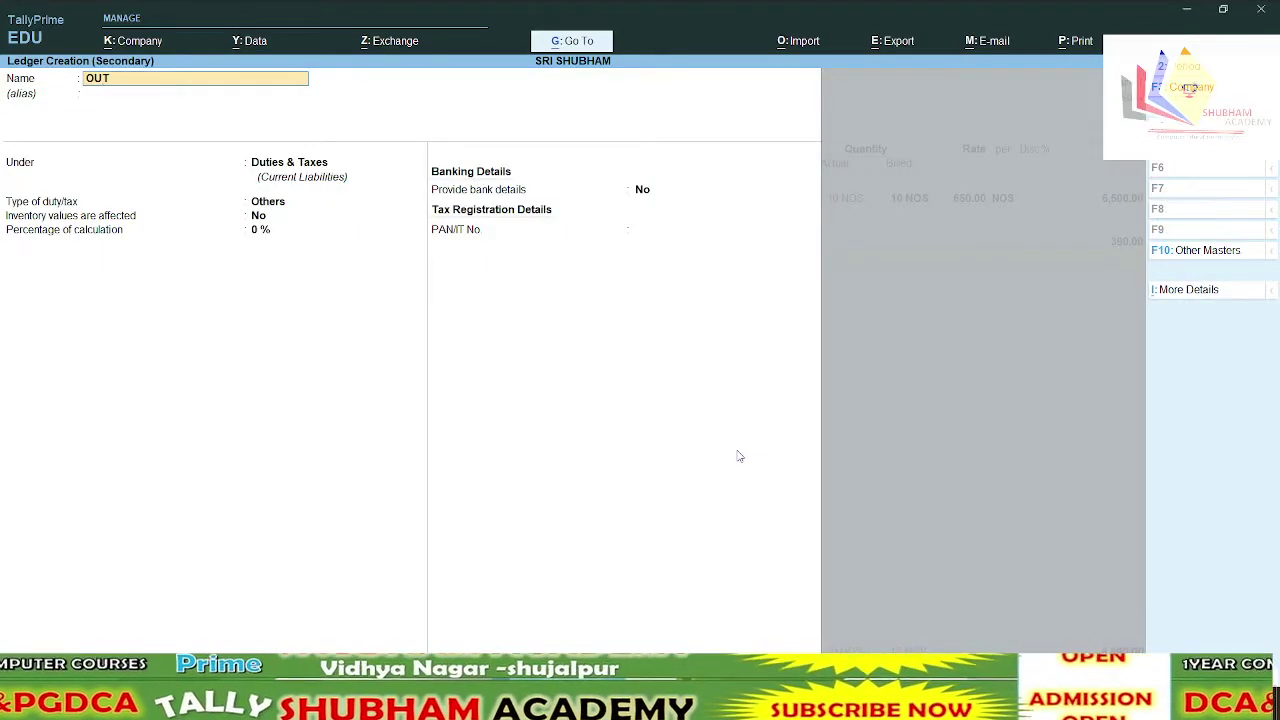
type("PUT")
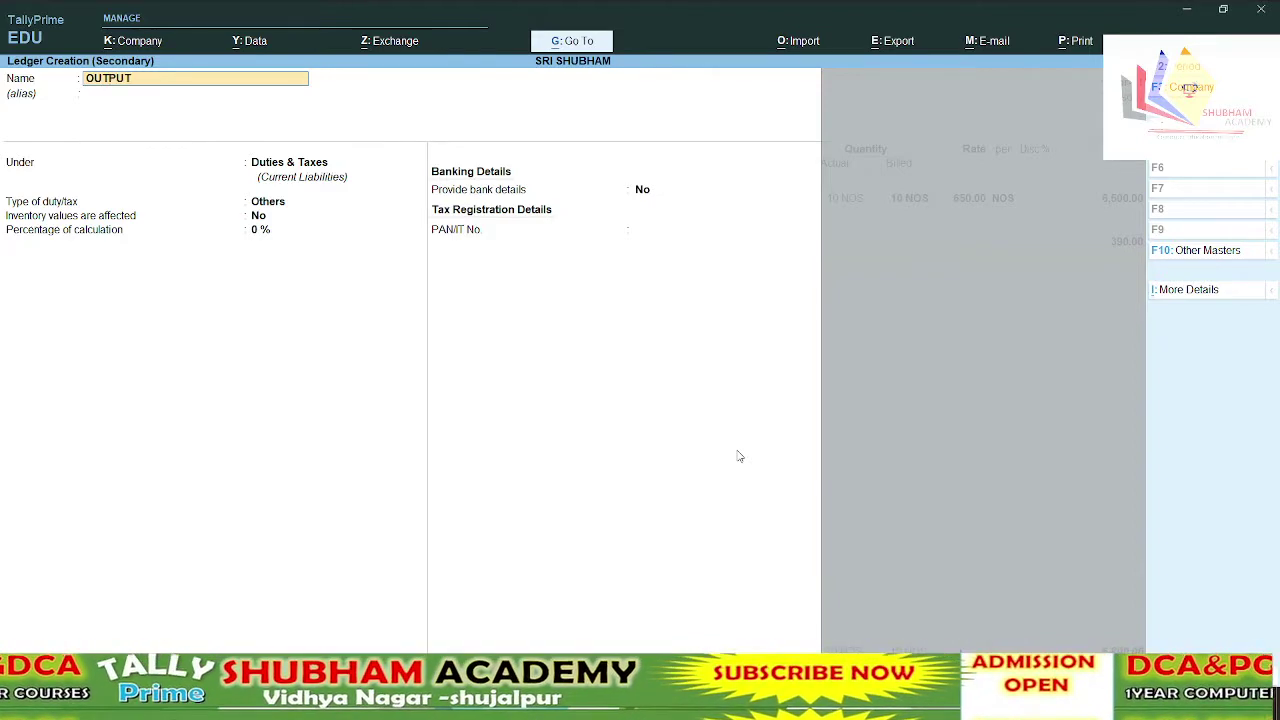
type(" SGST")
key("Return")
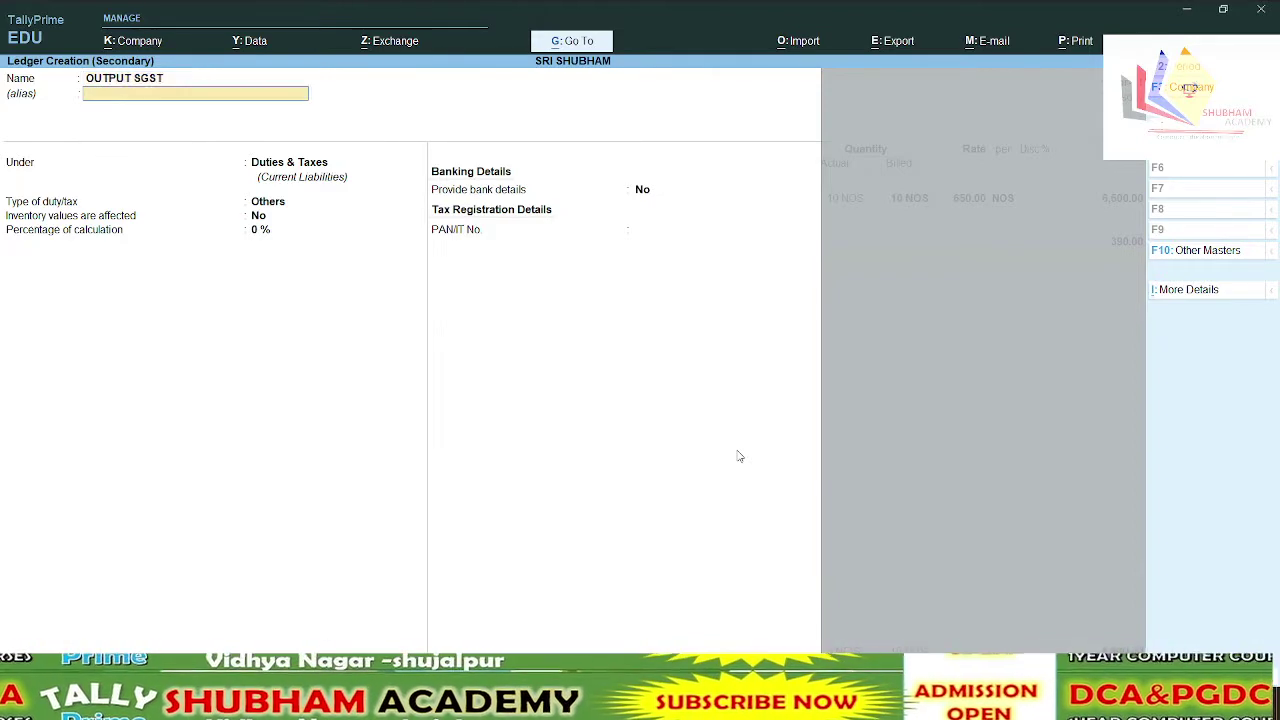
key("Return")
Set the OUTPUT SGST ledger as GST State Tax under Duties & Taxes, save it and accept its tax line in the voucher
key("Return")
key("Up")
key("Return")
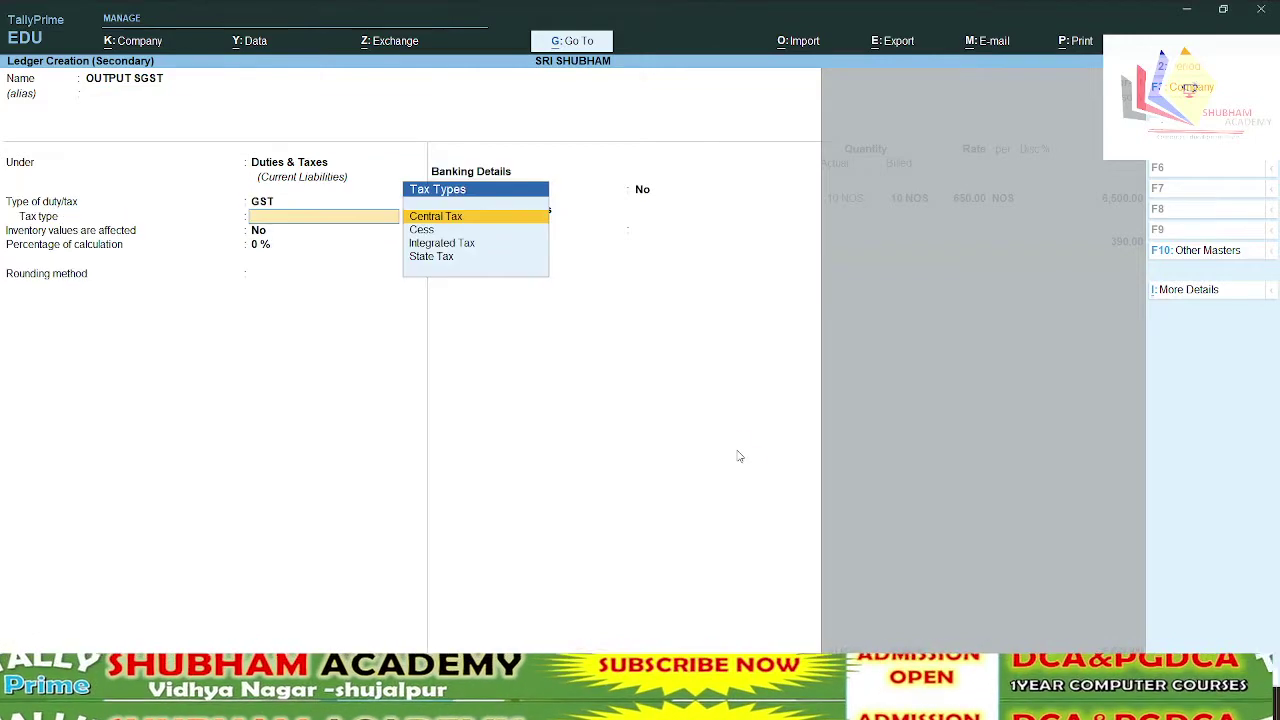
key("Down")
key("Down")
key("Down")
key("Return")
key("BackSpace")
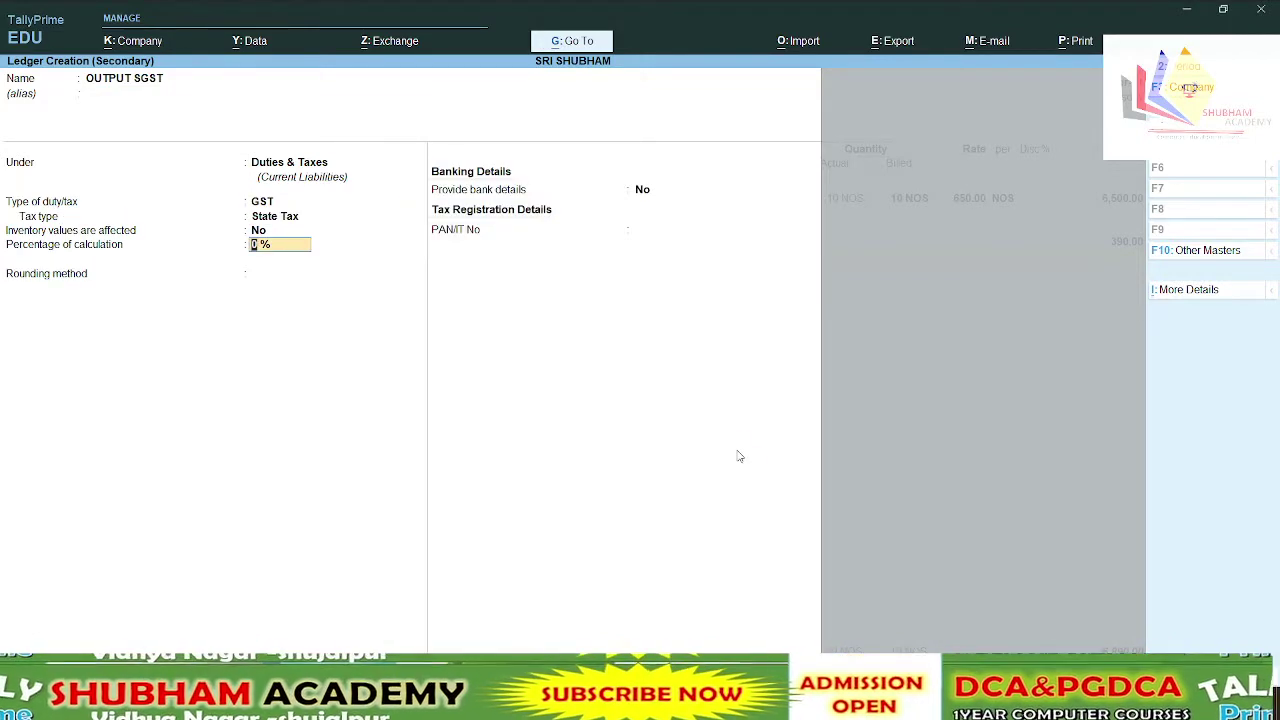
key("ctrl+a")
key("Return")
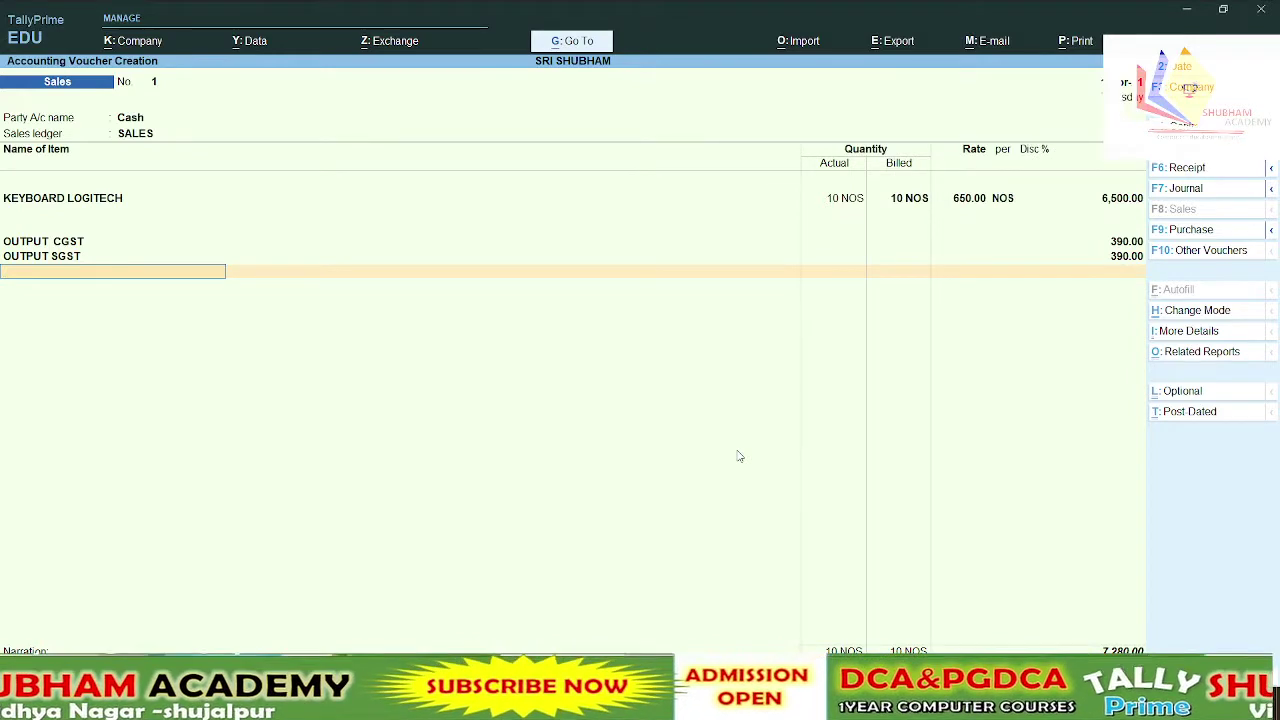
End the tax lines without a narration, save the cash sales voucher and return to the Gateway of Tally
key("Return")
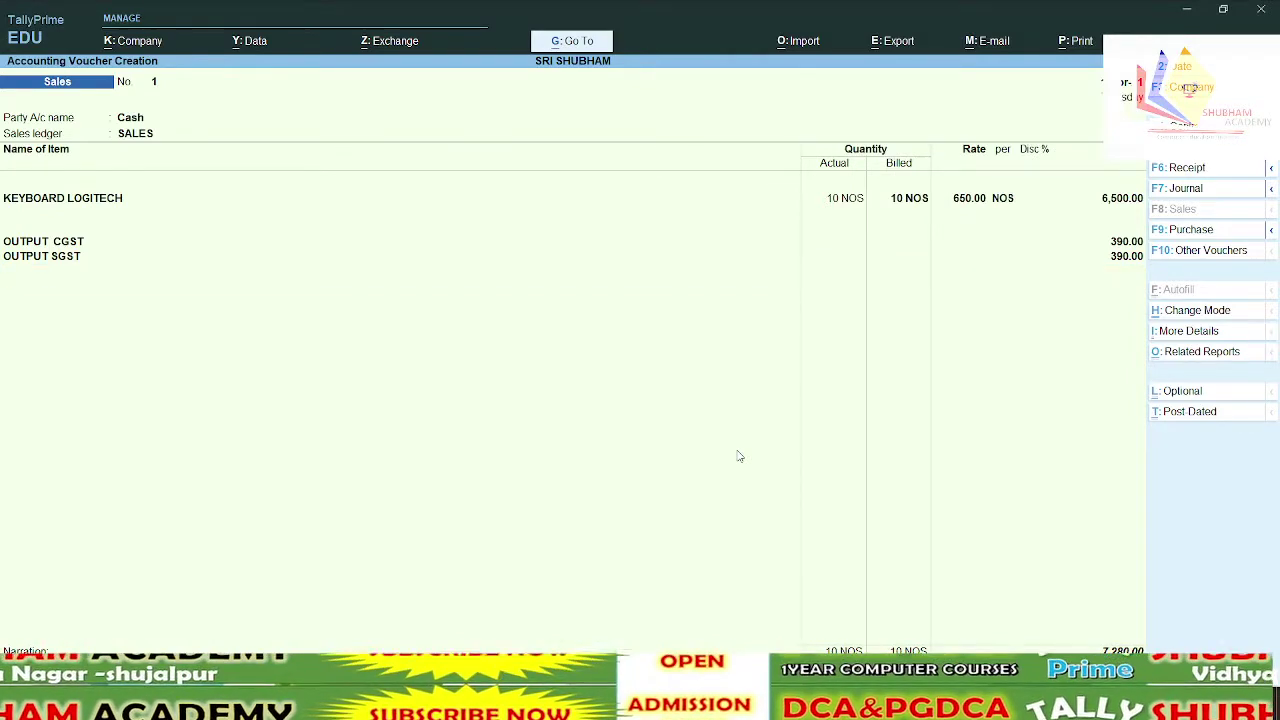
key("Return")
key("Return")
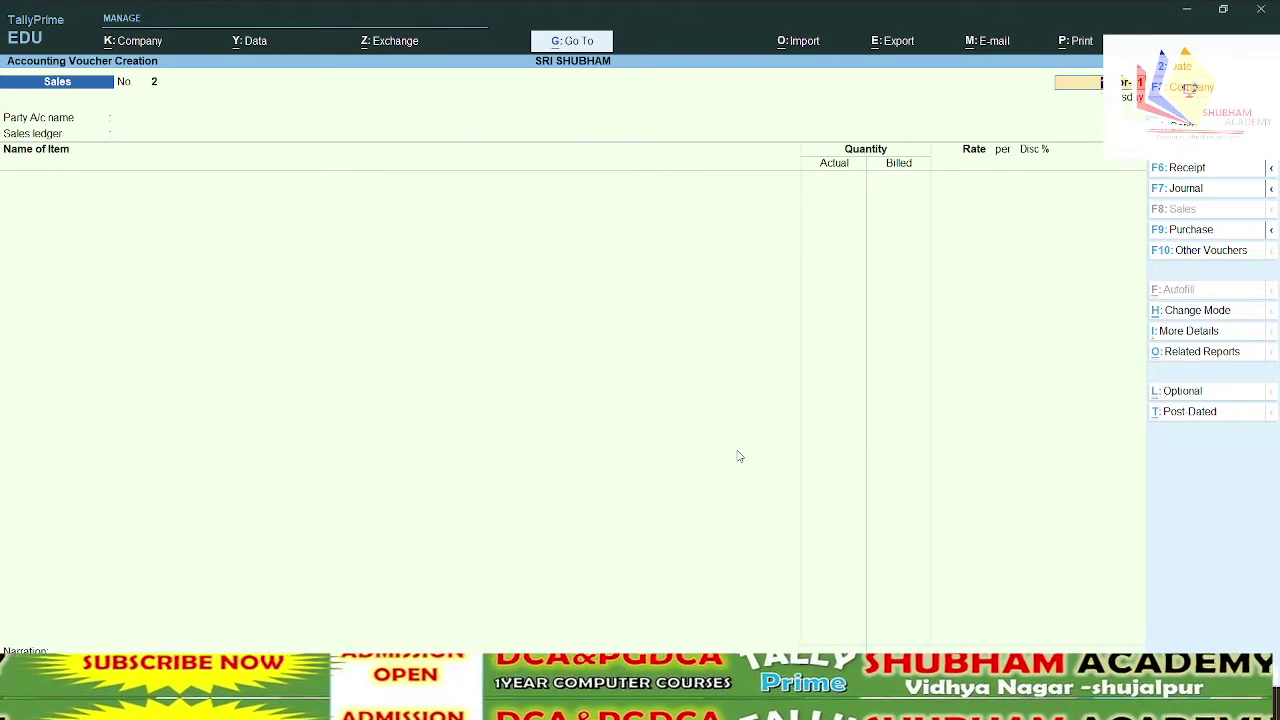
key("Escape")
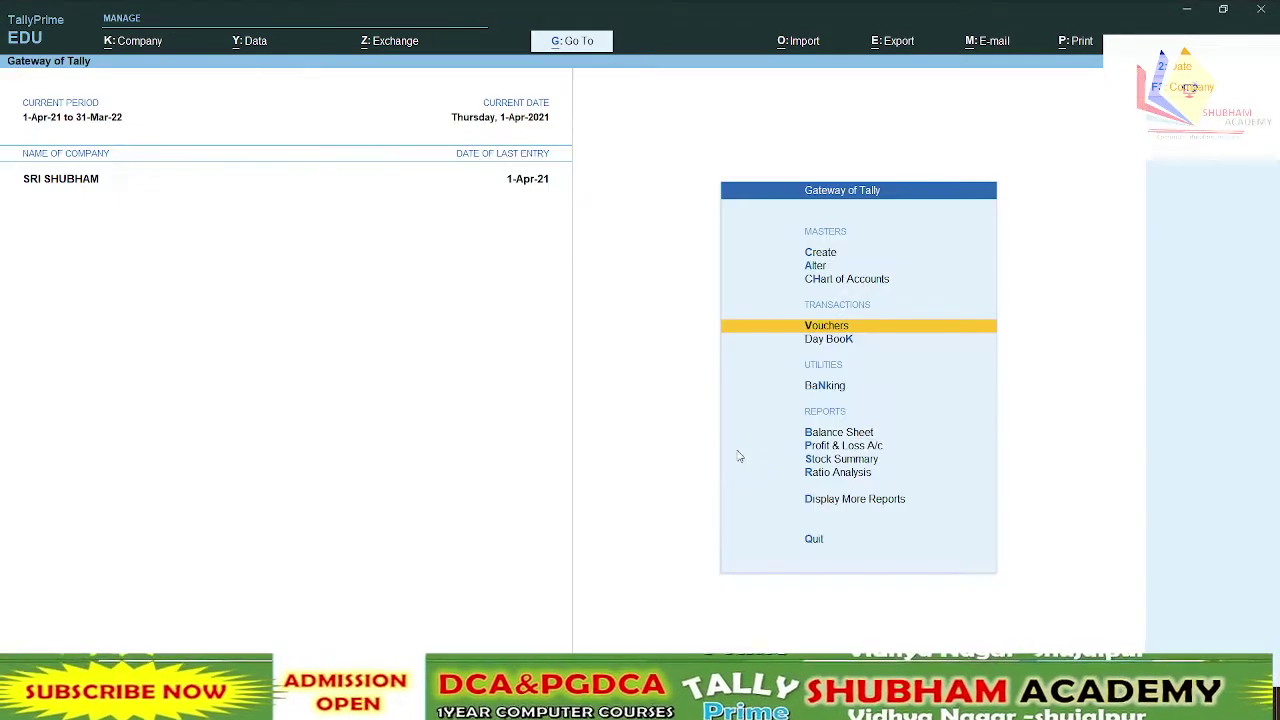
key("Up")
key("Up")
key("Up")
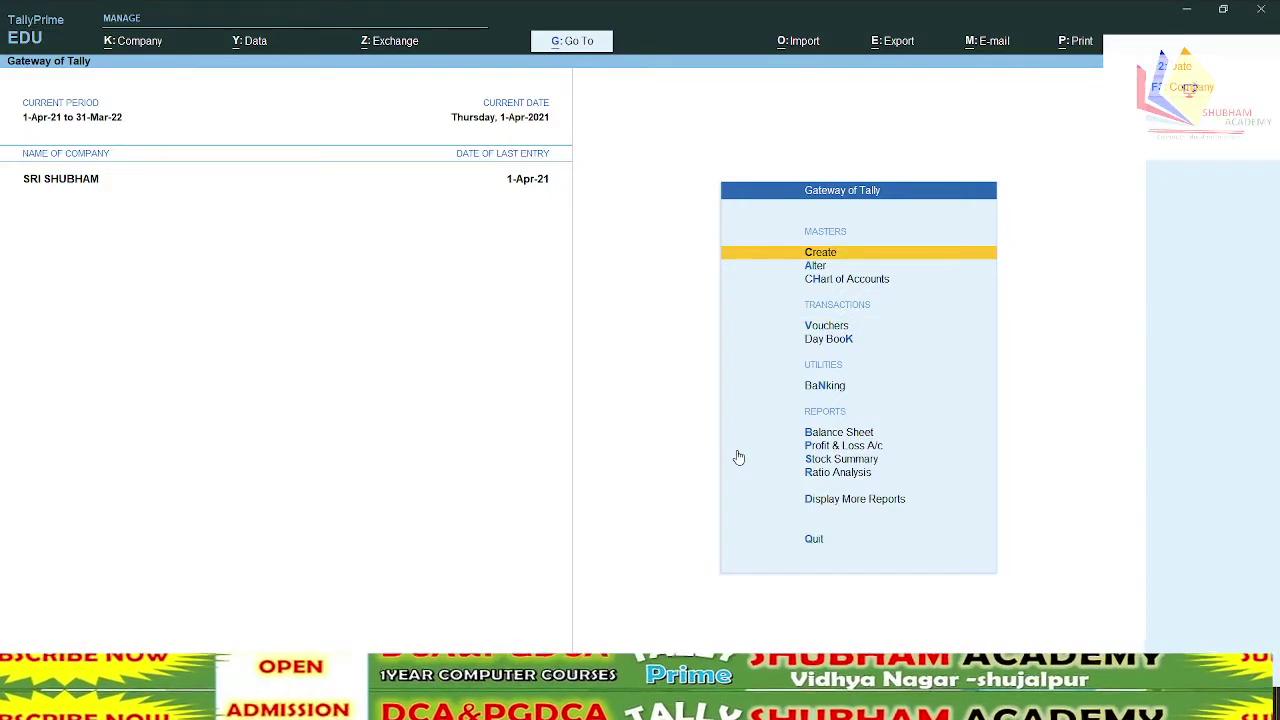
key("Down")
key("Down")
key("Down")
key("Down")
key("Up")
key("Return")
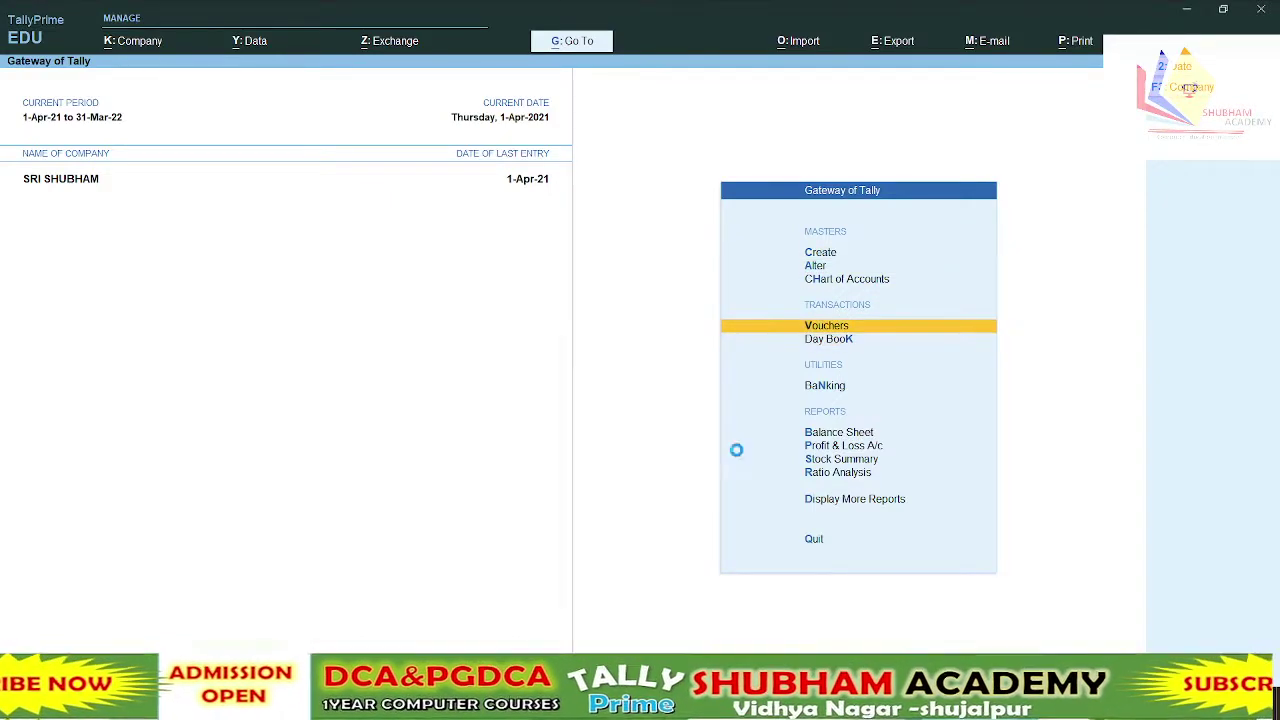
key("Escape")
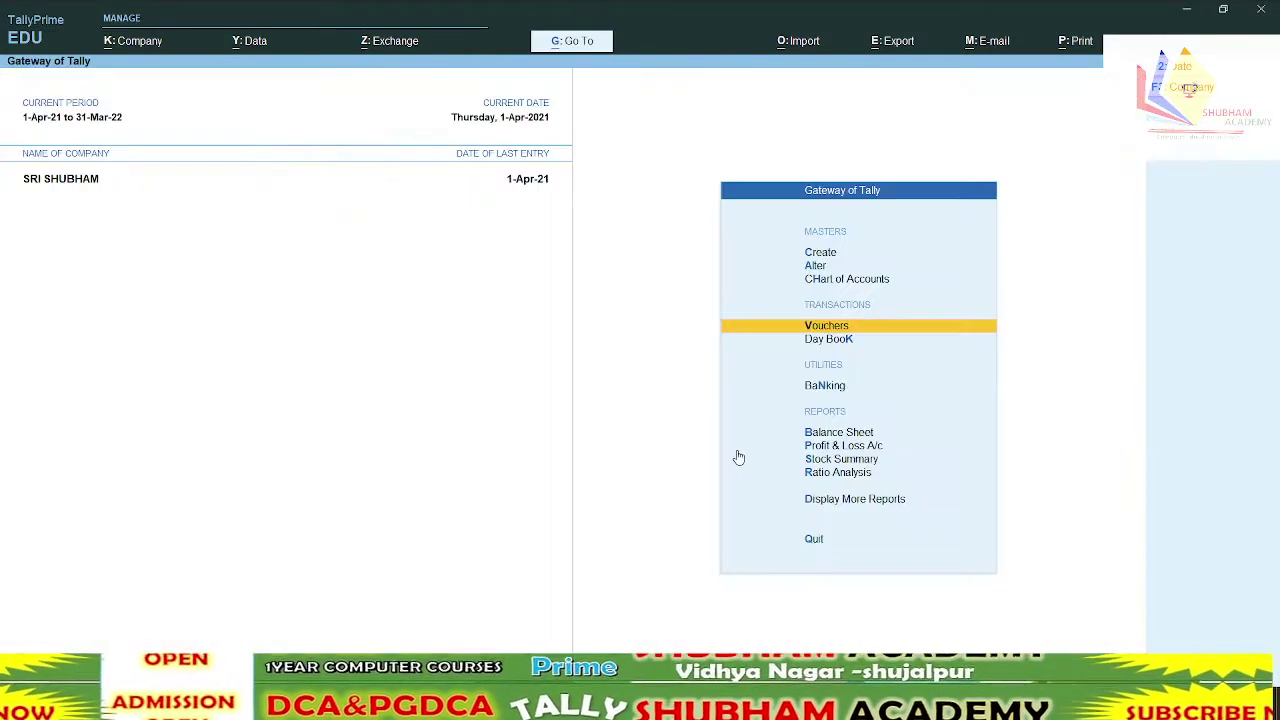
key("Escape")
key("n")
Open the Purchase Register from the account books and list April's purchase vouchers
key("d")
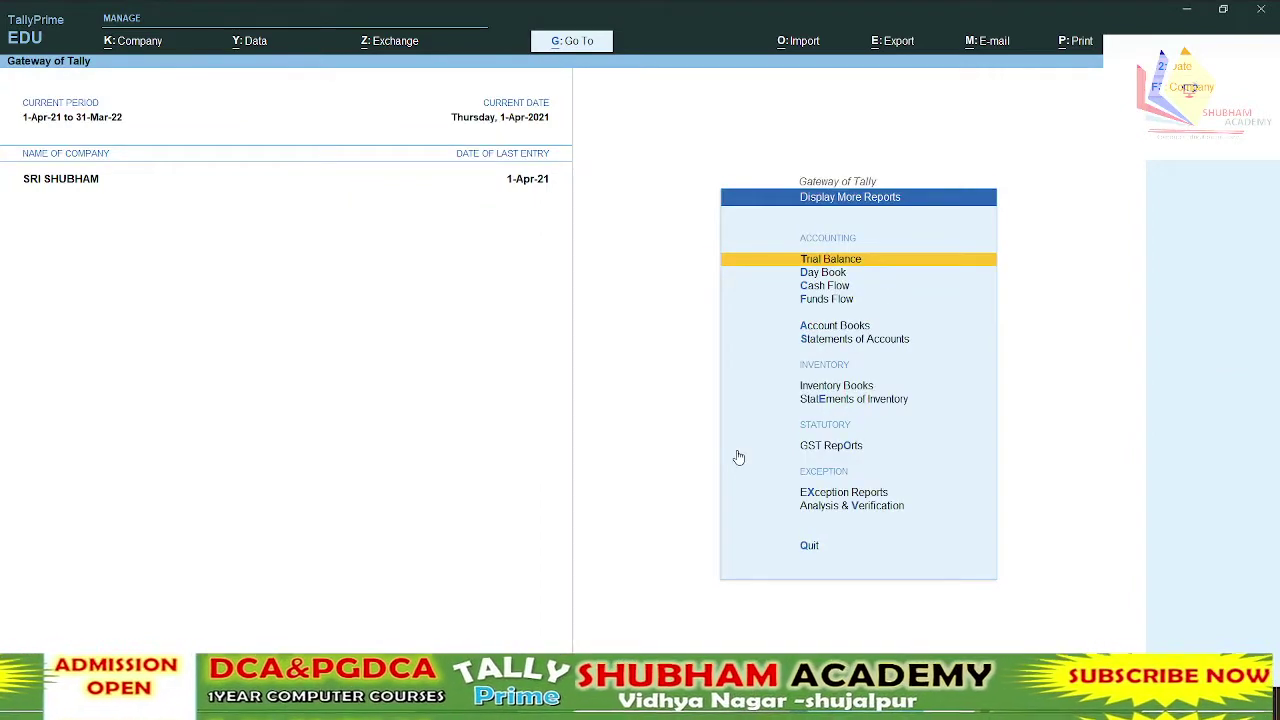
key("a")
key("Down")
key("Down")
key("Down")
key("Down")
key("Down")
key("Down")
key("Down")
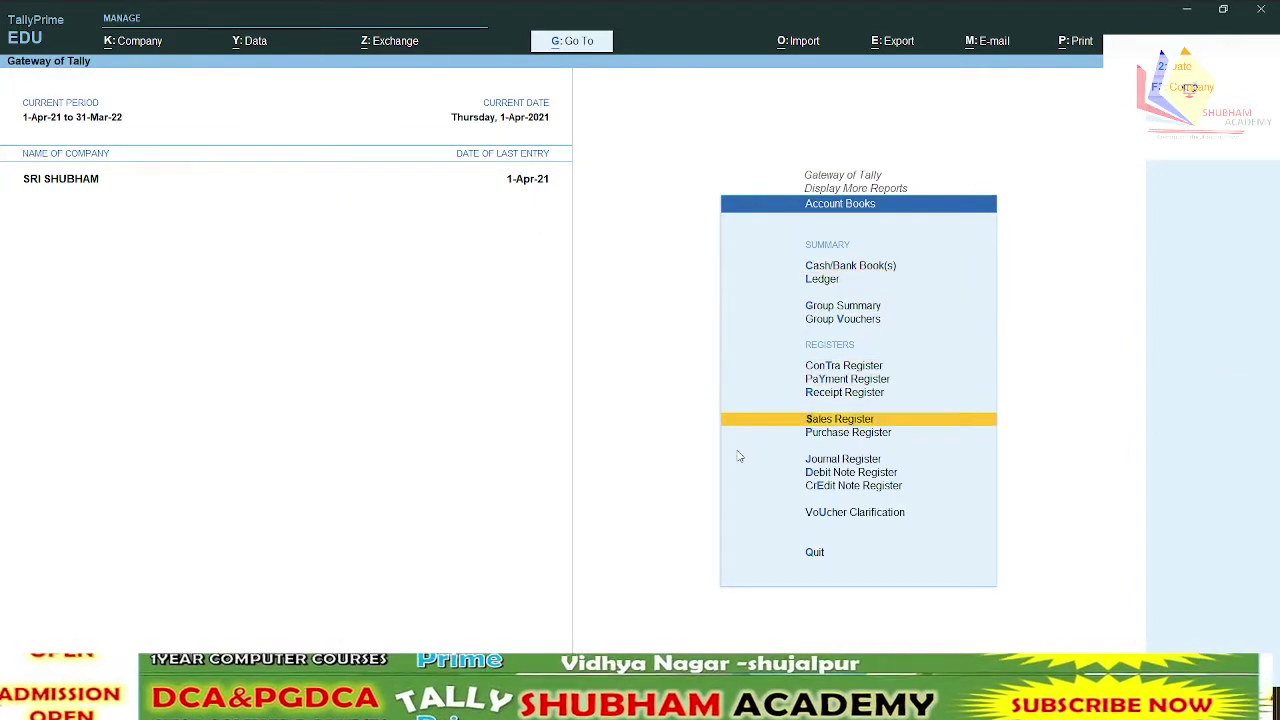
key("Down")
key("Return")
key("Return")
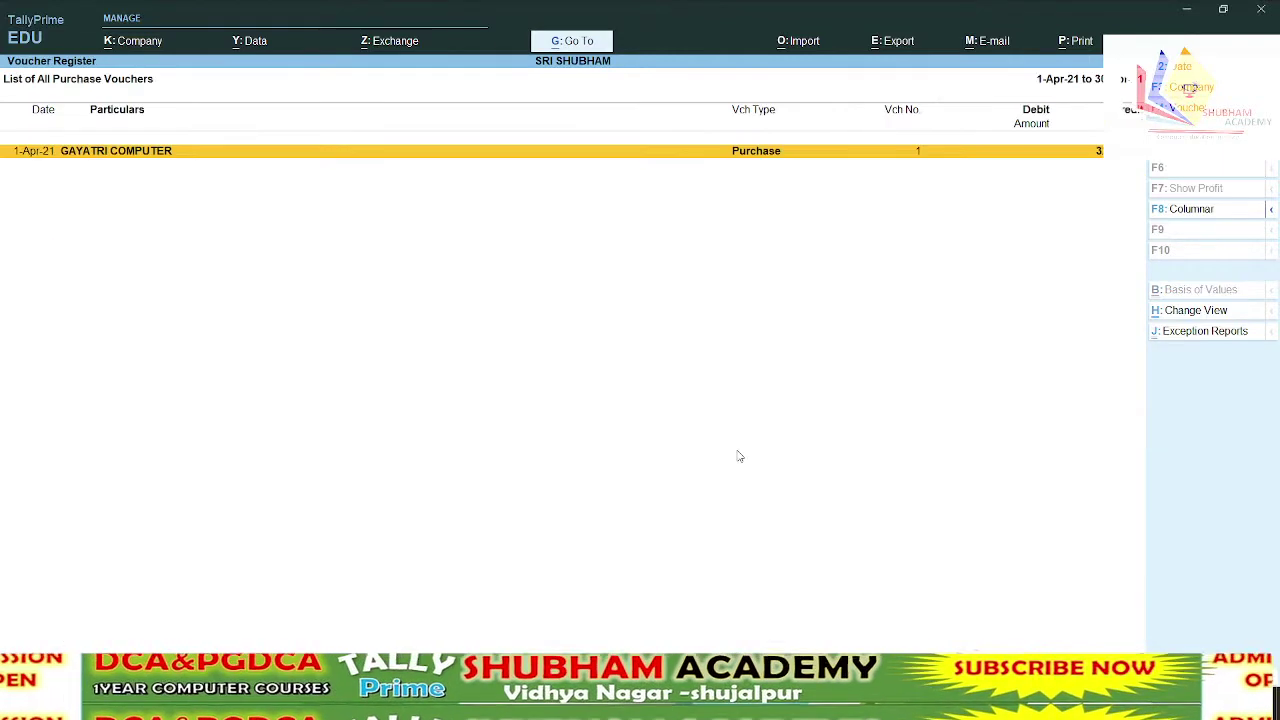
Open the GAYATRI COMPUTER purchase voucher and go through its fields up to the KEYBOARD LOGITECH billed quantity
key("Return")
key("Return")
key("Return")
key("Return")
key("Return")
key("Return")
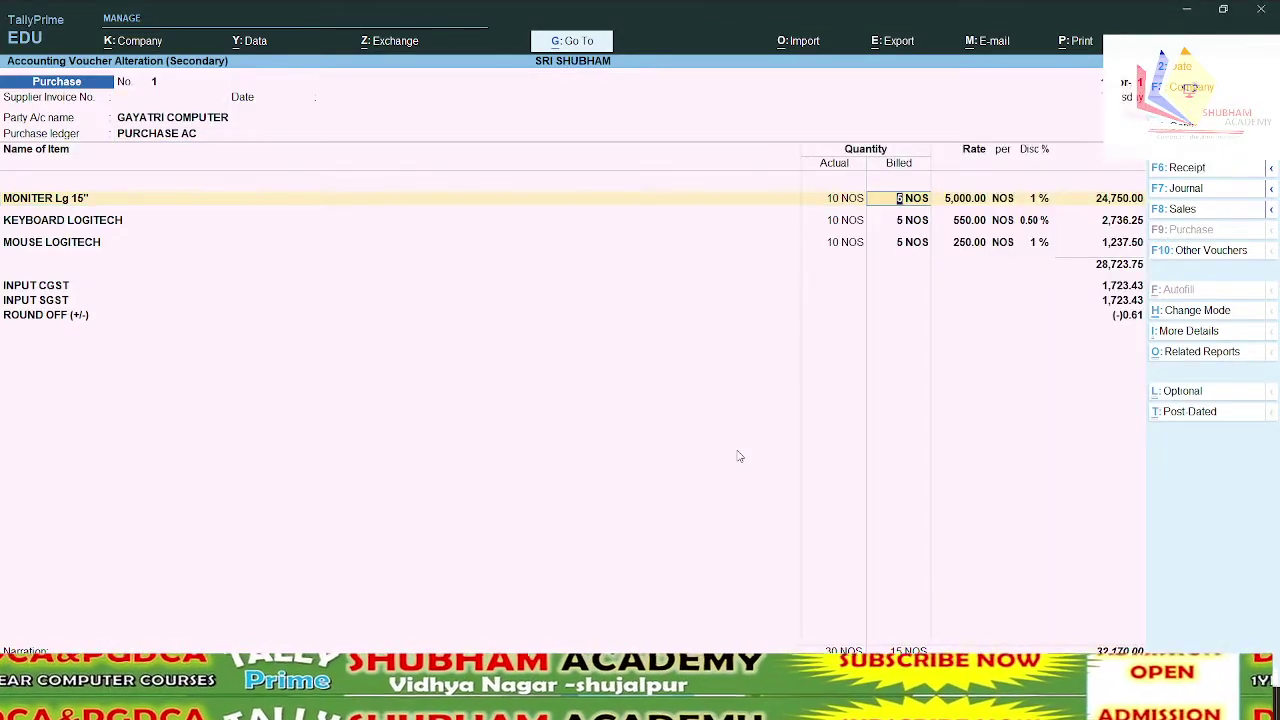
key("Return")
key("Return")
key("Return")
key("Return")
key("Return")
key("Return")
key("Return")
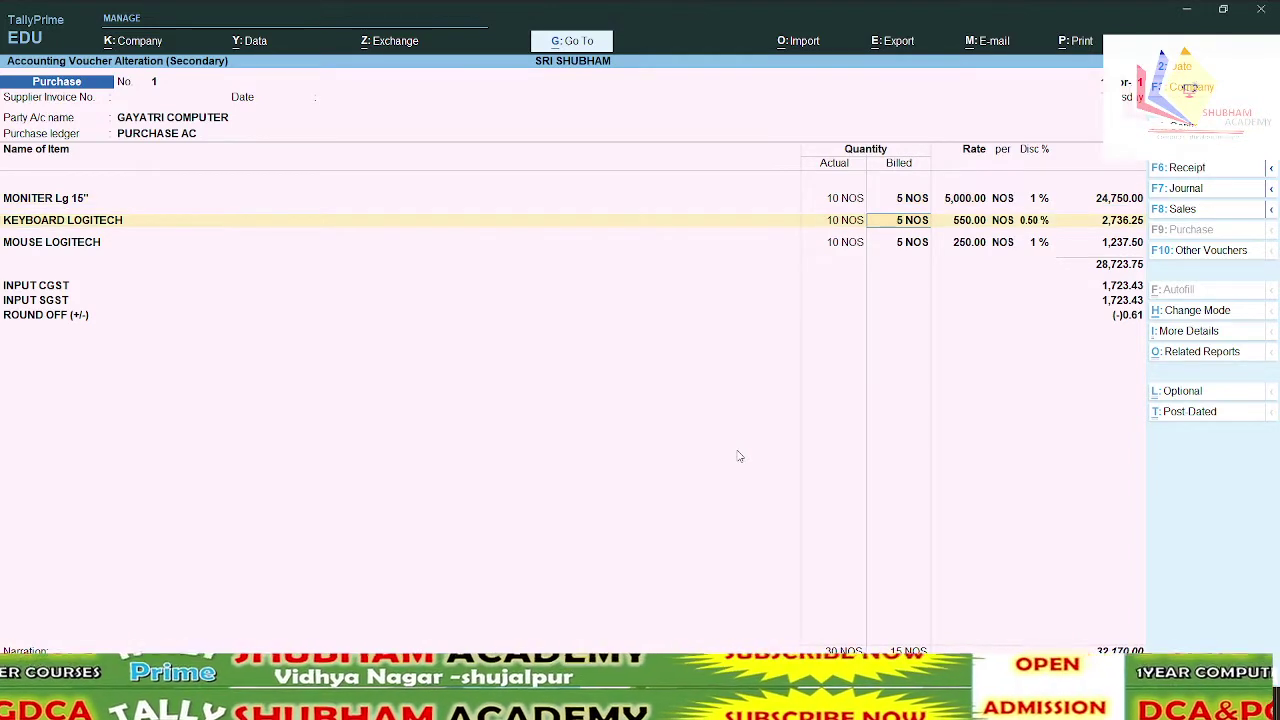
Try a billed quantity of 10 for KEYBOARD LOGITECH and restore it to 5
type("10")
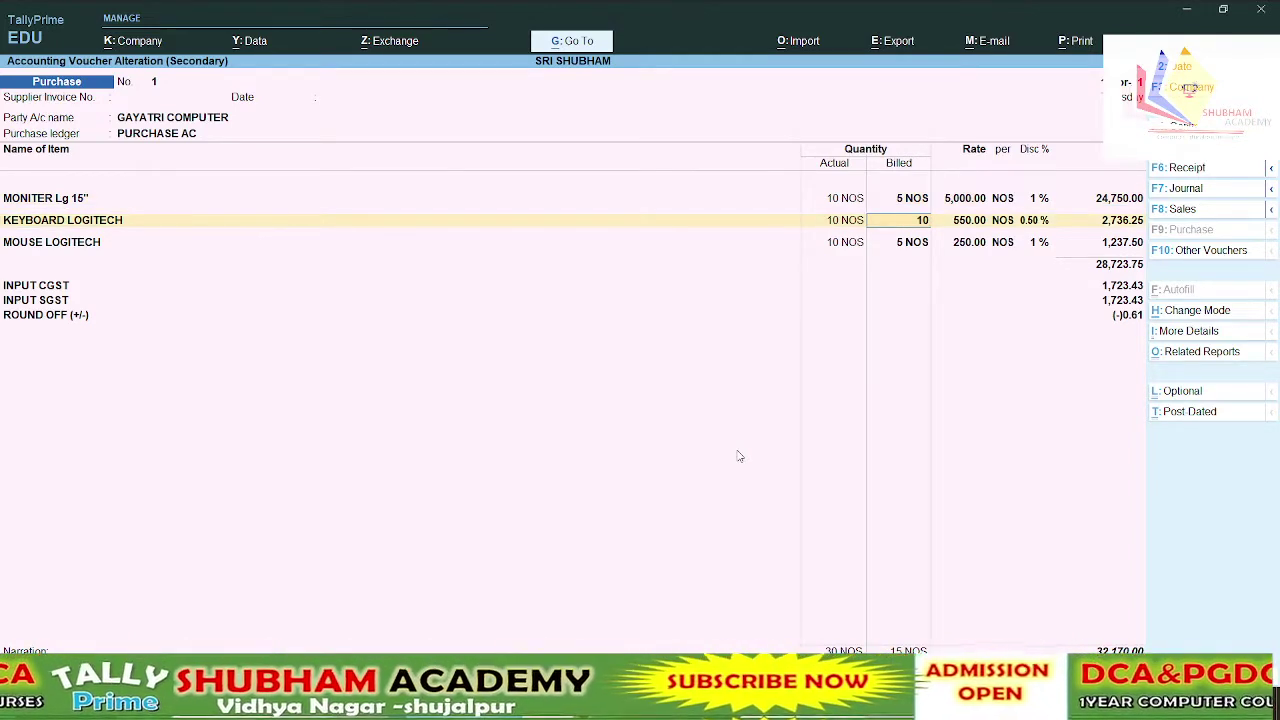
key("BackSpace")
key("BackSpace")
type("5")
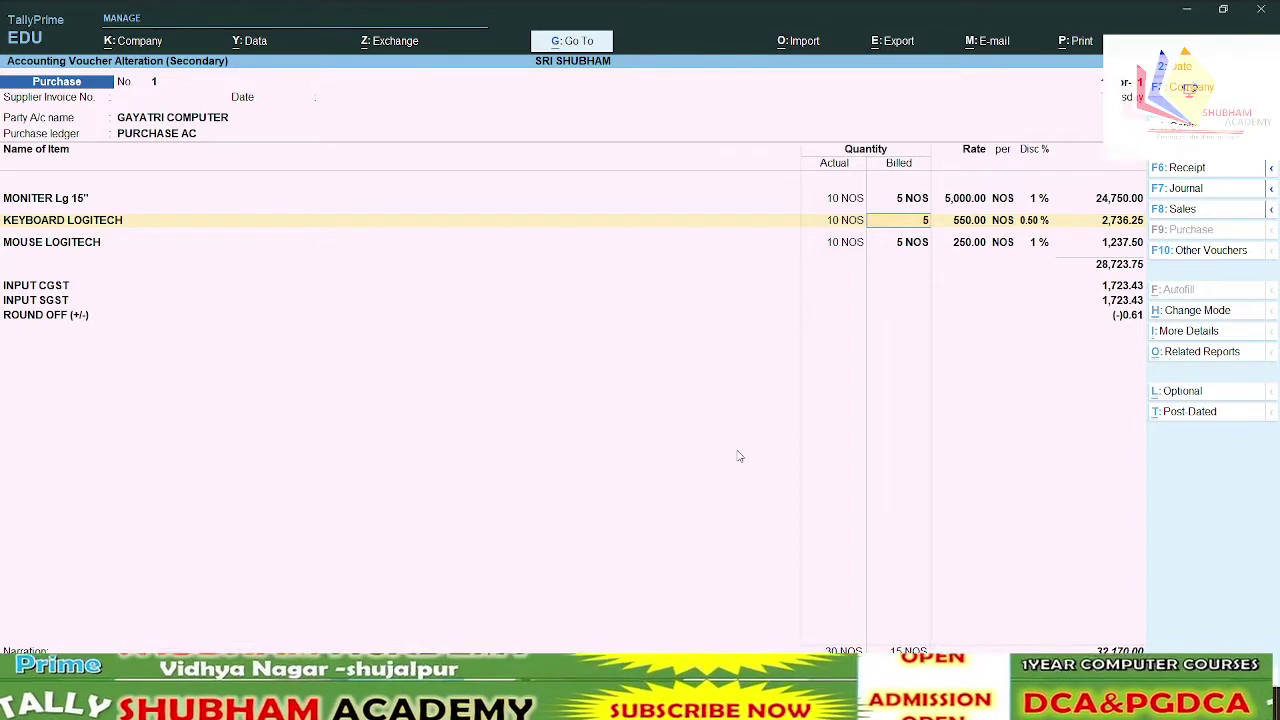
Leave the purchase voucher without saving, close the register and return to the Gateway of Tally
key("Escape")
key("y")
key("Escape")
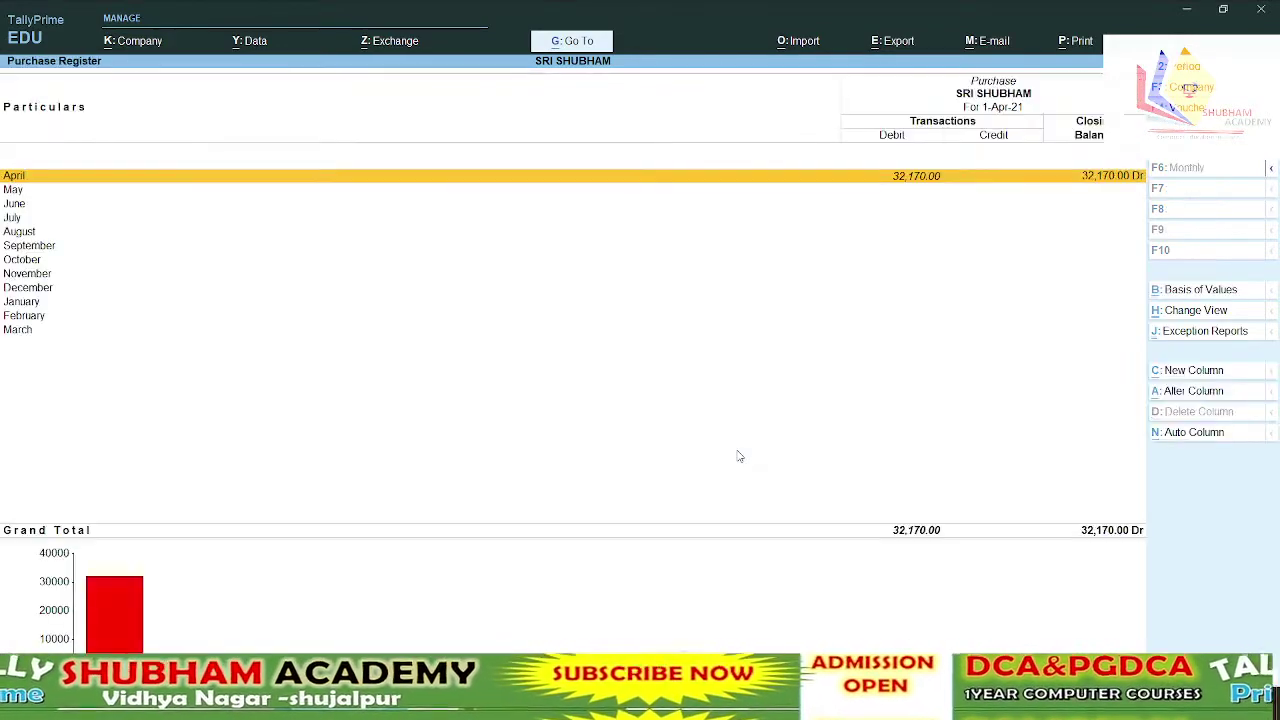
key("Escape")
key("Escape")
key("Escape")
key("Escape")
key("Escape")
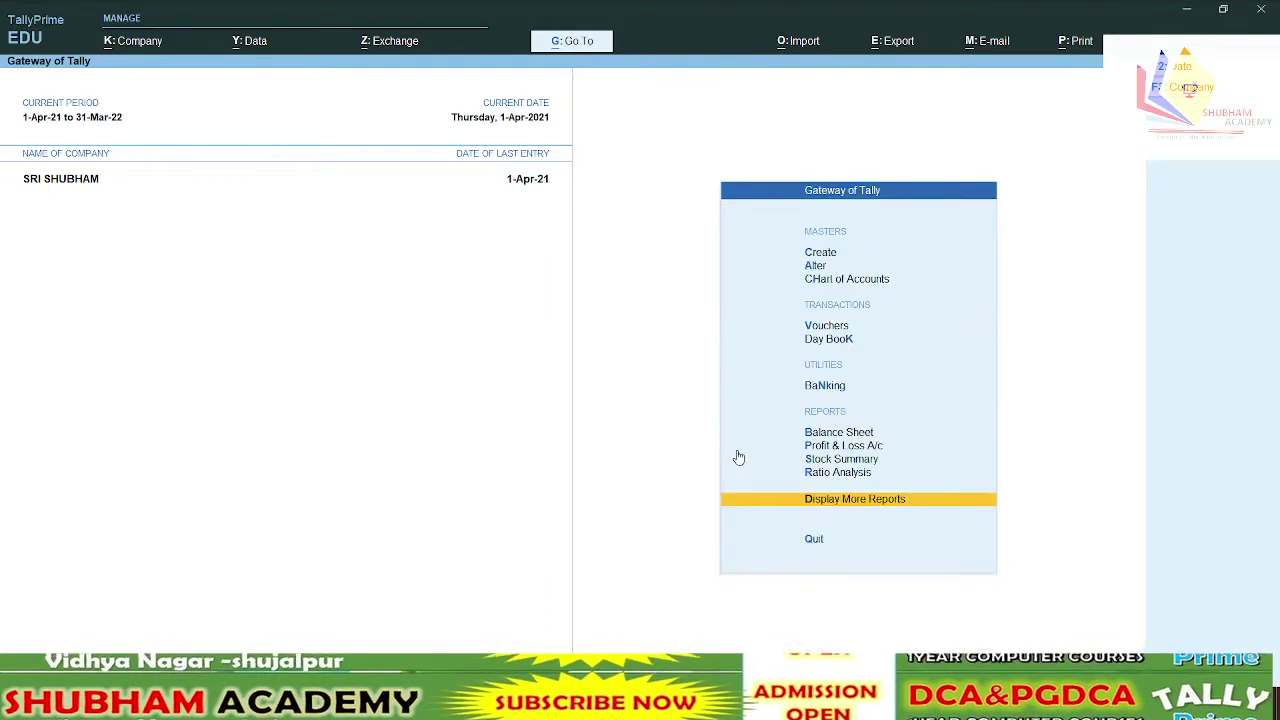
key("n")
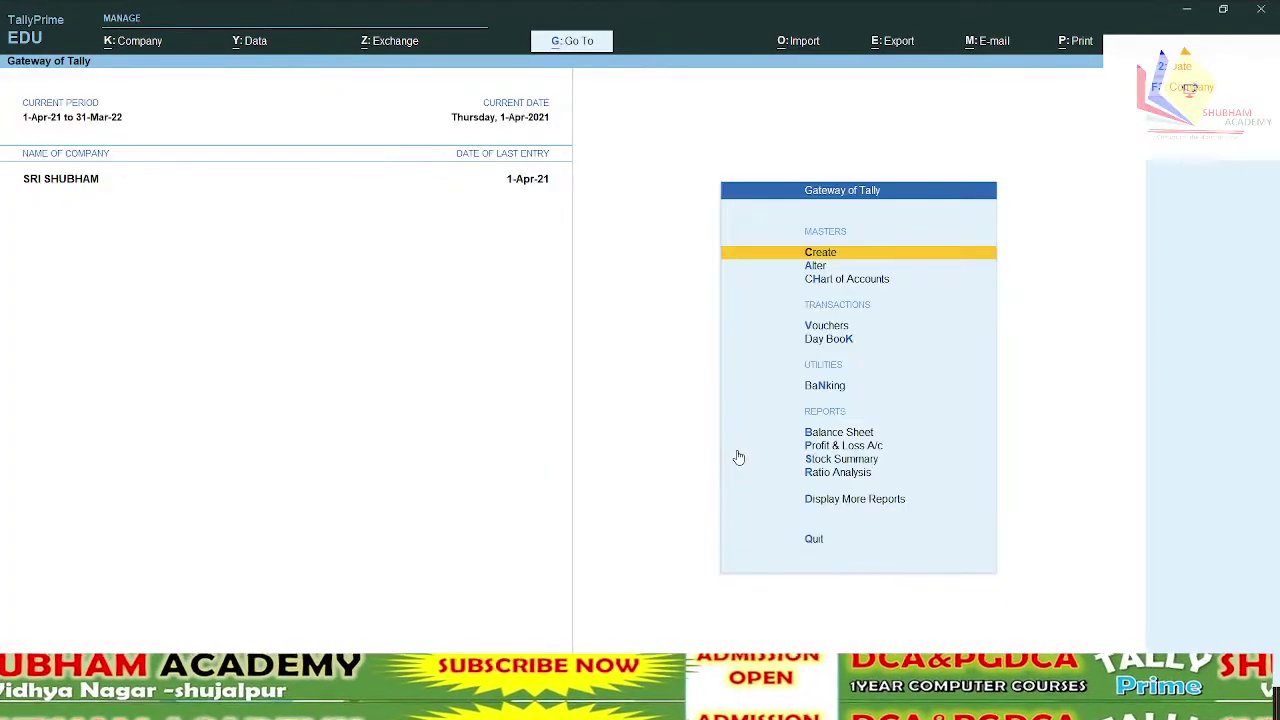
Start a payment voucher debiting GAYATRI COMPUTER against pending bill 1 for 32,170.00
key("v")
key("F5")
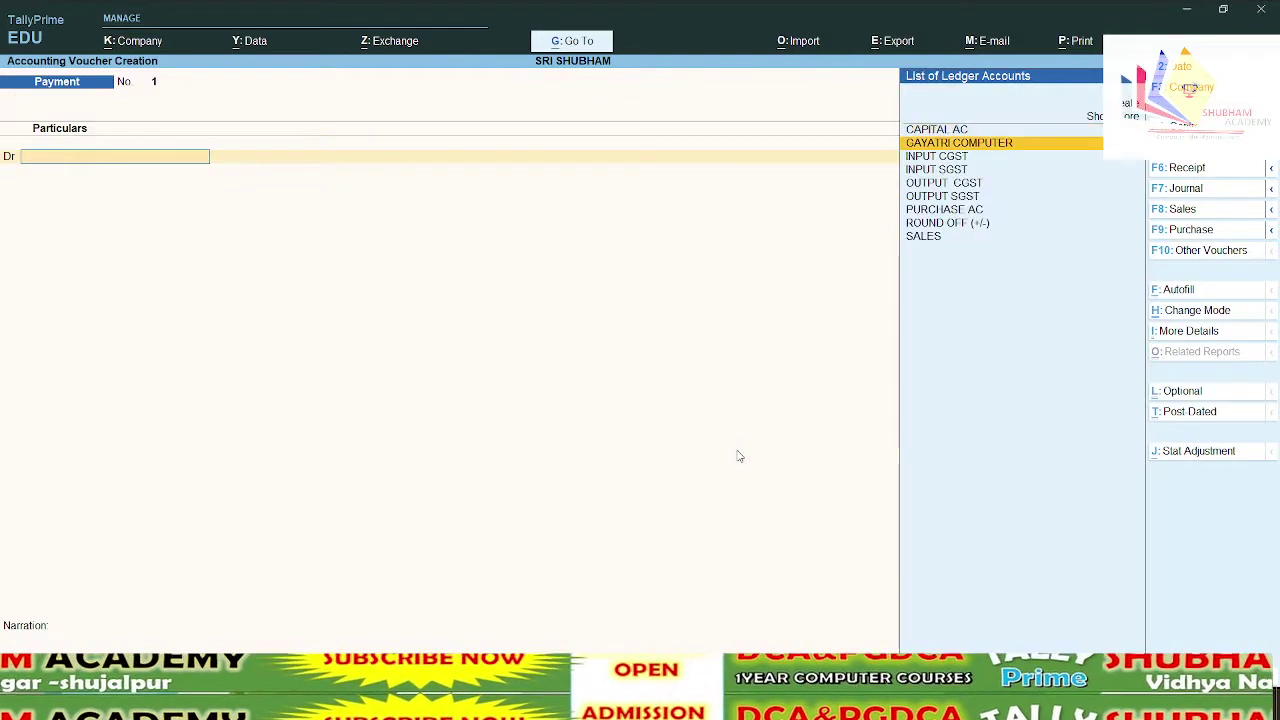
key("Return")
key("Return")
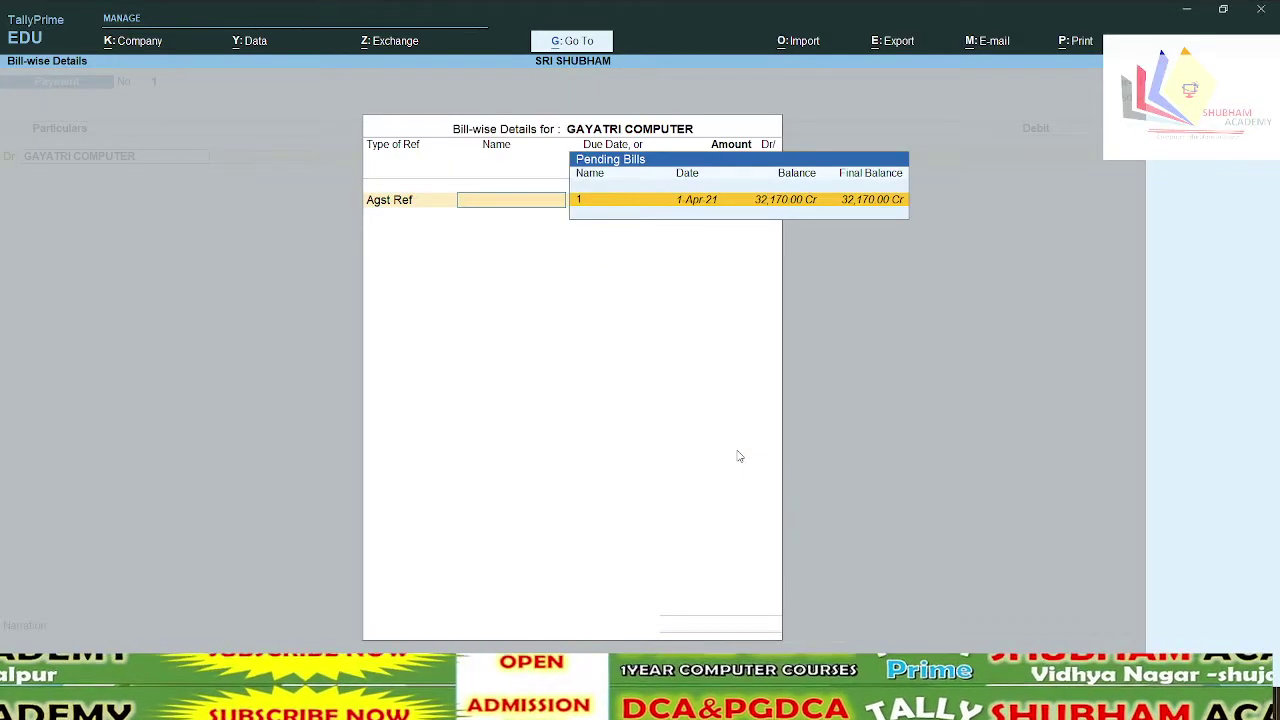
key("Return")
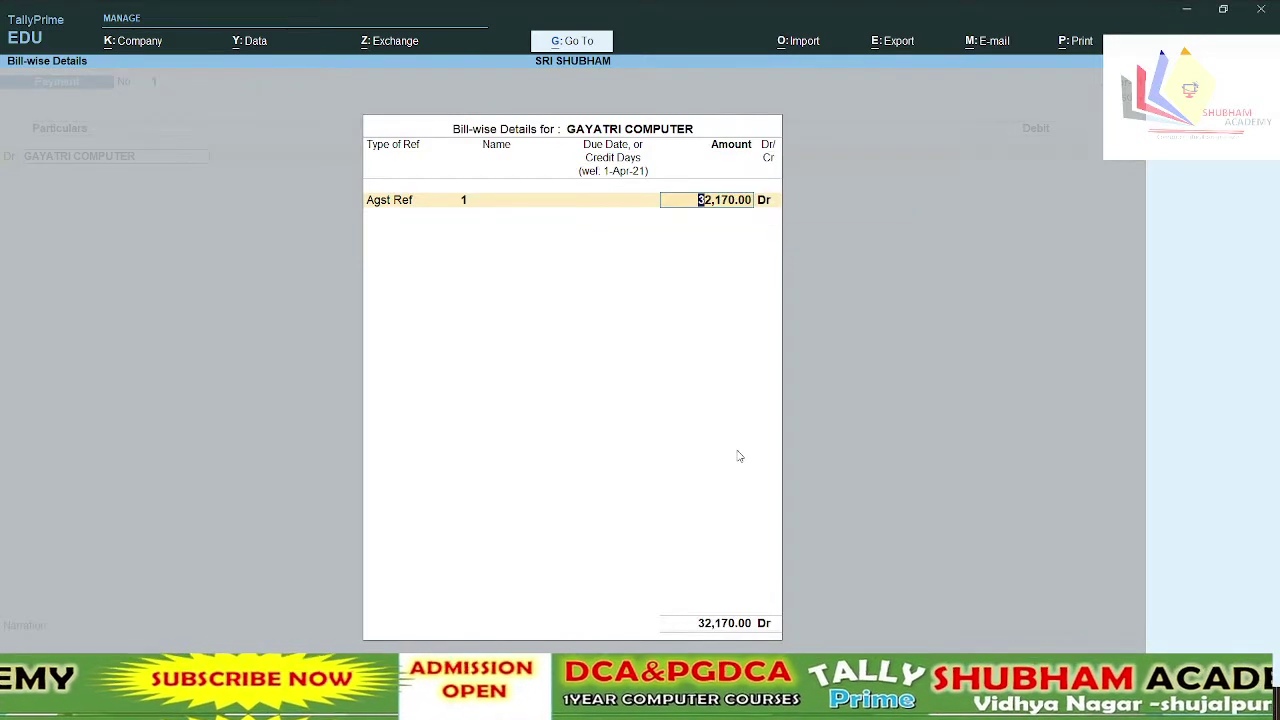
key("Return")
key("Return")
key("Return")
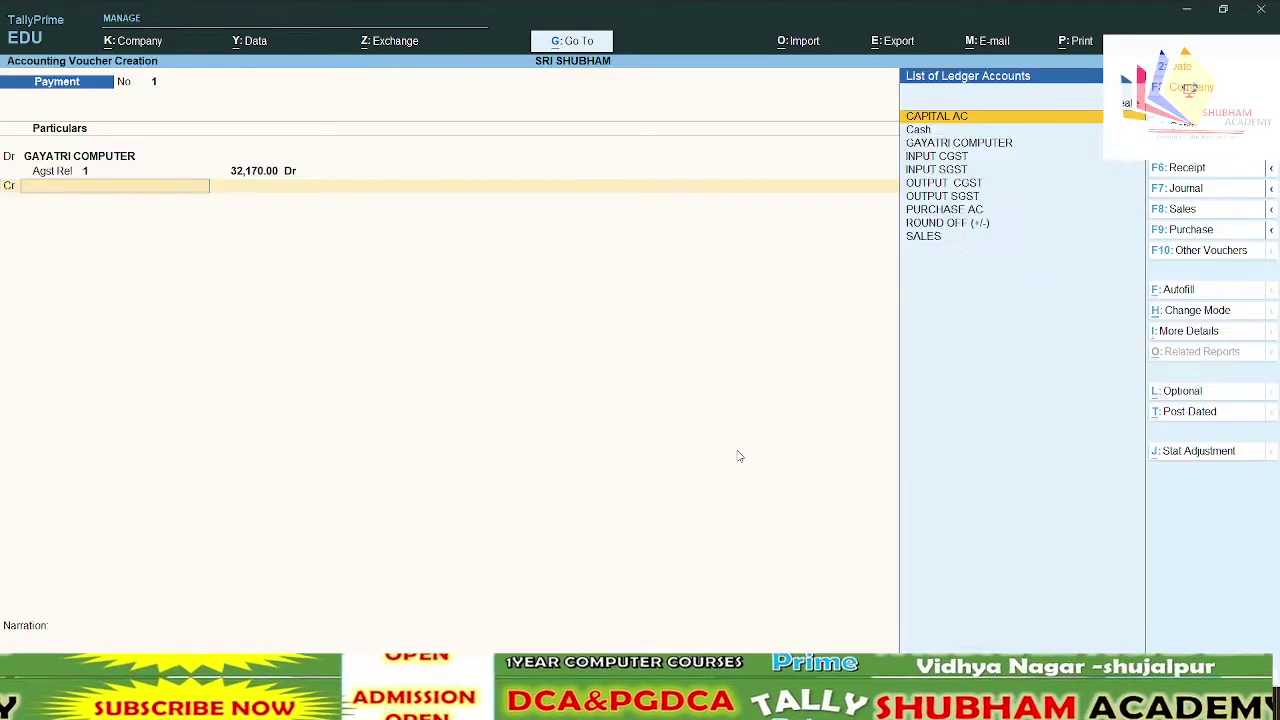
Credit Cash for the payment, save the voucher without a narration and return to the Gateway of Tally
key("Down")
key("Down")
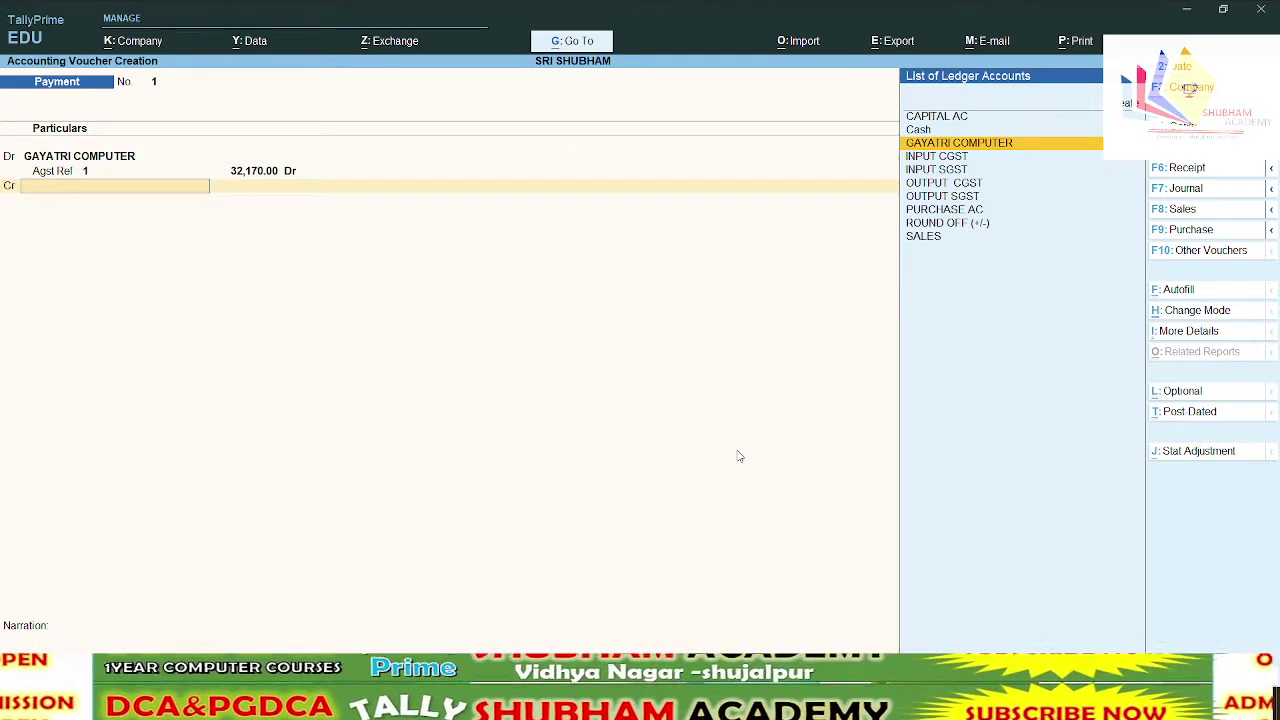
key("Up")
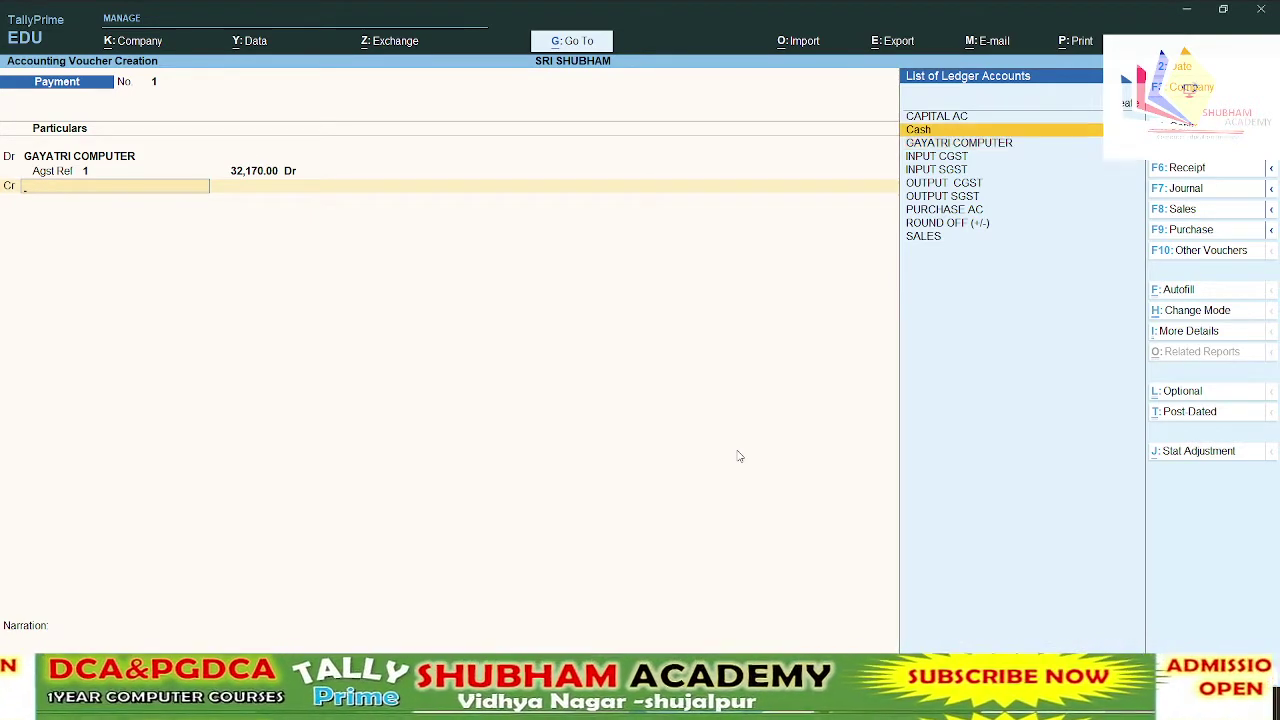
key("Return")
key("Return")
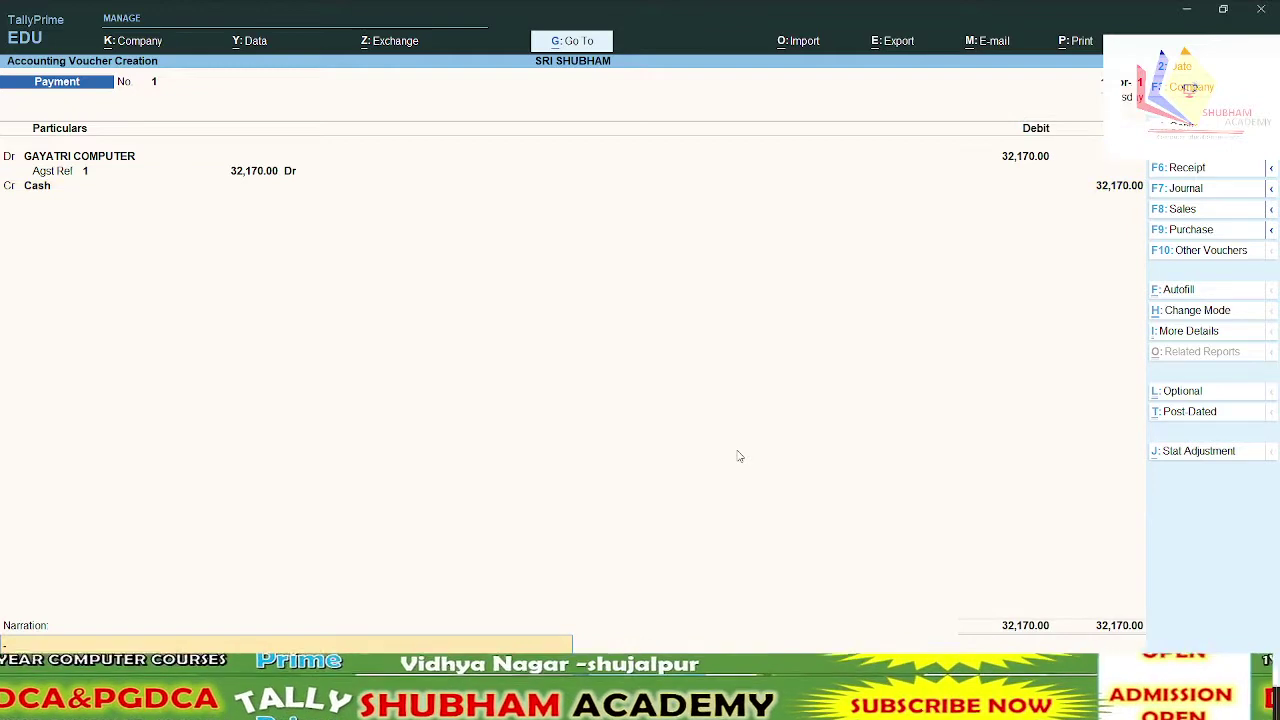
key("Return")
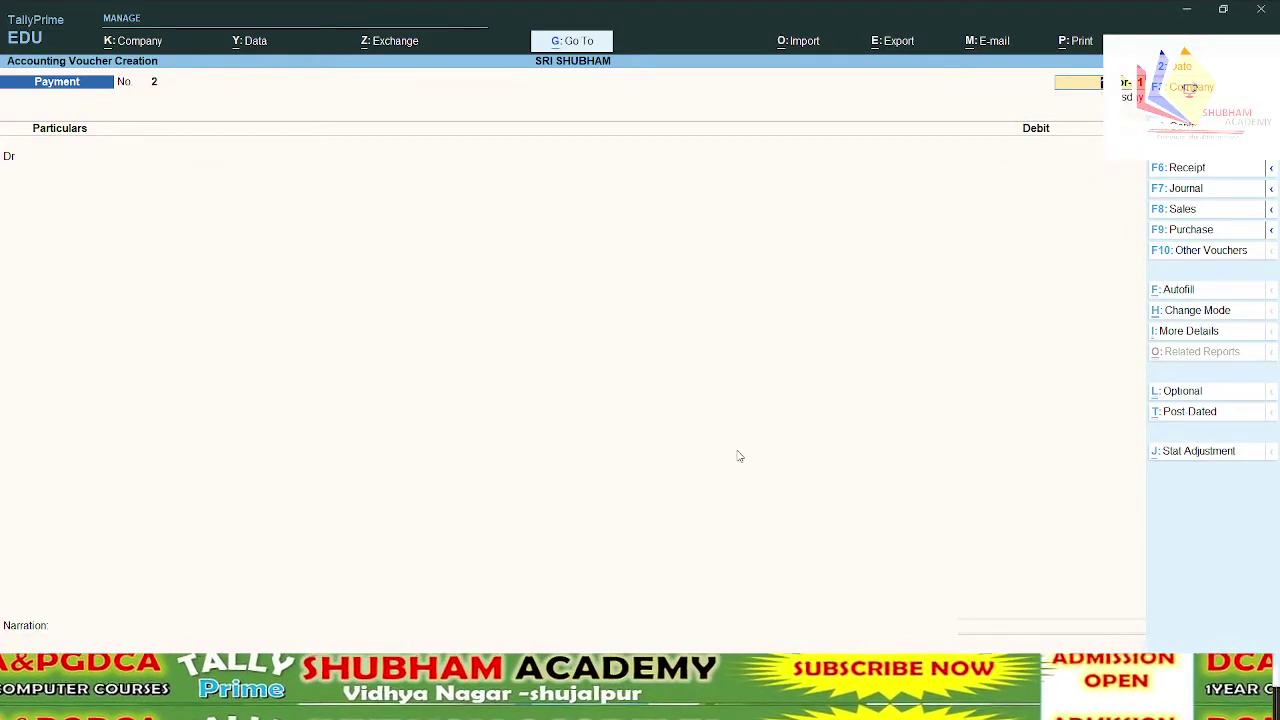
key("Escape")
key("Escape")
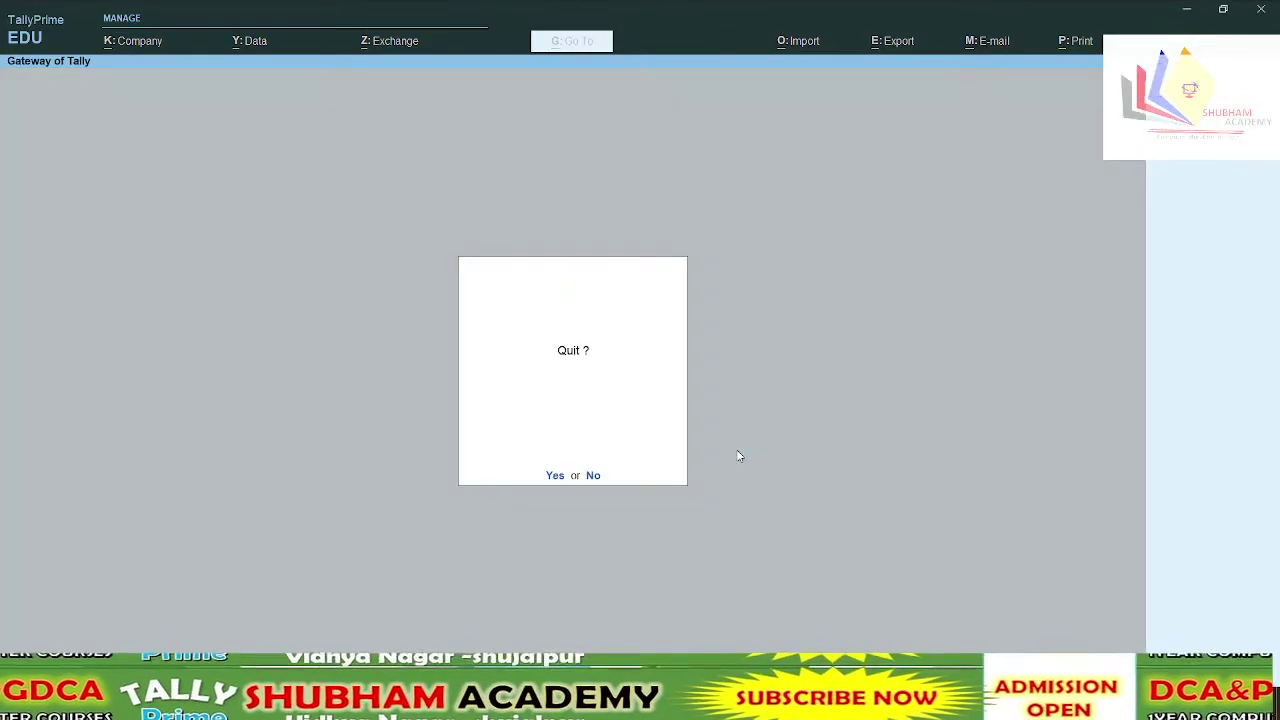
key("Escape")
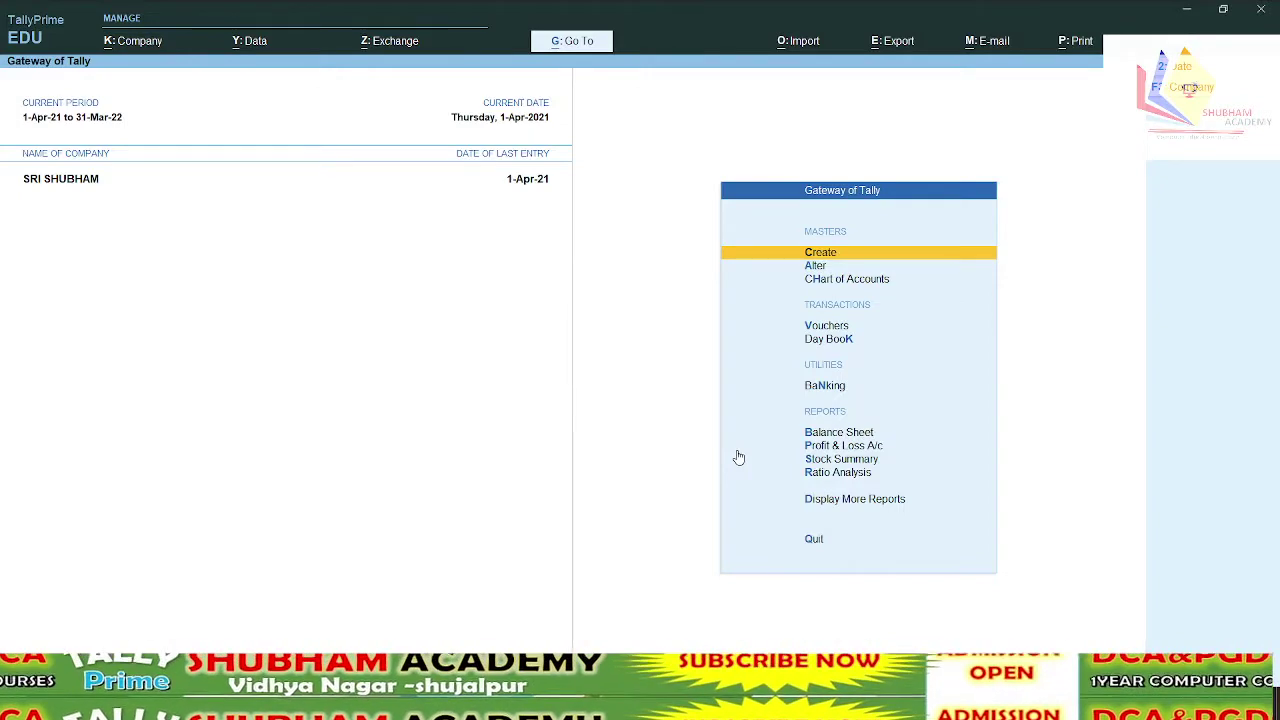
key("v")
key("F8")
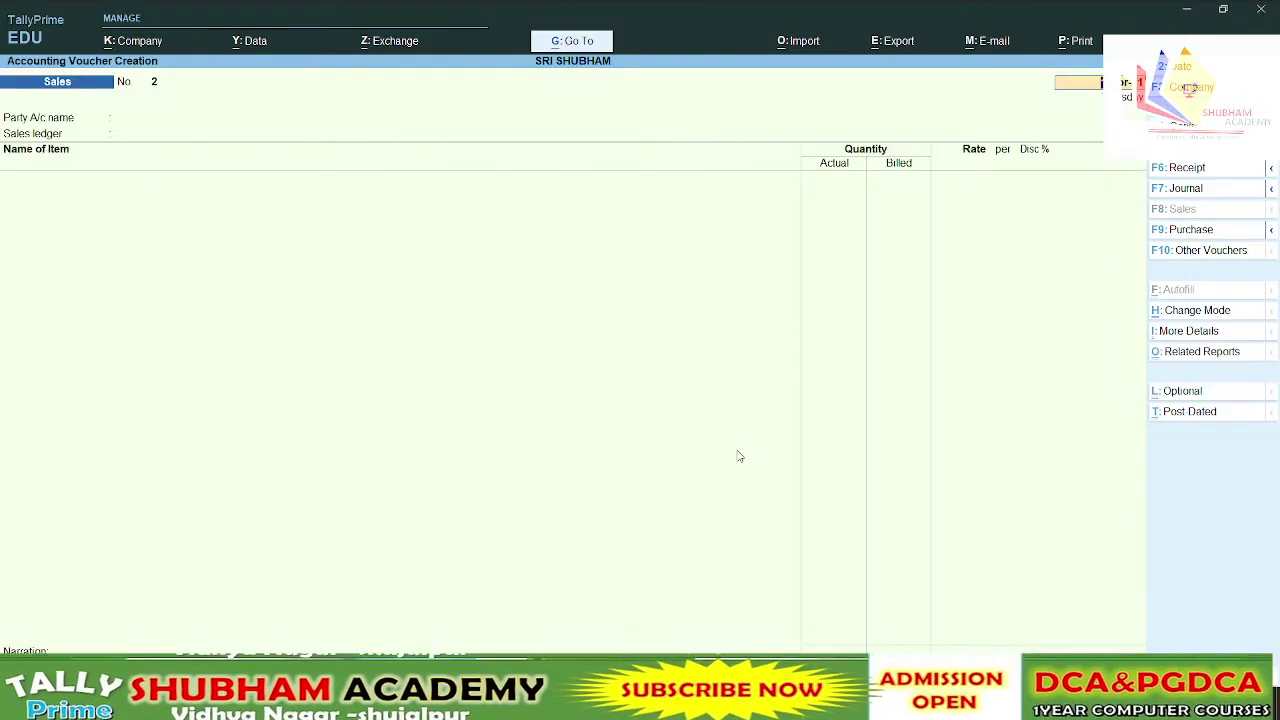
key("Escape")
key("Escape")
key("Escape")
key("Escape")
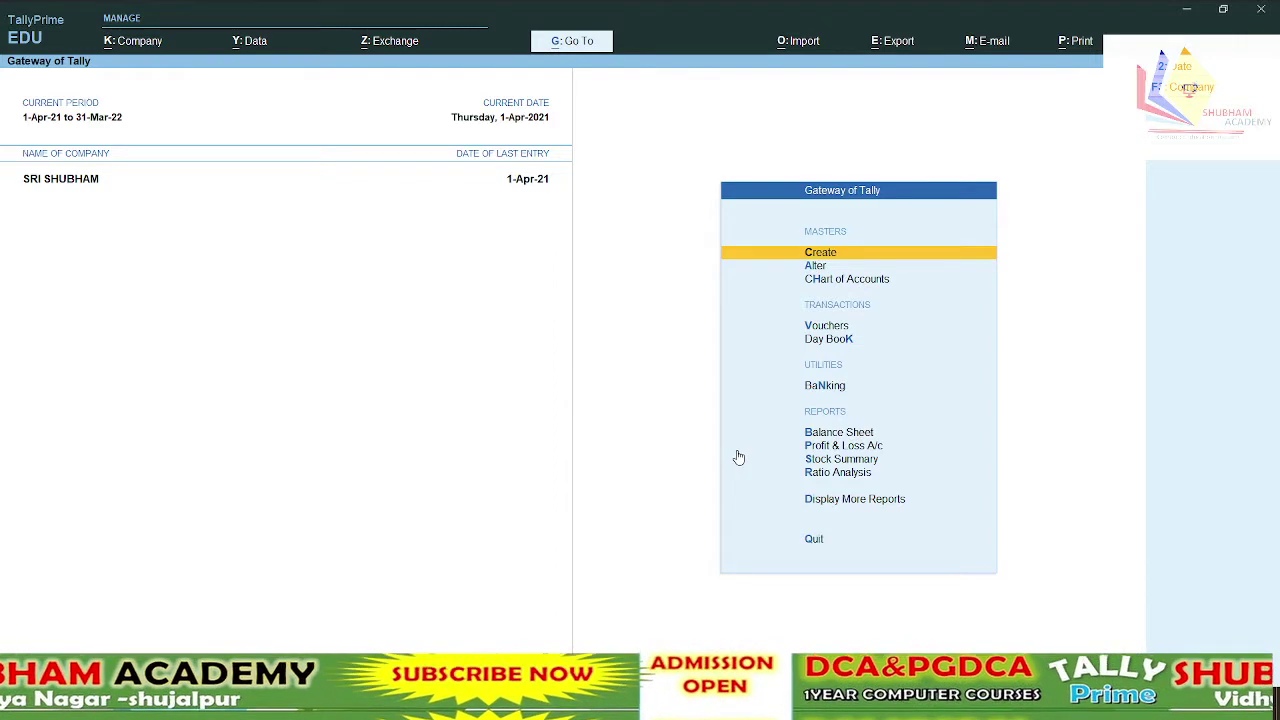
List April's purchase vouchers in the Purchase Register under the account books
key("d")
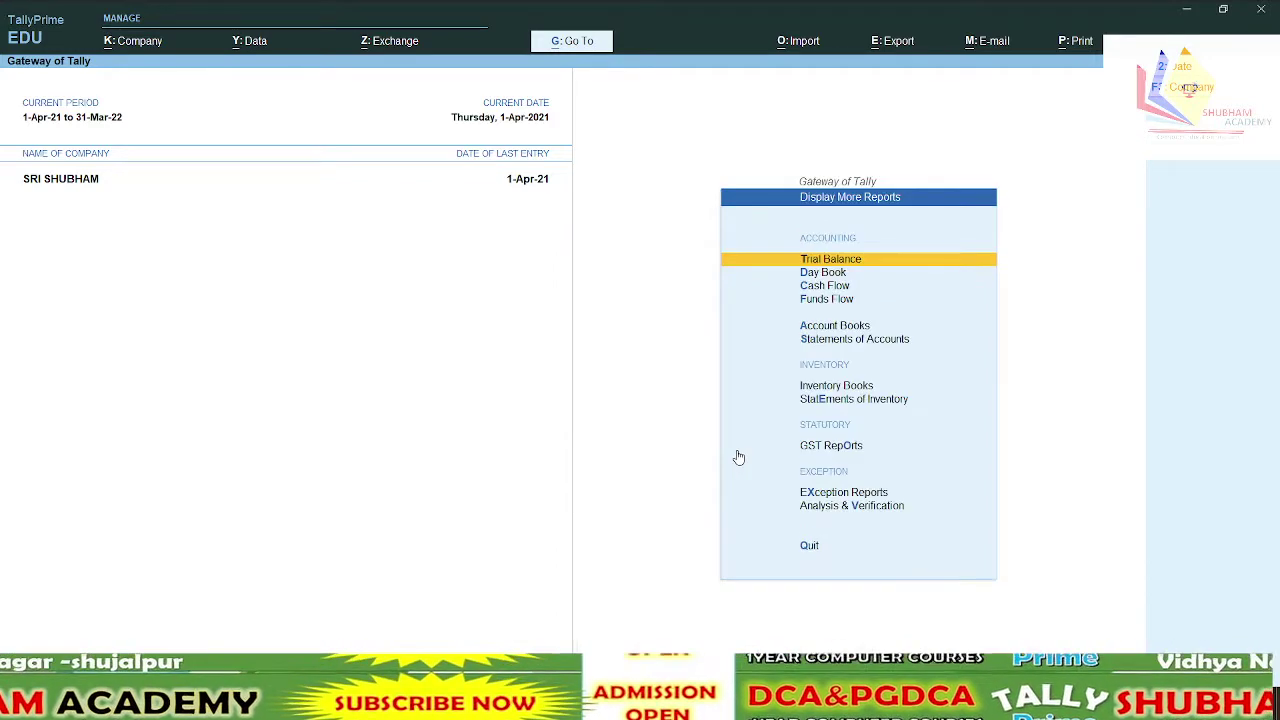
key("a")
key("Down")
key("Down")
key("Down")
key("Down")
key("Down")
key("Down")
key("Down")
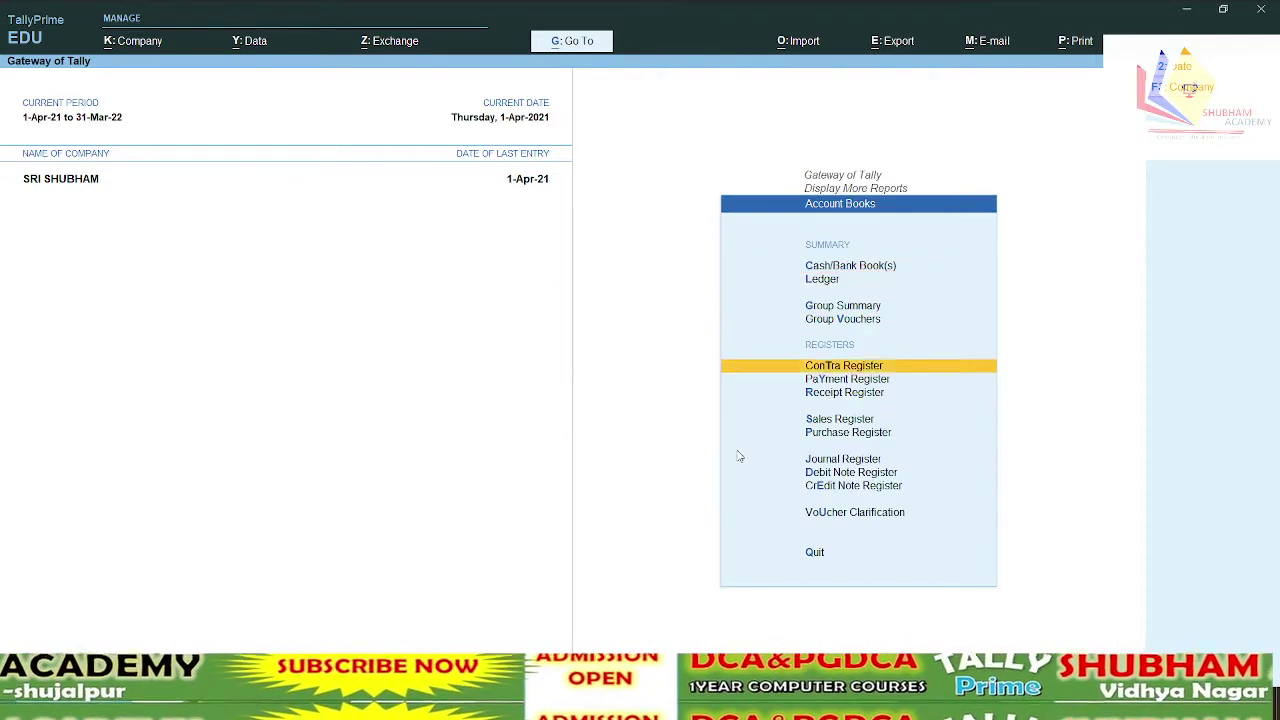
key("Down")
key("Return")
key("Return")
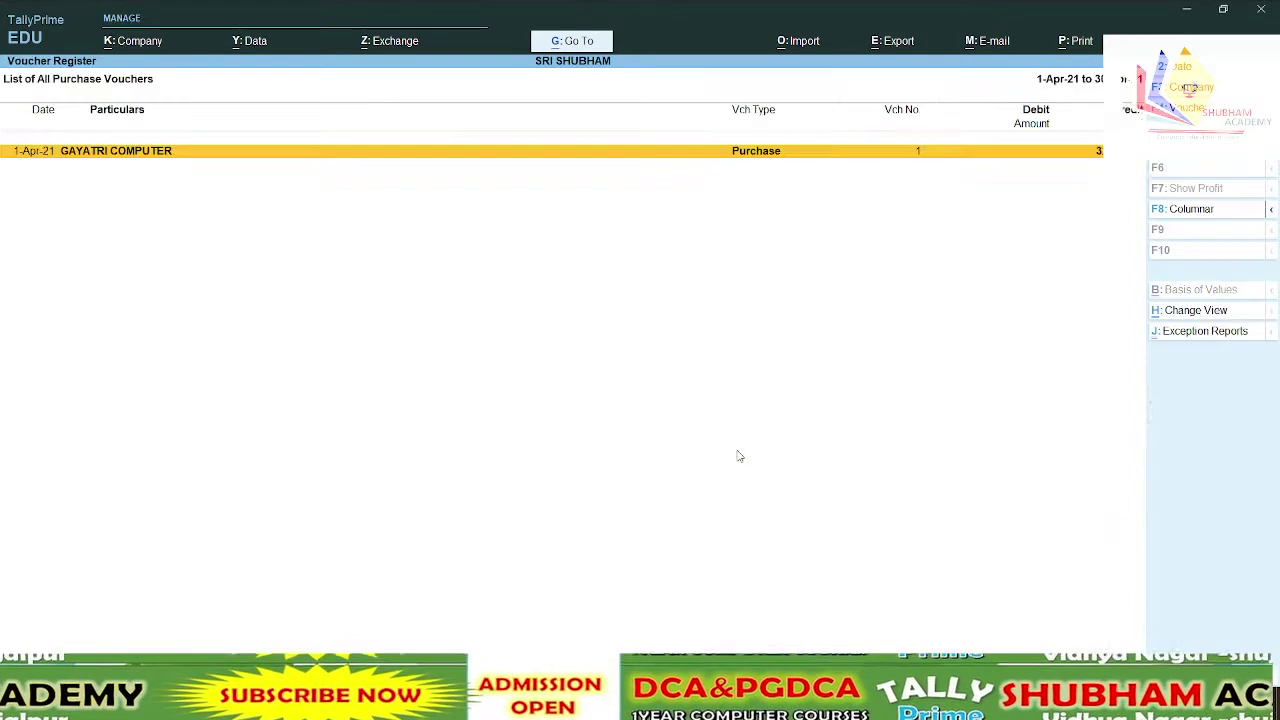
Open the GAYATRI COMPUTER purchase voucher of 1-Apr-21 for alteration
key("Return")
key("Return")
key("Return")
key("Return")
key("Return")
key("Return")
key("Return")
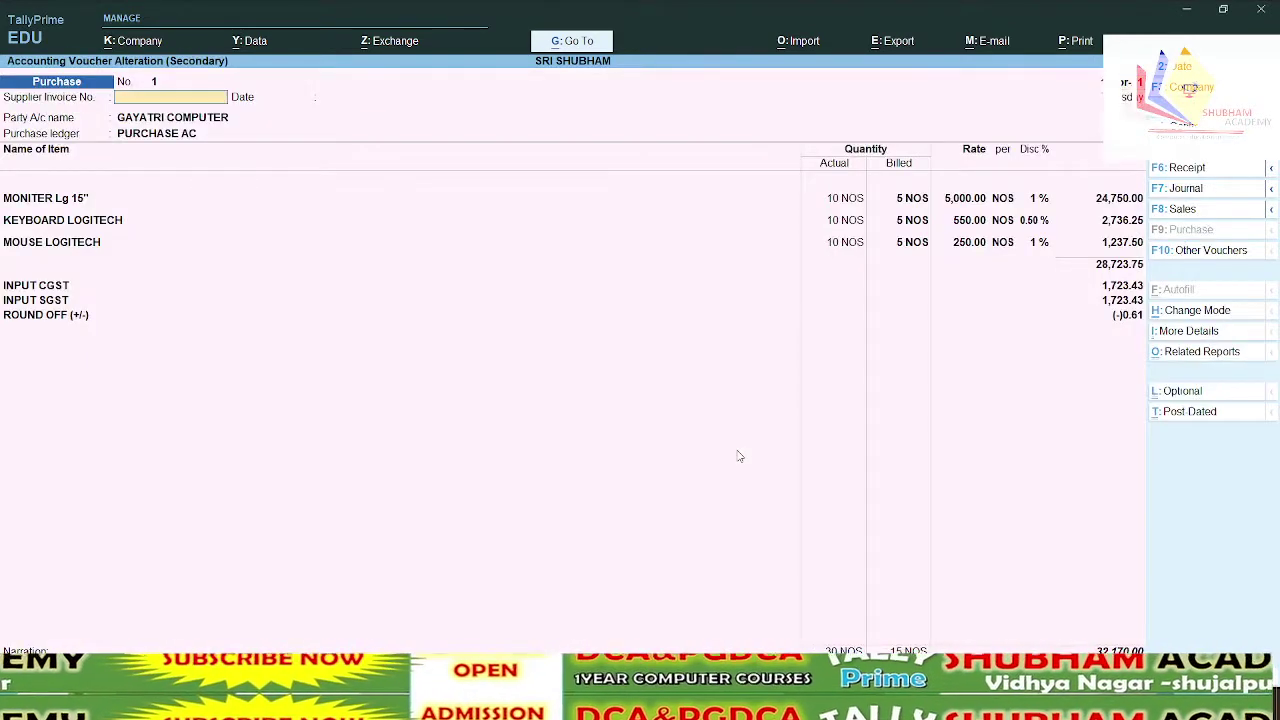
Set the KEYBOARD LOGITECH billed quantity to 10, save the purchase voucher and return to the Gateway of Tally
key("Return")
key("Return")
key("Return")
key("Return")
key("Return")
key("Return")
key("Return")
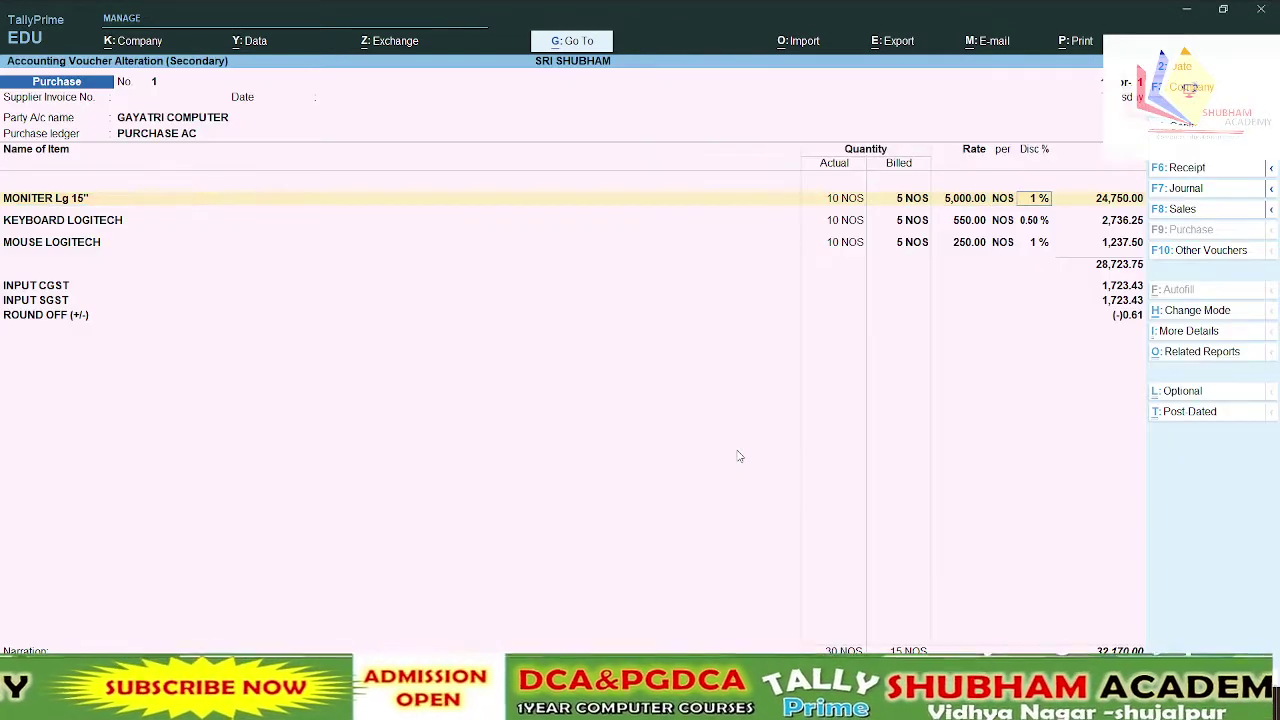
key("Return")
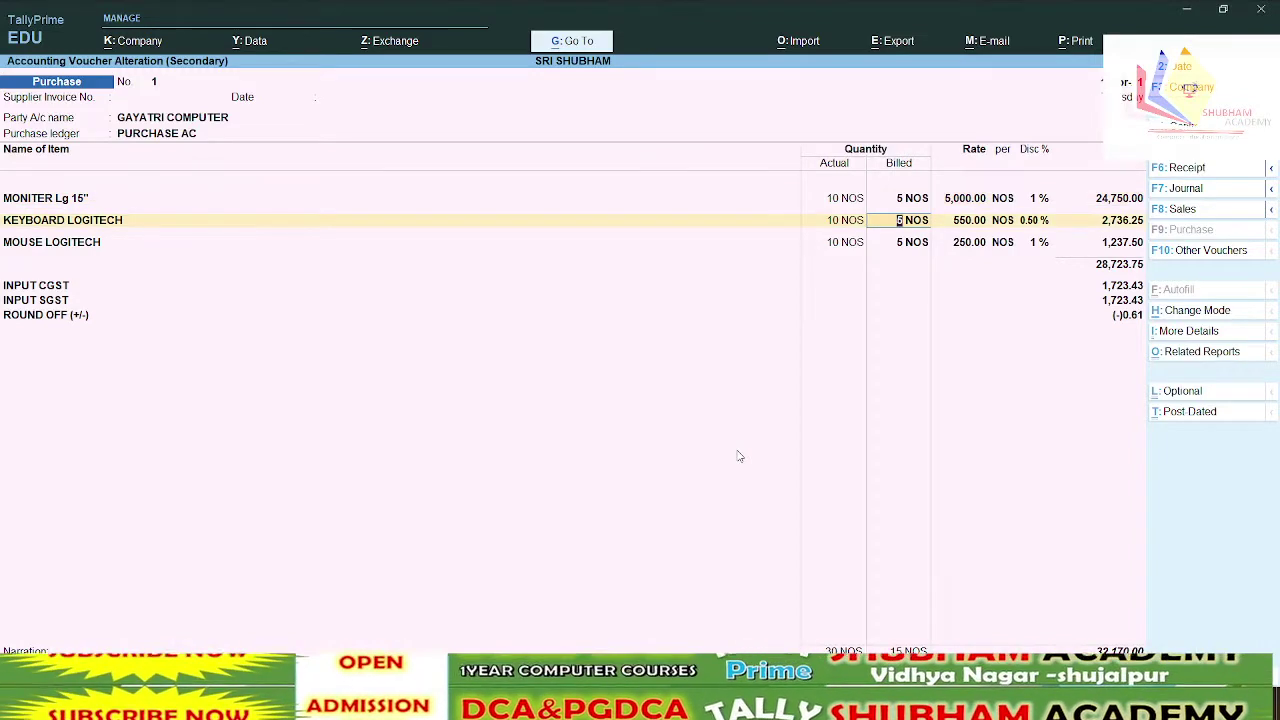
type("10")
key("Return")
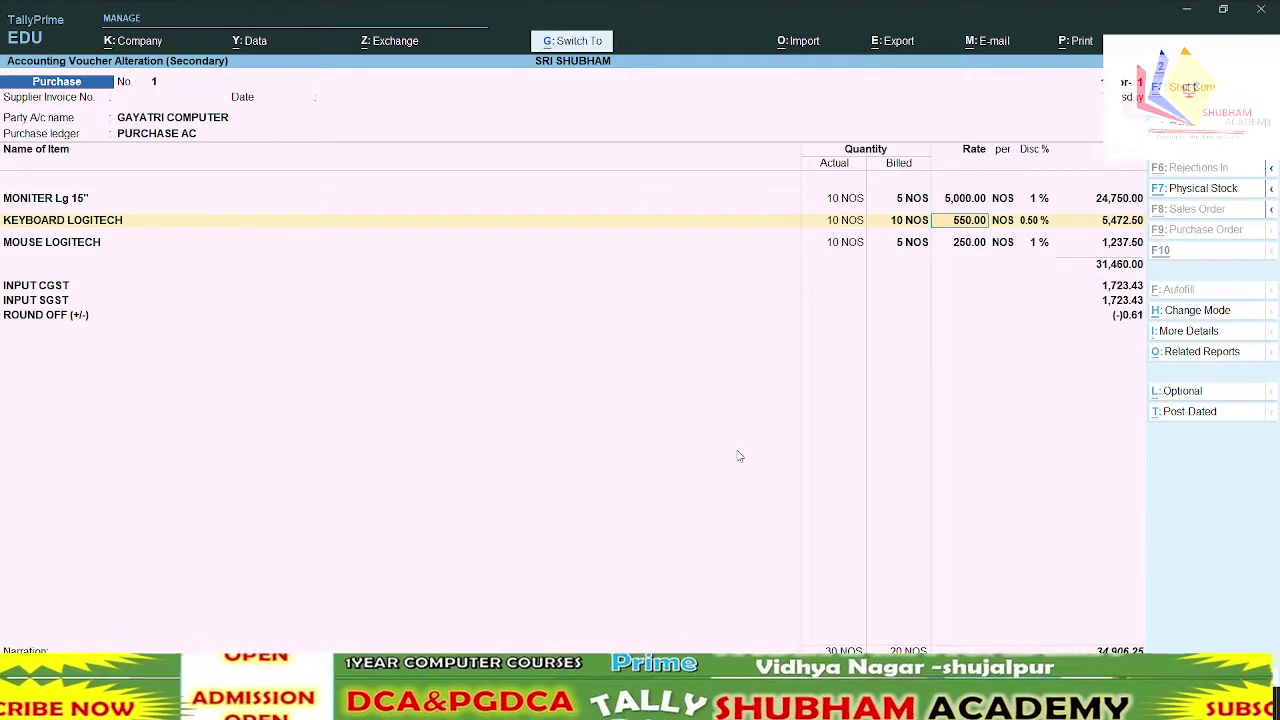
key("ctrl+a")
key("Escape")
key("Escape")
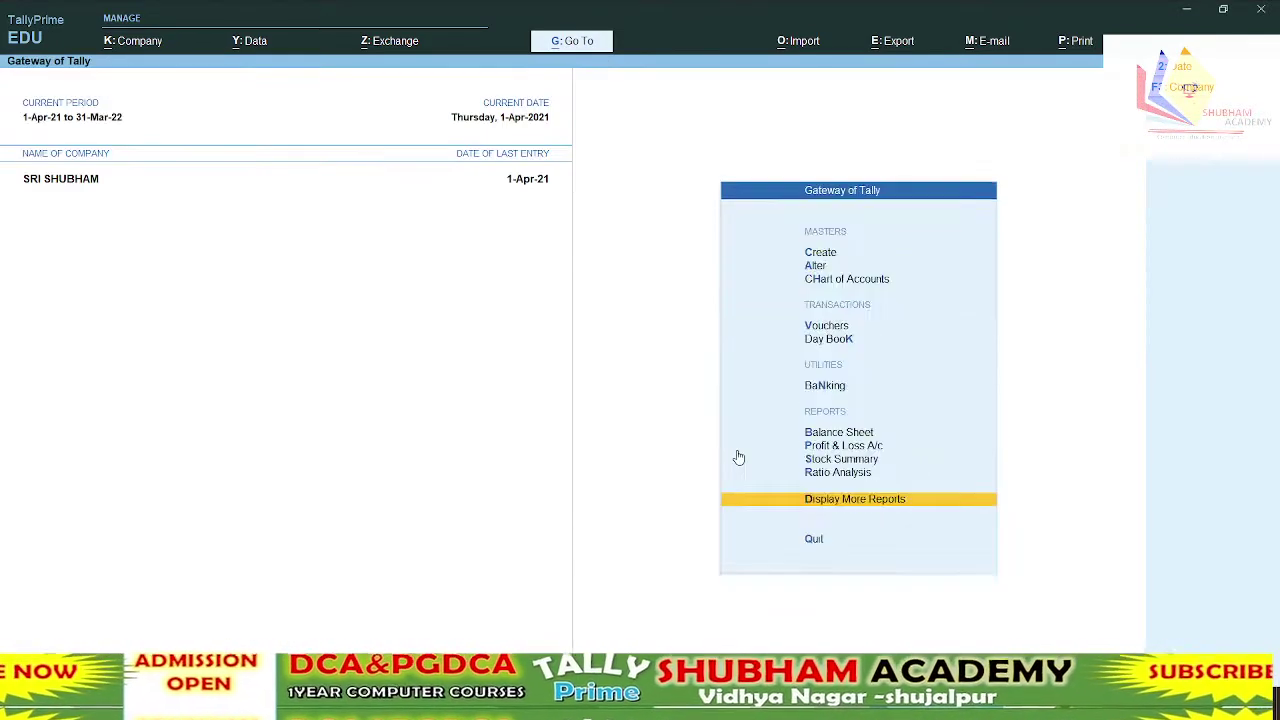
key("Escape")
key("Escape")
Start a payment voucher and debit the GAYATRI COMPUTER ledger
key("v")
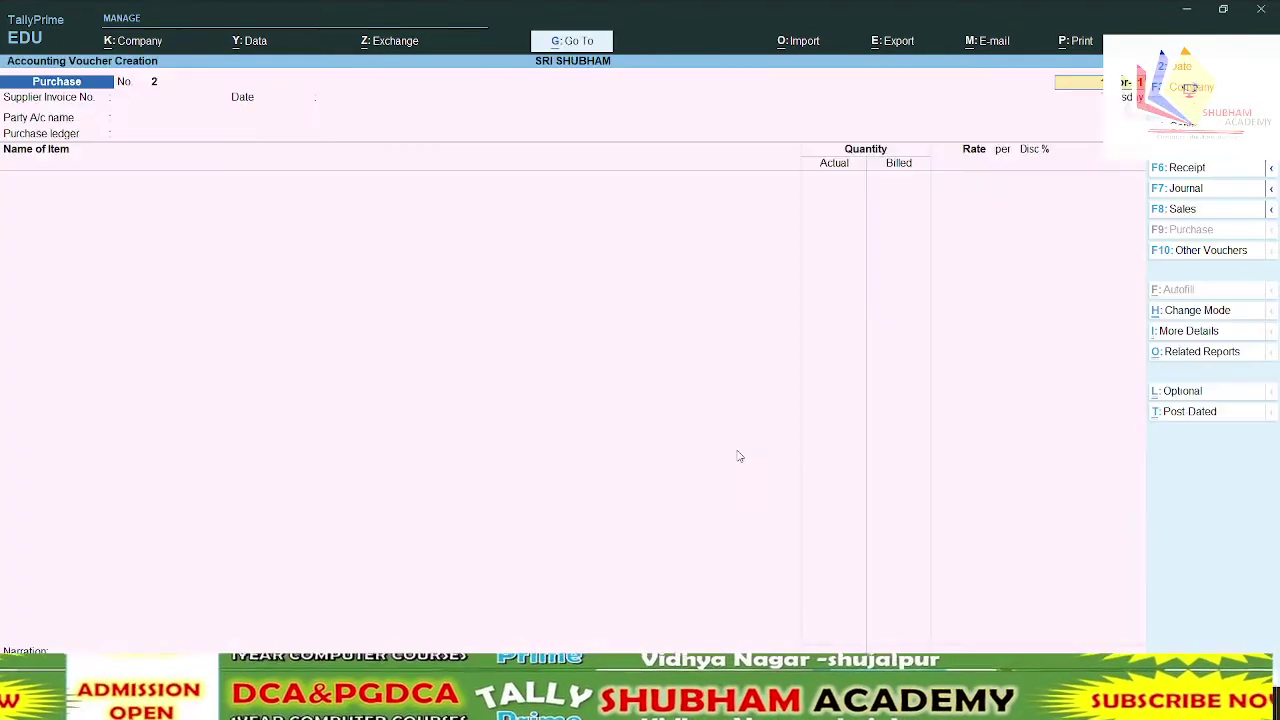
key("F5")
key("Return")
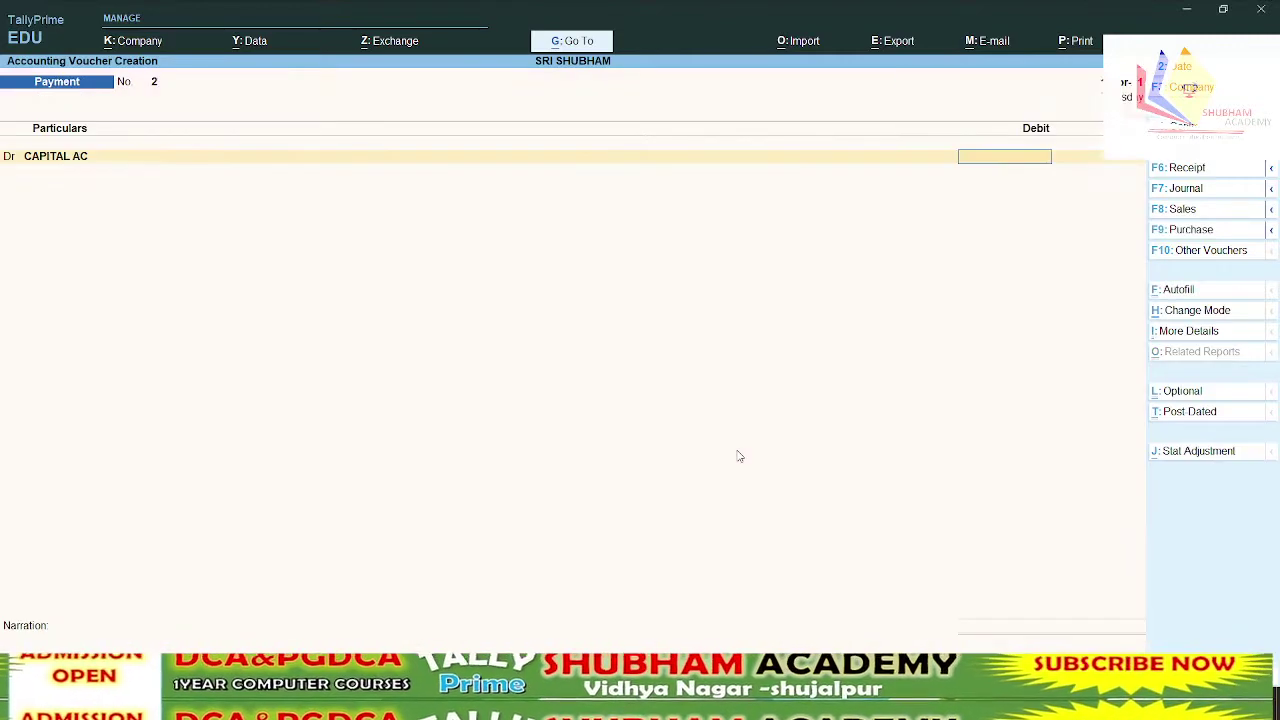
key("BackSpace")
type("ga")
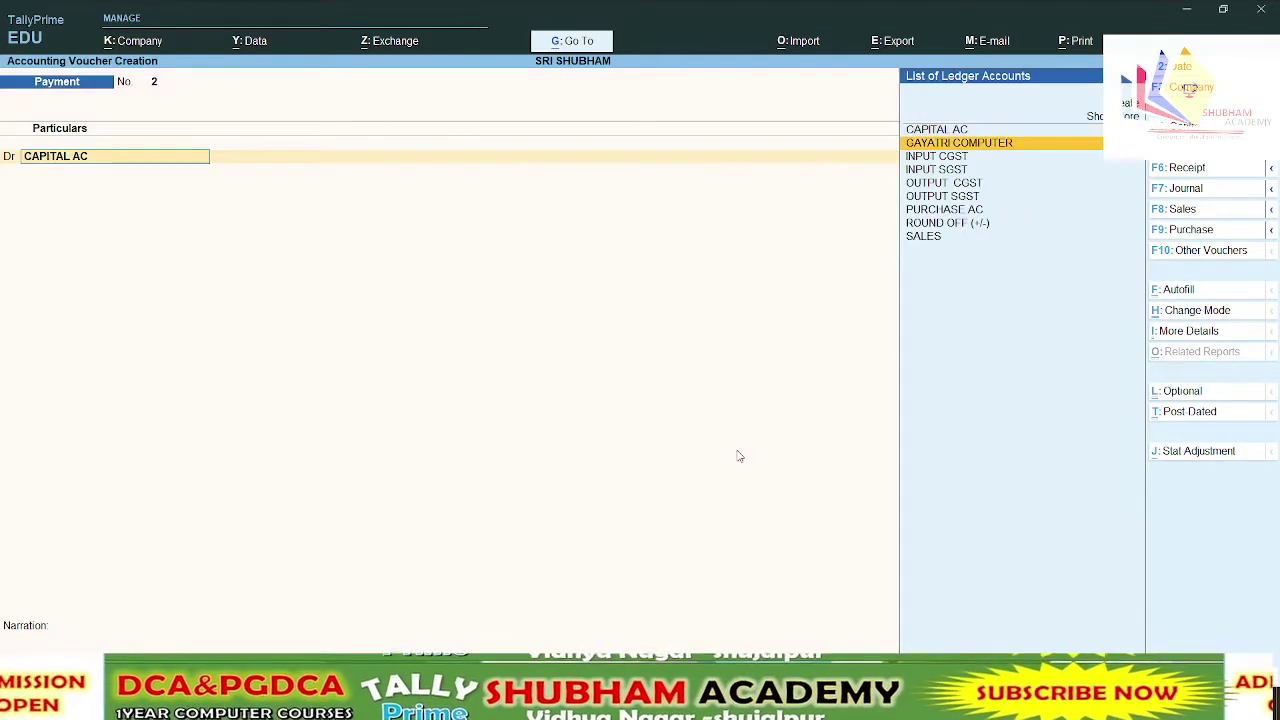
key("Return")
Settle GAYATRI COMPUTER's pending bill 1 of 1-Apr-21 for 3,064.59 Dr as an Agst Ref in the bill-wise details
key("Return")
key("Return")
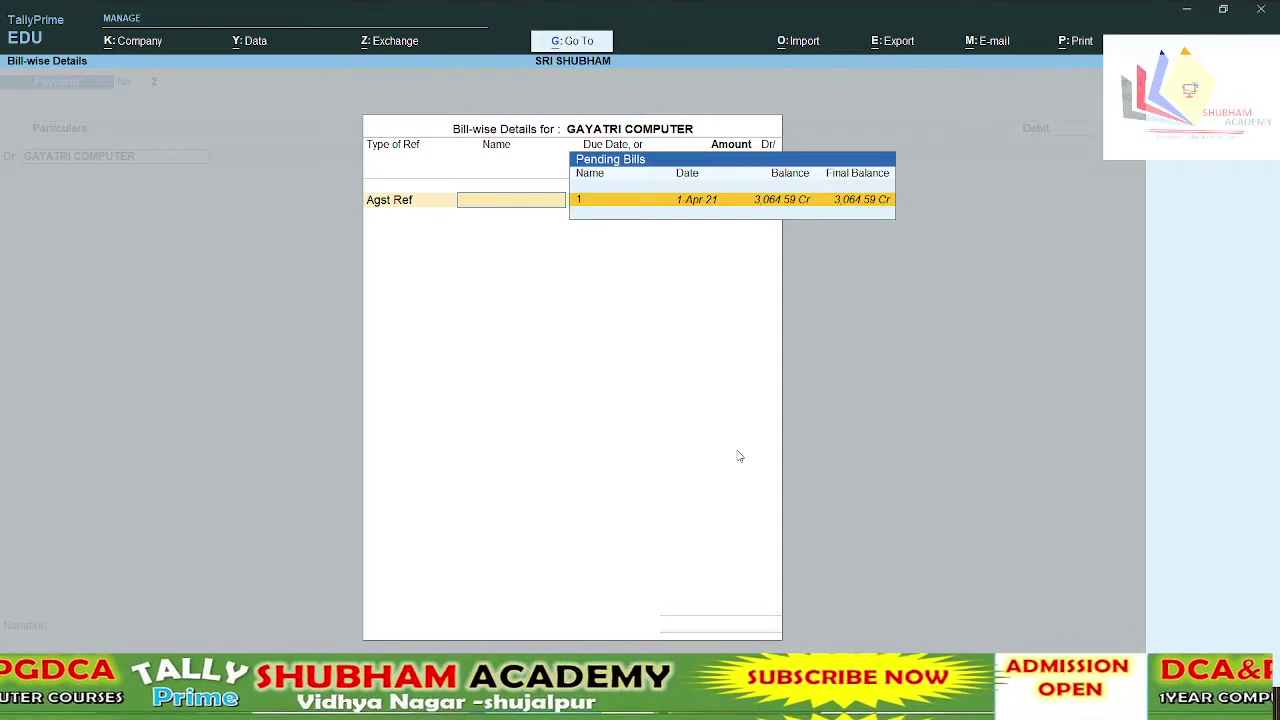
key("Return")
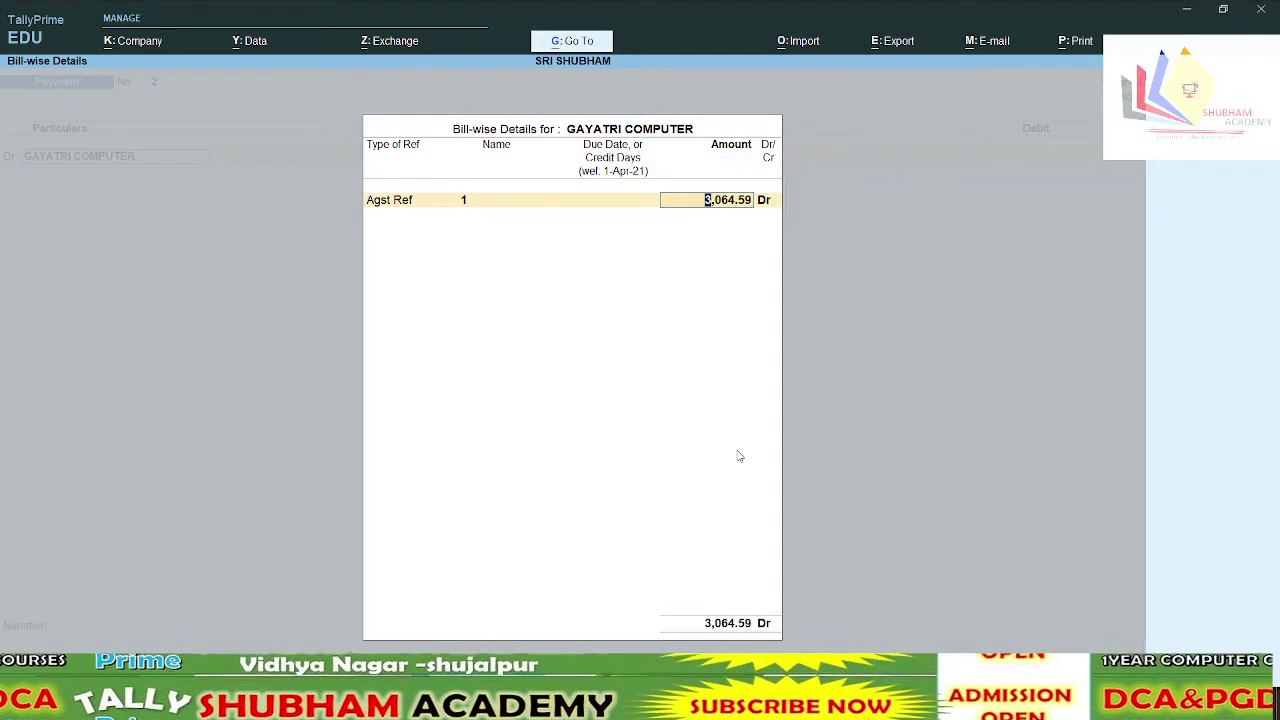
key("Return")
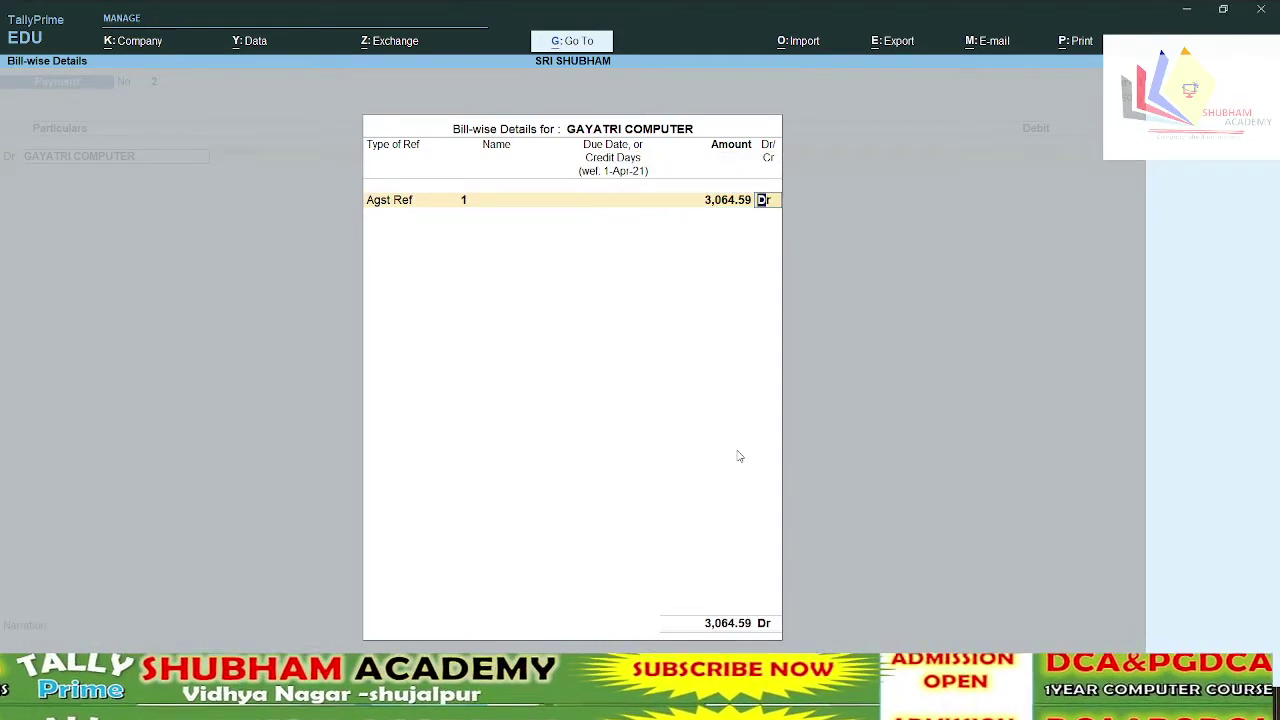
key("Return")
key("Return")
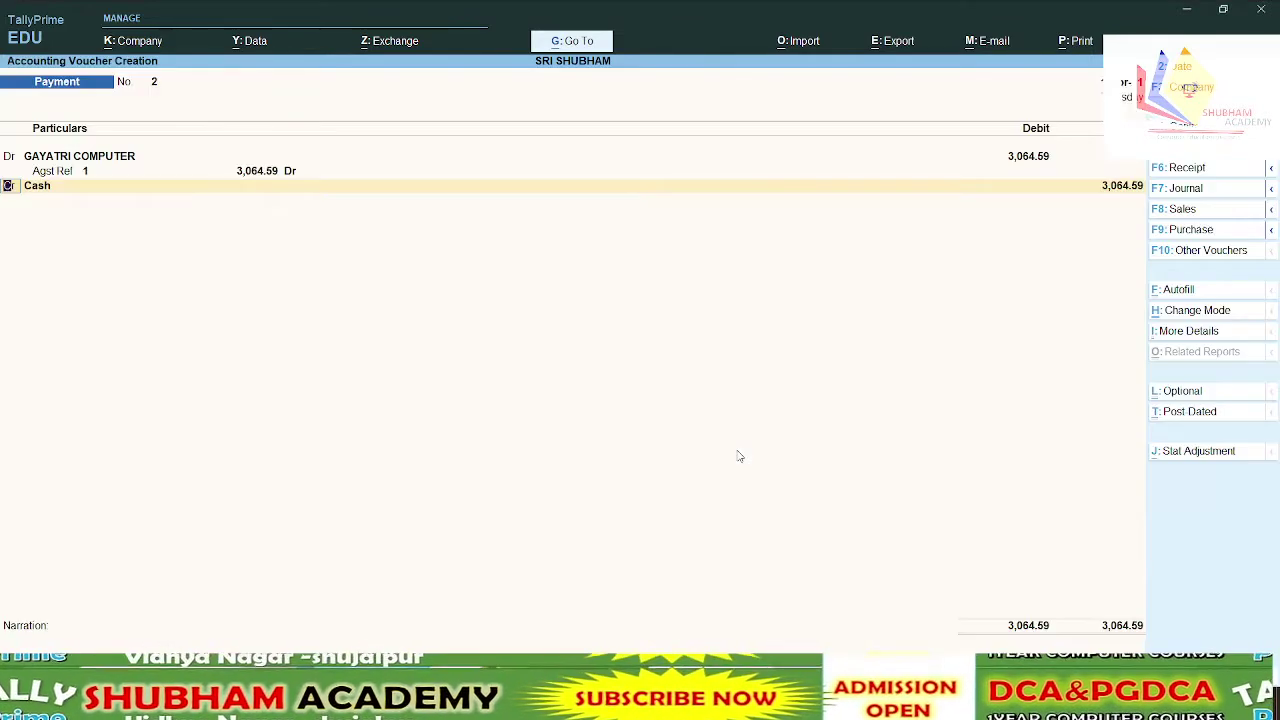
Credit Cash with 3,064.59, save the payment voucher and return to the Gateway of Tally
key("BackSpace")
key("Return")
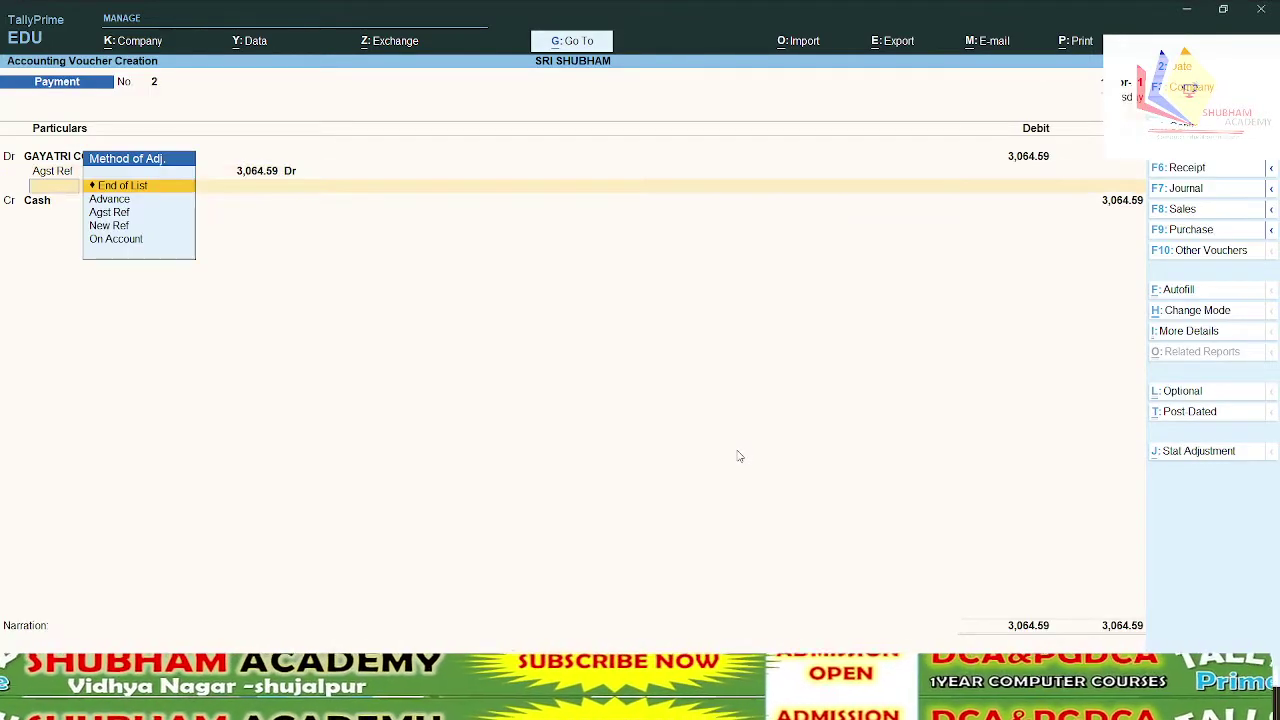
key("Return")
key("Return")
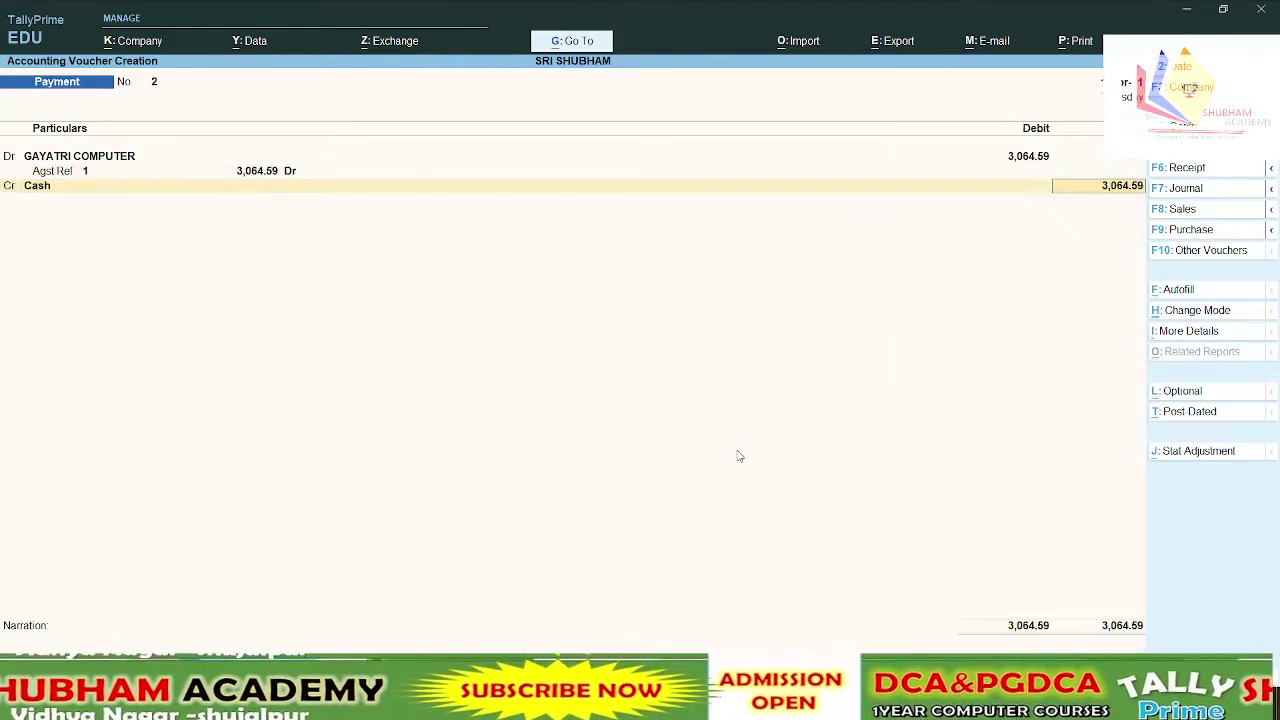
key("Return")
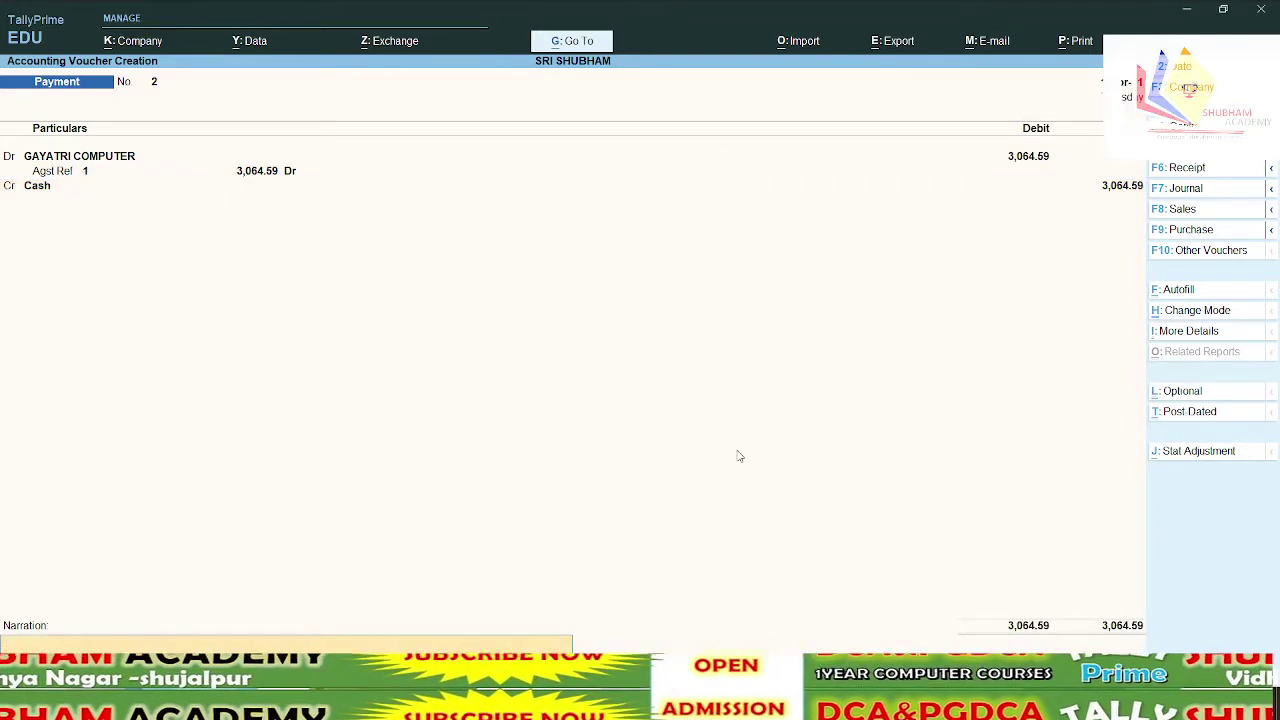
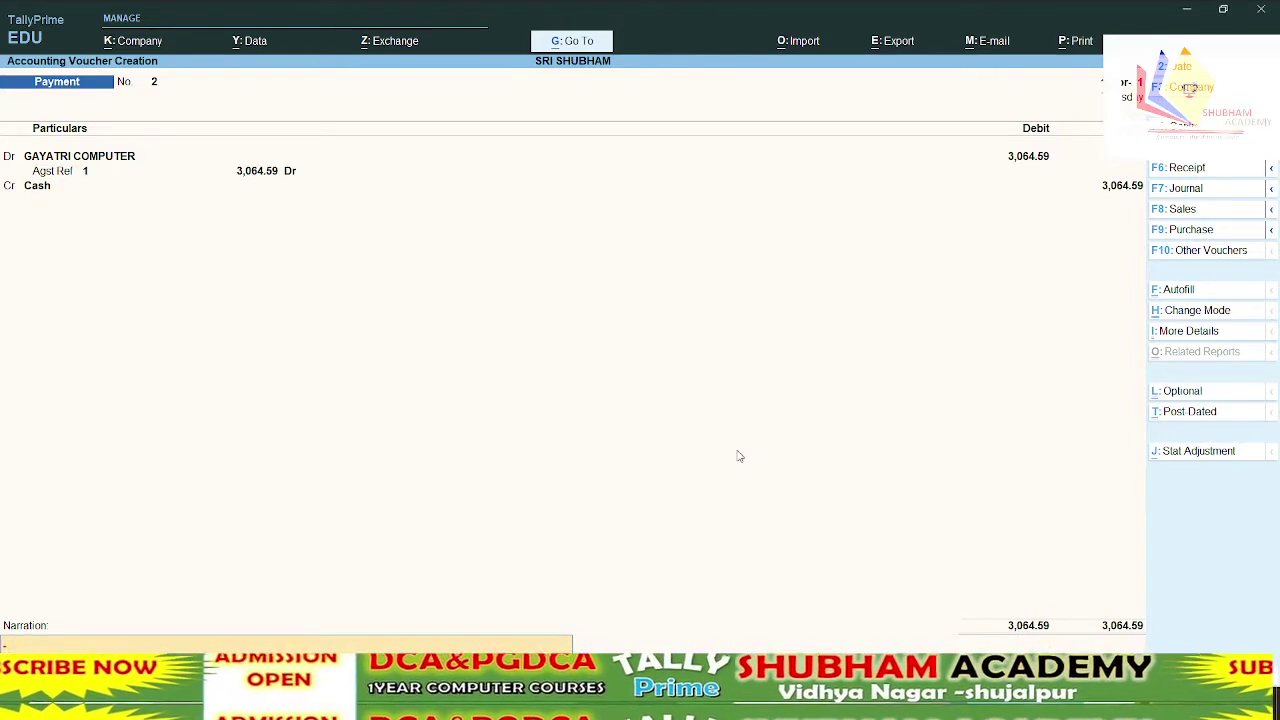
key("Return")
key("Escape")
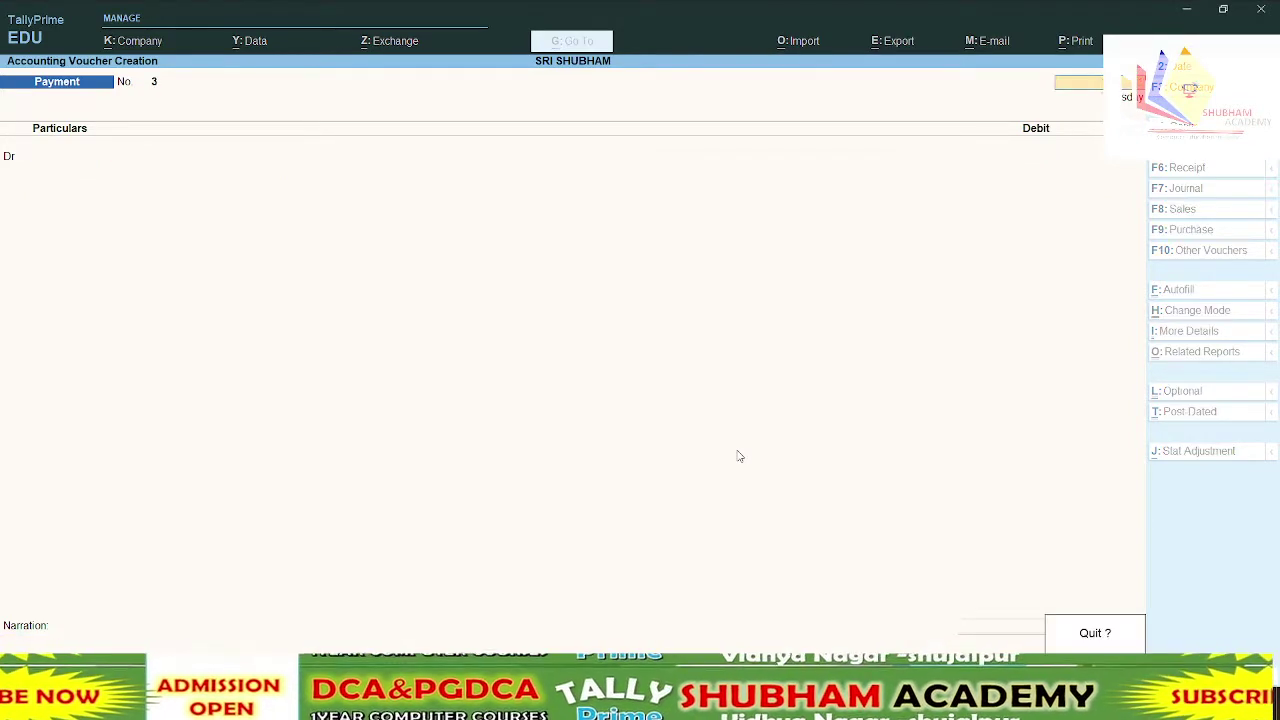
key("Return")
key("Escape")
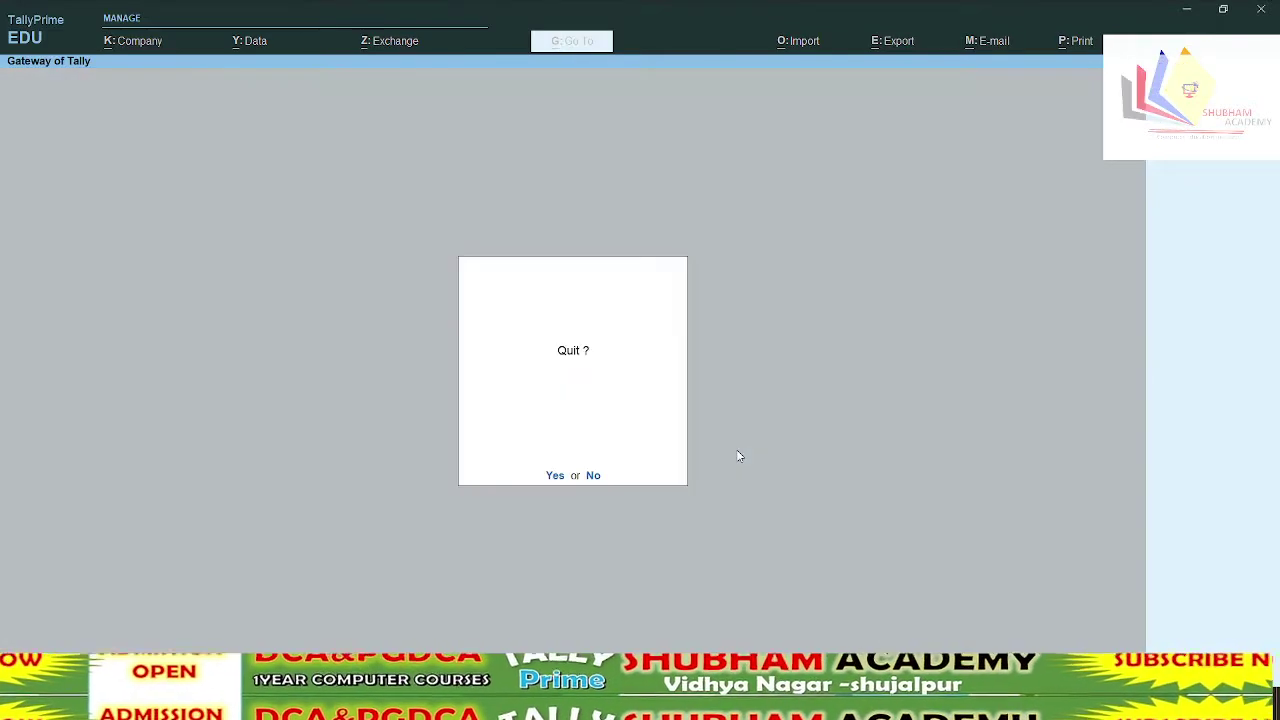
key("Escape")
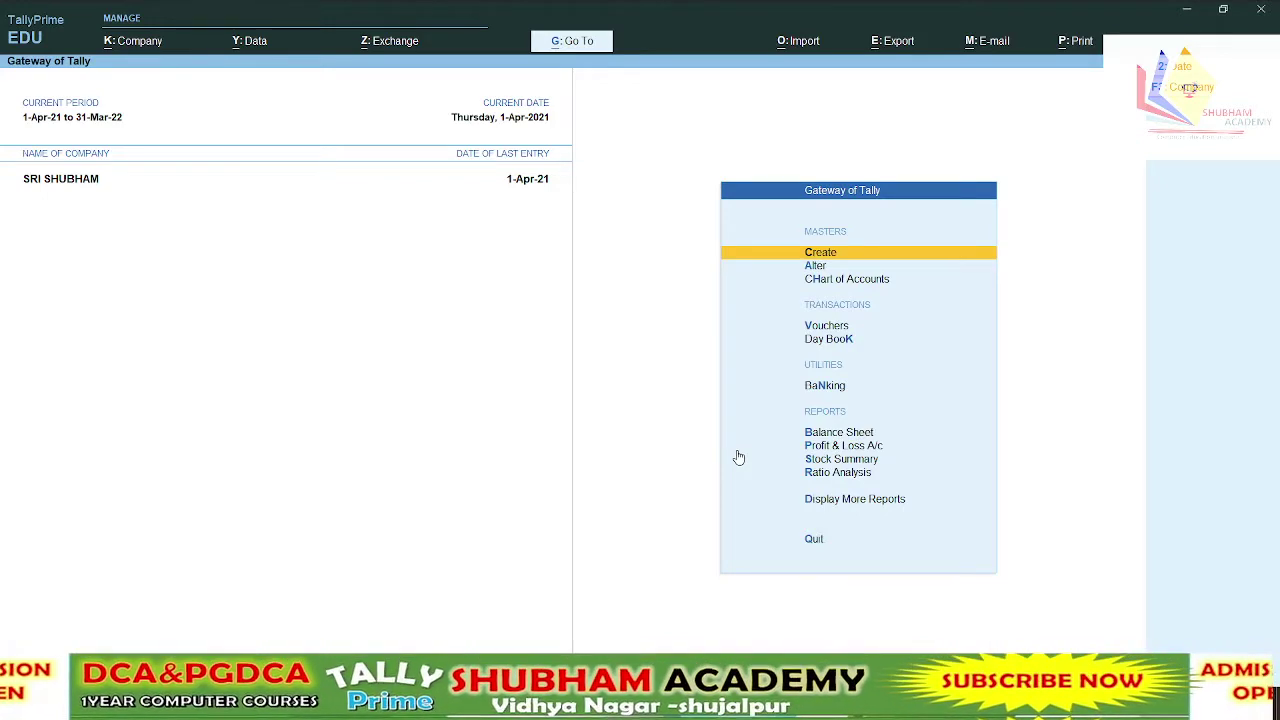
Open the Day Book to check the vouchers recorded for 1-Apr-21
key("Down")
key("Down")
key("Down")
key("Down")
key("Down")
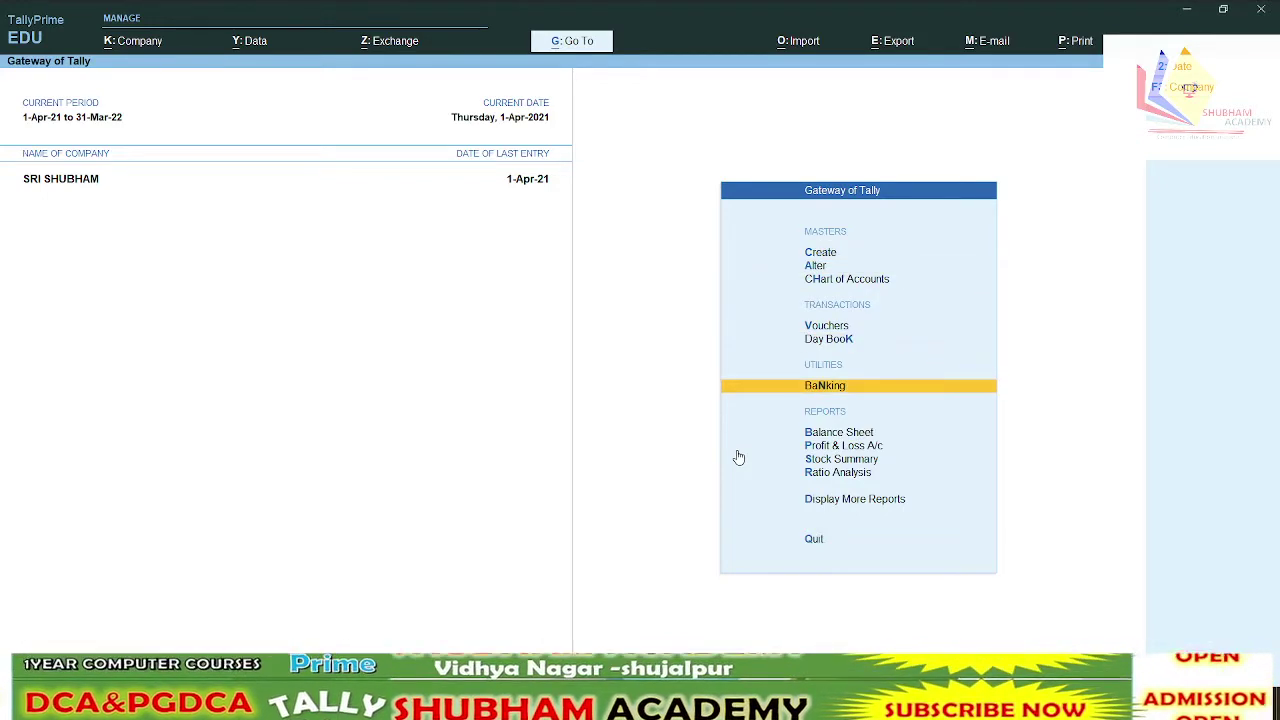
key("Up")
key("Return")
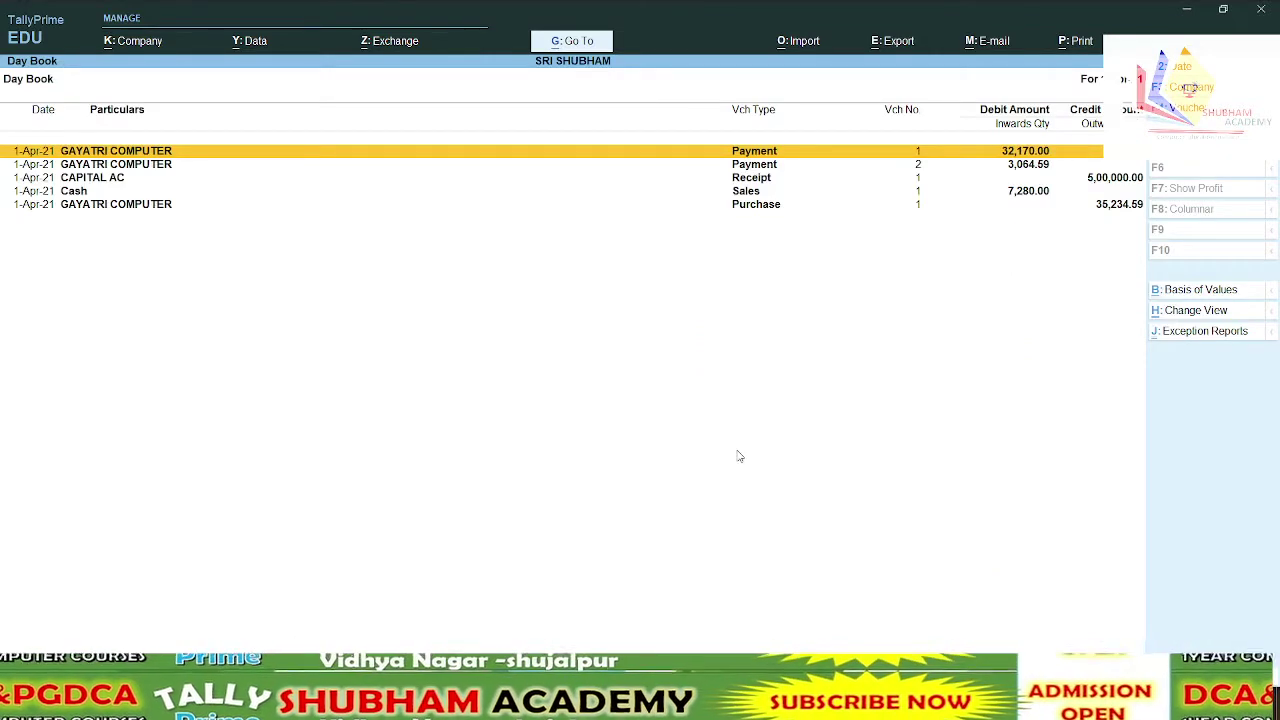
Review the GAYATRI COMPUTER purchase voucher from the Day Book and return to the Gateway of Tally
key("Down")
key("Down")
key("Down")
key("Down")
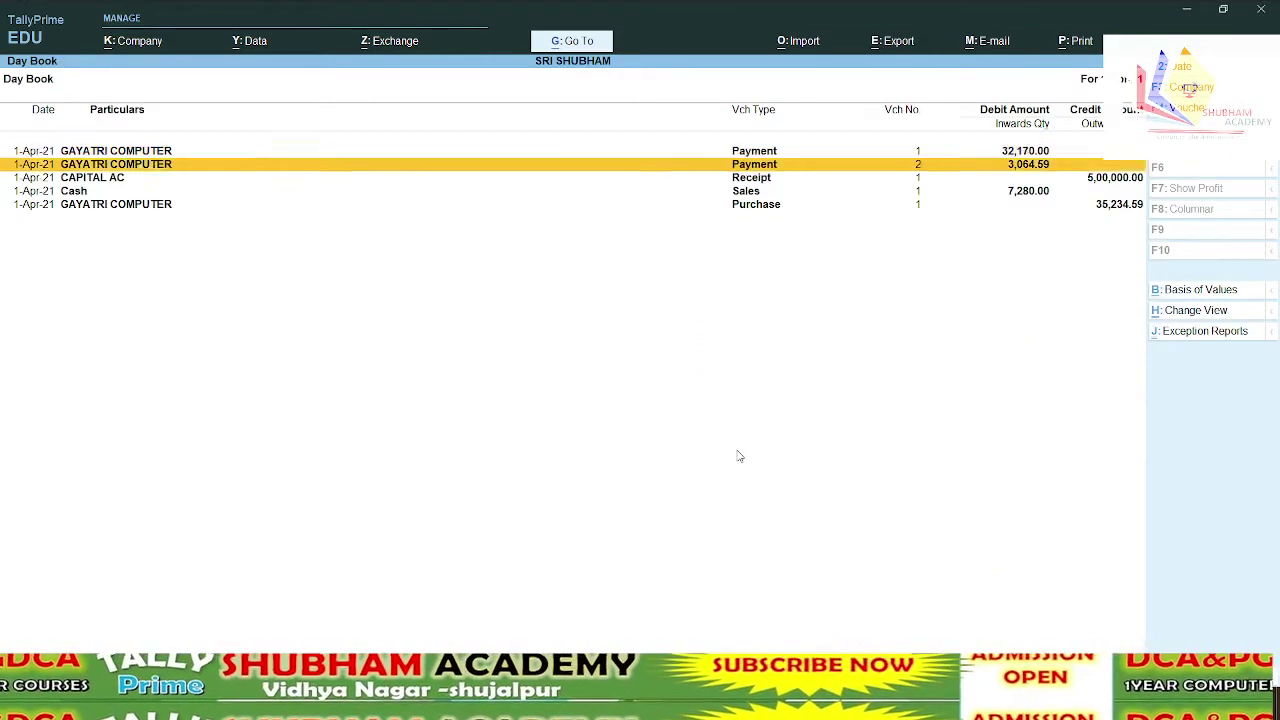
key("Return")
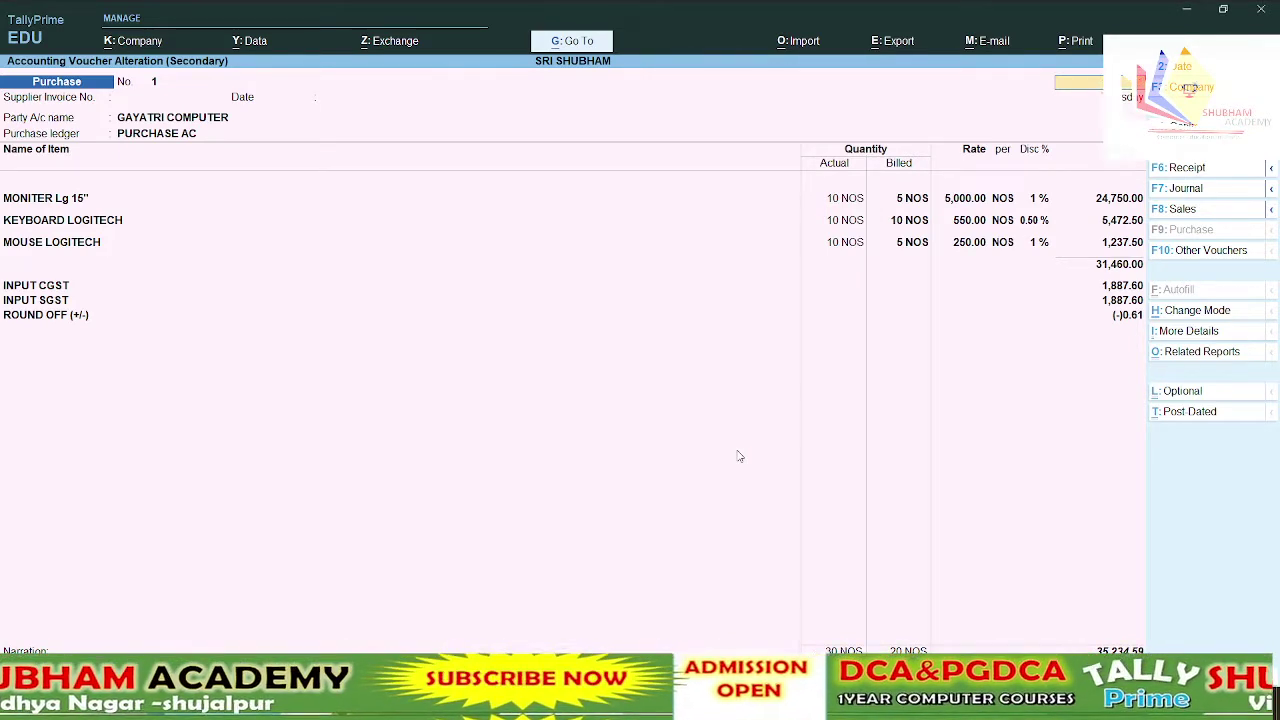
key("Escape")
key("Return")
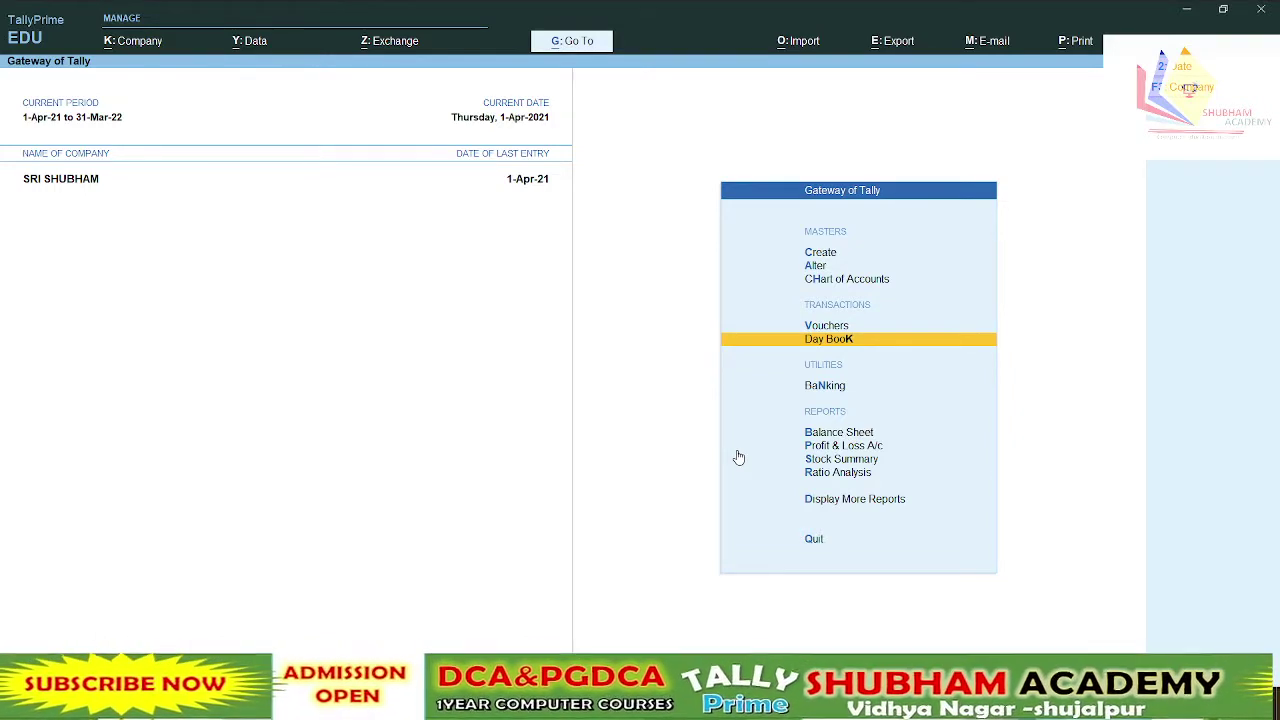
Start a new purchase voucher with GAYATRI COMPUTER as the party account, leaving the supplier invoice details blank
key("Up")
key("Up")
key("Up")
key("Up")
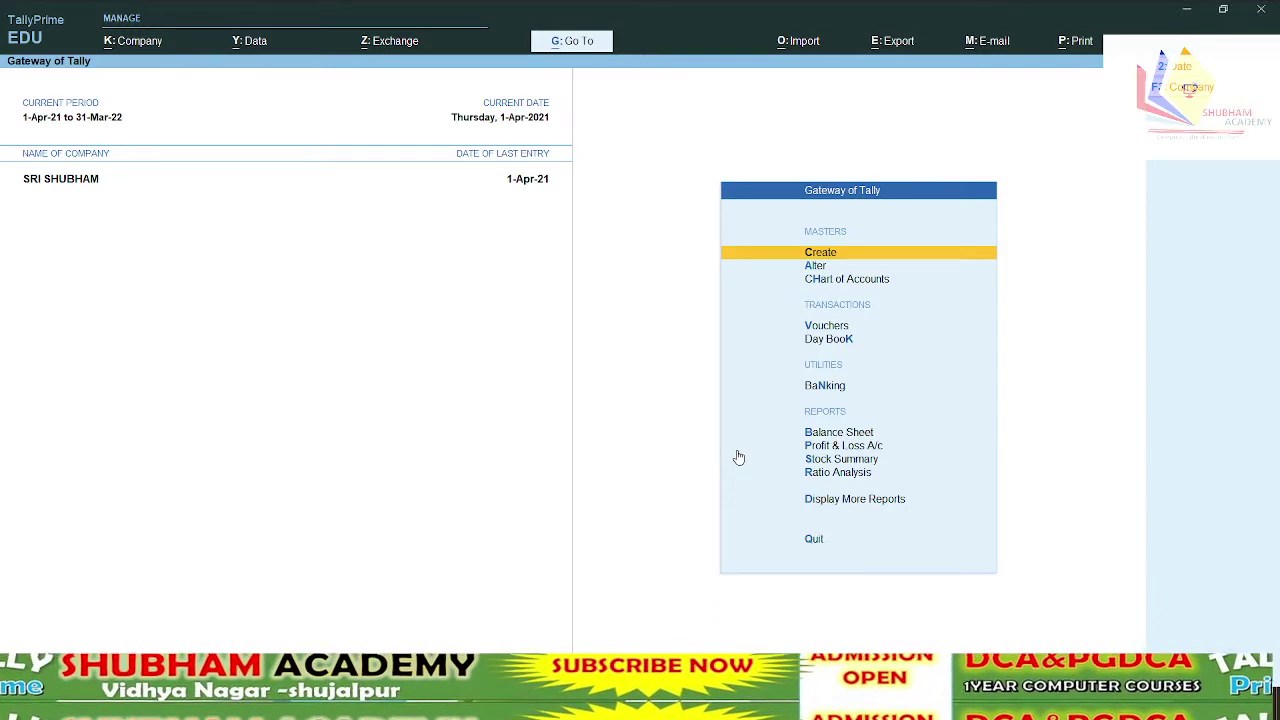
key("v")
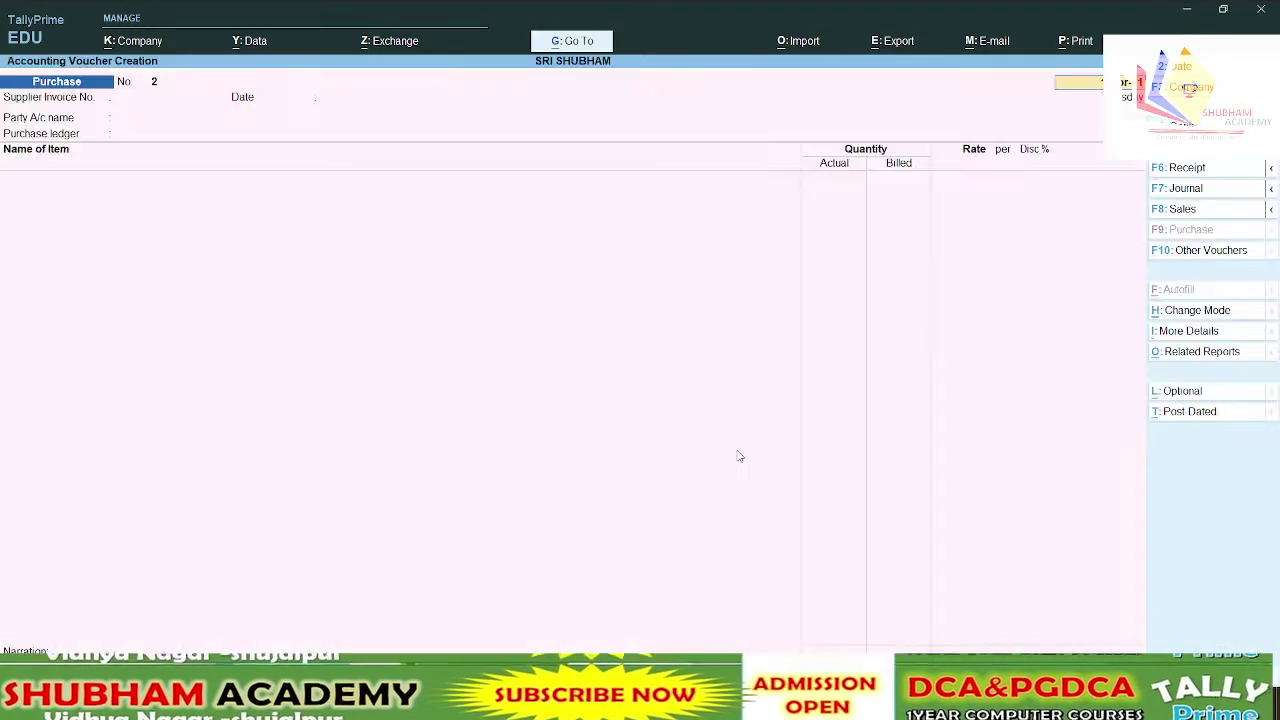
key("Return")
key("Return")
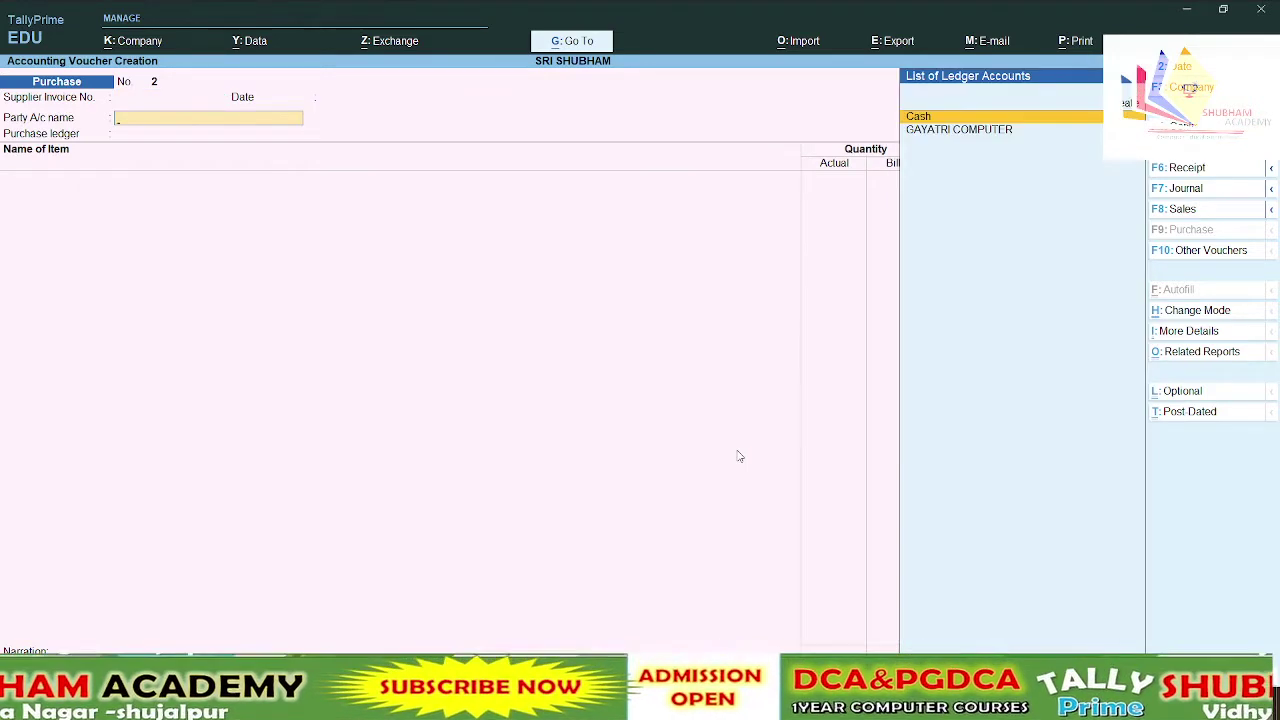
key("Down")
key("Return")
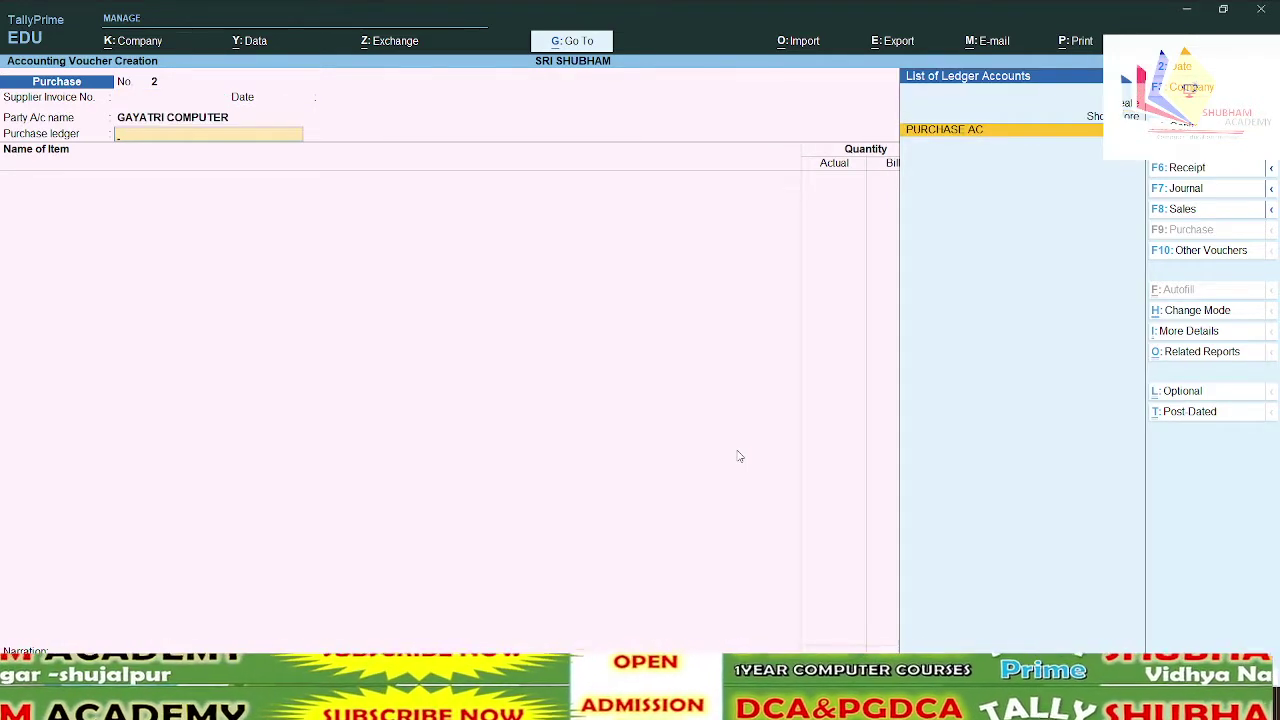
Select PURCHASE AC as the purchase ledger and choose a purchase nature of transaction as its tax classification
key("Return")
type("PU")
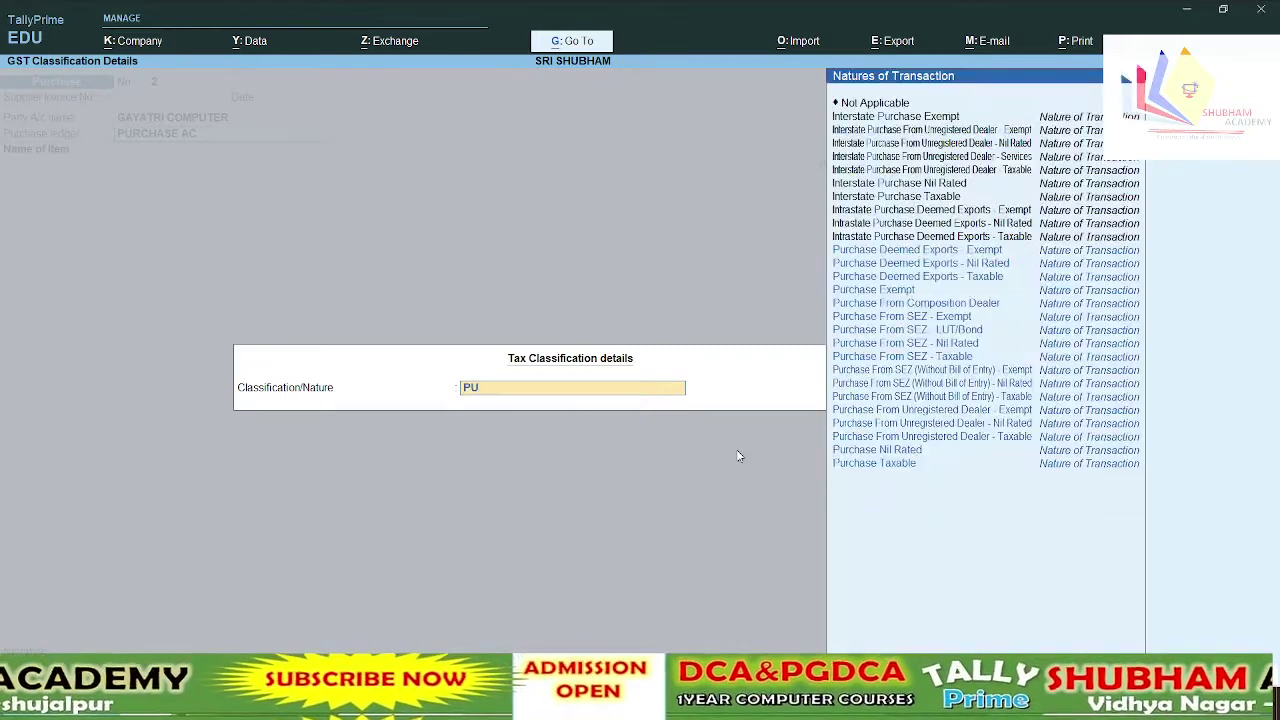
key("Down")
key("Down")
key("Down")
key("Down")
key("Down")
key("Down")
key("Down")
key("Down")
key("Down")
key("Down")
key("Down")
key("Down")
key("Down")
key("Down")
key("Down")
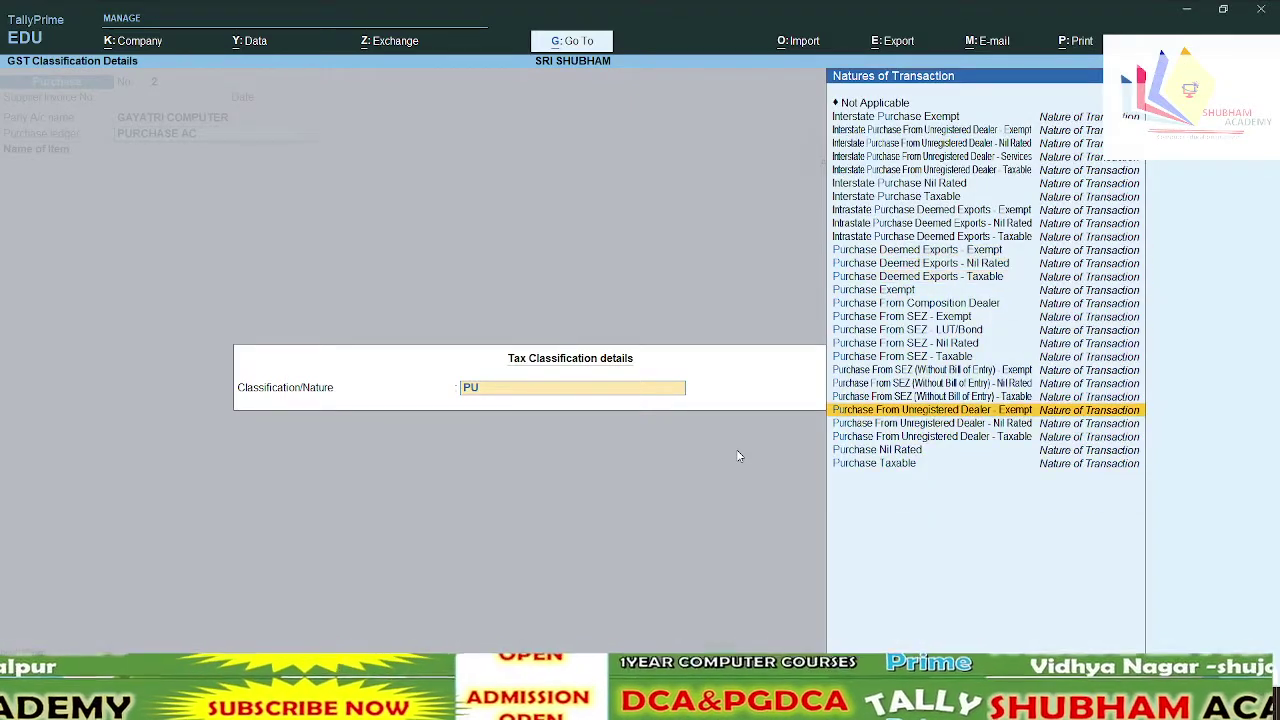
key("Down")
key("Return")
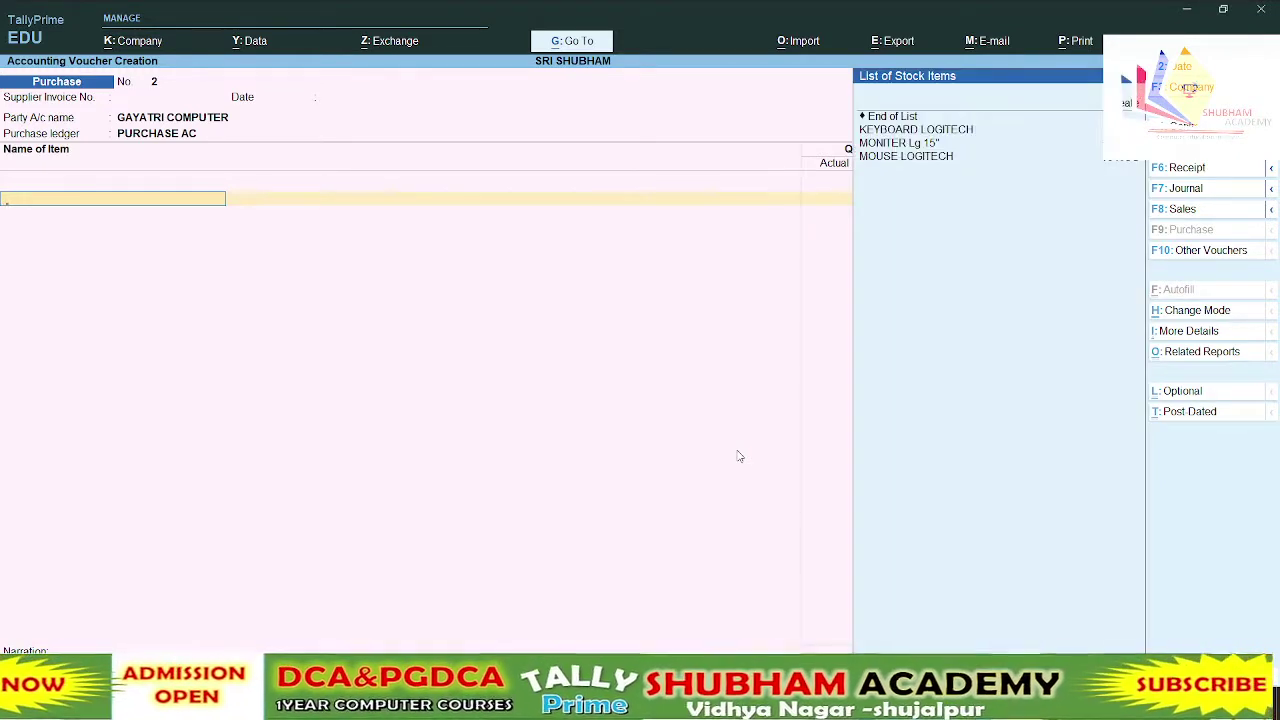
Start creating a stock item named LAPTOP Hp I3 from the voucher's item entry, without an alias
key("alt+c")
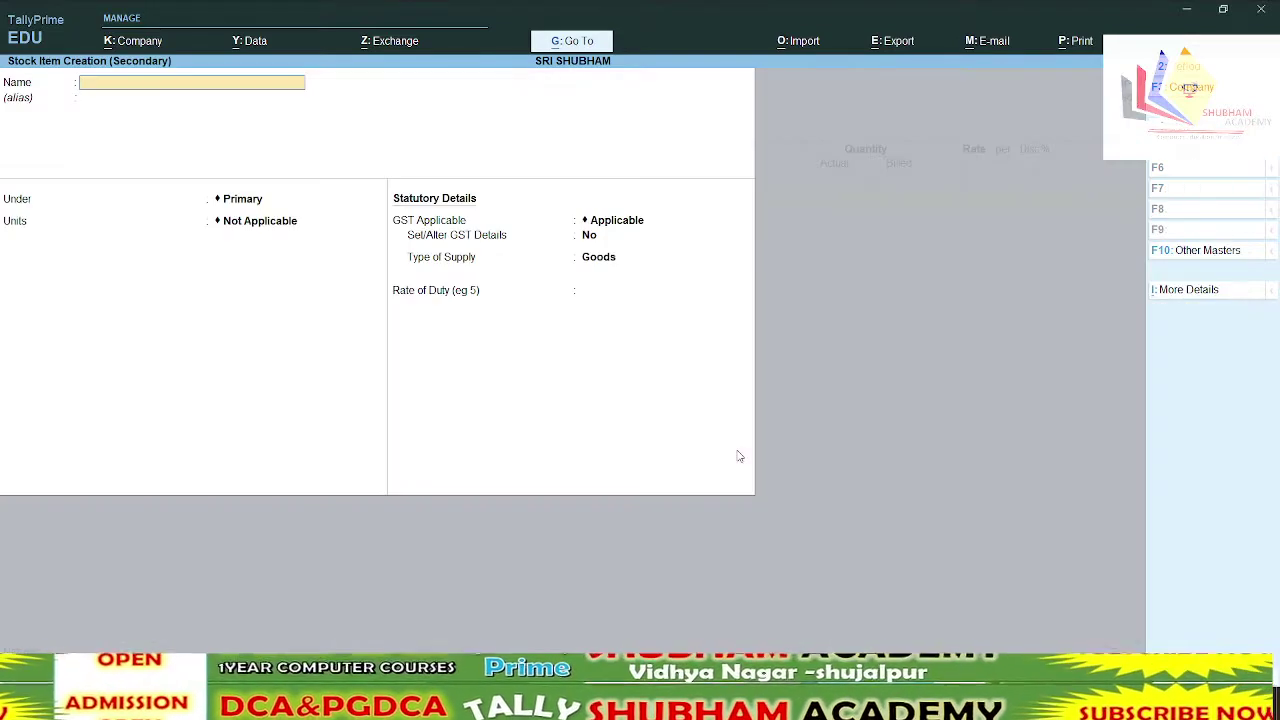
type("LAPT")
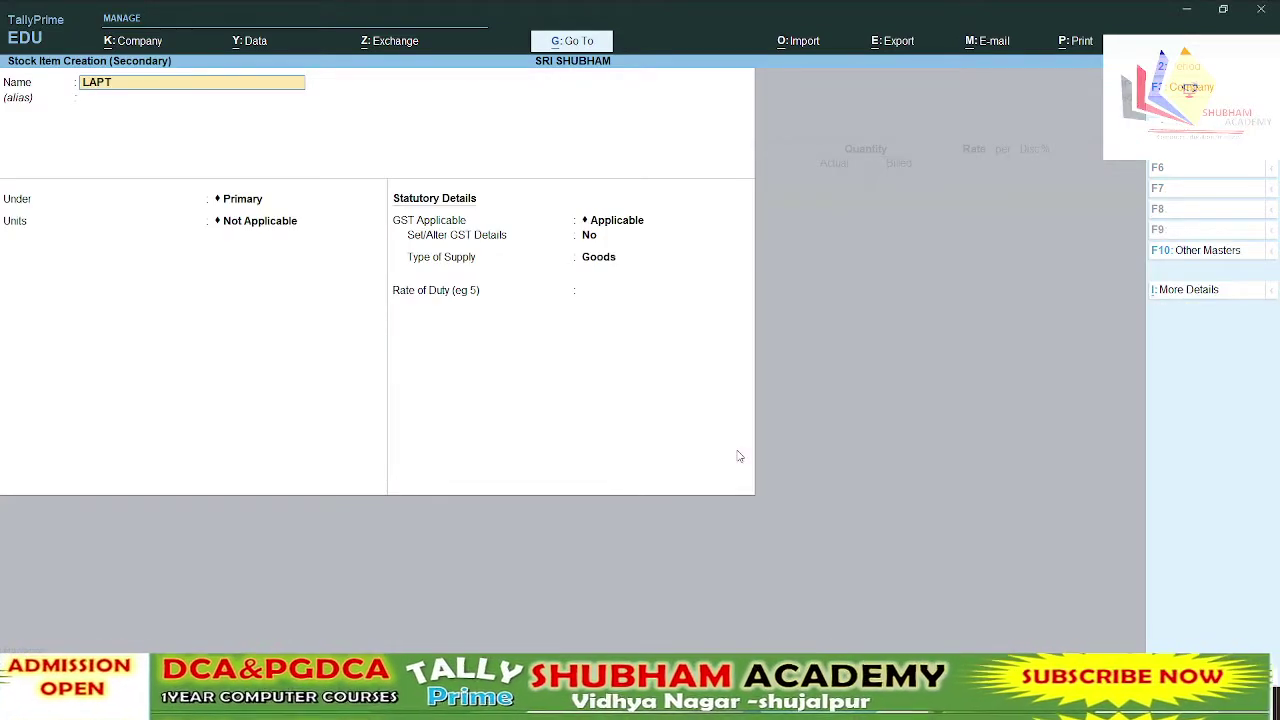
type("OP Hp")
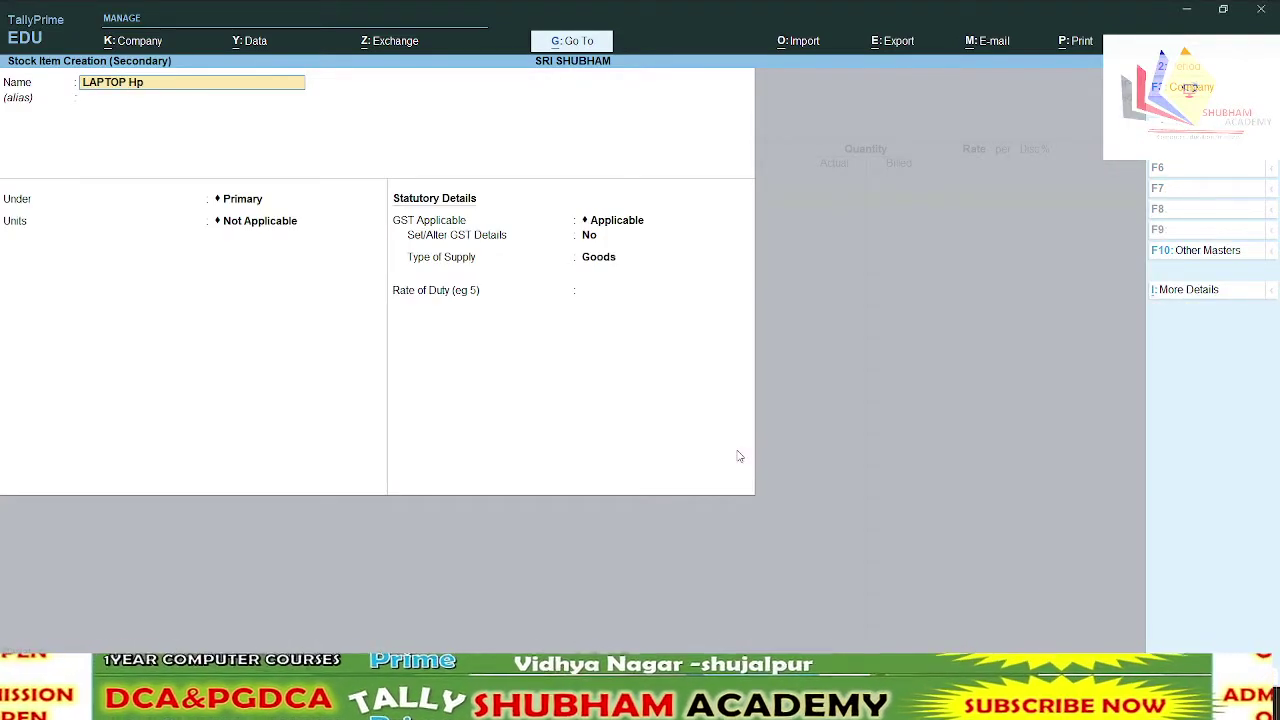
type(" I3")
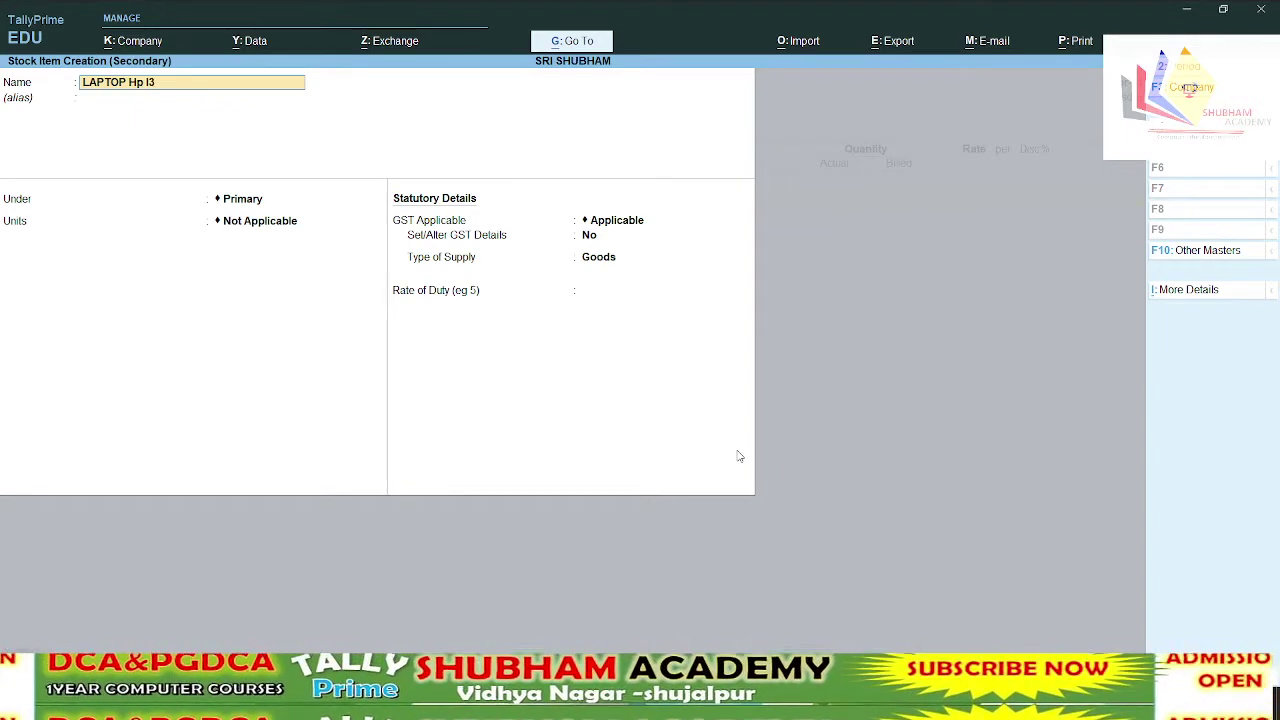
key("Return")
key("Return")
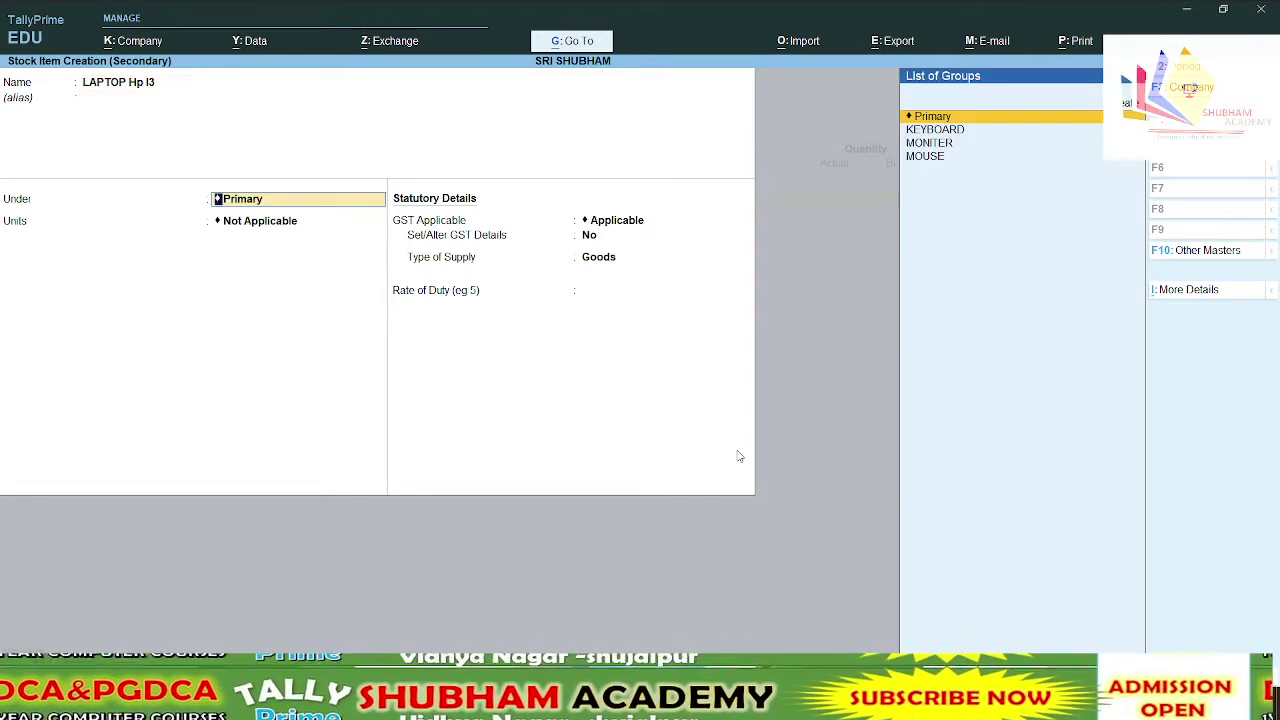
Create a stock group named LAPTOP under Primary and assign the new stock item to it
key("alt+c")
type("LAPTOP")
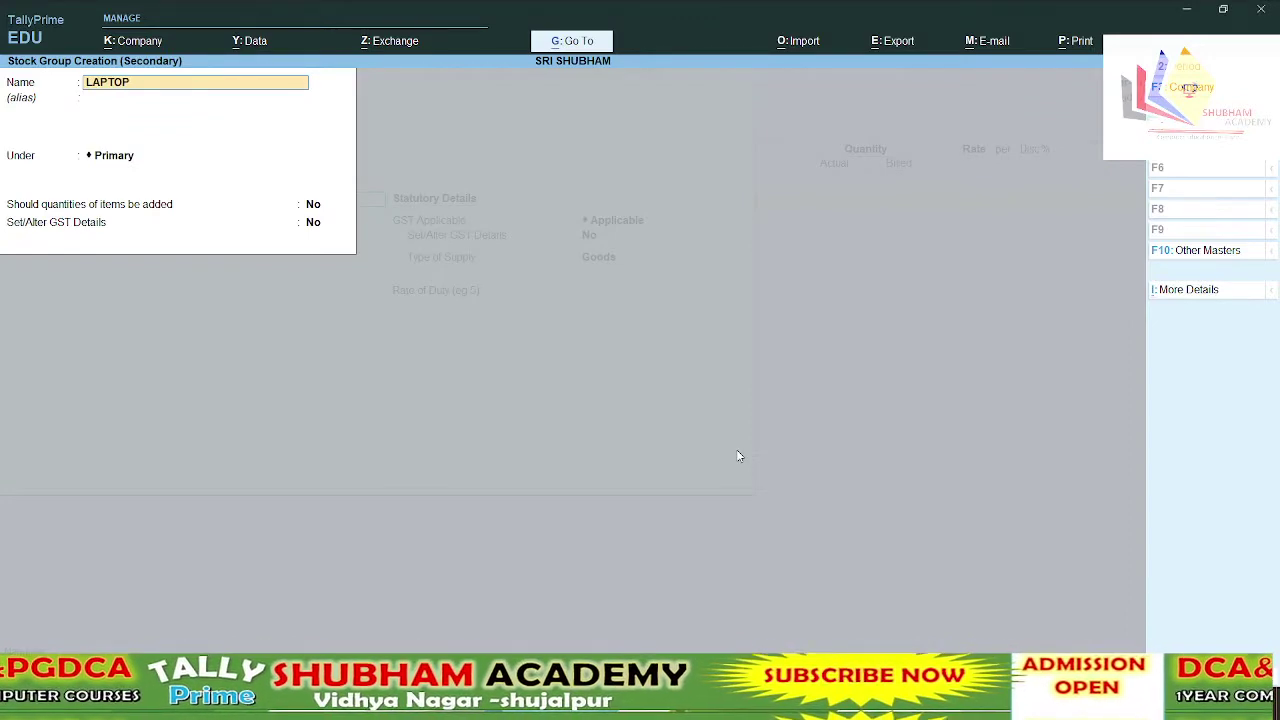
key("Return")
key("Return")
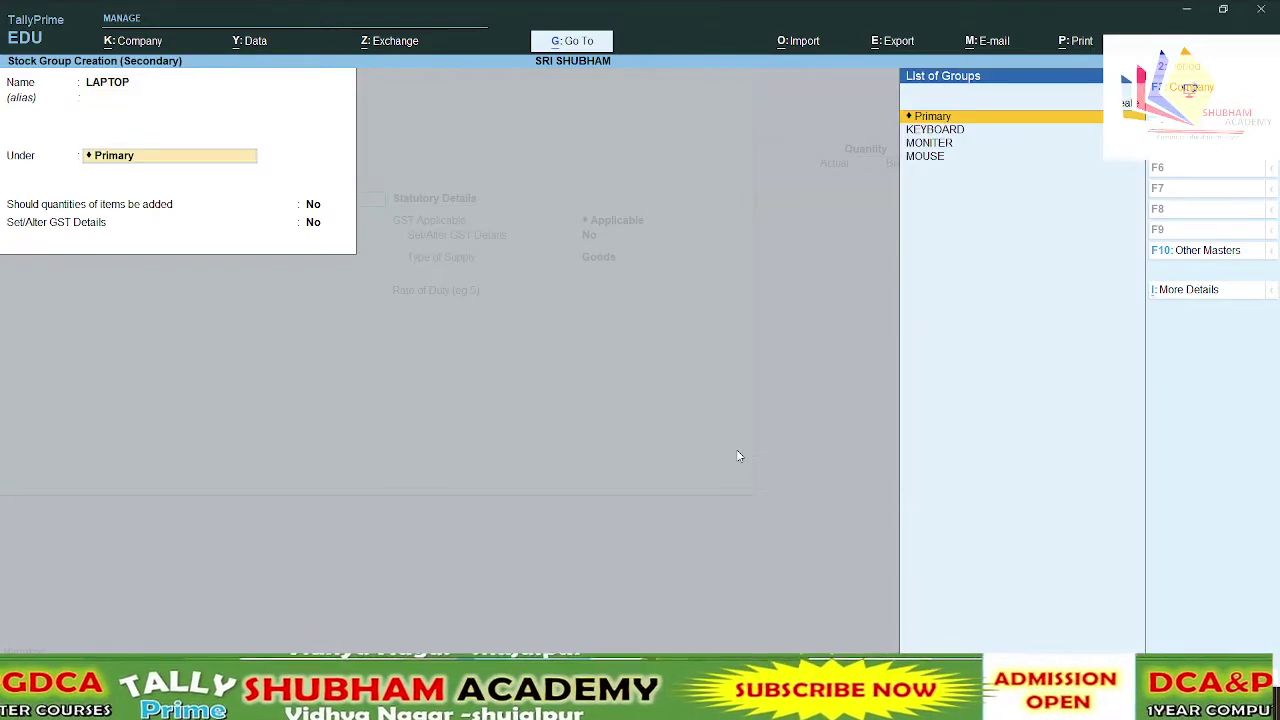
key("ctrl+a")
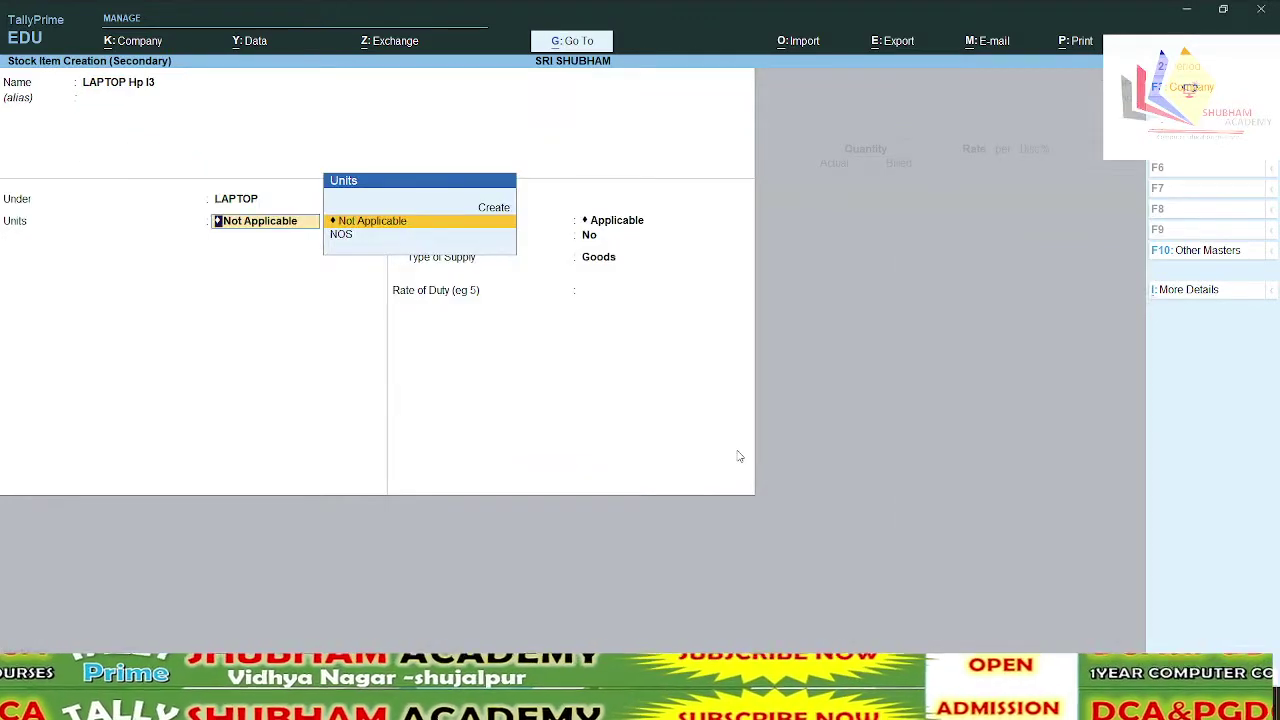
Set the LAPTOP Hp I3 stock item's unit to NOS and choose to set its GST details
key("Down")
key("Return")
key("Return")
type("y")
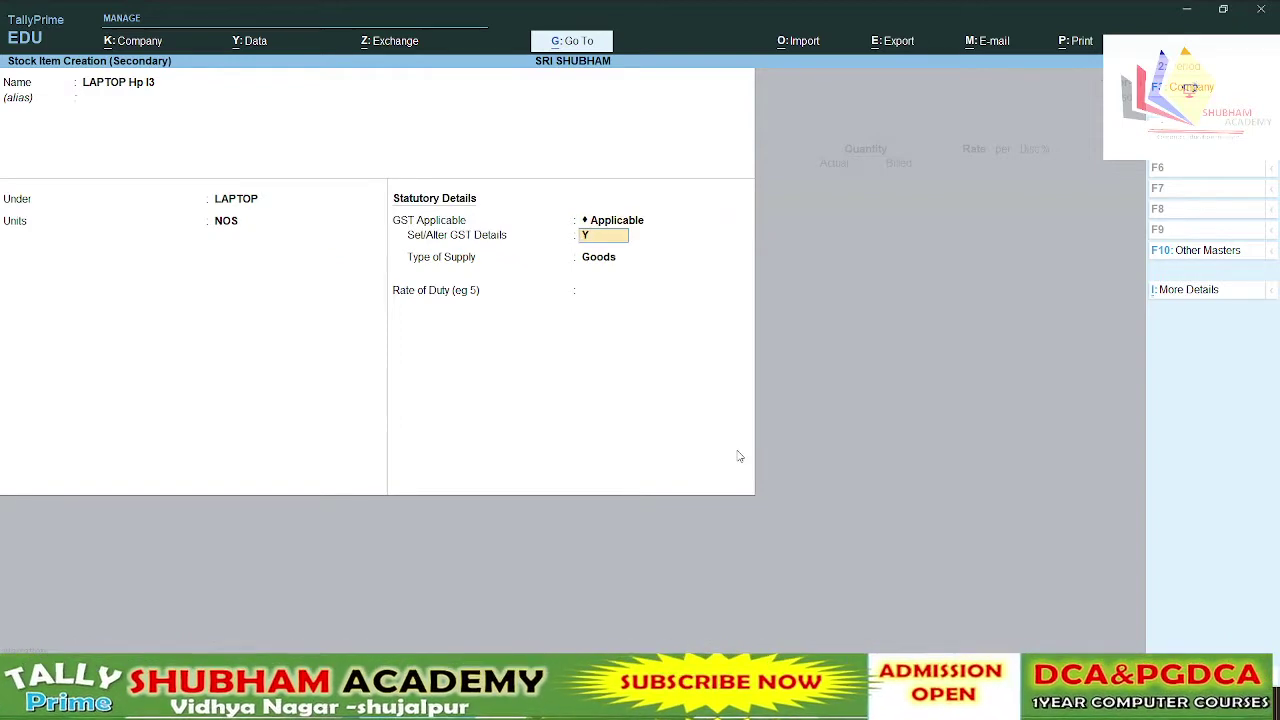
key("Return")
Make LAPTOP Hp I3 Taxable on value with 18% integrated tax, leaving description and HSN/SAC blank, and save the stock item
key("Return")
key("Return")
key("Return")
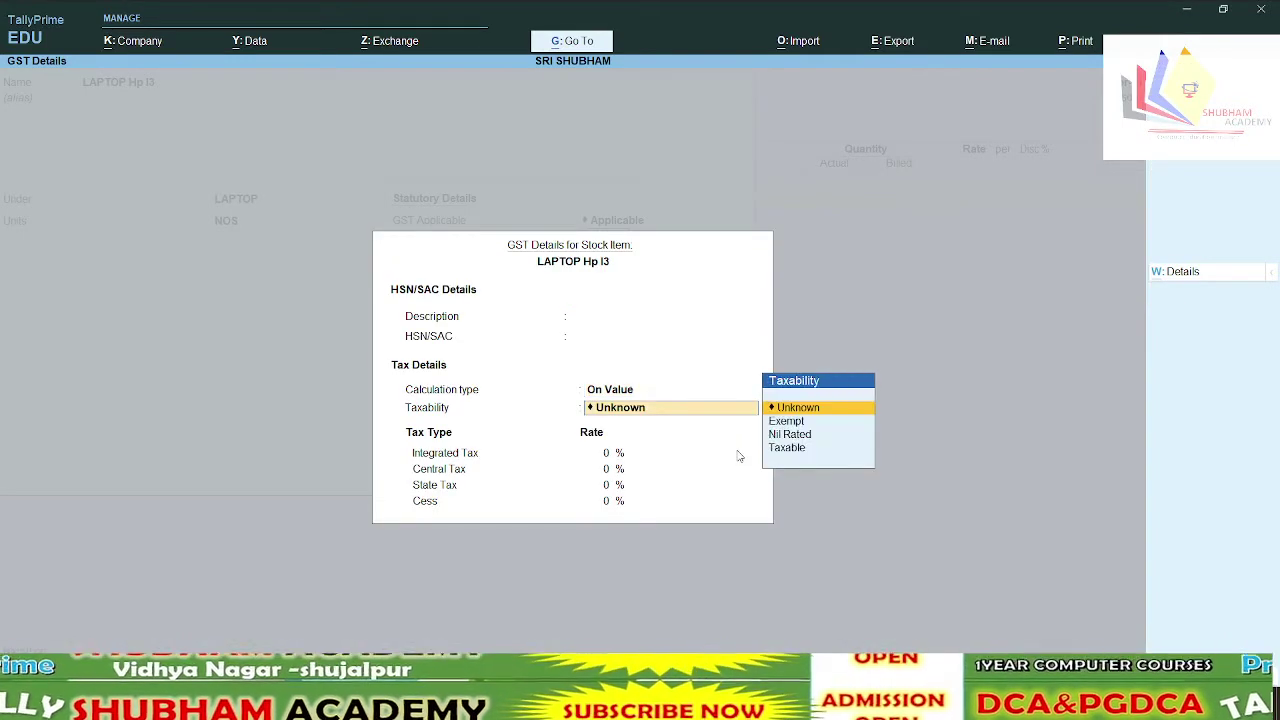
key("Down")
key("Down")
key("Down")
key("Return")
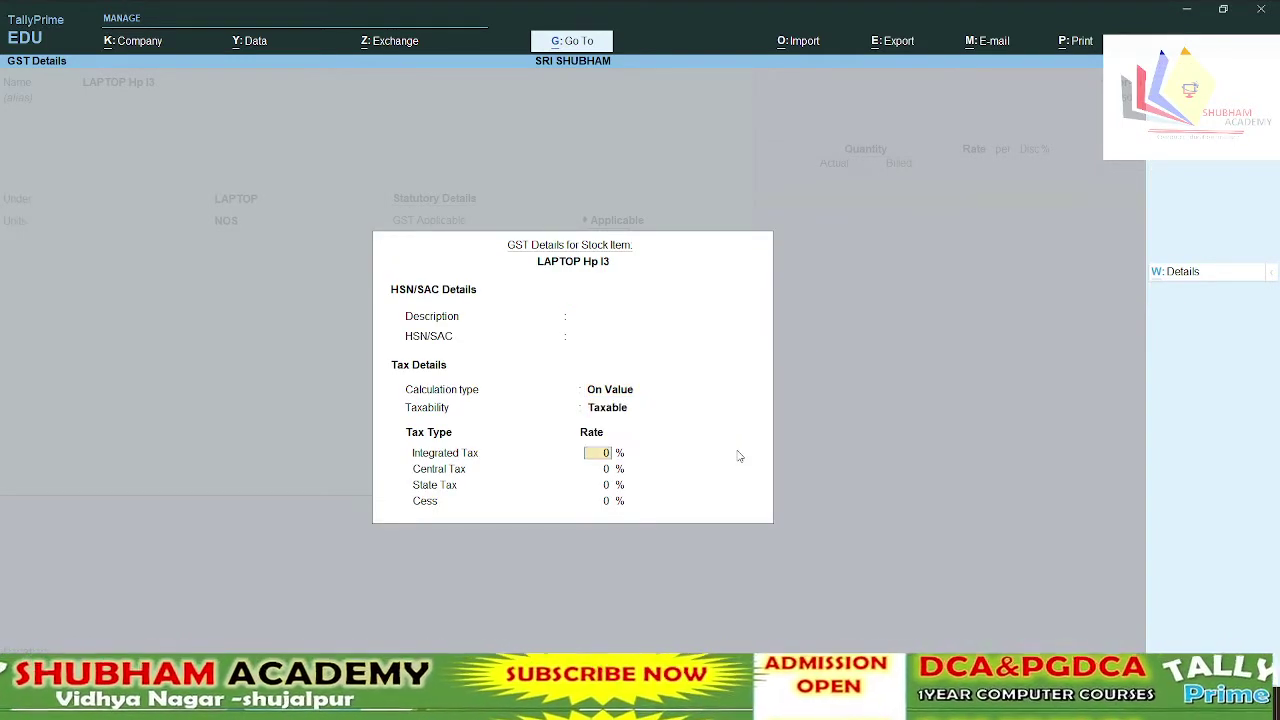
type("18")
key("Return")
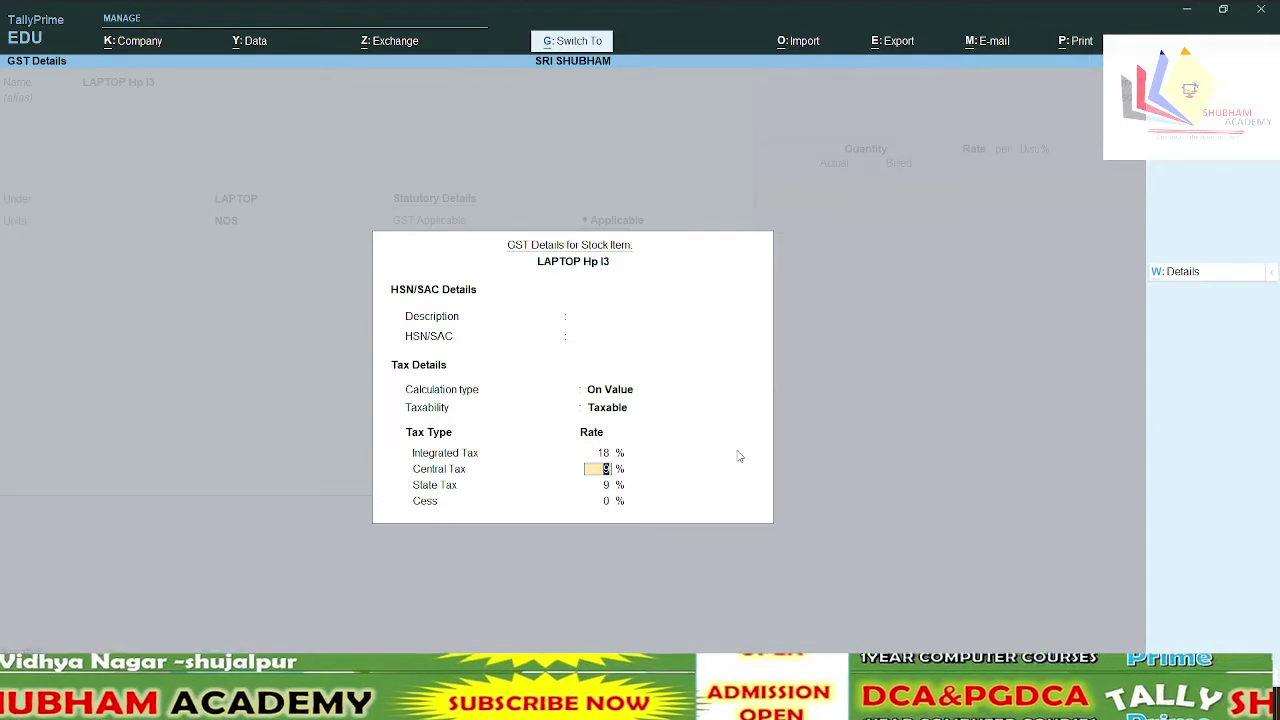
key("ctrl+a")
key("Return")
key("ctrl+a")
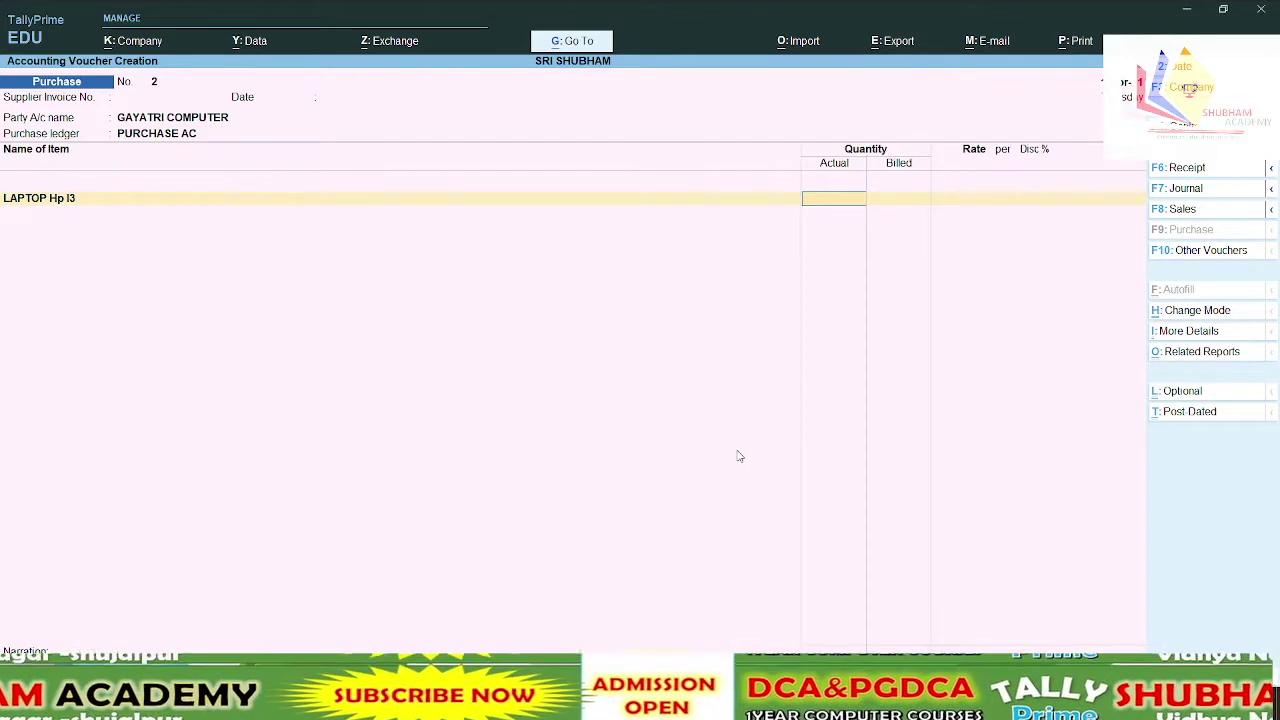
Enter the LAPTOP Hp I3 line in the purchase voucher with quantity 1 NOS at a rate of 35000
type("1")
key("Return")
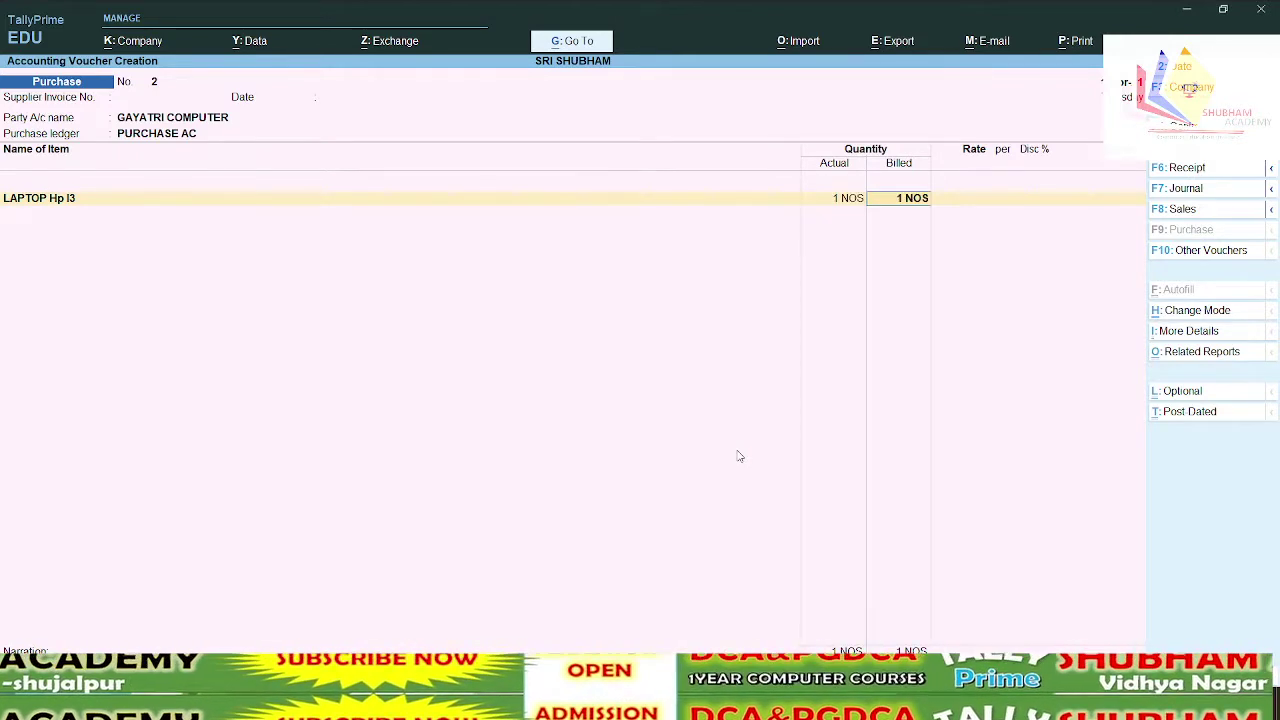
key("Return")
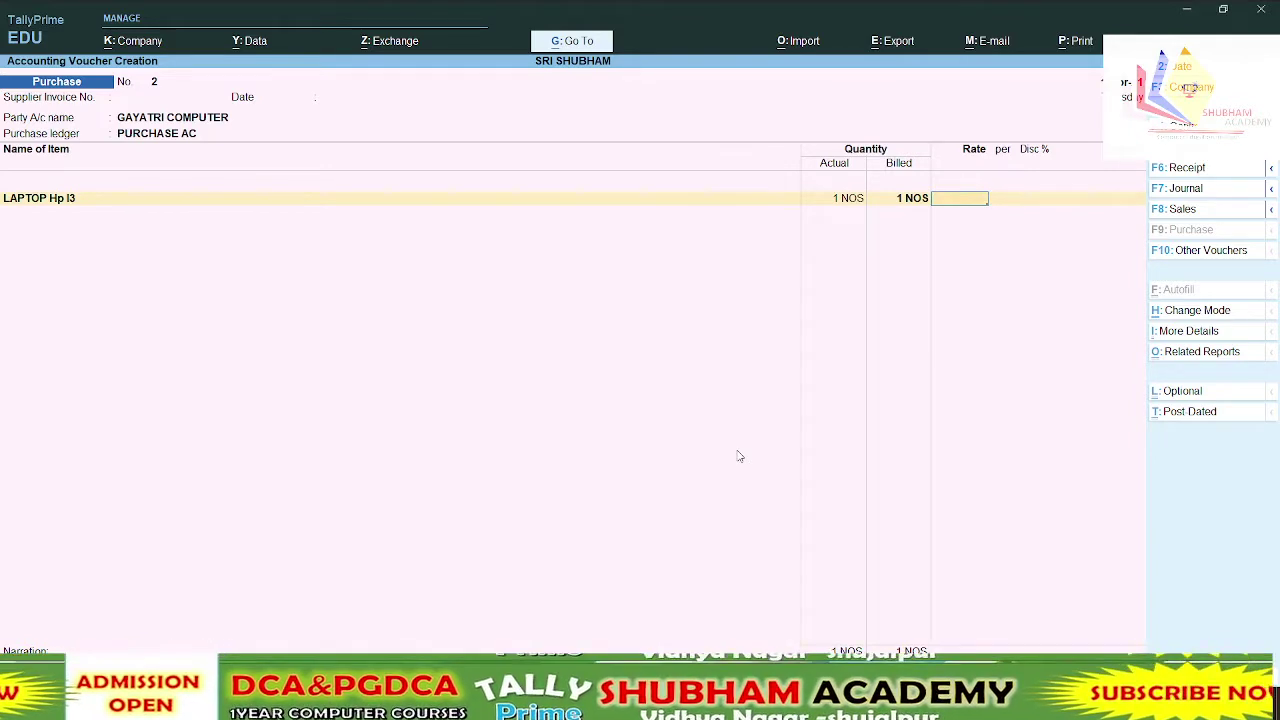
type("35000")
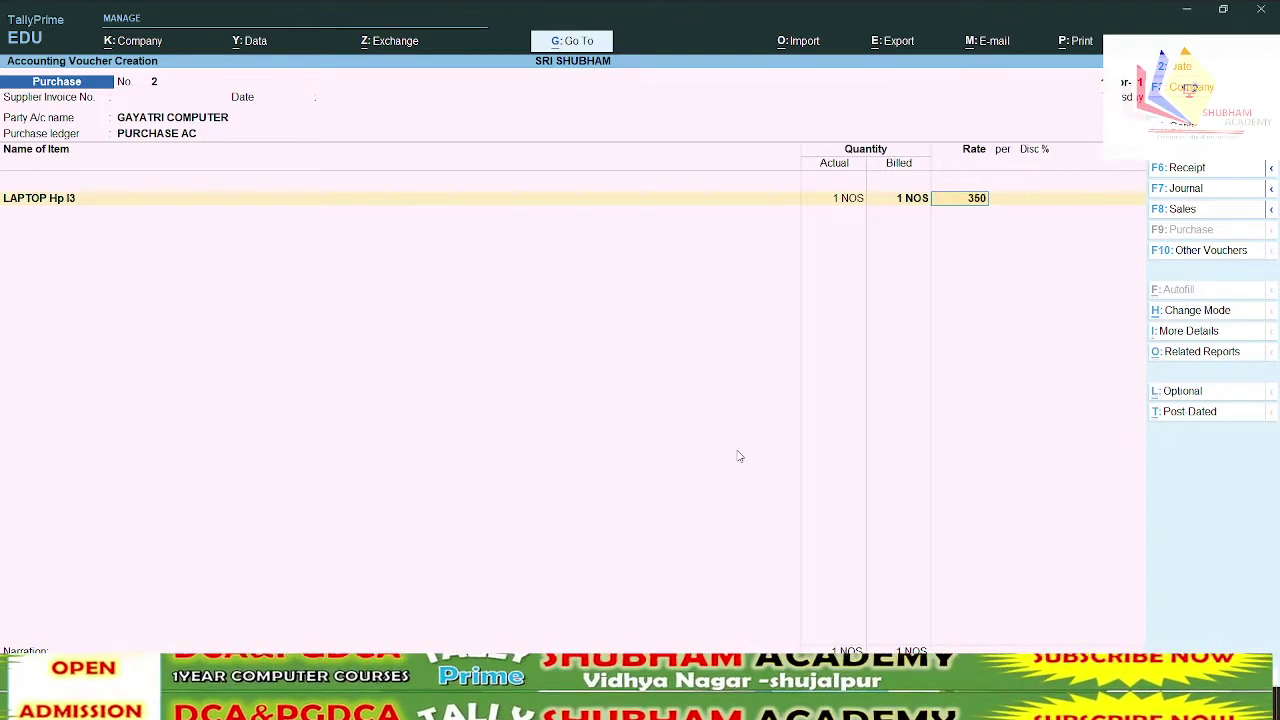
key("Return")
key("Return")
key("Return")
key("Return")
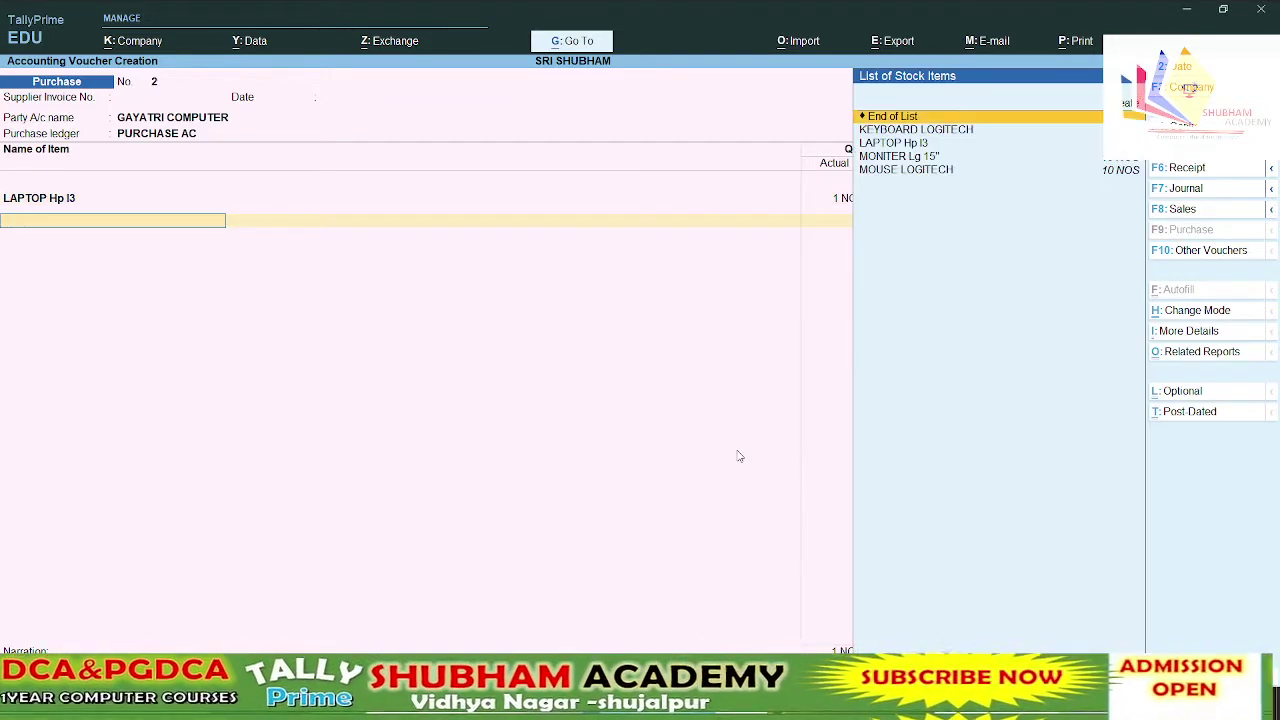
Add KEYBOARD LOGITECH to the purchase voucher with quantity 1 NOS and its rate cleared, and end the item list
key("Down")
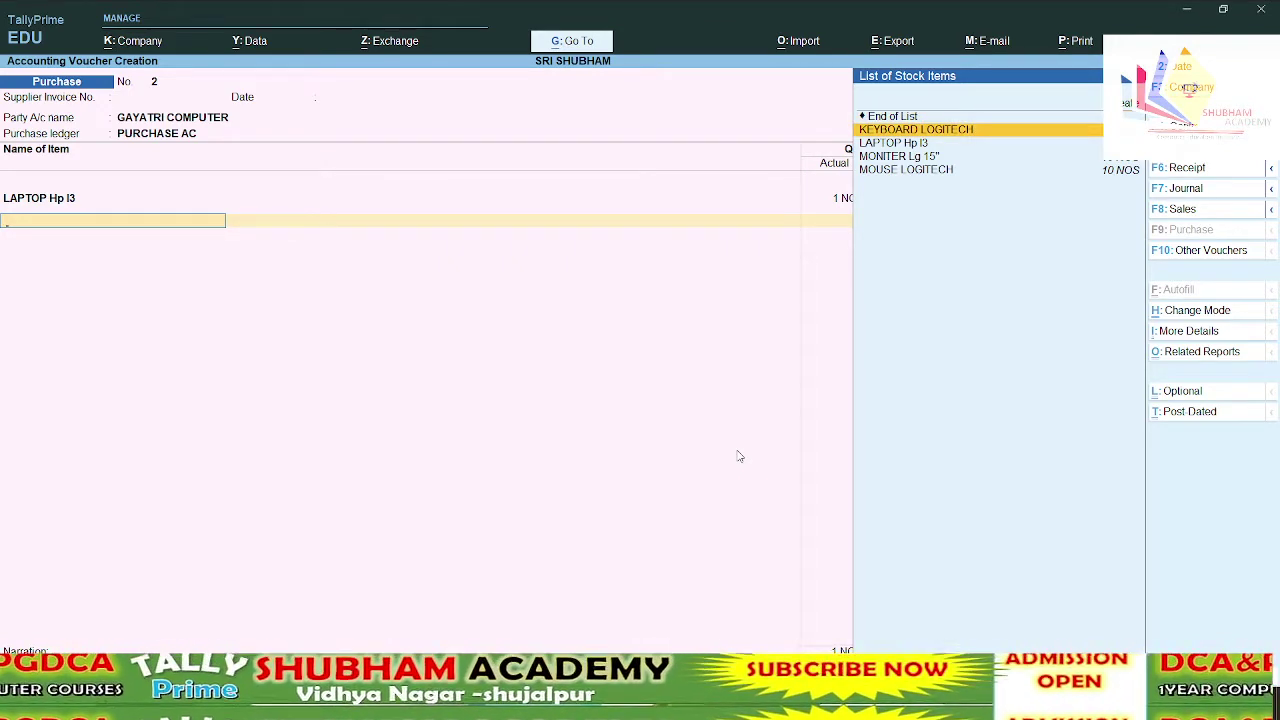
key("Return")
type("1")
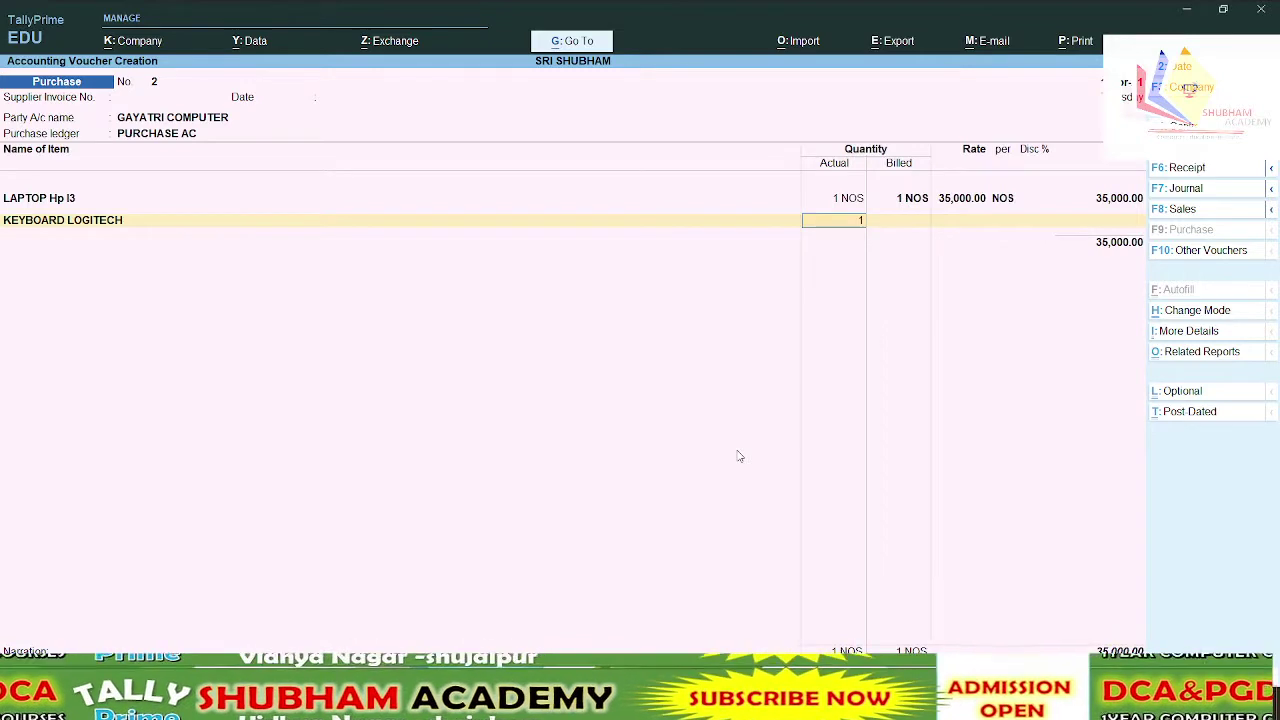
key("Return")
key("Return")
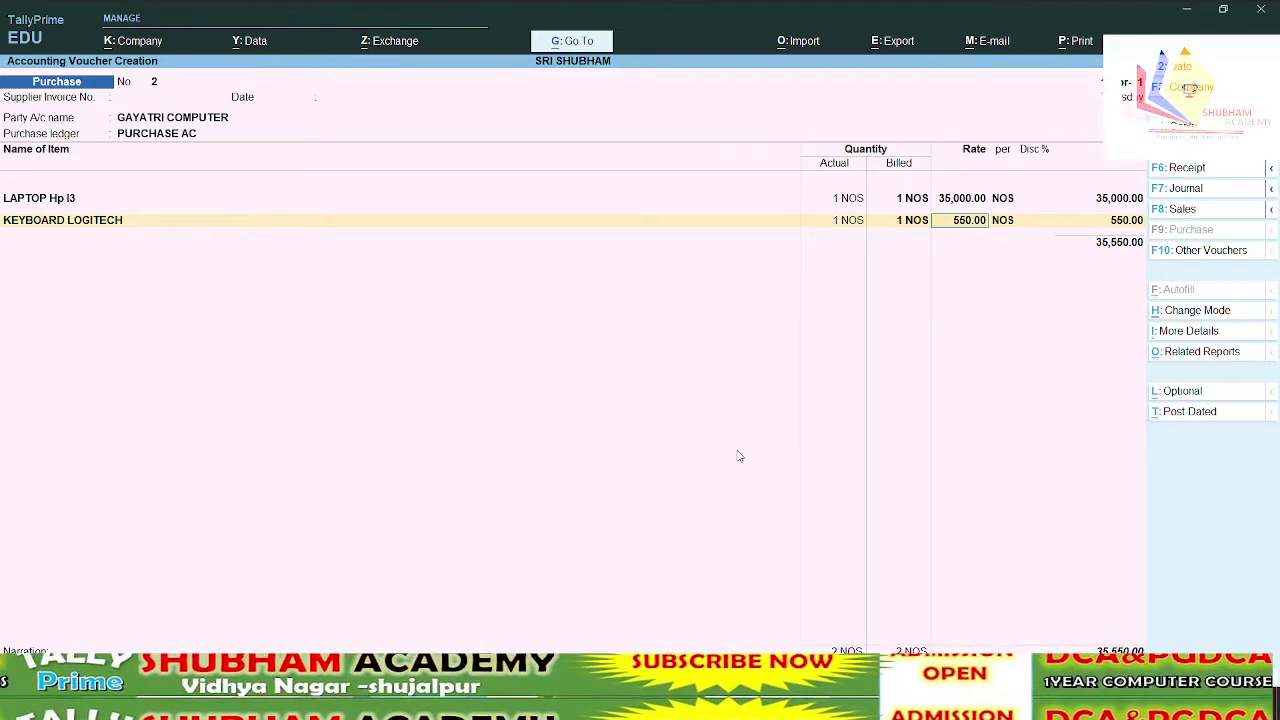
key("BackSpace")
key("Return")
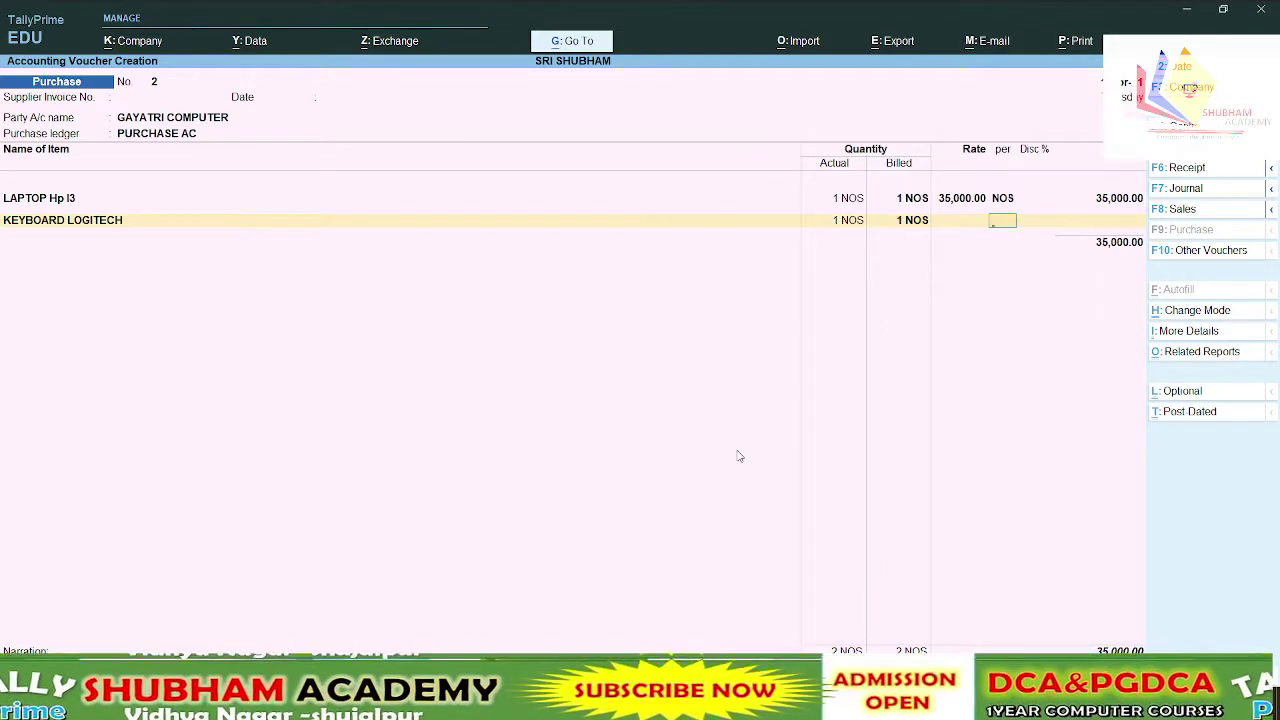
key("Return")
key("Return")
key("Return")
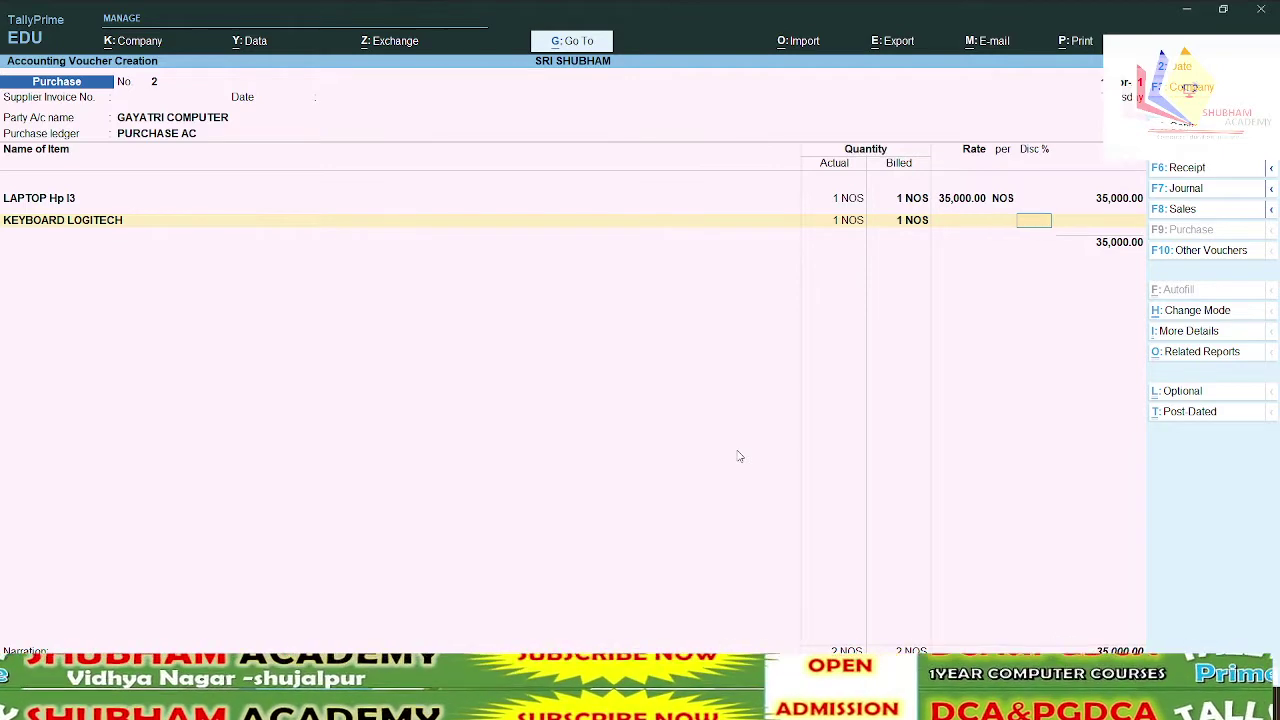
key("Return")
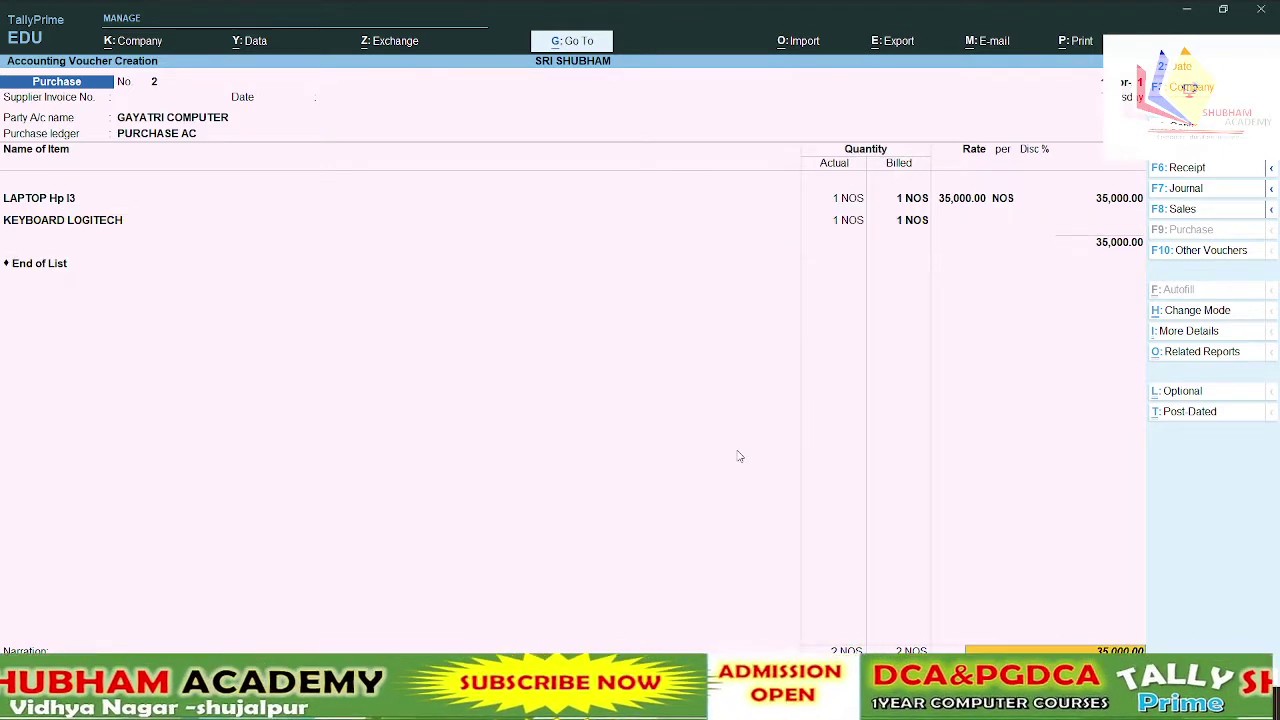
Add the INPUT CGST and INPUT SGST tax ledgers to the purchase voucher and end the ledger list
key("Return")
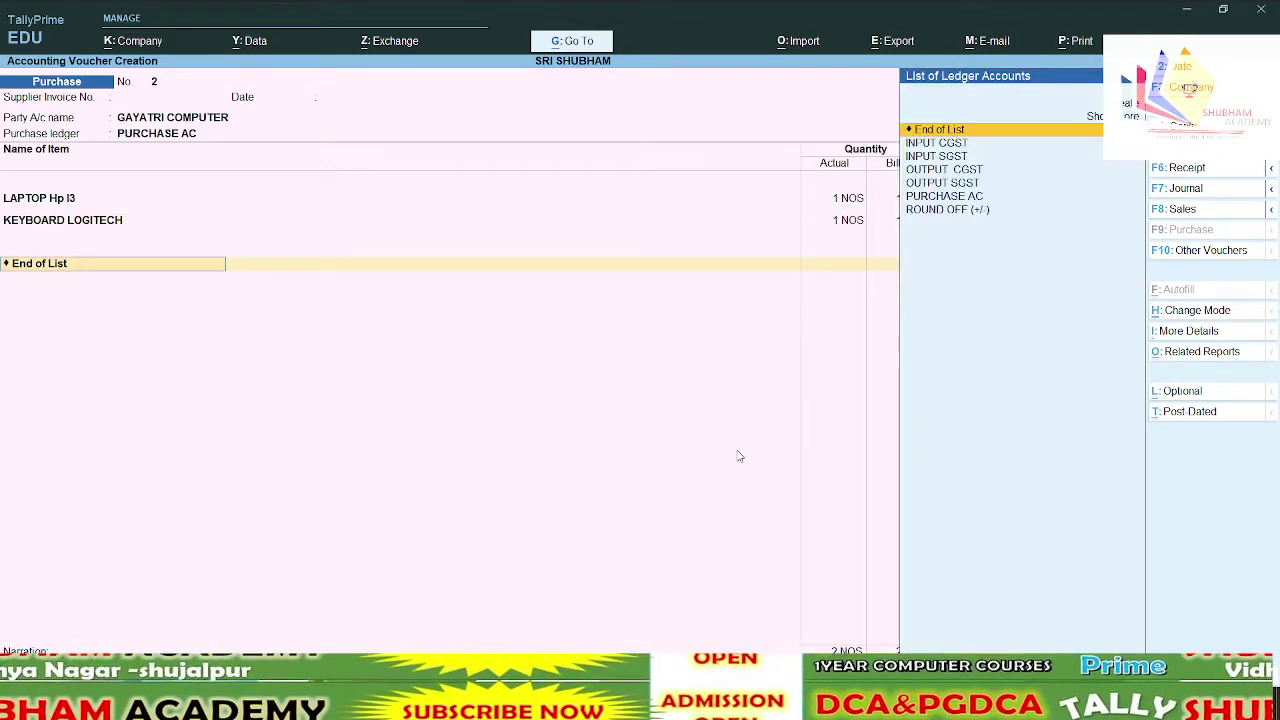
key("Down")
key("Return")
key("Return")
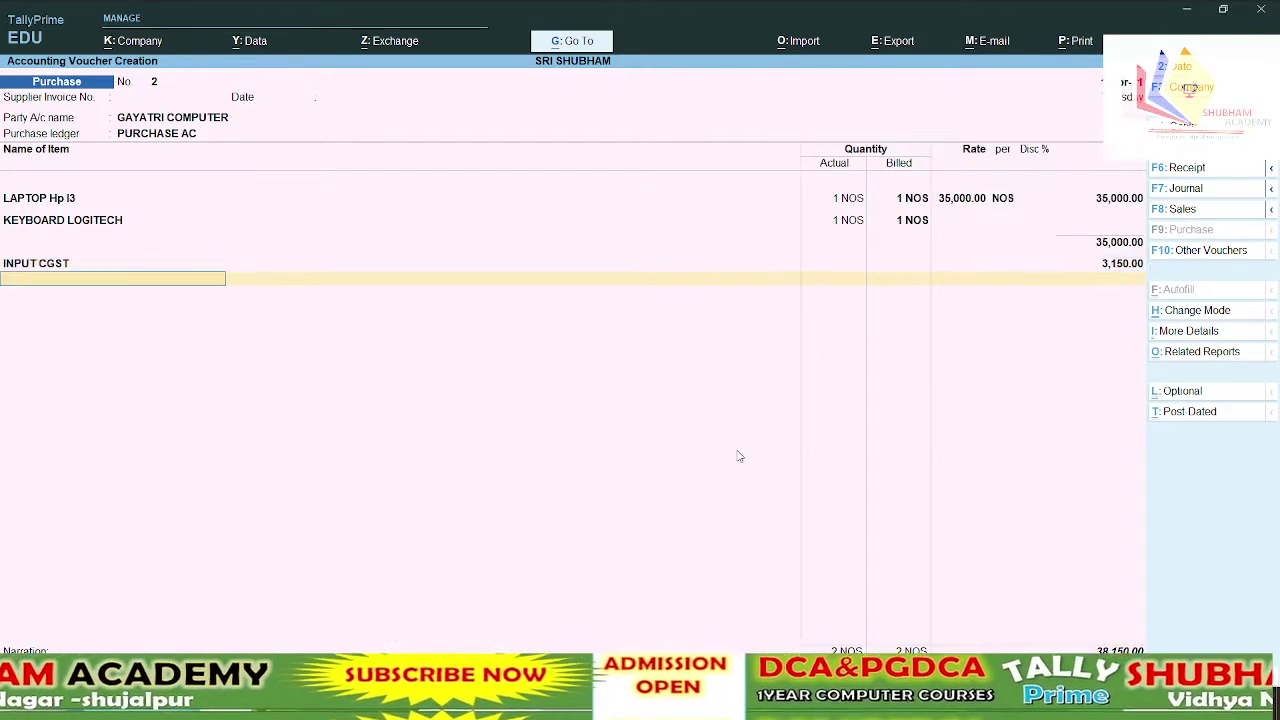
key("Down")
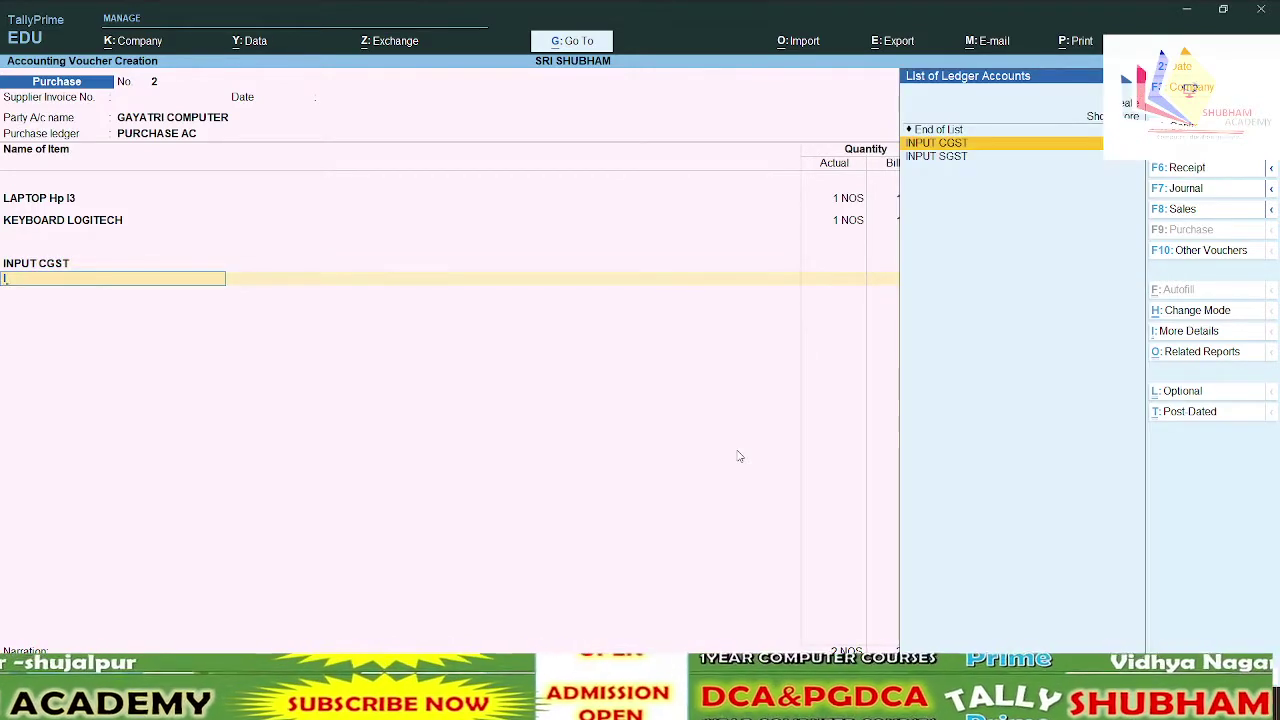
key("Down")
key("Return")
key("Return")
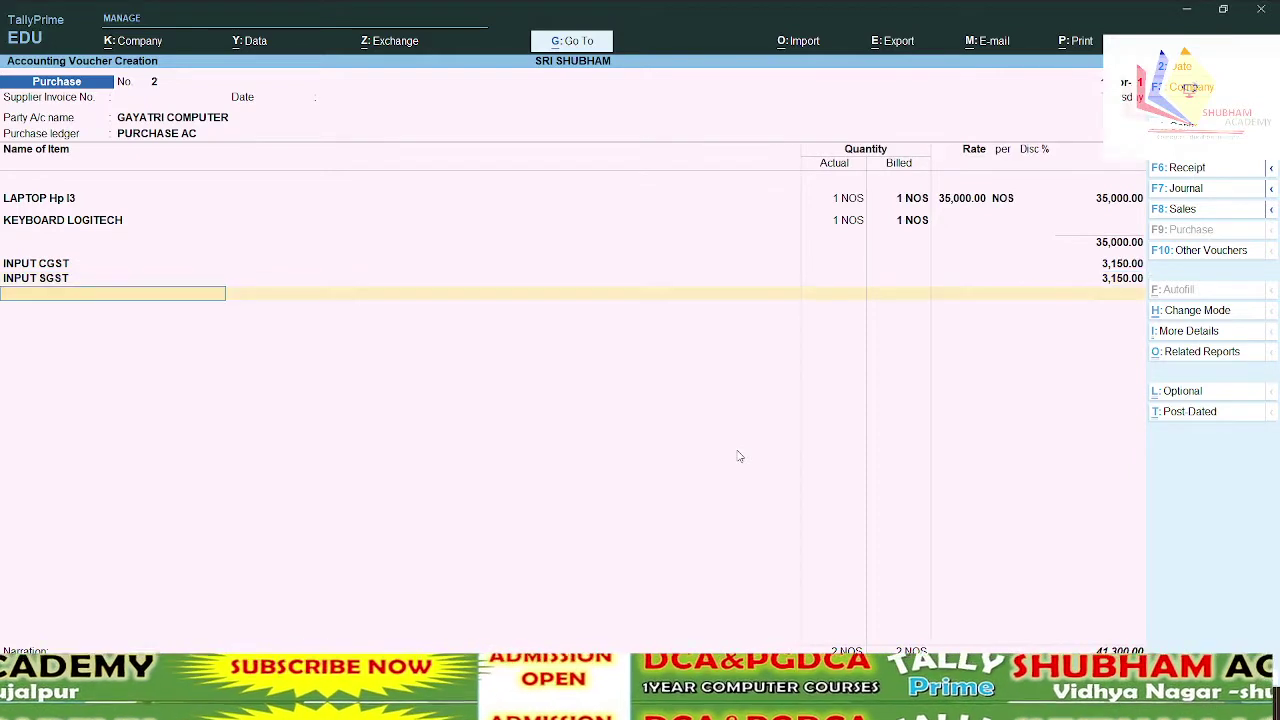
key("Return")
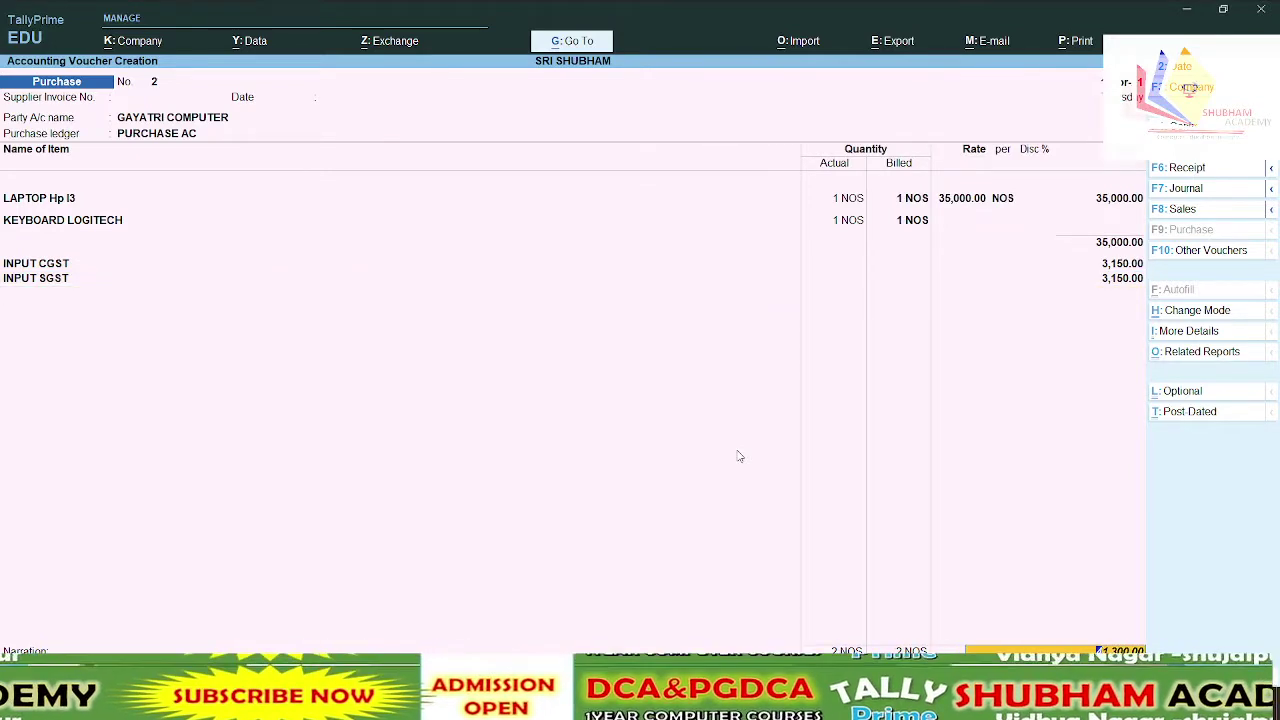
Allocate the GAYATRI COMPUTER bill as a New Ref, save the purchase voucher without narration, and leave voucher entry
key("Return")
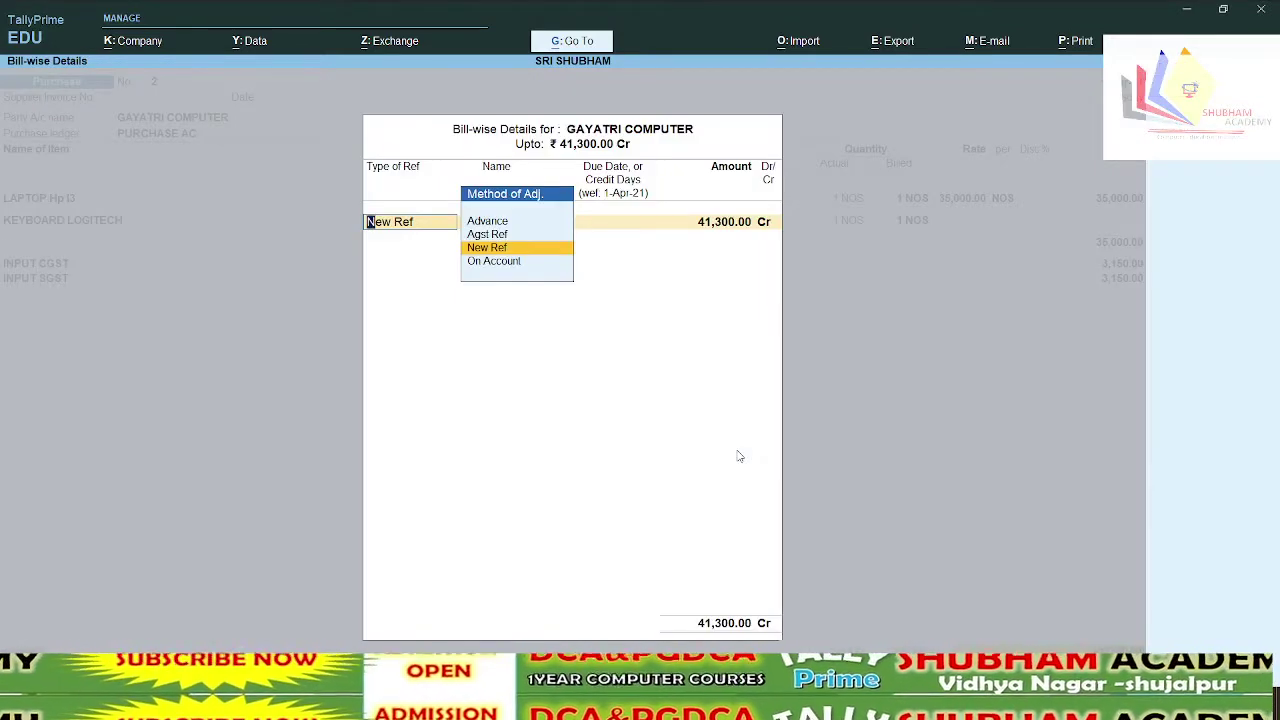
key("Return")
key("Return")
key("Return")
key("Return")
key("Return")
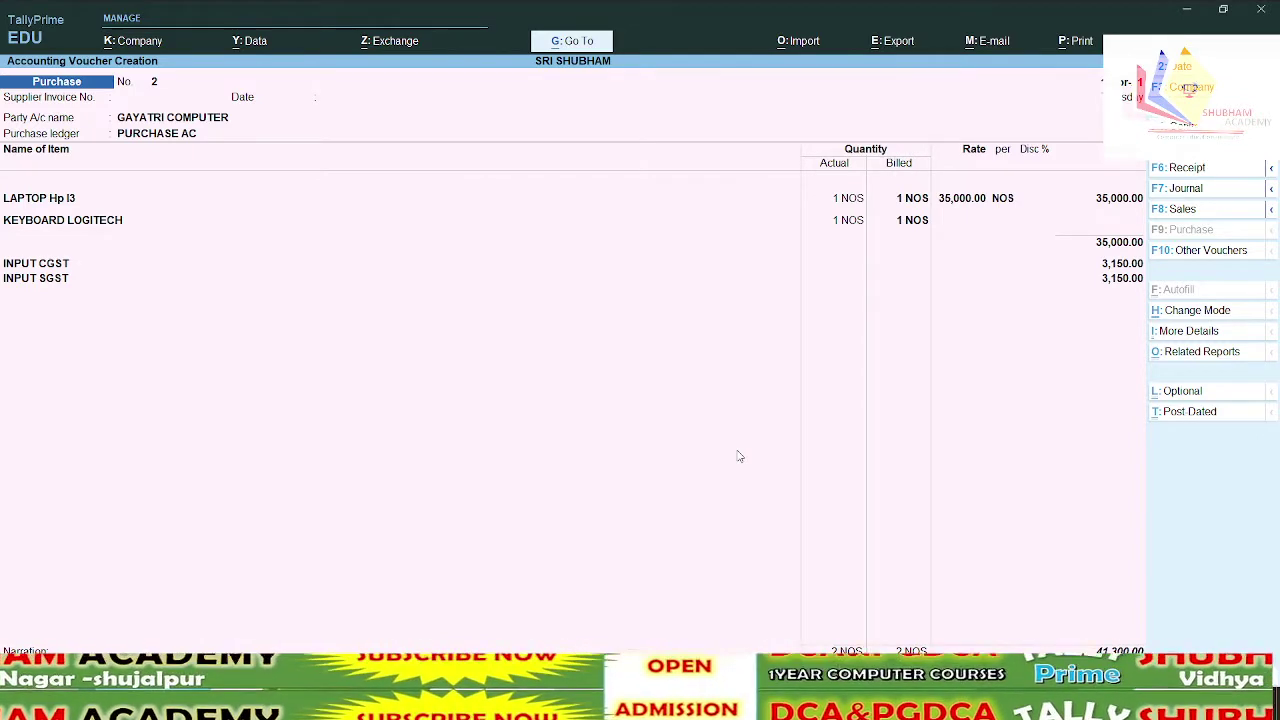
key("Return")
key("Return")
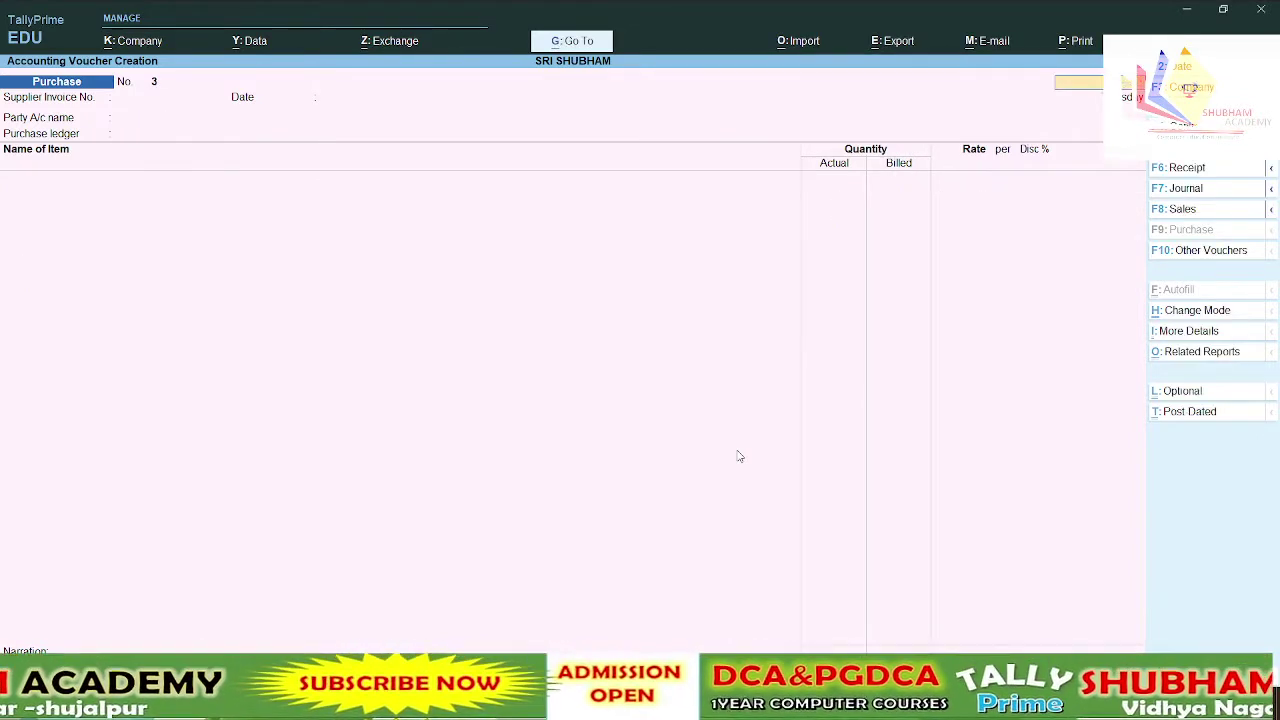
key("Escape")
key("Escape")
key("Escape")
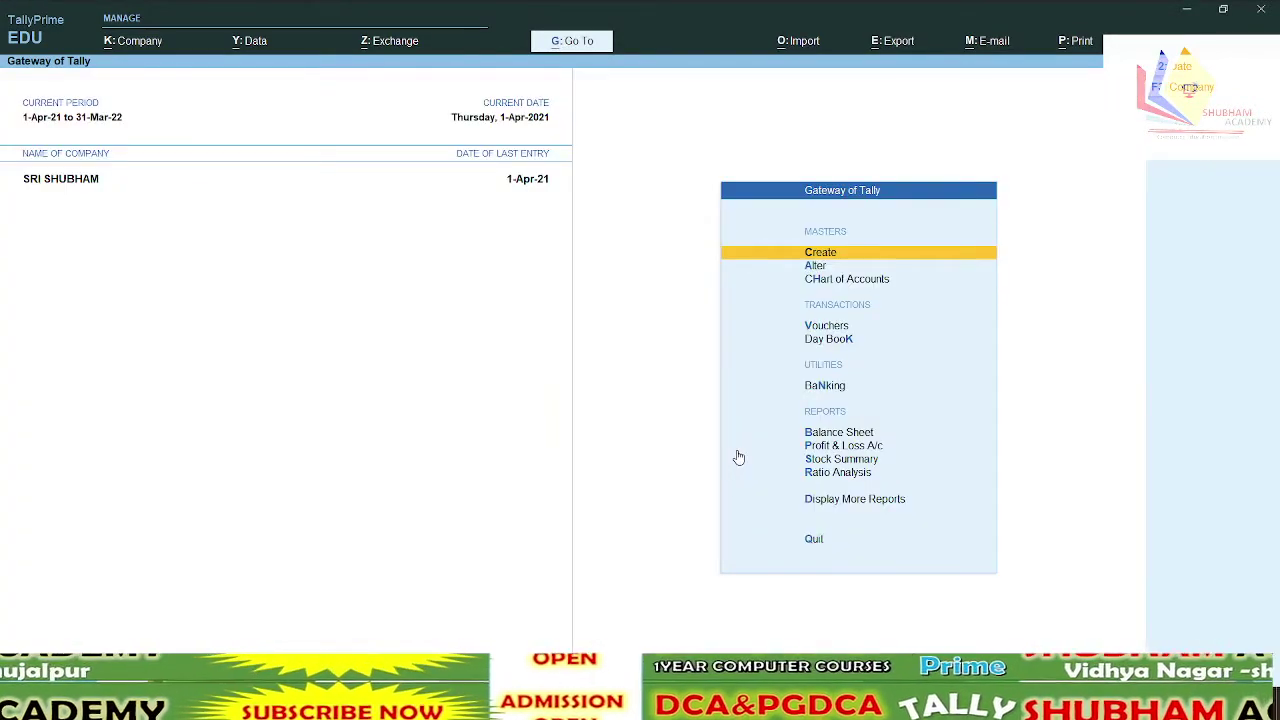
key("n")
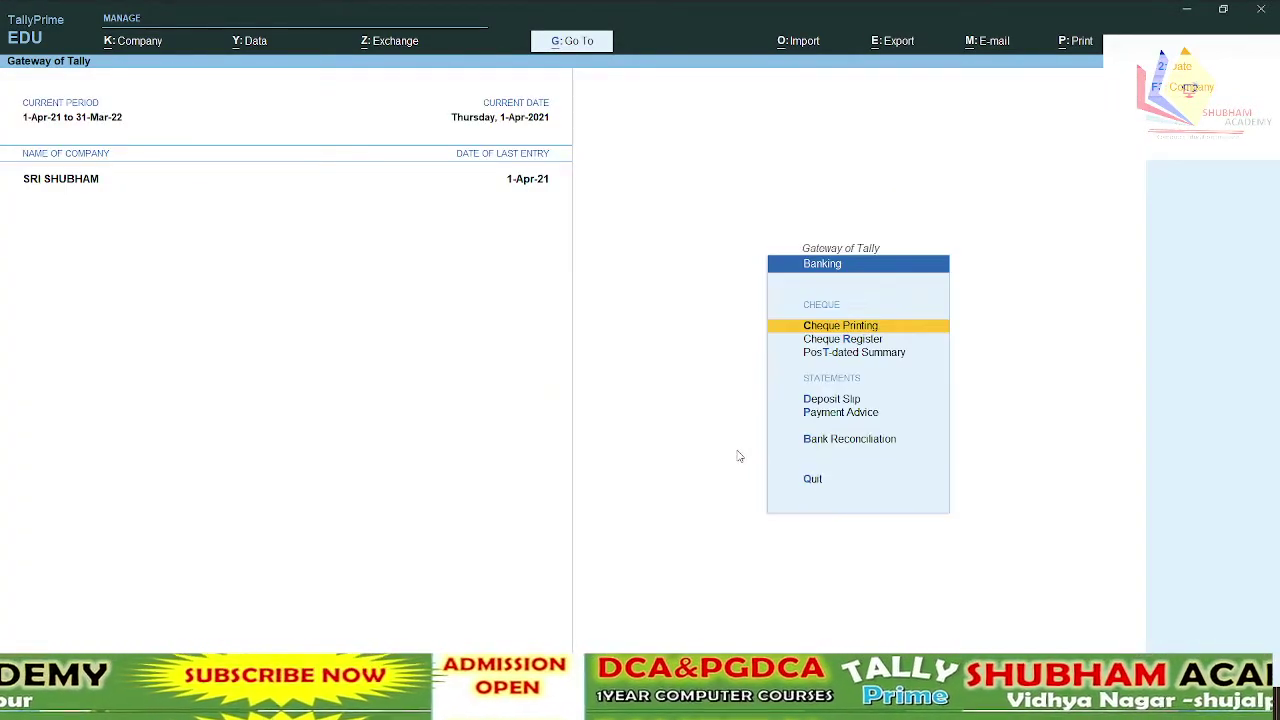
key("Escape")
key("Escape")
key("Escape")
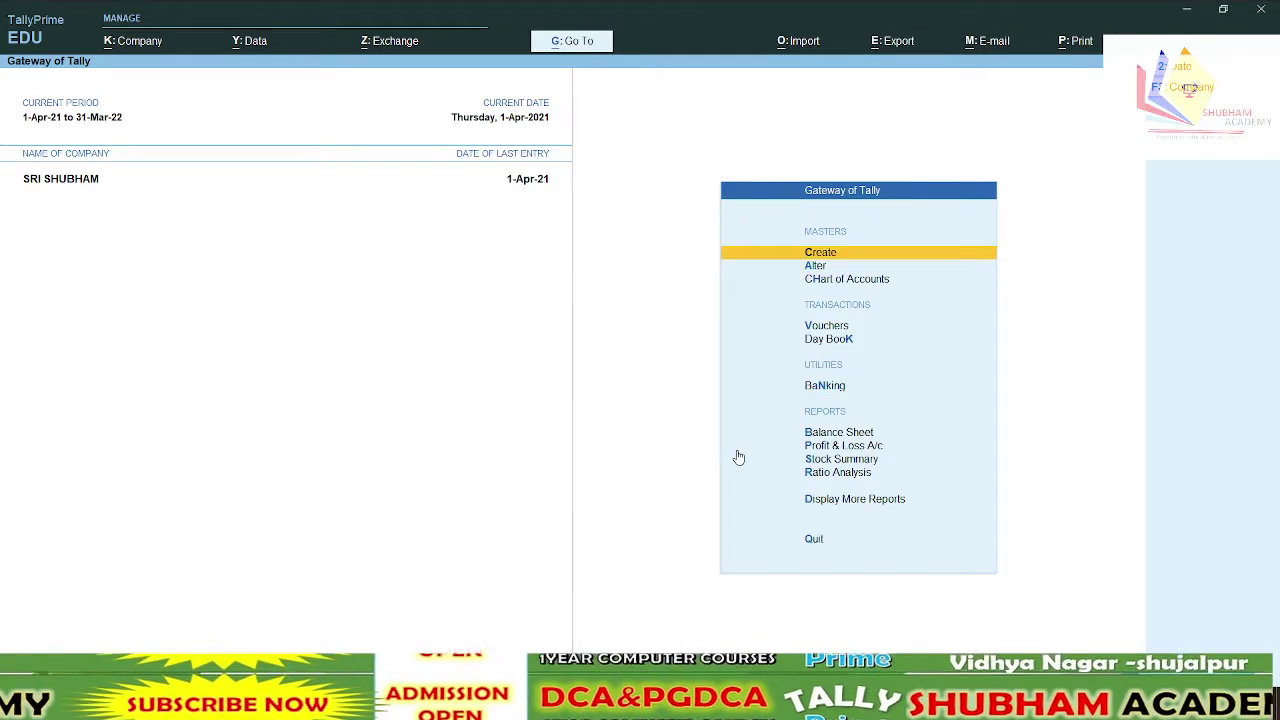
Open the Stock Item inventory book for KEYBOARD LOGITECH and examine its monthly summary and April vouchers
key("d")
key("i")
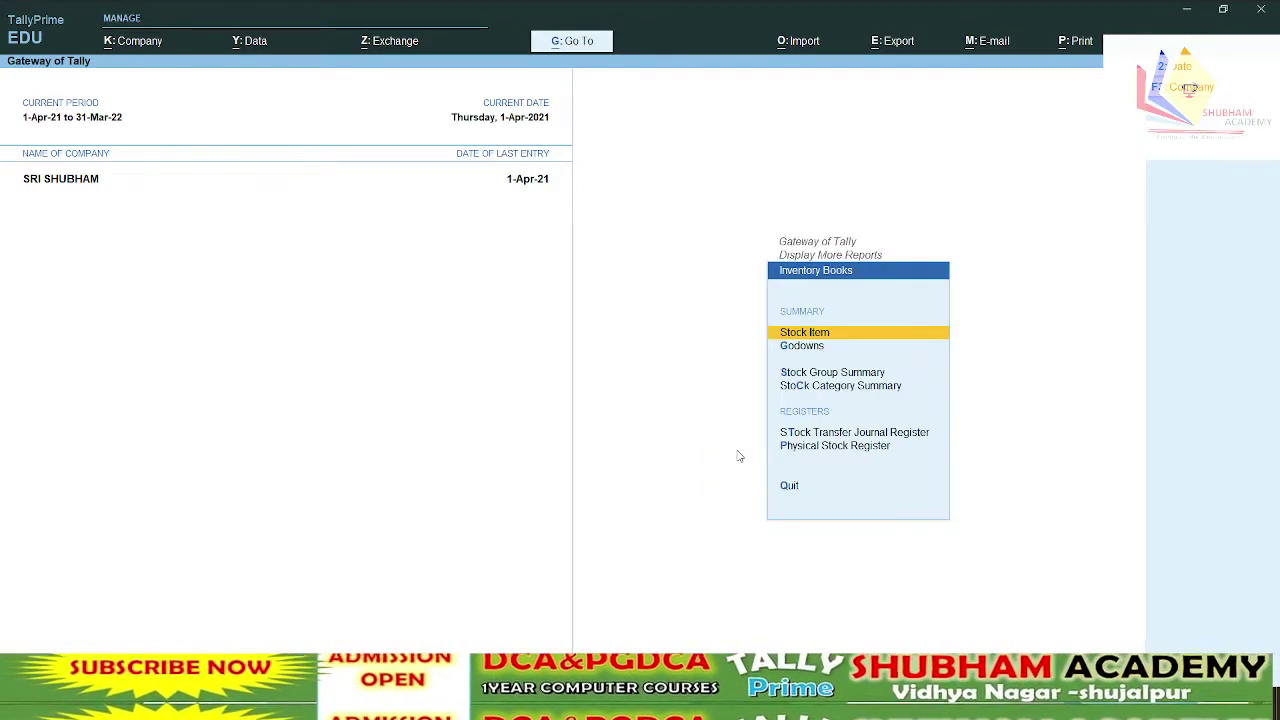
key("Return")
key("Return")
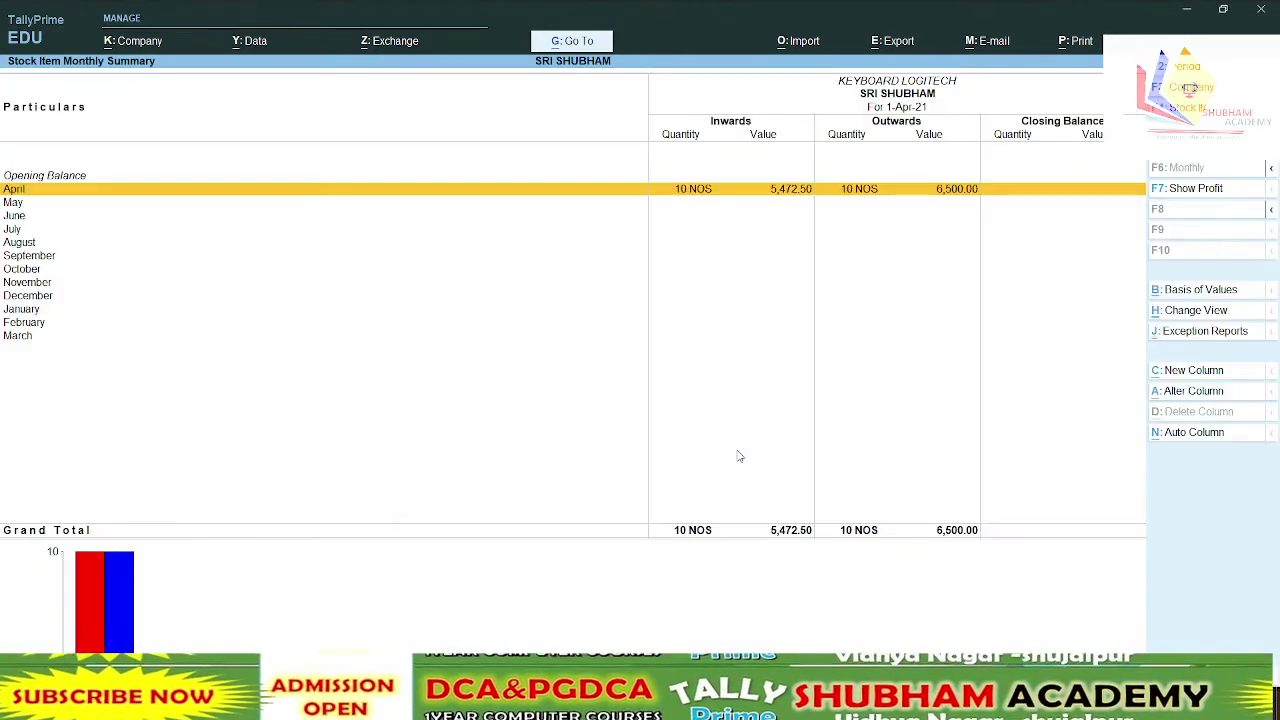
key("Escape")
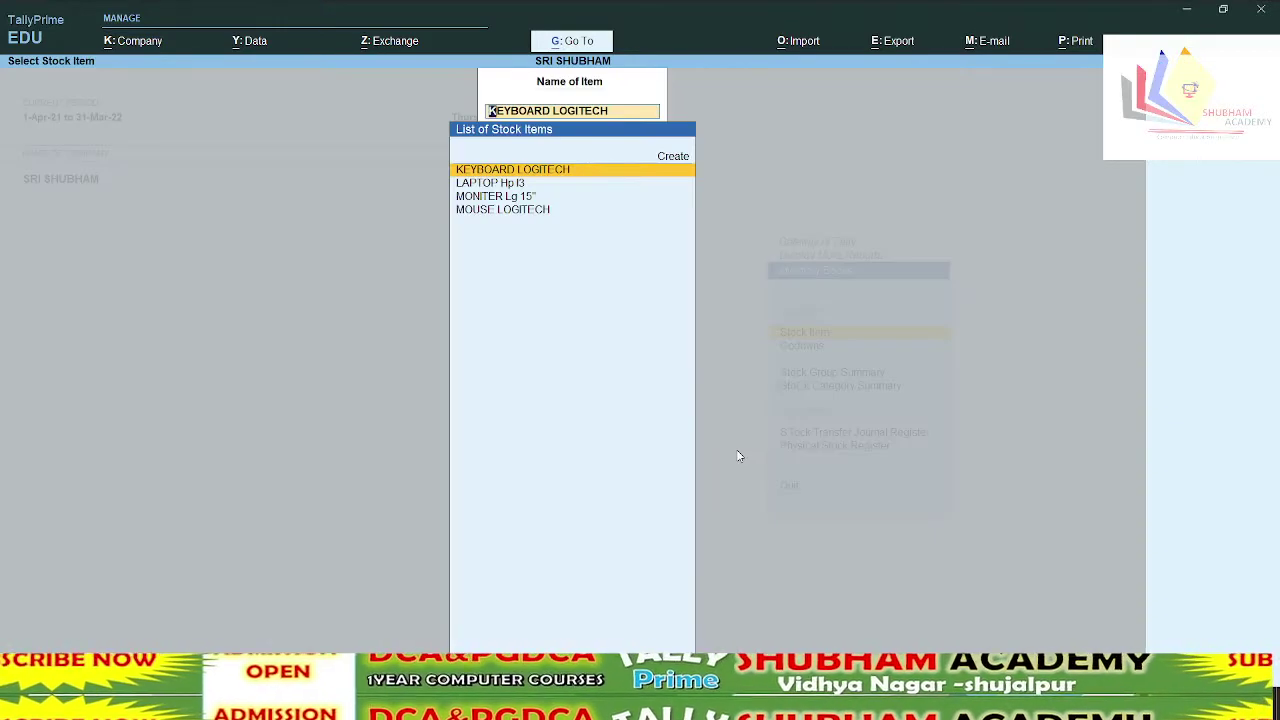
key("Down")
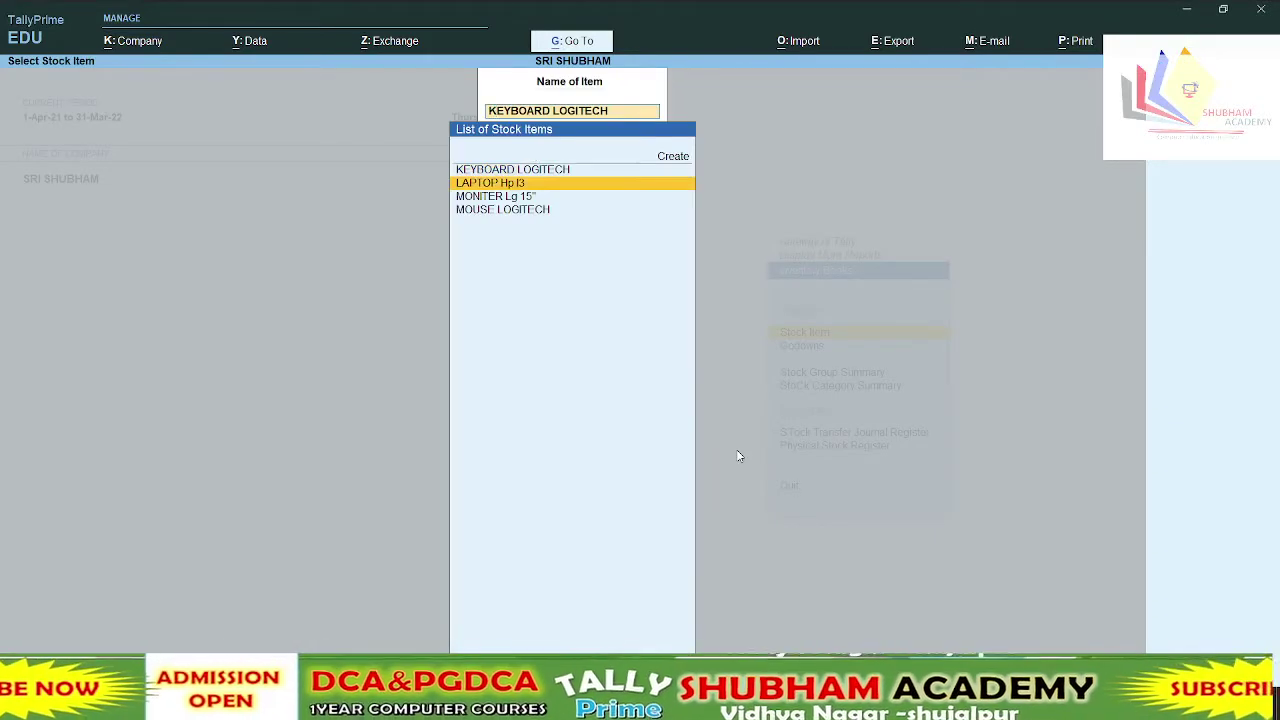
key("Up")
key("Return")
key("Return")
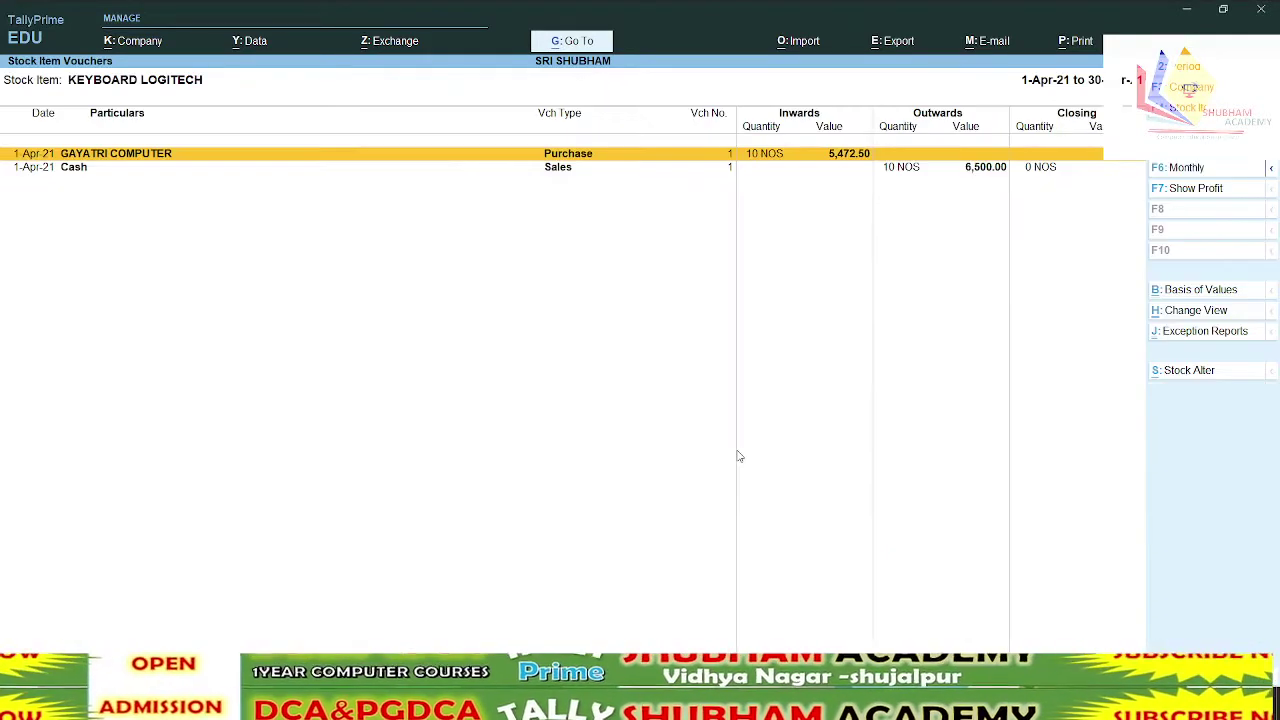
key("Escape")
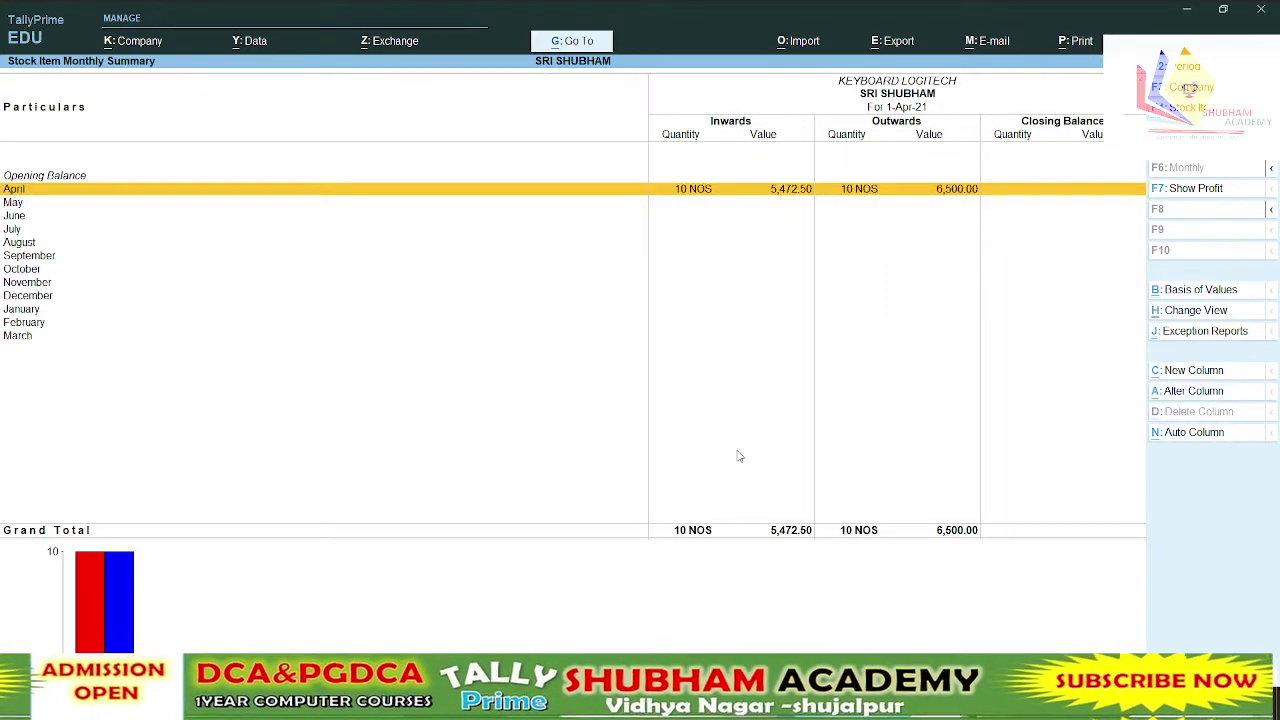
Recheck the KEYBOARD LOGITECH monthly summary from the stock item selection, and return to that selection
key("Escape")
key("Down")
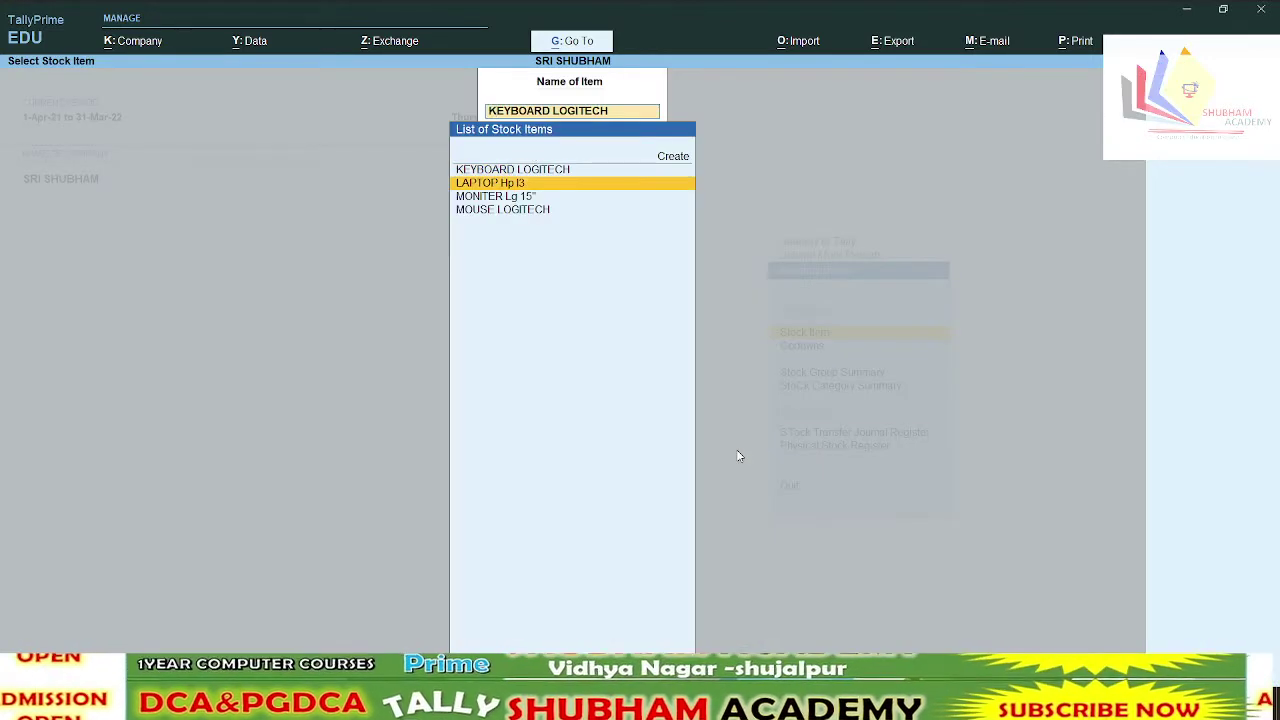
key("Up")
key("Return")
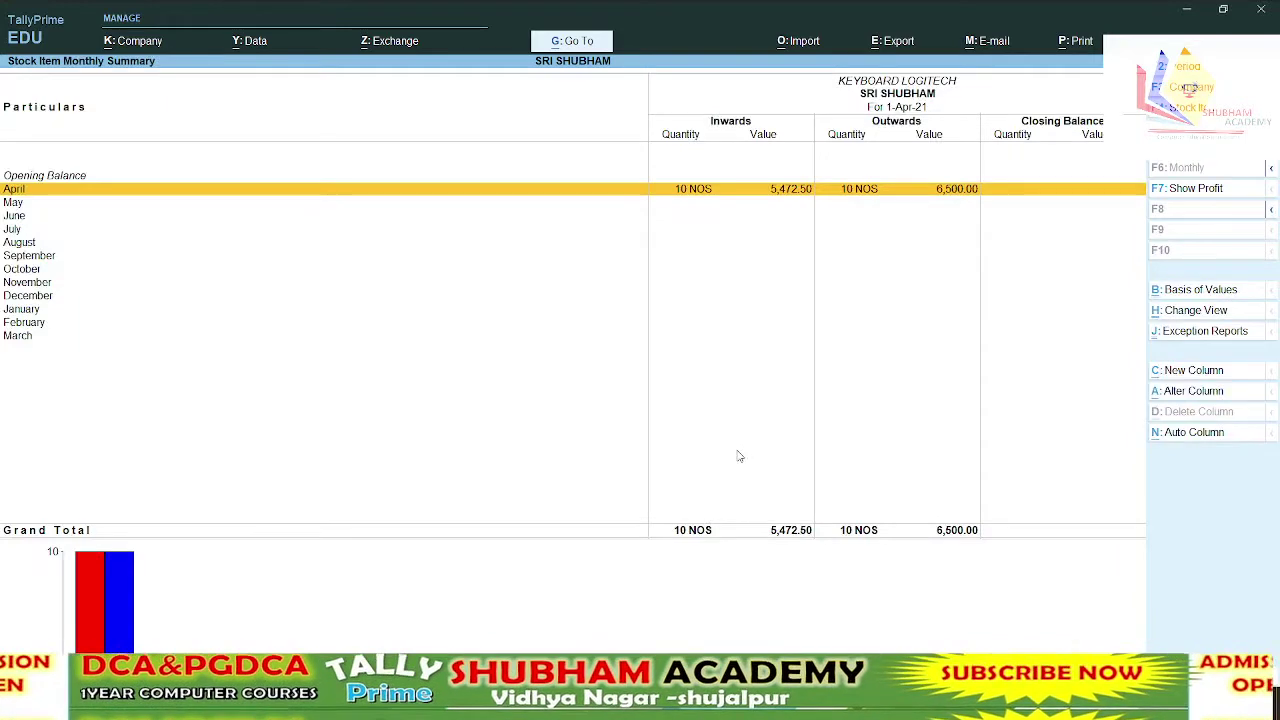
key("Escape")
key("Escape")
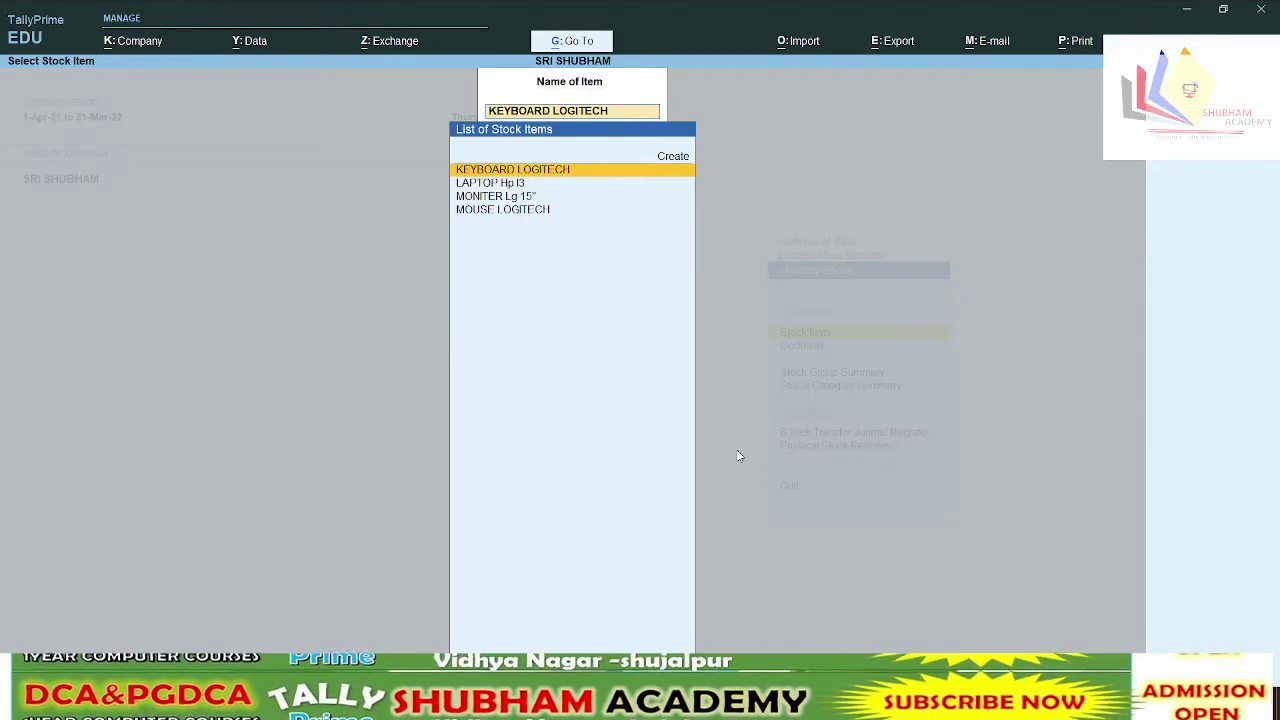
key("Down")
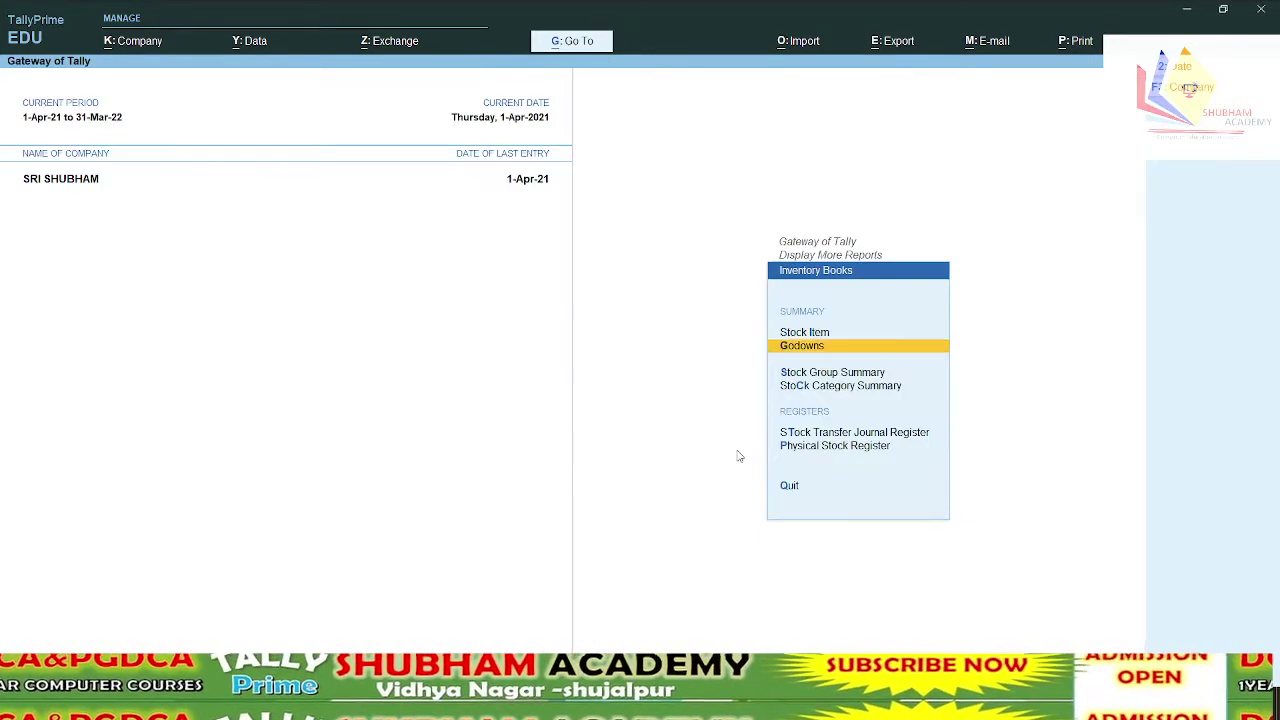
key("Up")
key("Down")
key("Down")
key("Down")
key("Up")
key("Up")
key("Up")
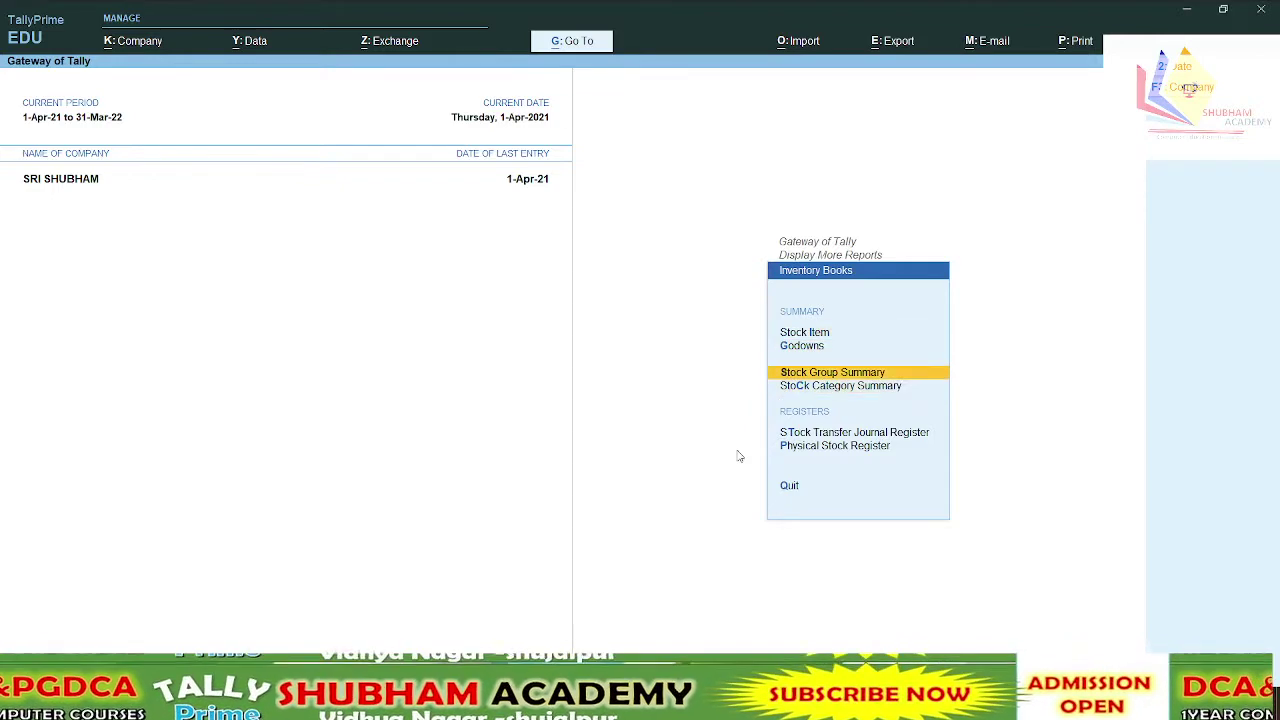
Examine the April purchase and sales vouchers of KEYBOARD LOGITECH in the Stock Item book, and return to the Gateway of Tally
key("Return")
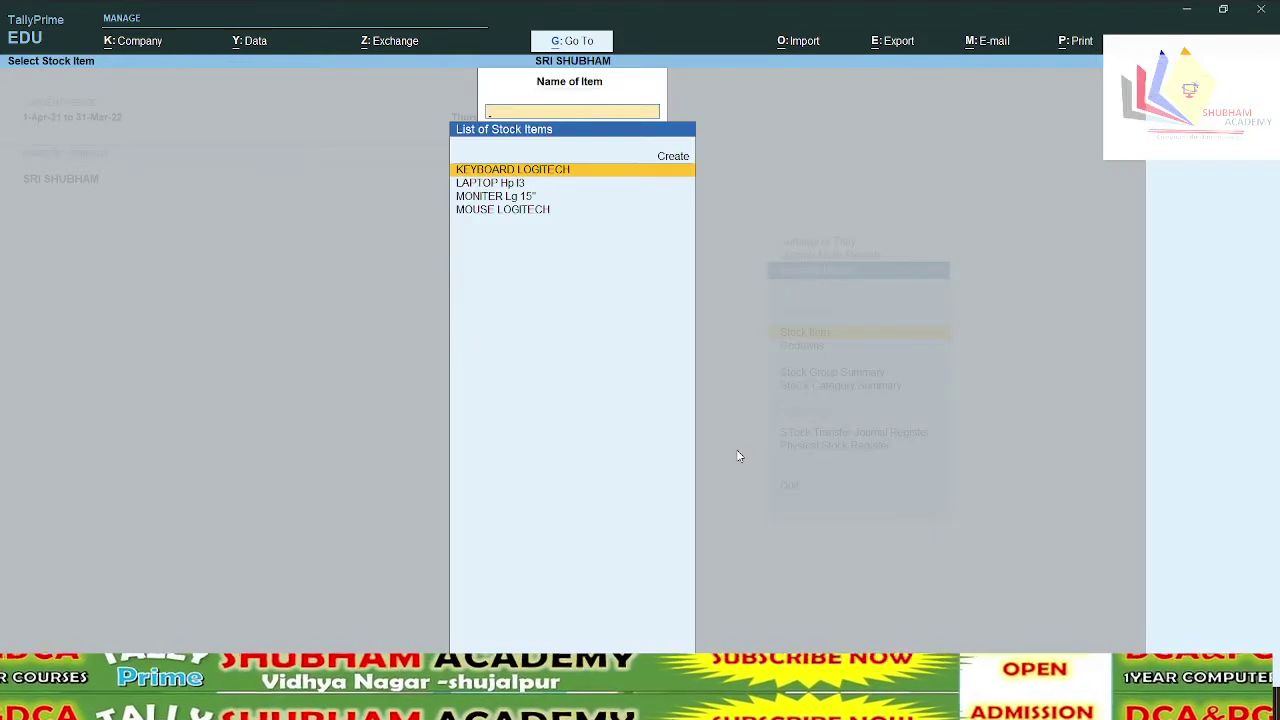
key("Return")
key("Return")
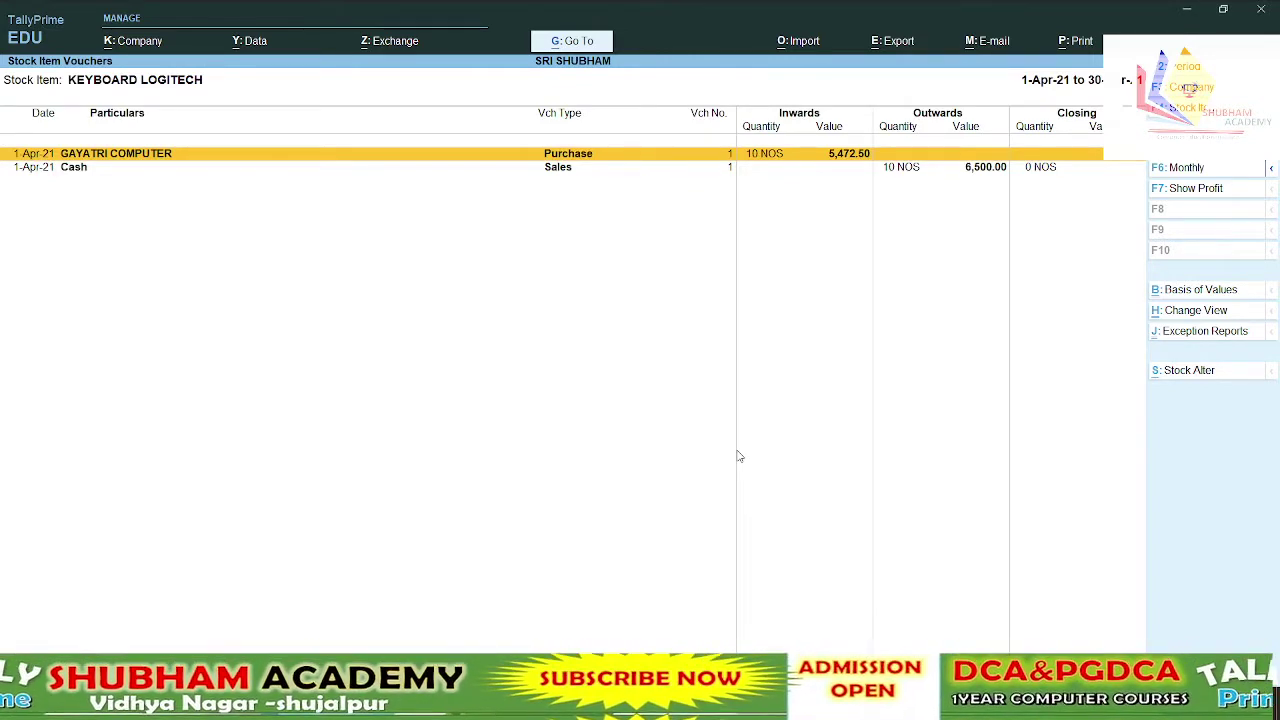
key("Down")
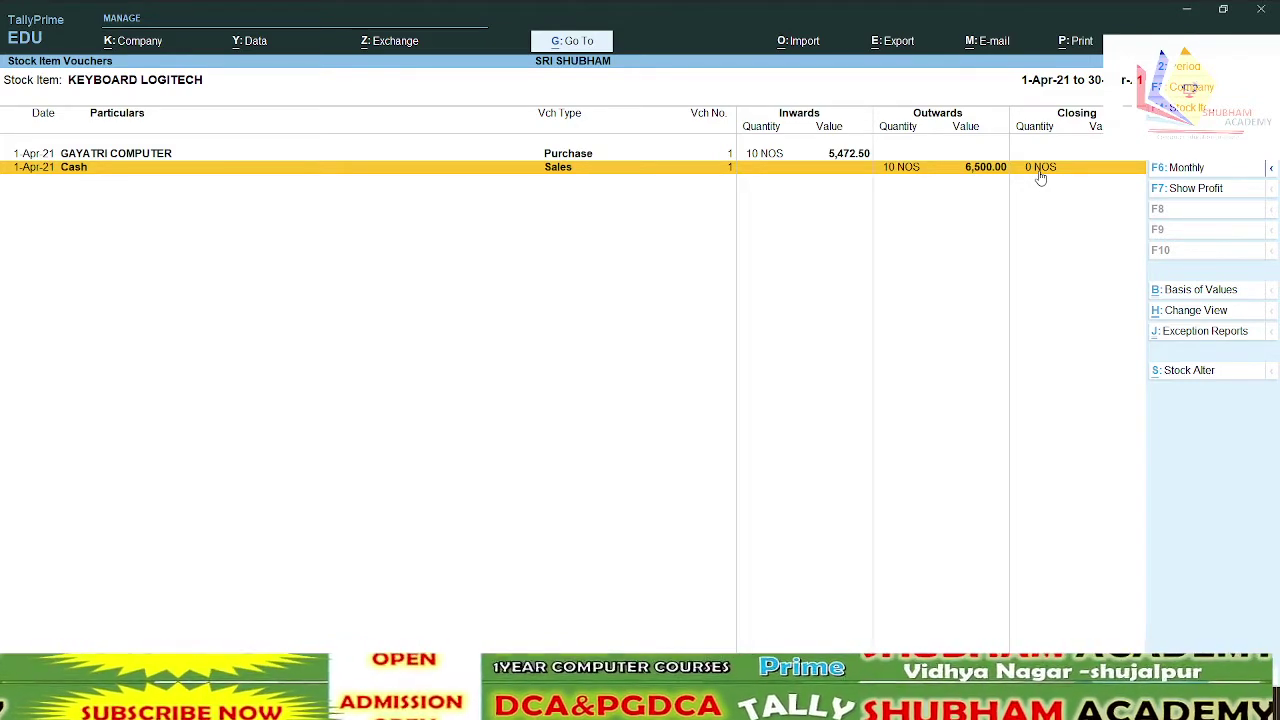
key("Escape")
key("Escape")
key("Escape")
key("Escape")
key("Escape")
key("Escape")
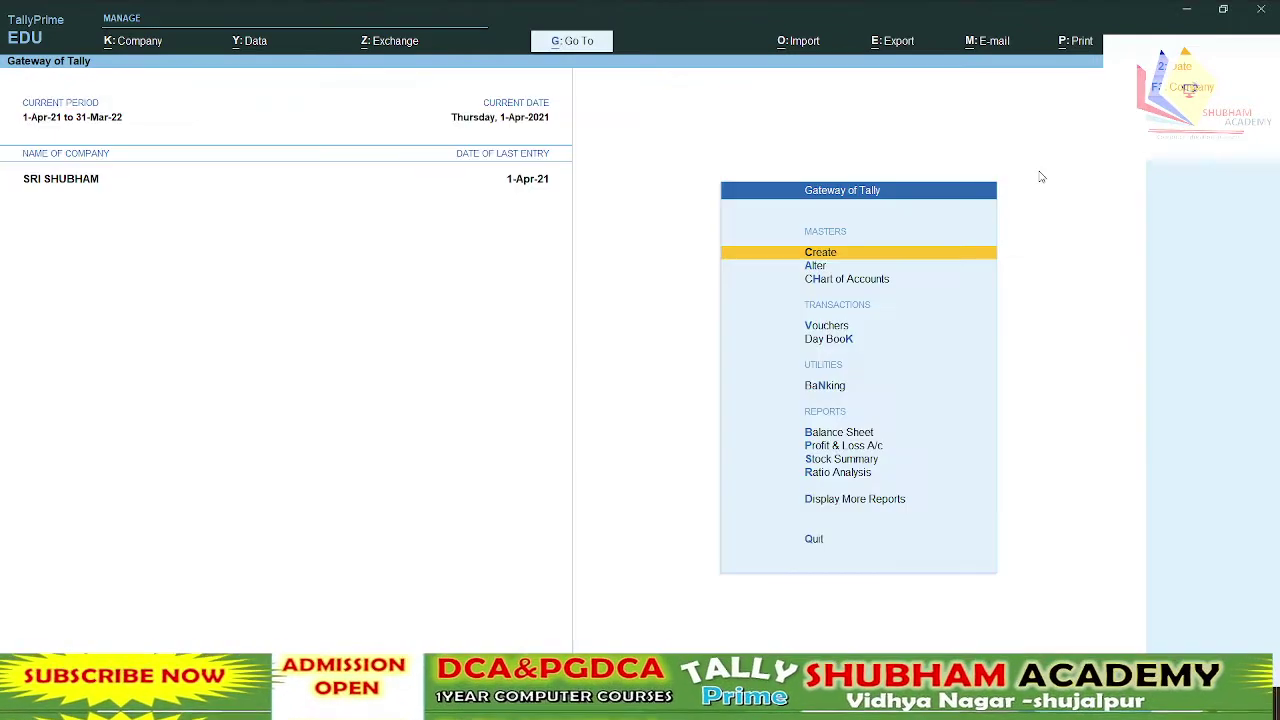
Open the Purchase voucher type for alteration
key("Down")
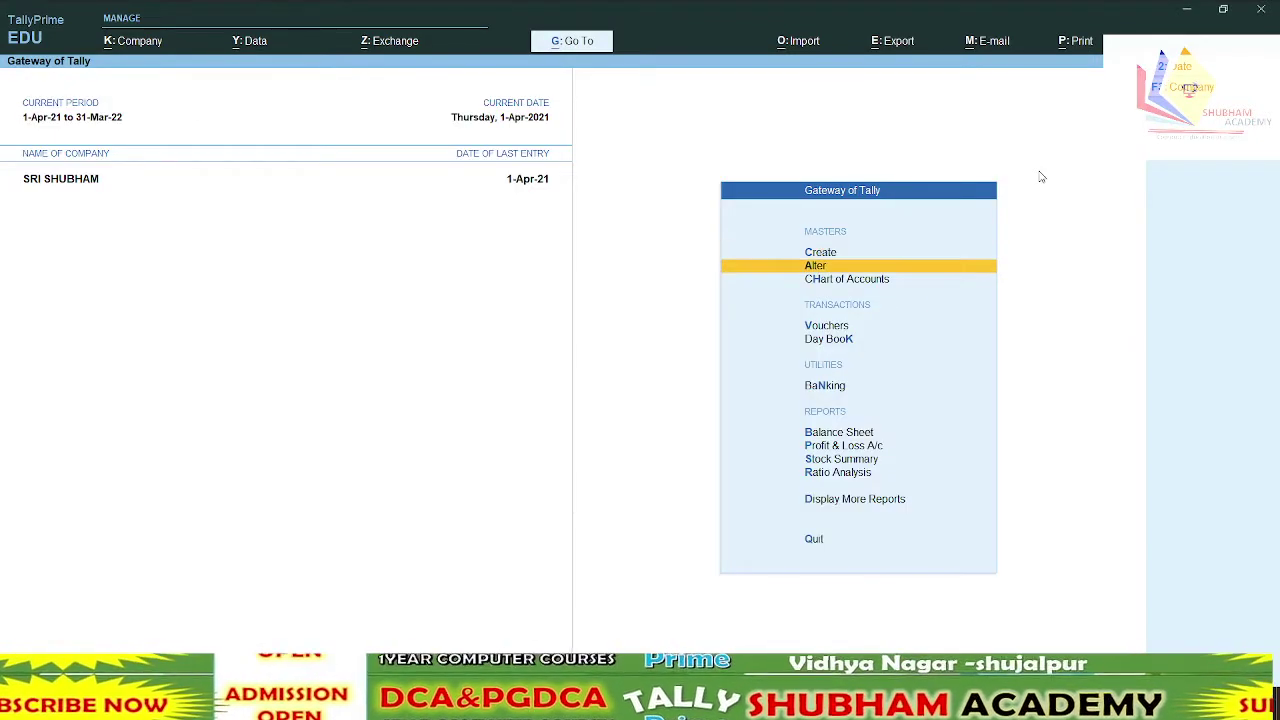
key("Return")
key("Down")
key("Down")
key("Down")
key("Return")
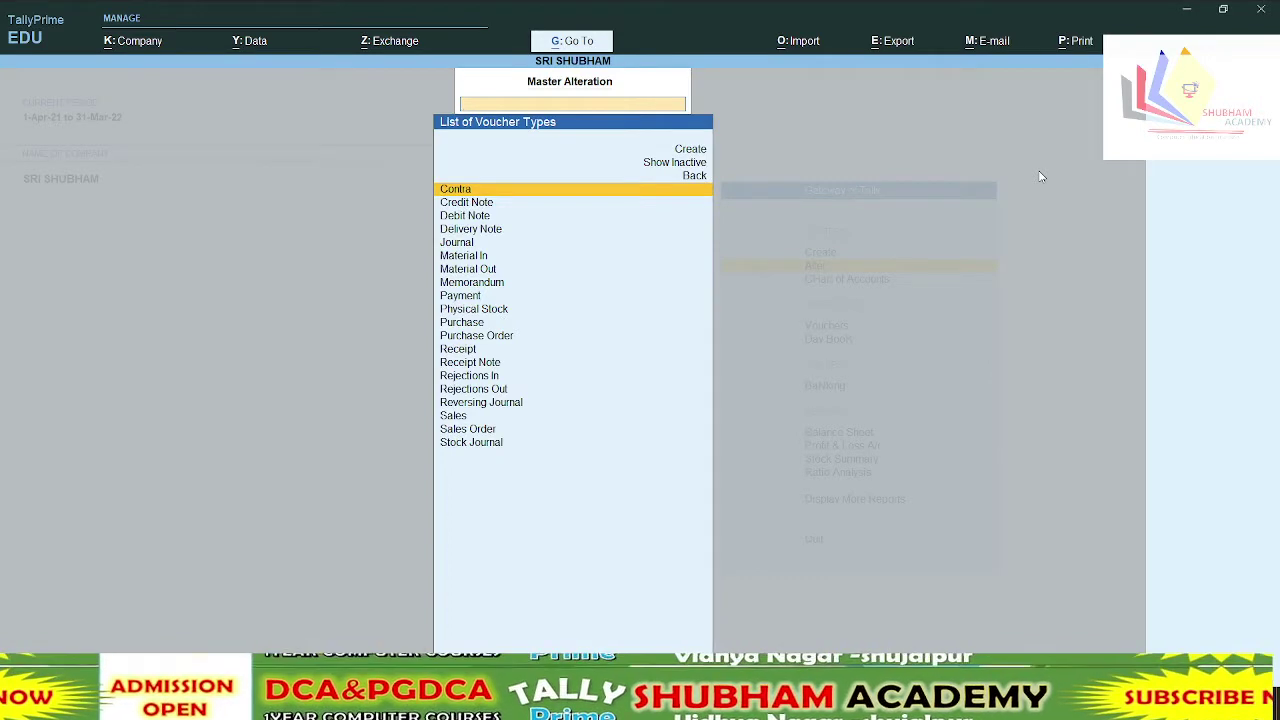
type("PU")
key("Return")
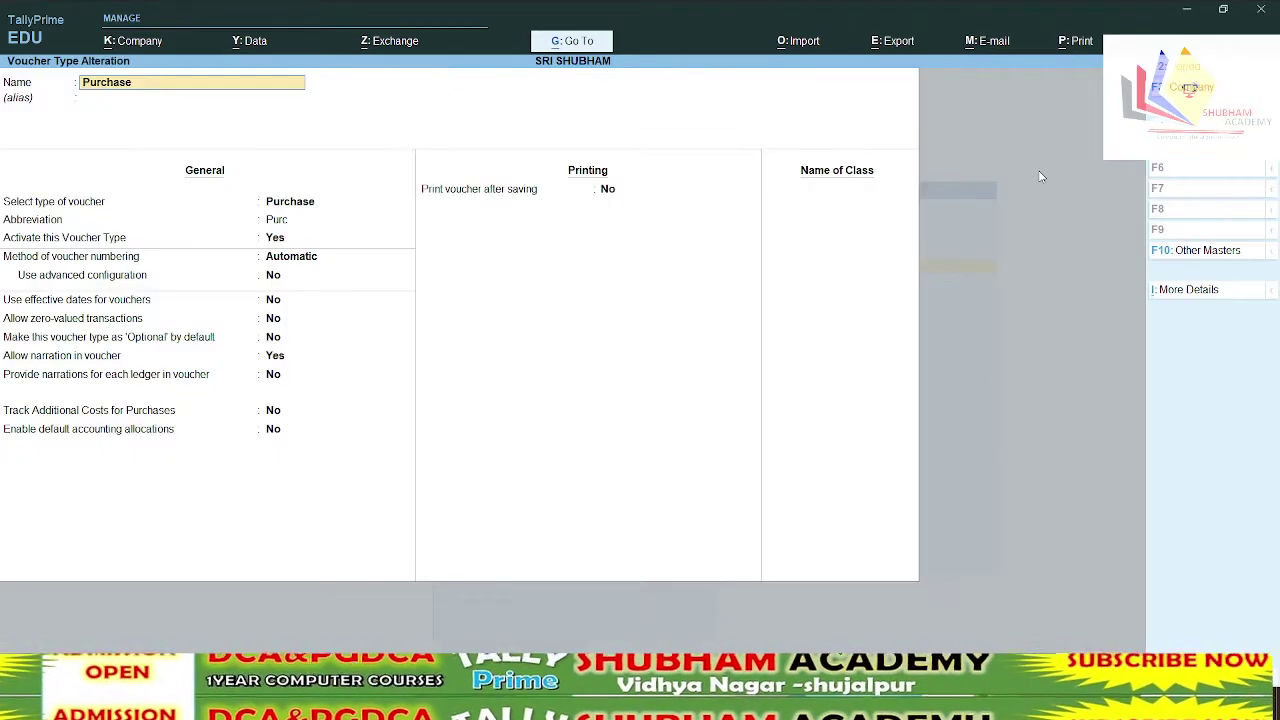
Set Allow zero-valued transactions to Yes for the Purchase voucher type, save it, and return to the Gateway of Tally
key("Return")
key("Return")
key("Return")
key("Return")
key("Return")
key("Return")
key("Return")
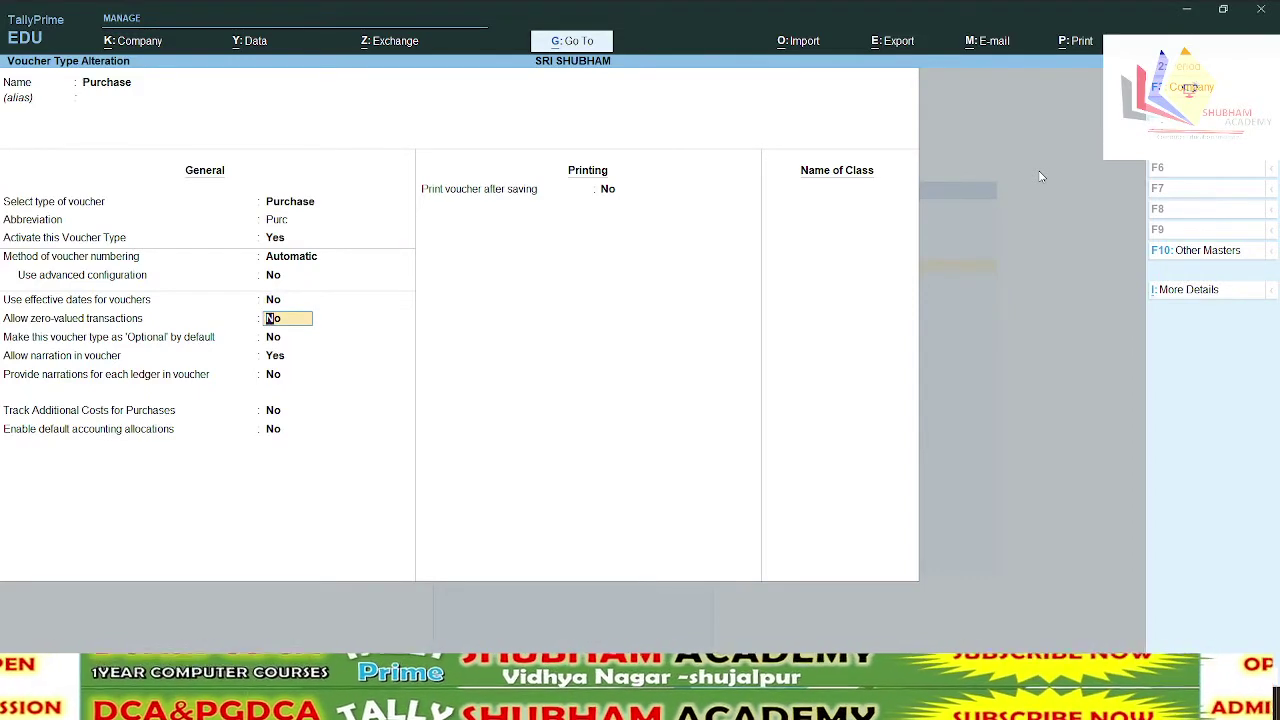
type("Y")
key("Return")
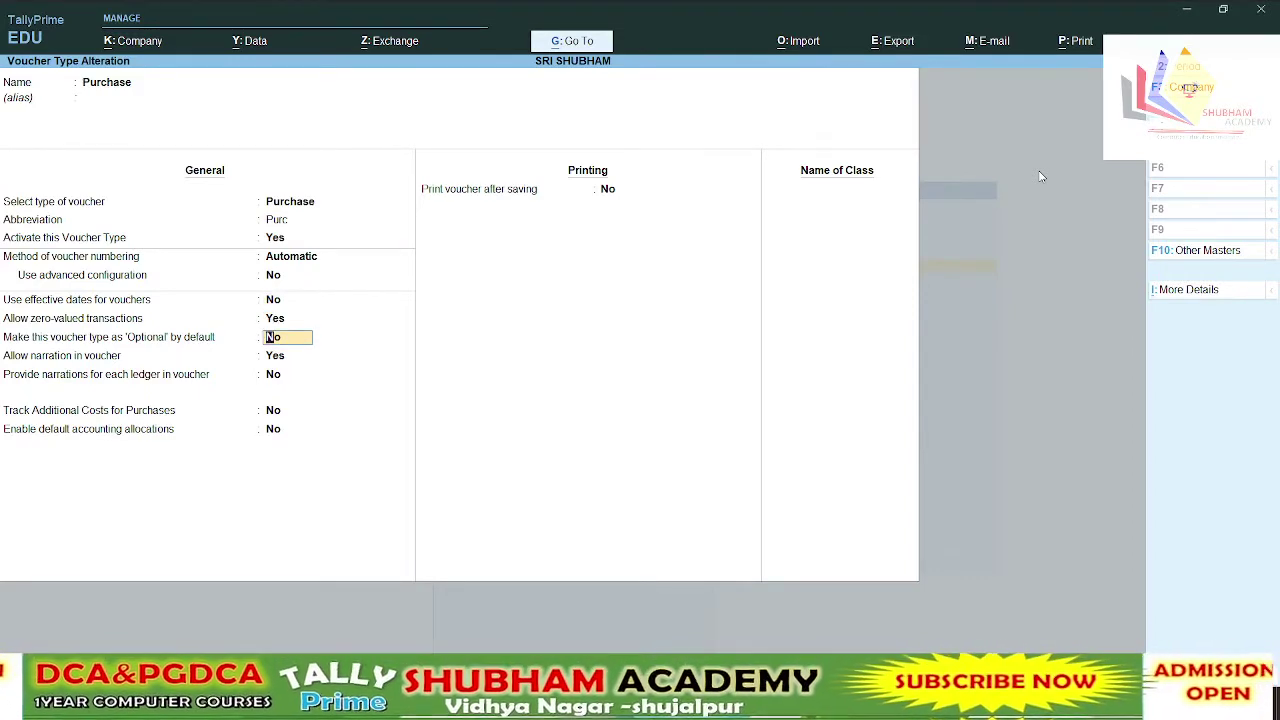
key("ctrl+a")
key("Escape")
key("Escape")
key("Escape")
key("Escape")
key("Escape")
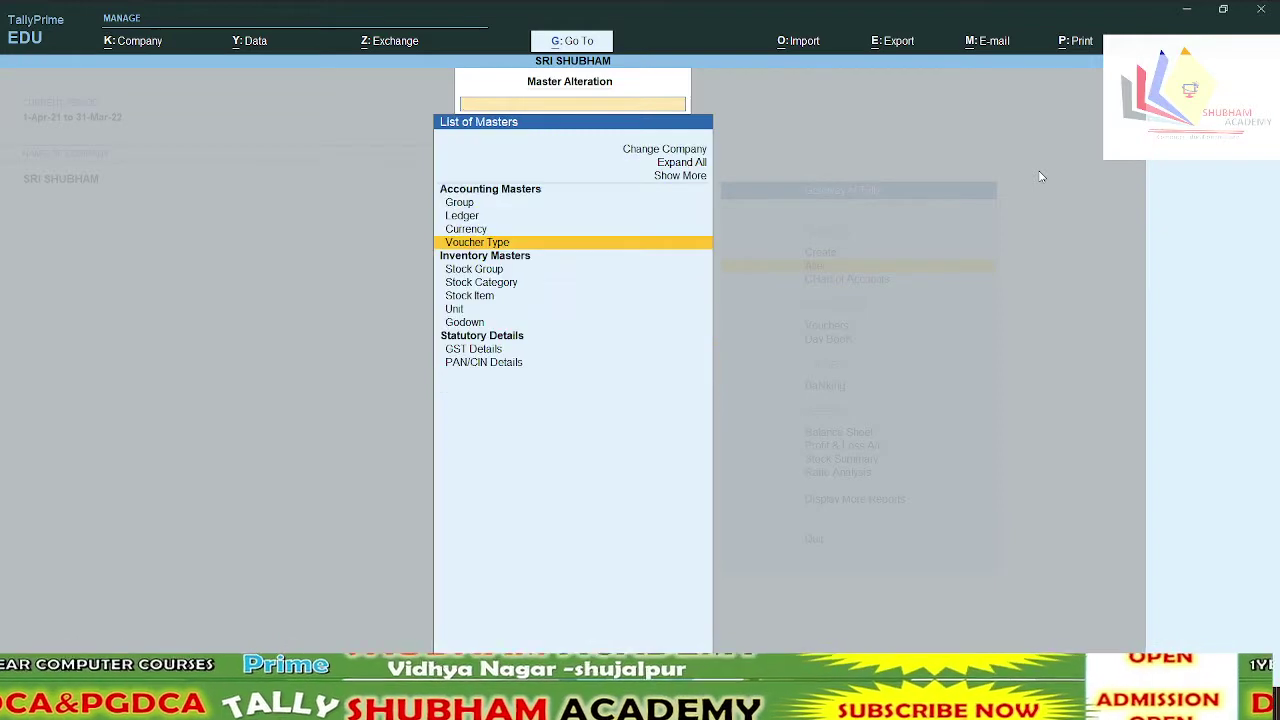
key("Escape")
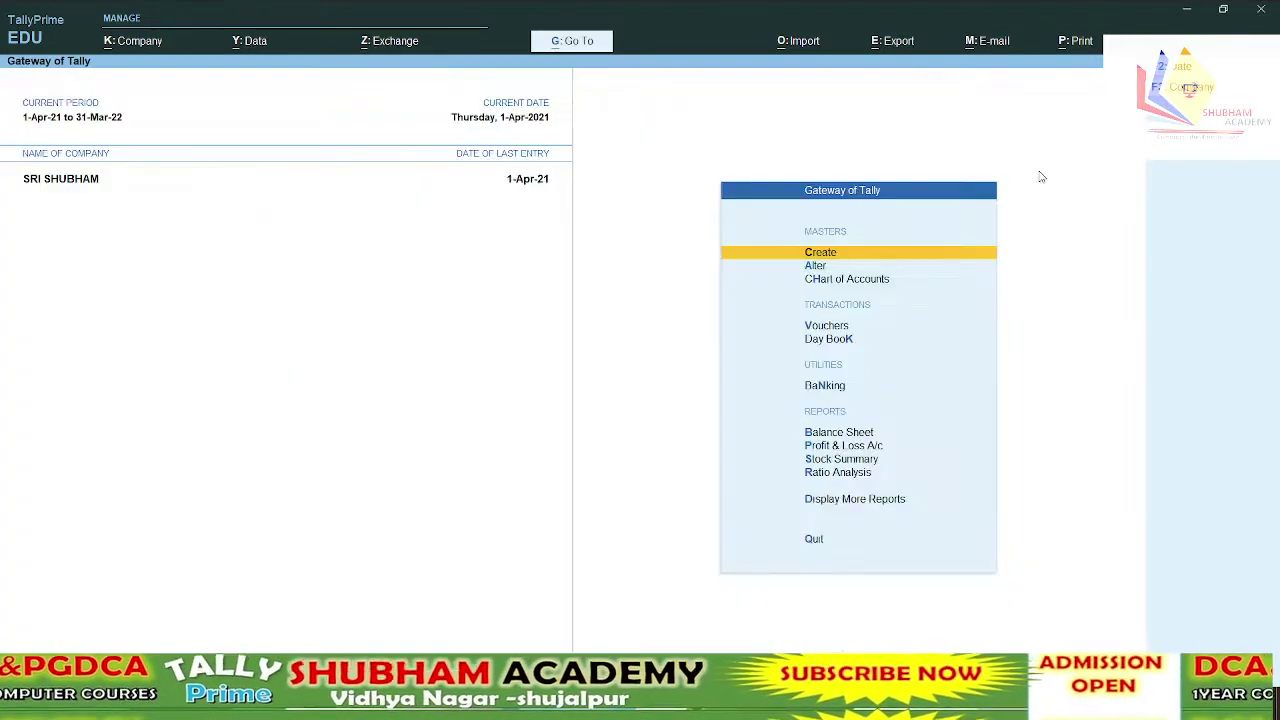
Open GAYATRI COMPUTER purchase voucher no. 2 from the Day Book for alteration
key("d")
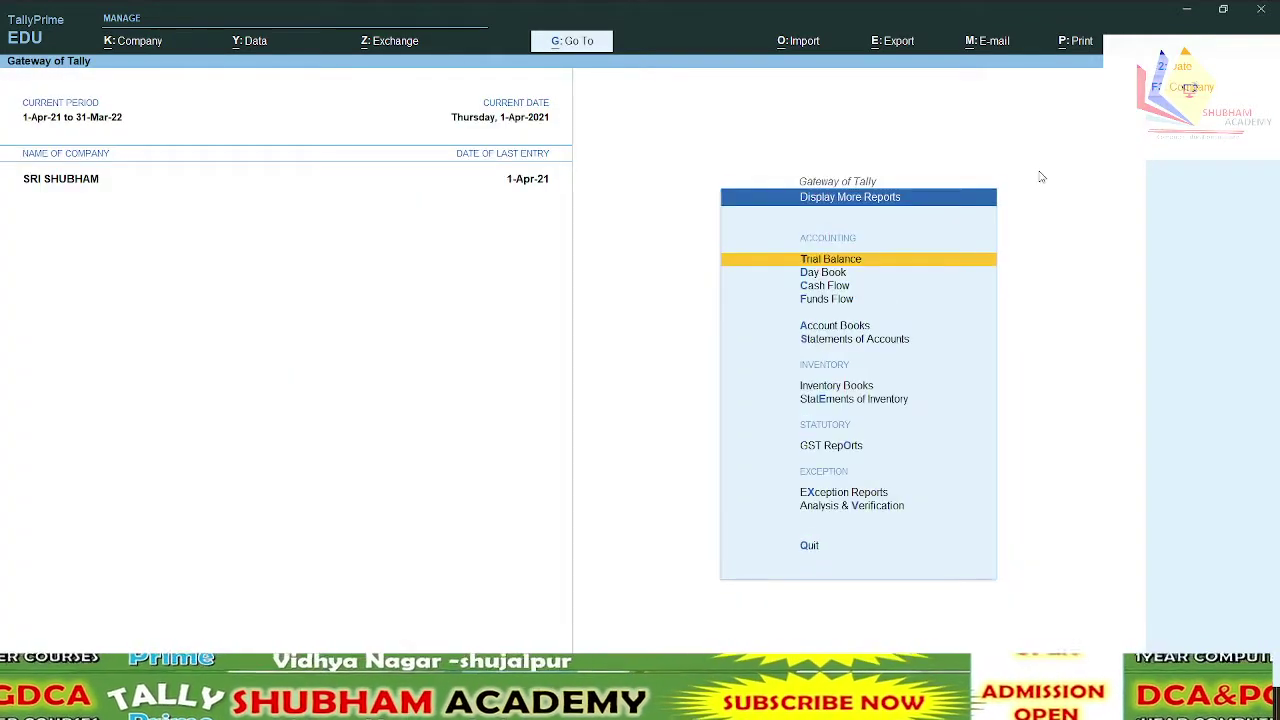
key("a")
key("Escape")
key("Up")
key("Up")
key("Up")
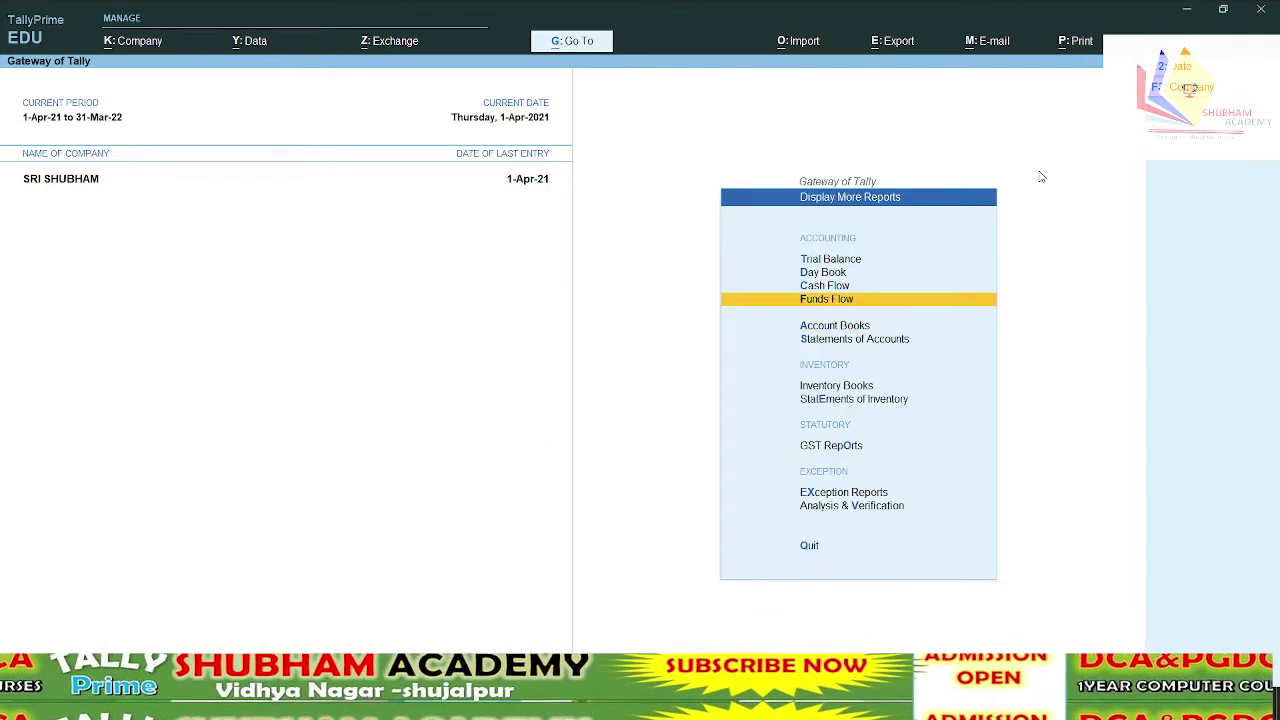
key("Return")
key("Down")
key("Down")
key("Down")
key("Down")
key("Down")
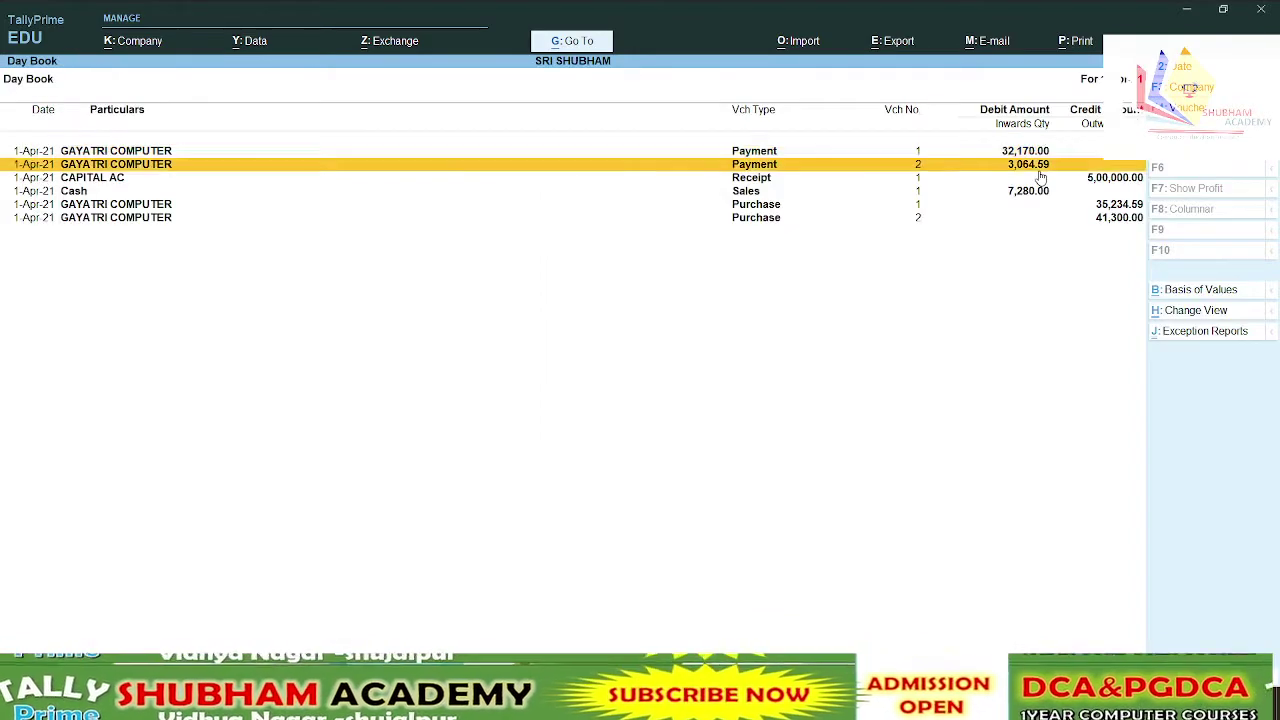
key("Return")
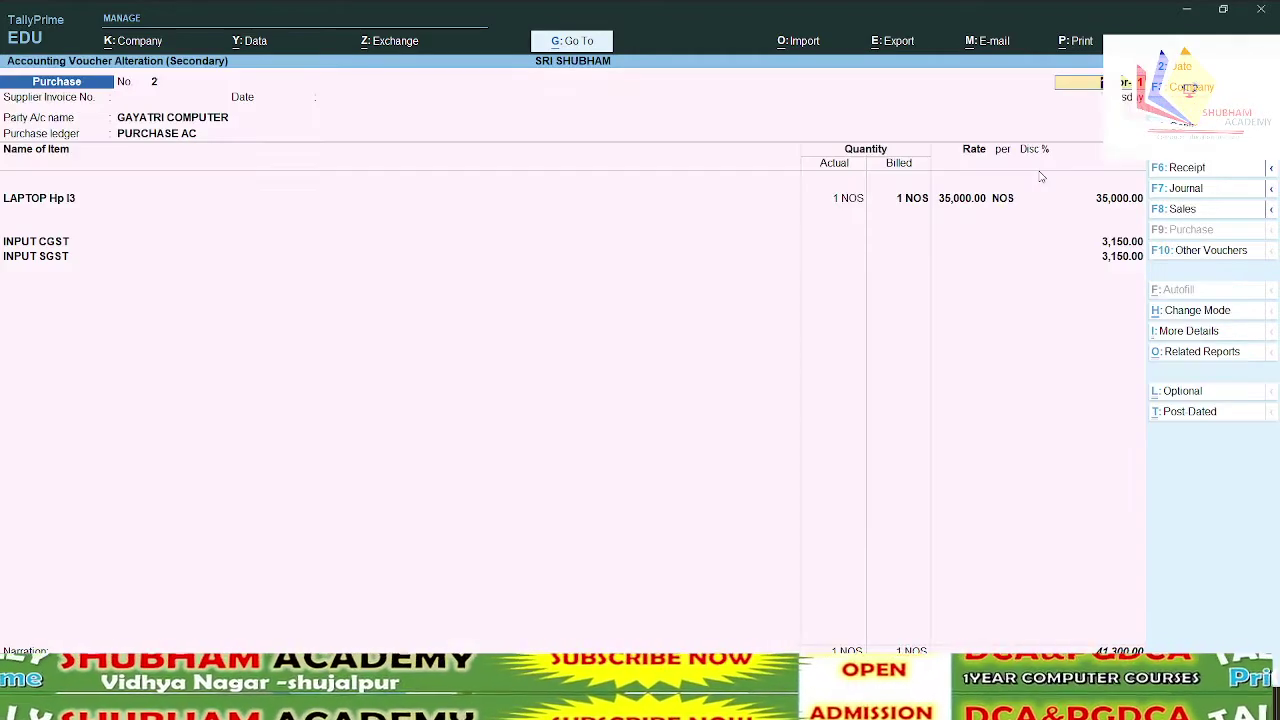
Keep the existing voucher header and LAPTOP Hp I3 line, and add KEYBOARD LOGITECH as a second item
key("Return")
key("Return")
key("Return")
key("Return")
key("Return")
key("Return")
key("Return")
key("Return")
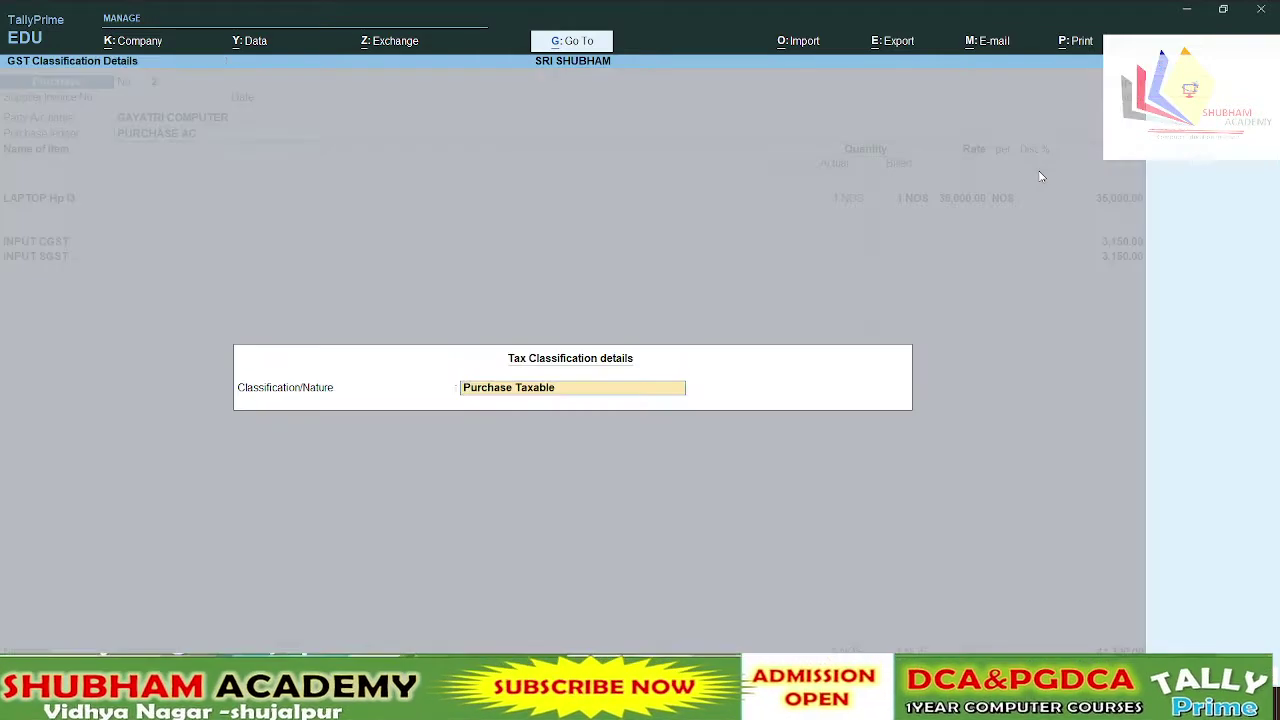
key("Return")
key("Return")
key("Return")
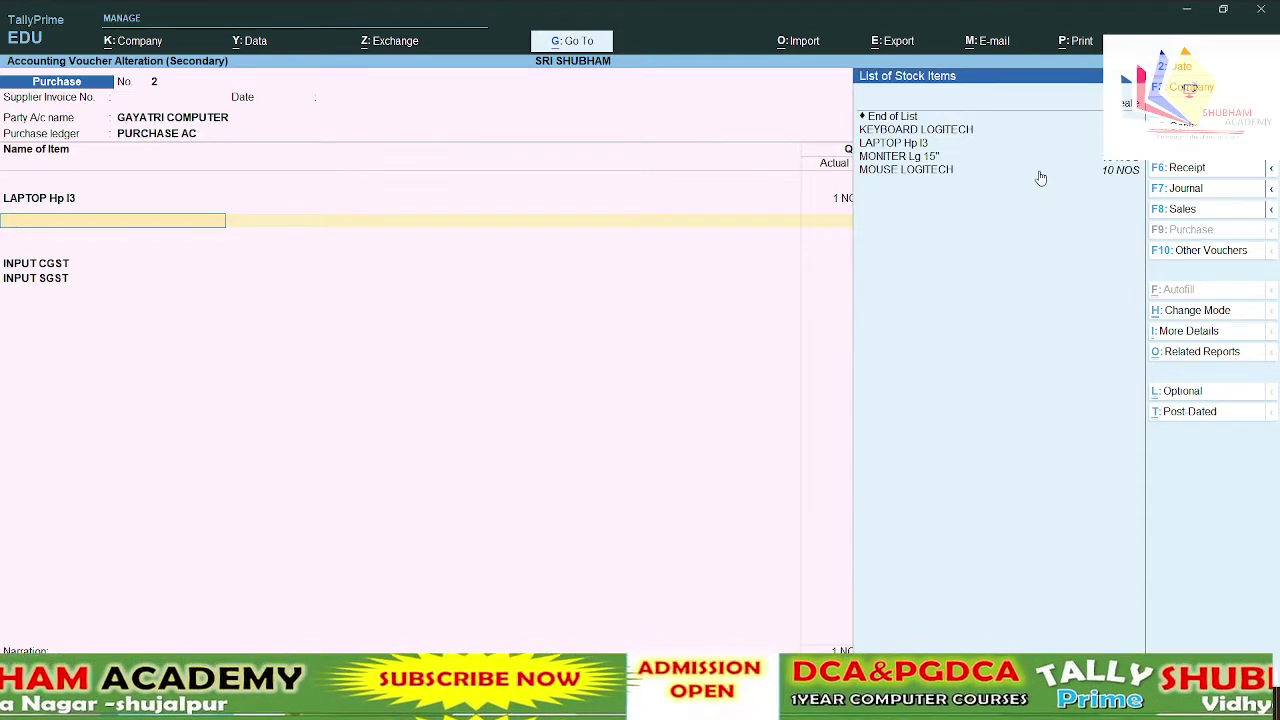
key("Down")
key("Return")
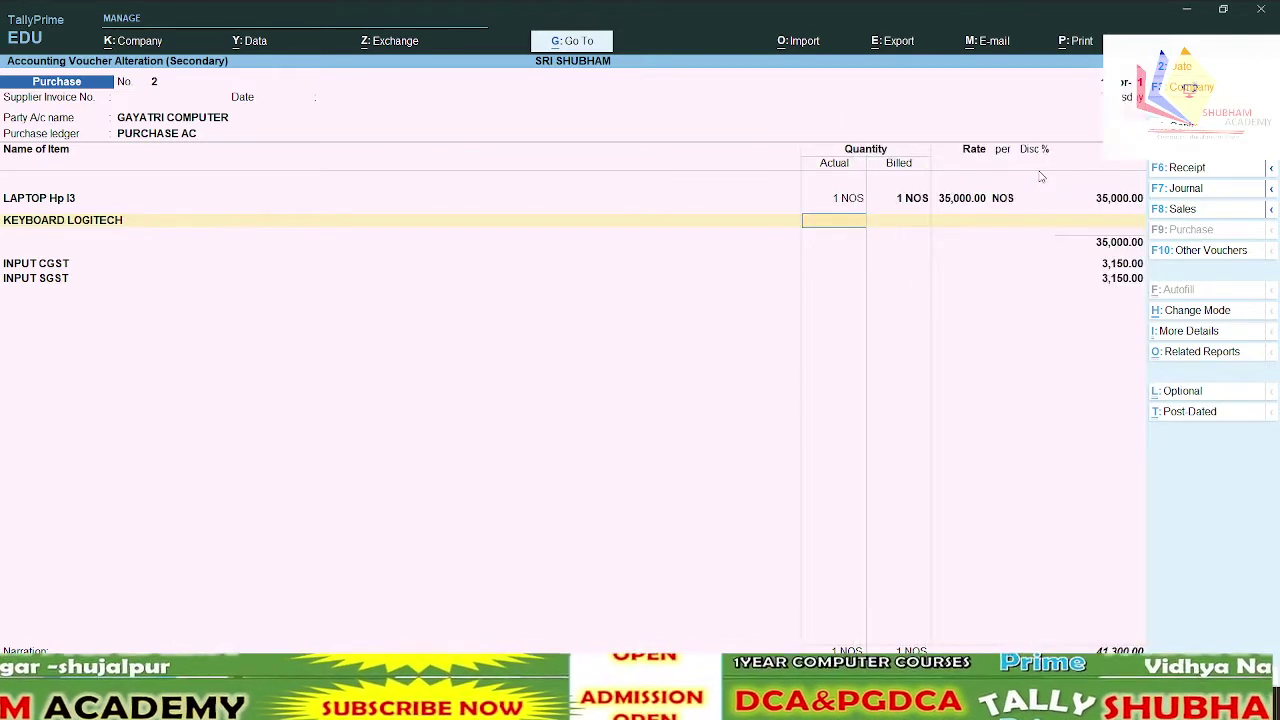
Set the keyboard's actual and billed quantities to 1 NOS, leave its rate and amount blank, and end the item list
type("1")
key("Return")
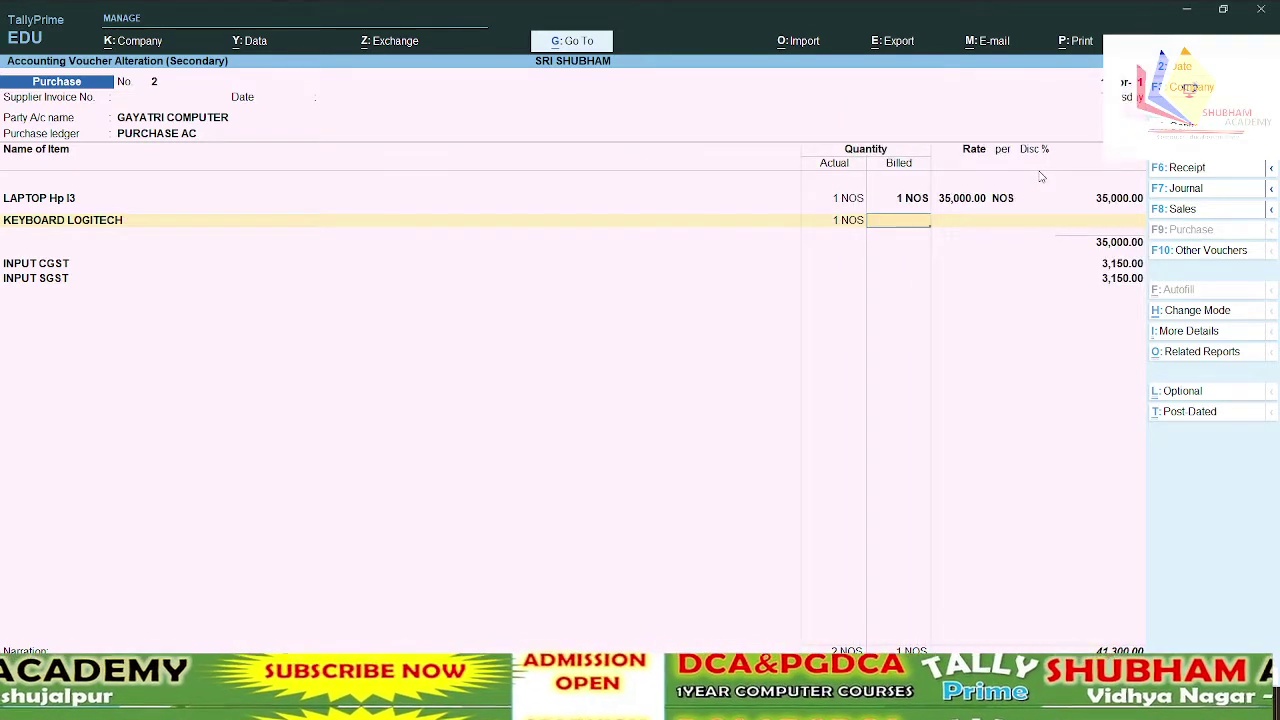
key("Return")
key("BackSpace")
key("Return")
key("Return")
key("Return")
key("Return")
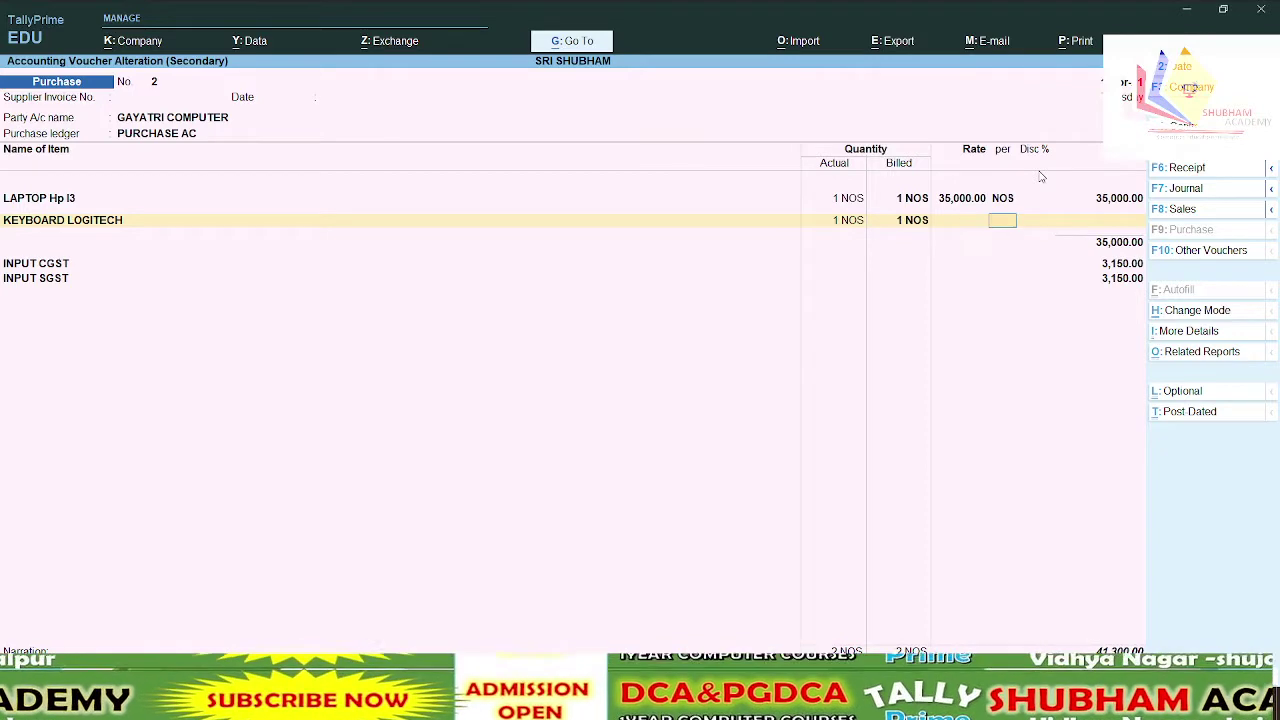
key("Return")
key("Return")
key("Return")
key("Return")
Keep the INPUT CGST and INPUT SGST amounts and the bill allocation, save the altered purchase voucher, and return to the Gateway of Tally
key("Return")
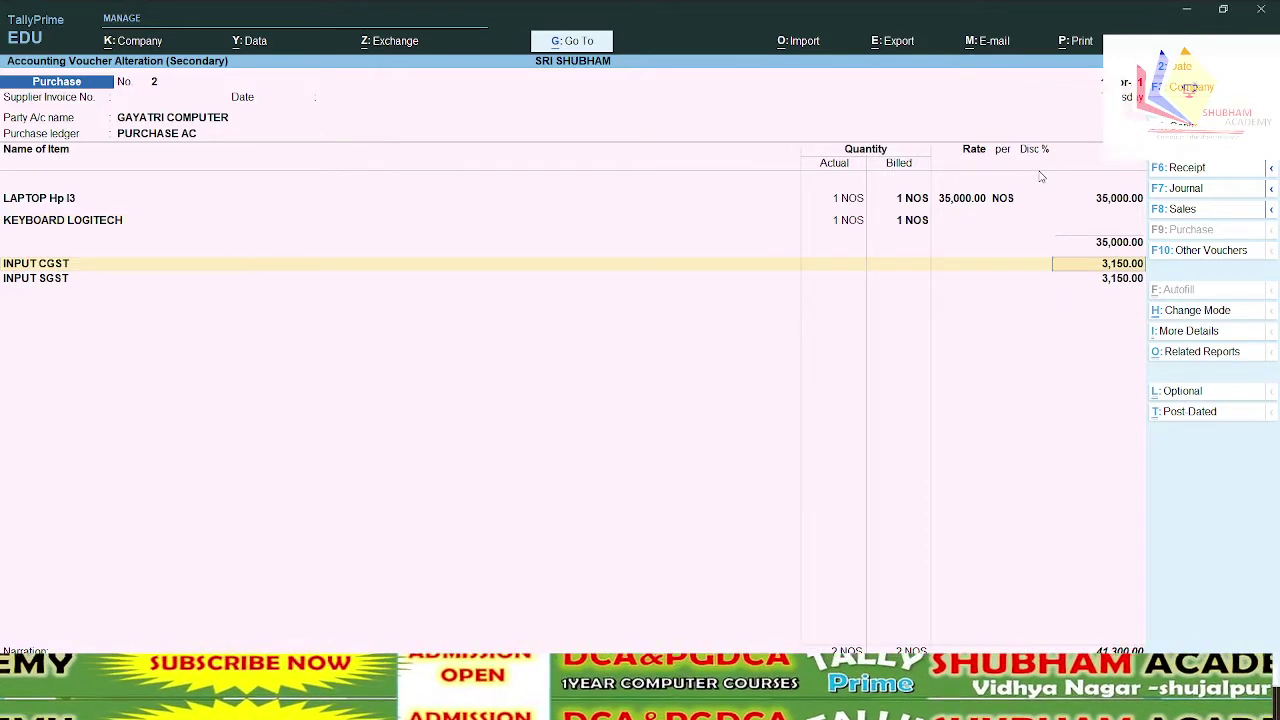
key("Return")
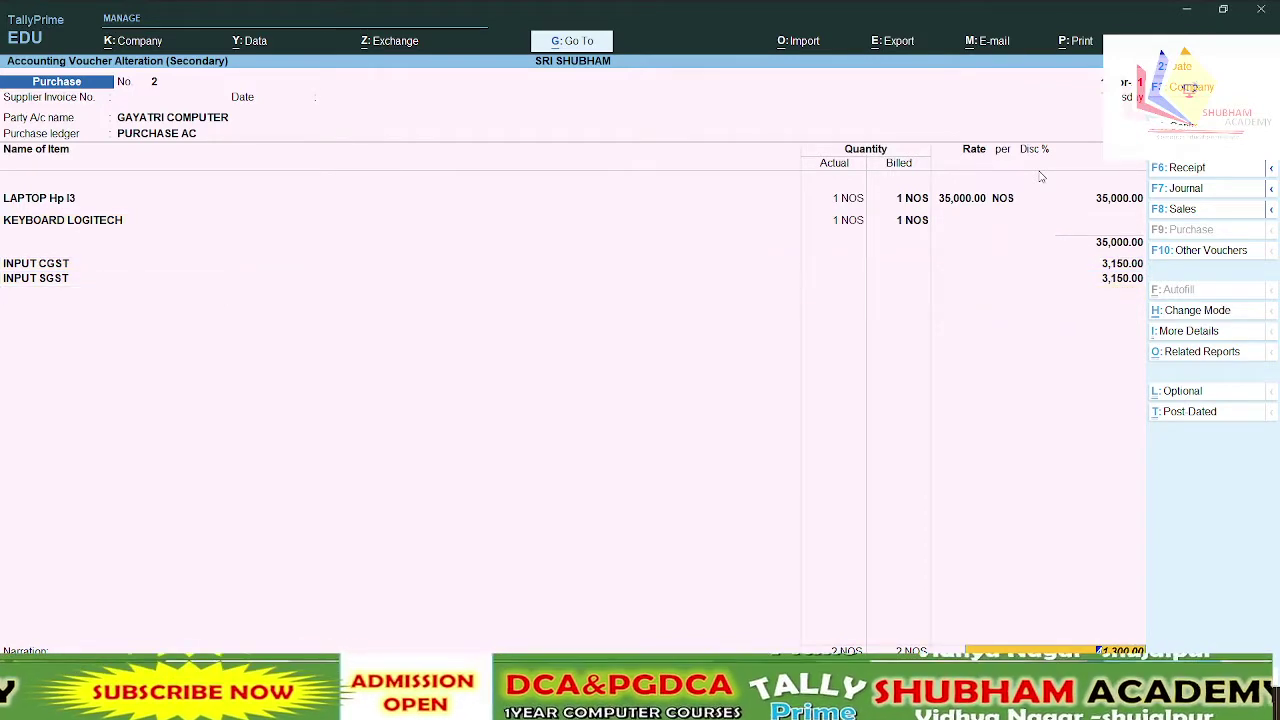
key("Return")
key("Return")
key("Return")
key("Return")
key("Return")
key("Return")
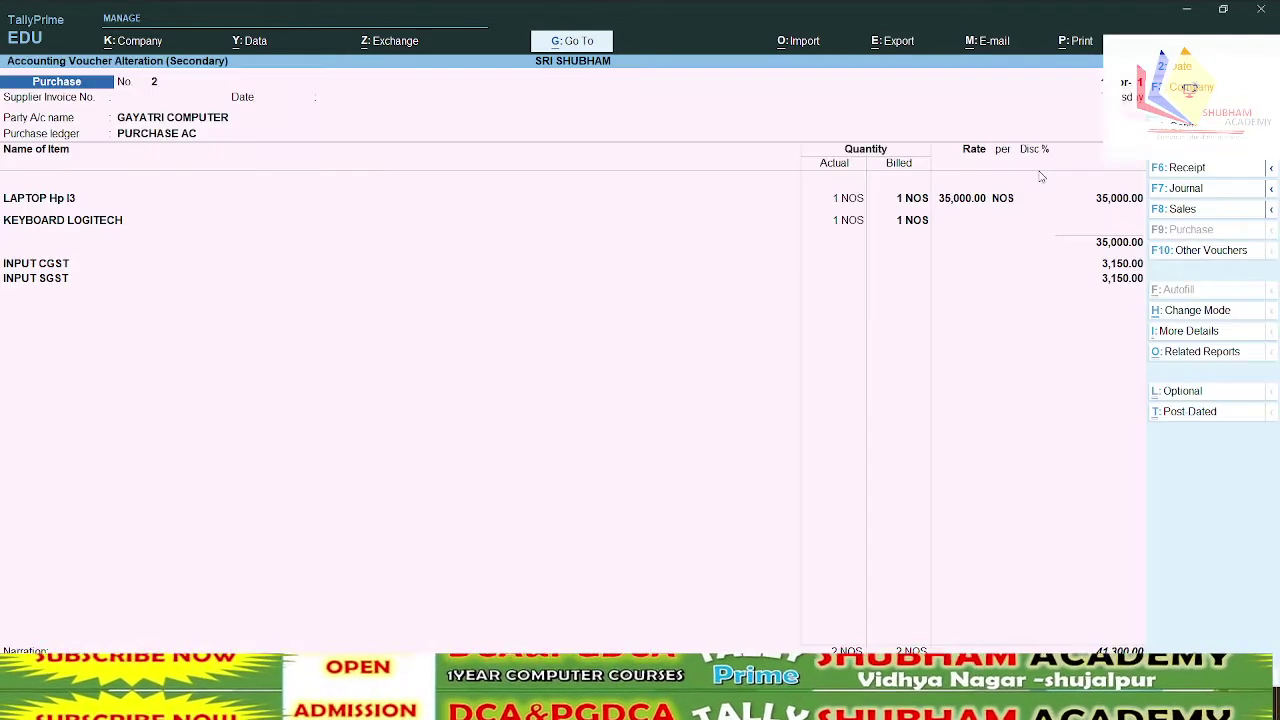
key("Return")
key("Return")
key("Escape")
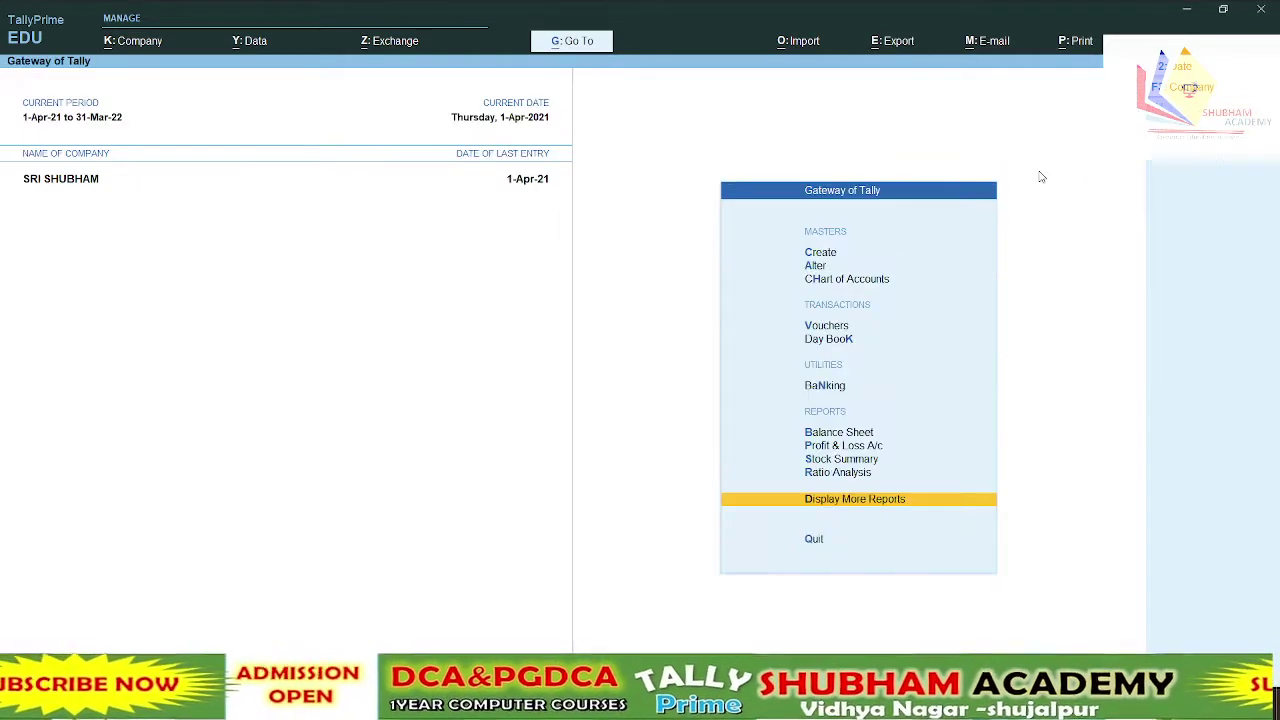
key("Down")
key("Down")
key("Escape")
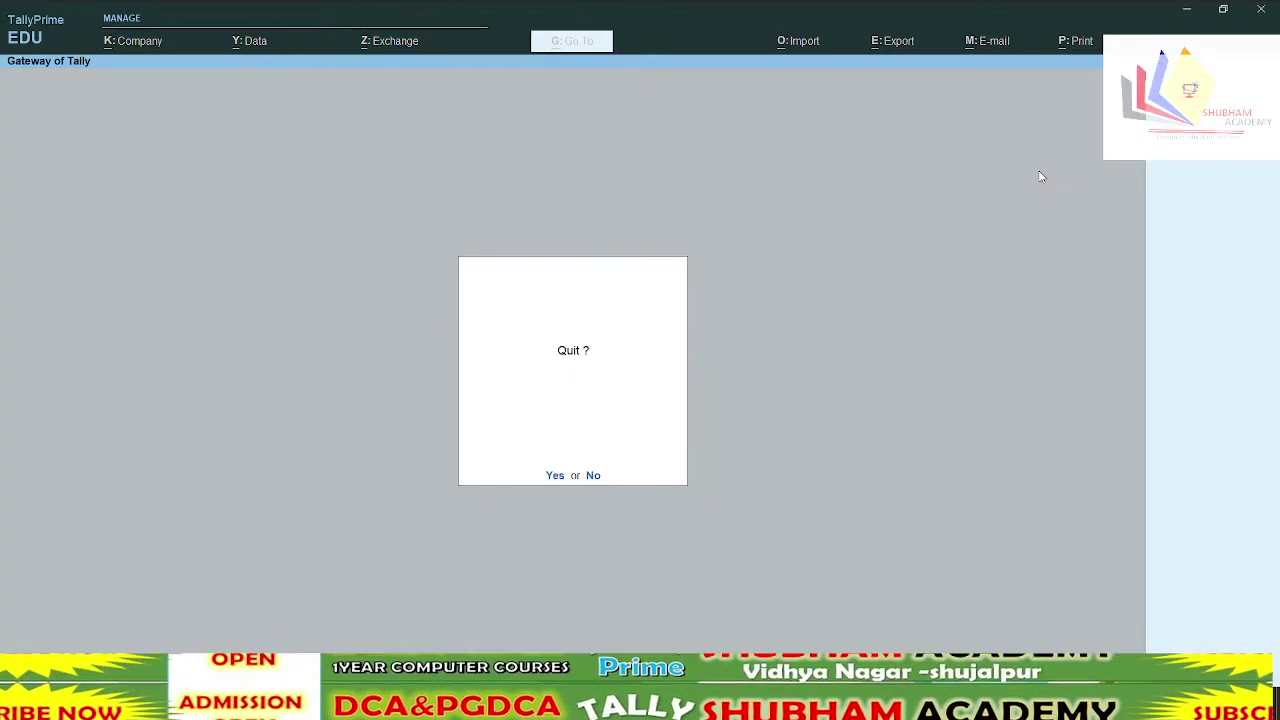
key("Escape")
Examine the monthly summary and April vouchers of KEYBOARD LOGITECH in the Stock Item inventory book, and return to the reports list
key("d")
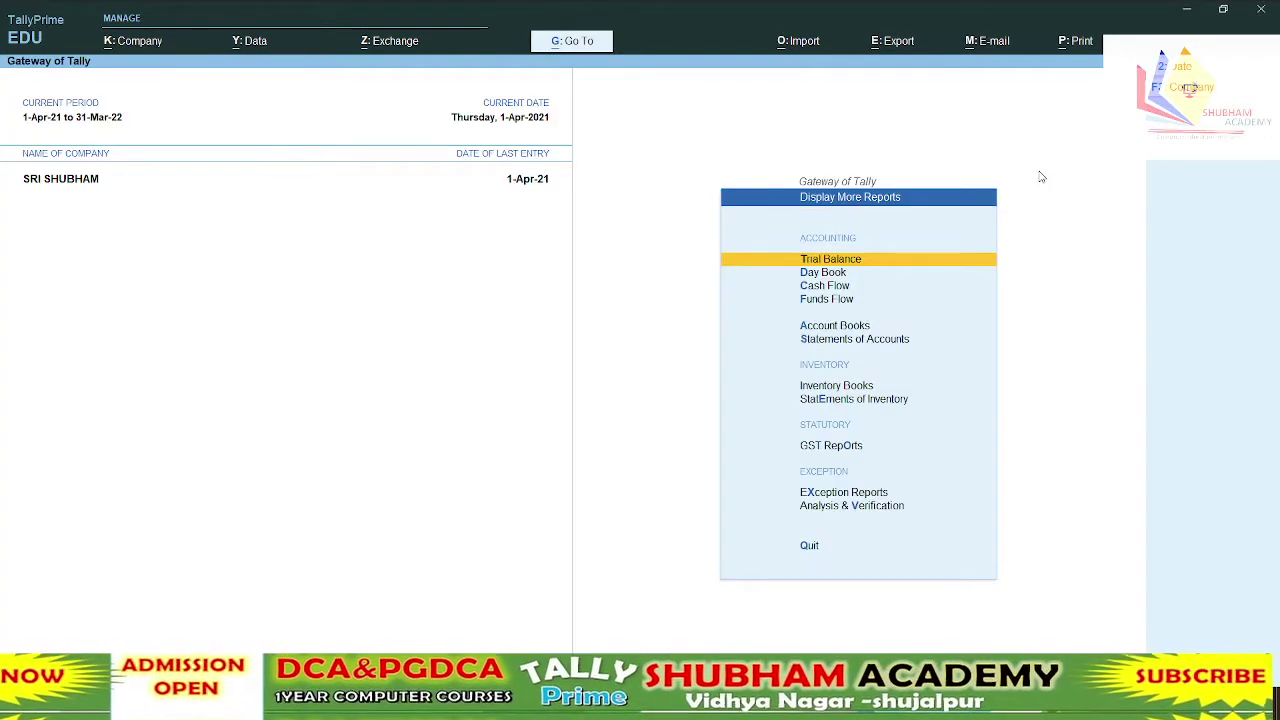
key("i")
key("Return")
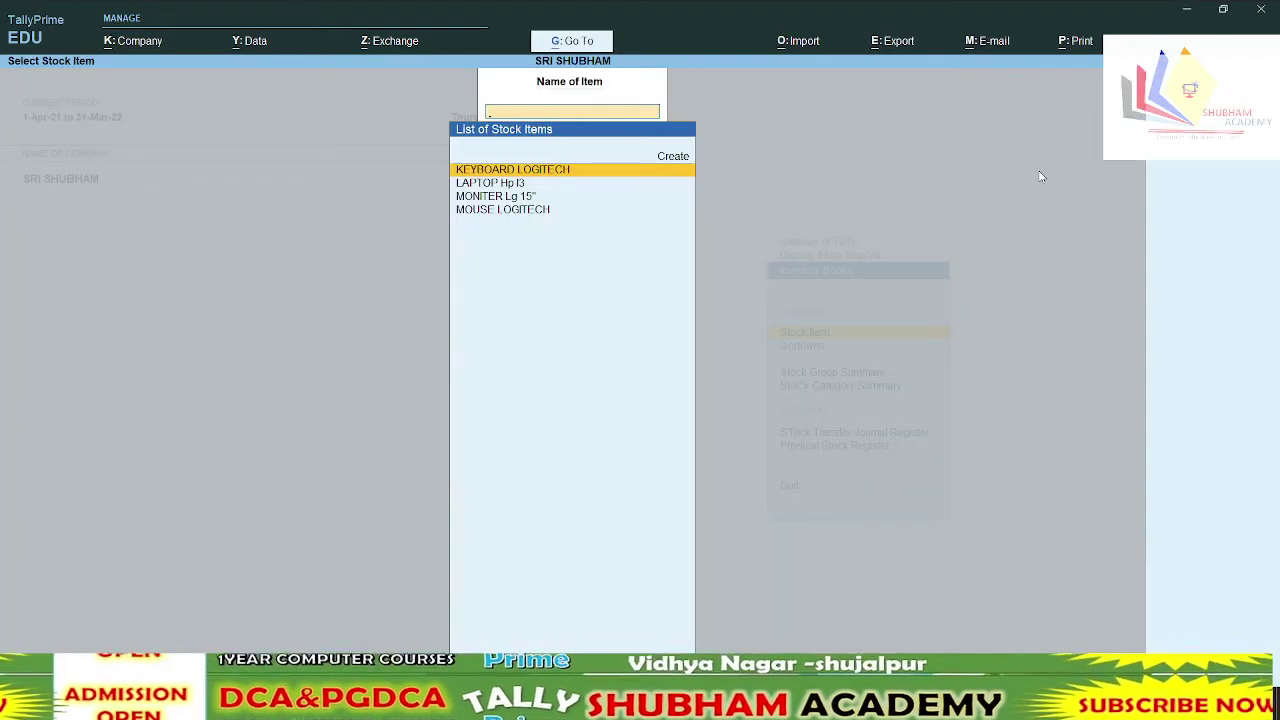
key("Return")
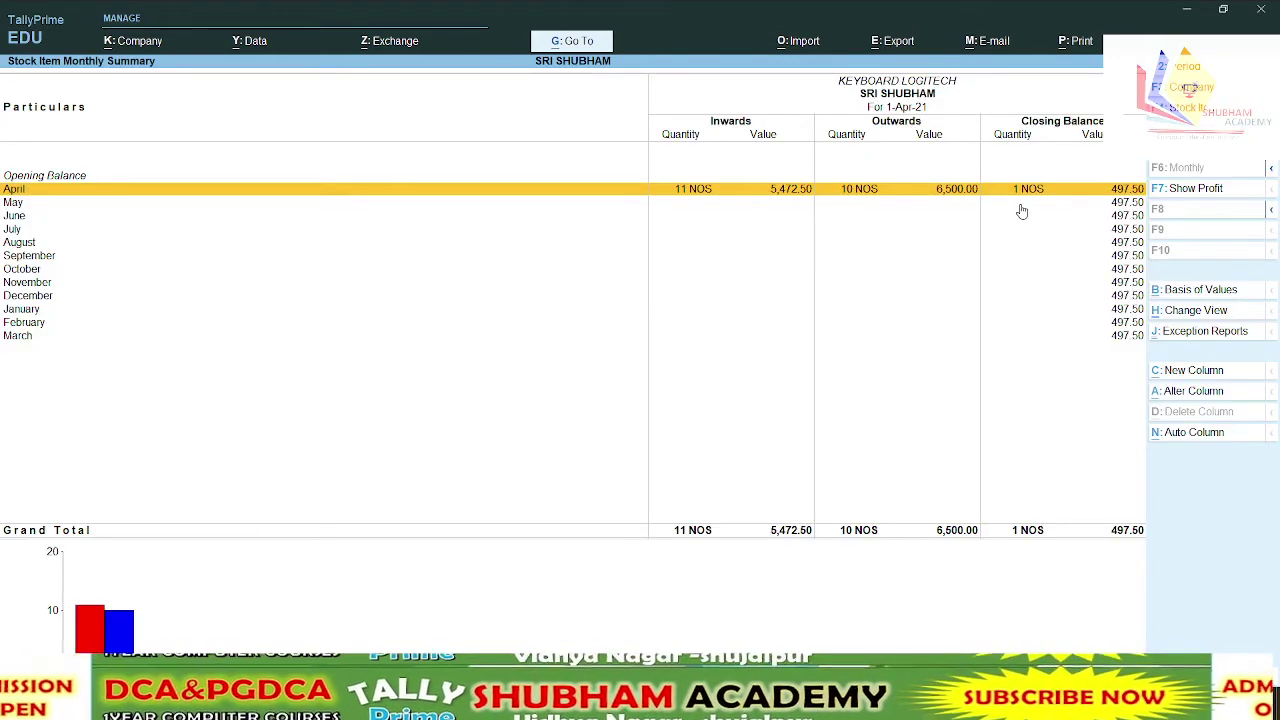
key("Return")
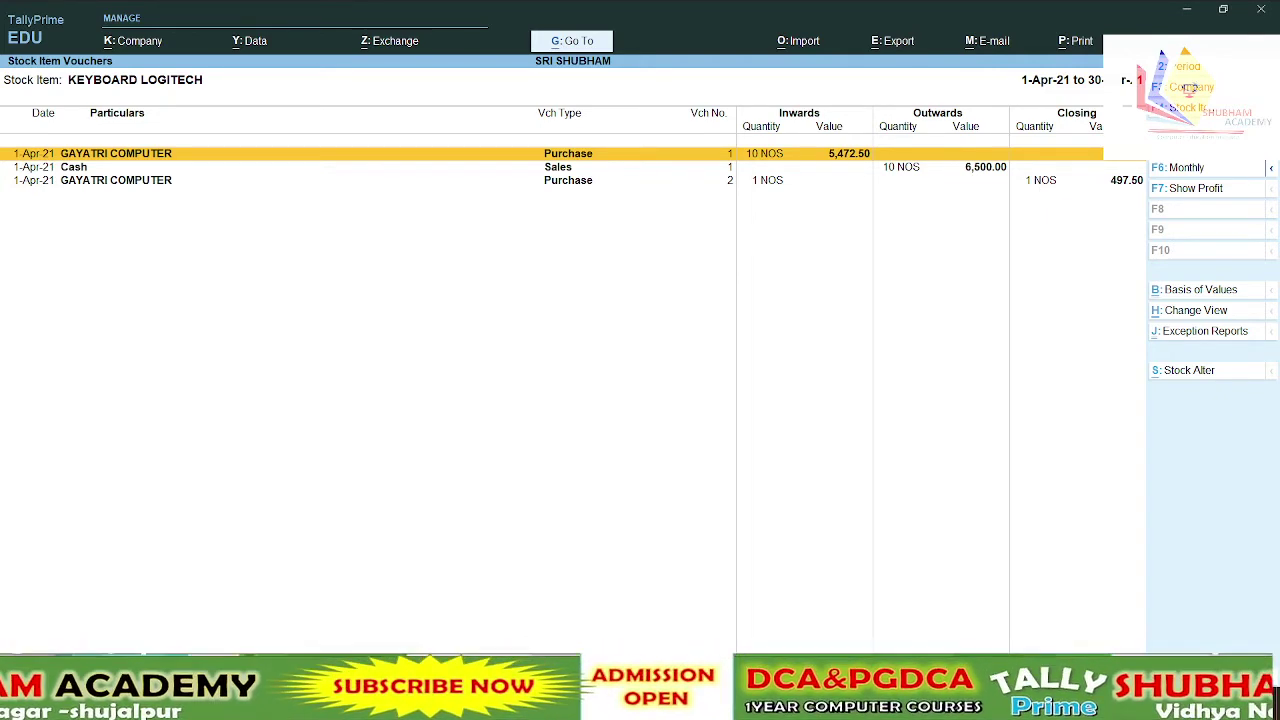
key("Escape")
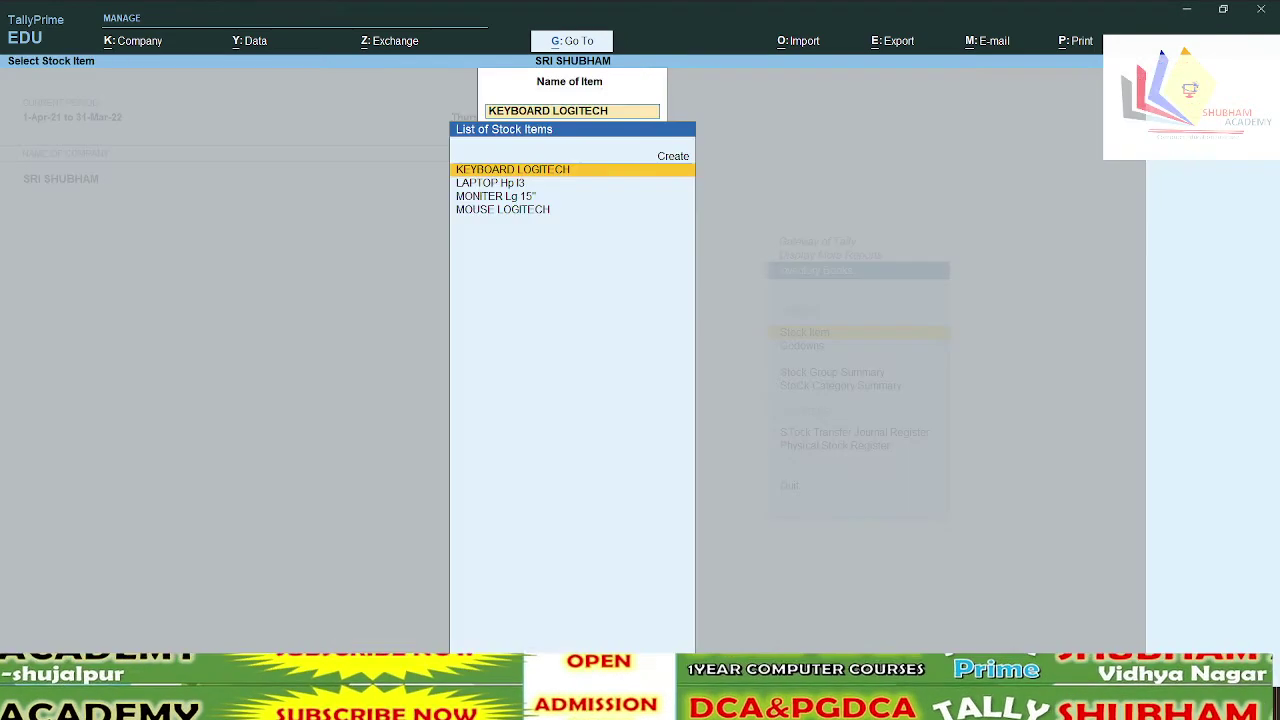
key("Escape")
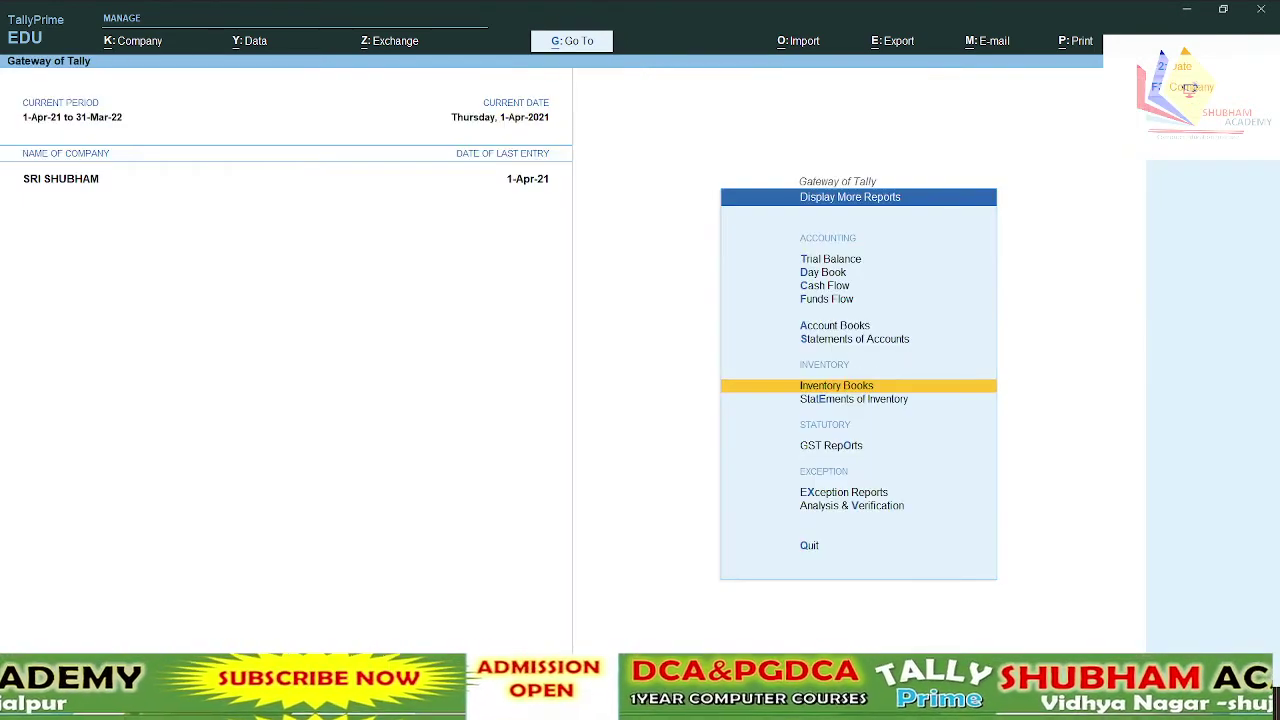